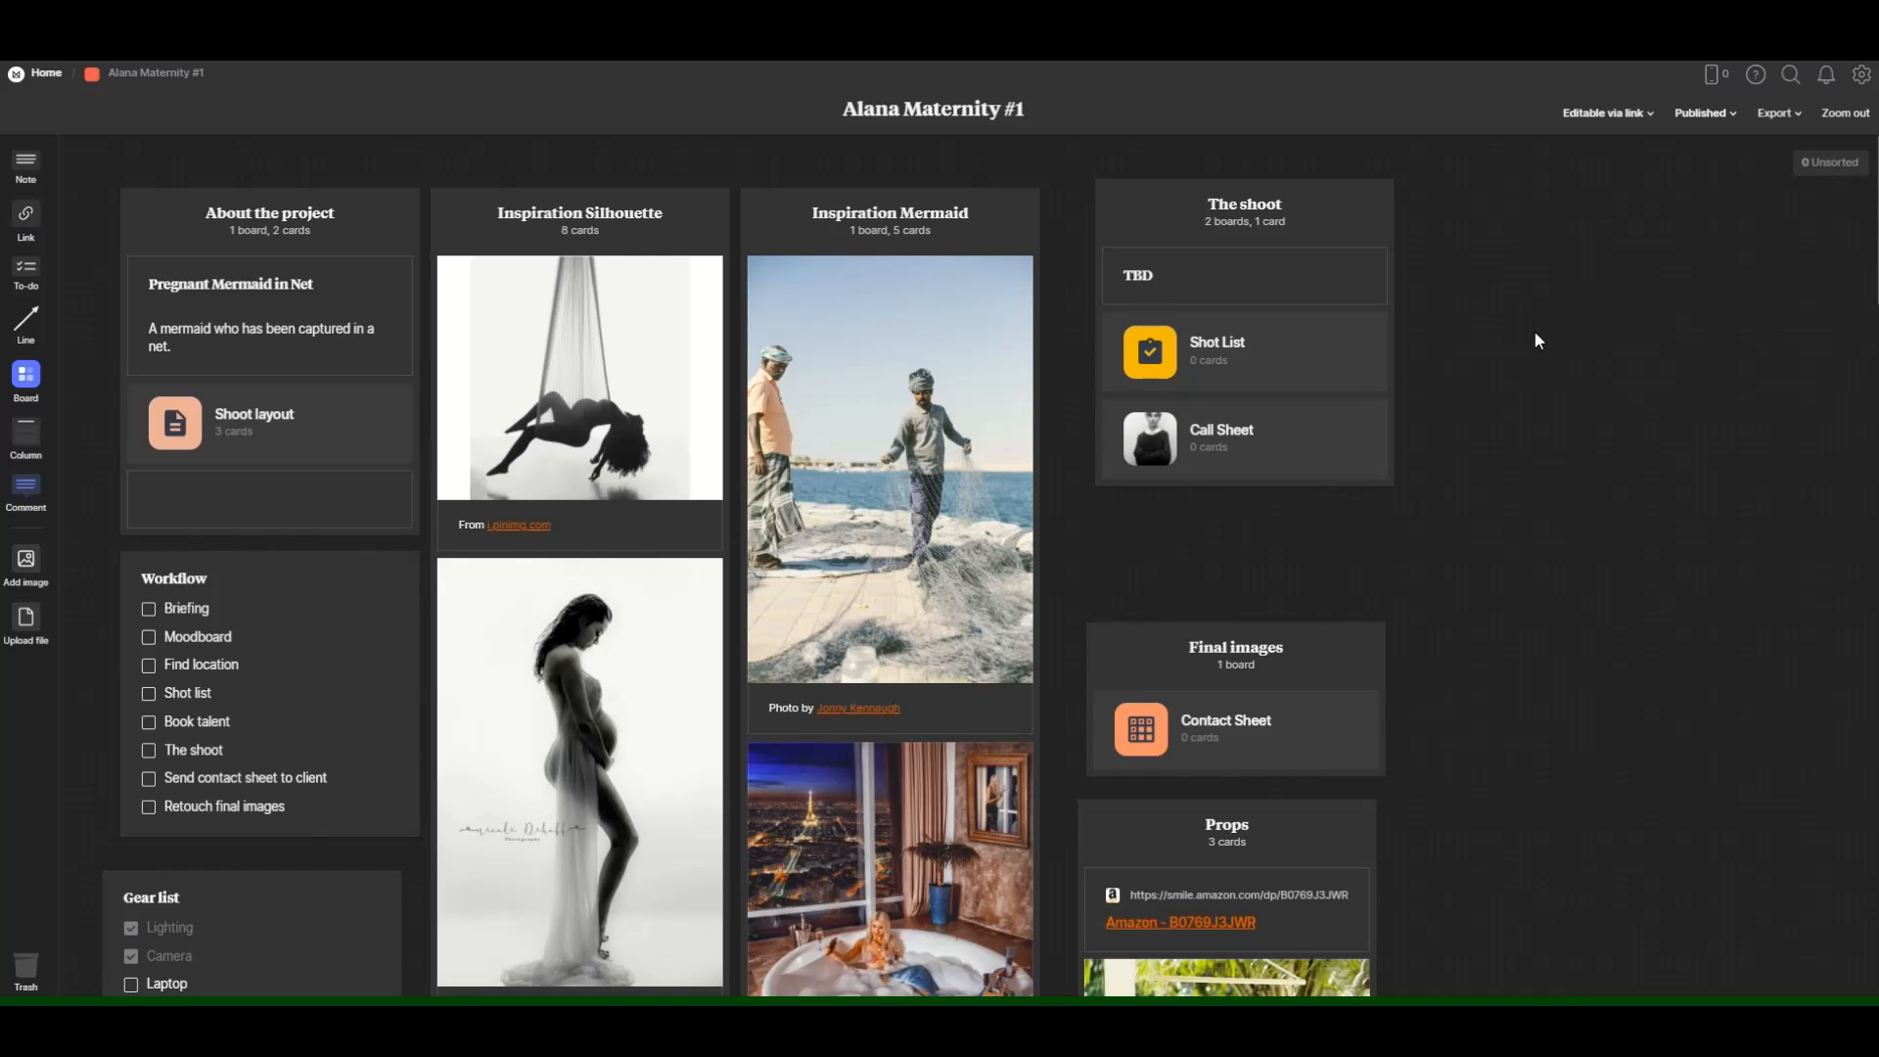
# Examine the maternity shoot board's inspiration images, workflow, gear list and props for the silhouette and mermaid concepts.
pyautogui.scroll(-4, 1537, 340)
pyautogui.scroll(-4, 1535, 340)
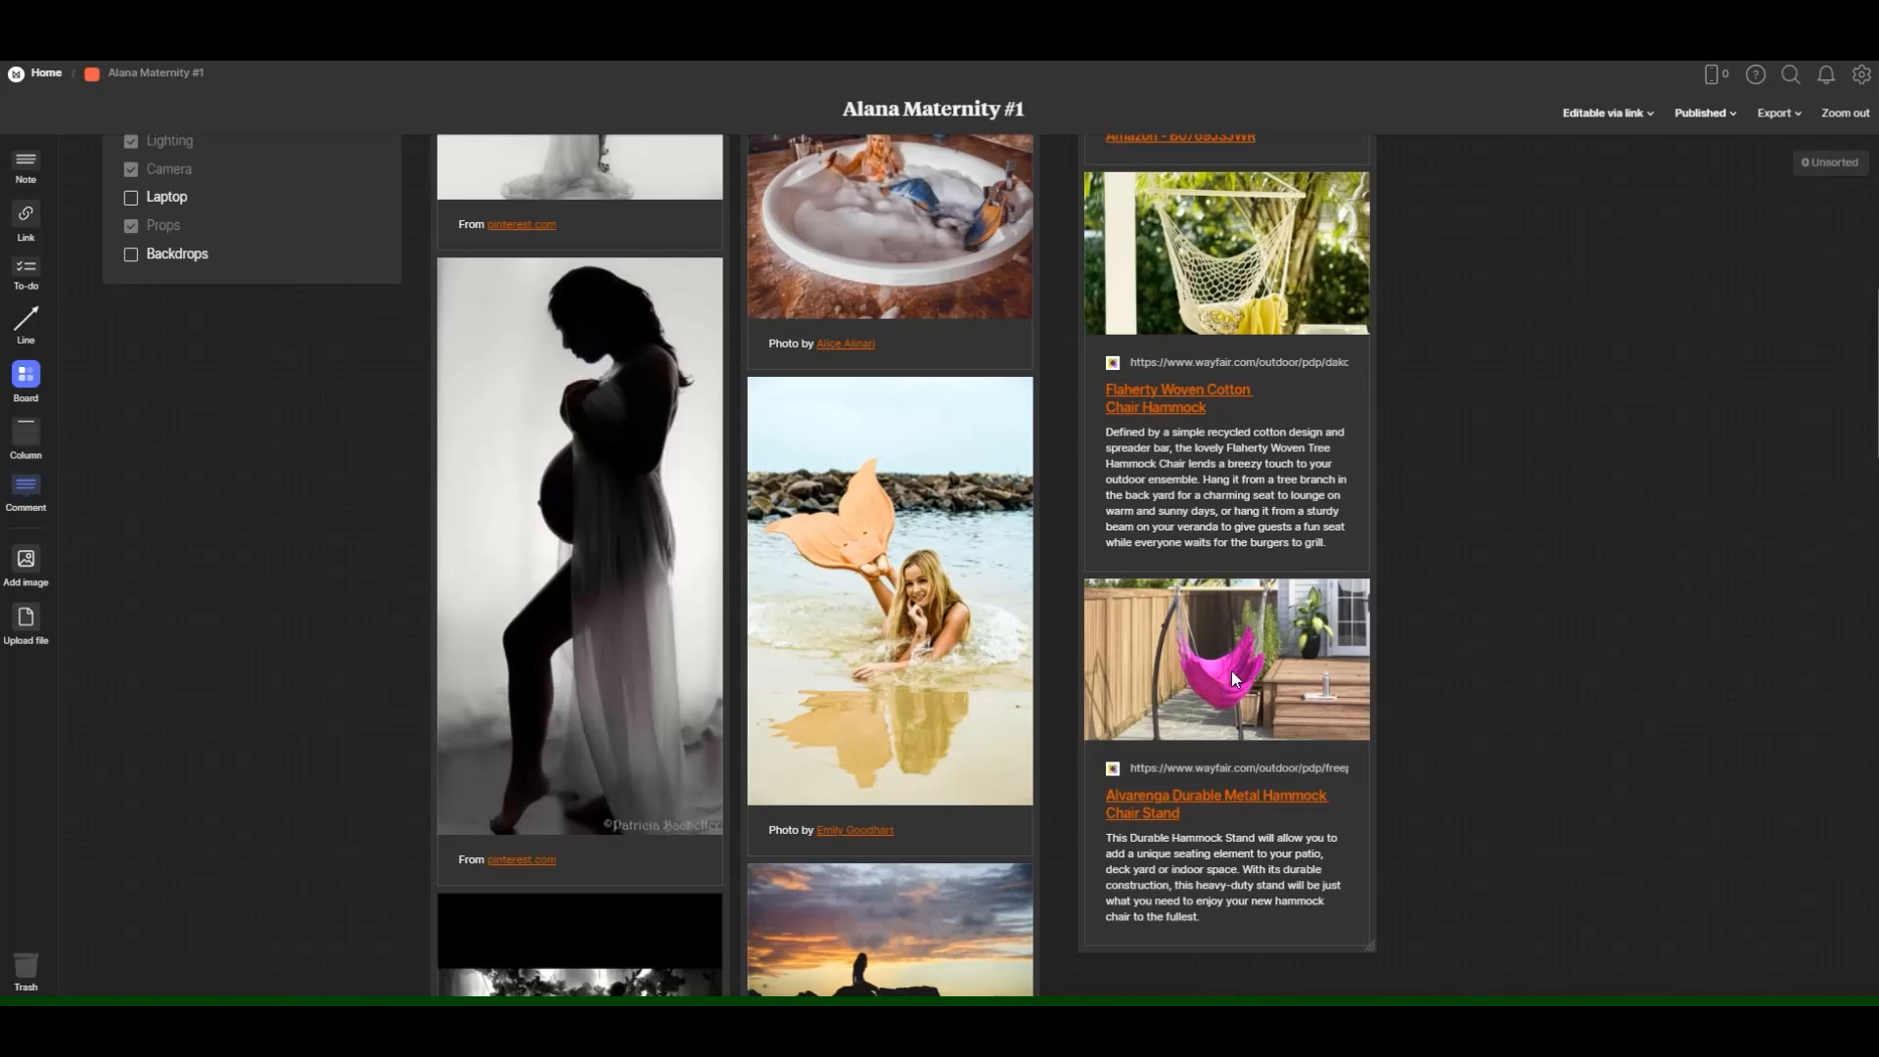
pyautogui.scroll(10, 1453, 581)
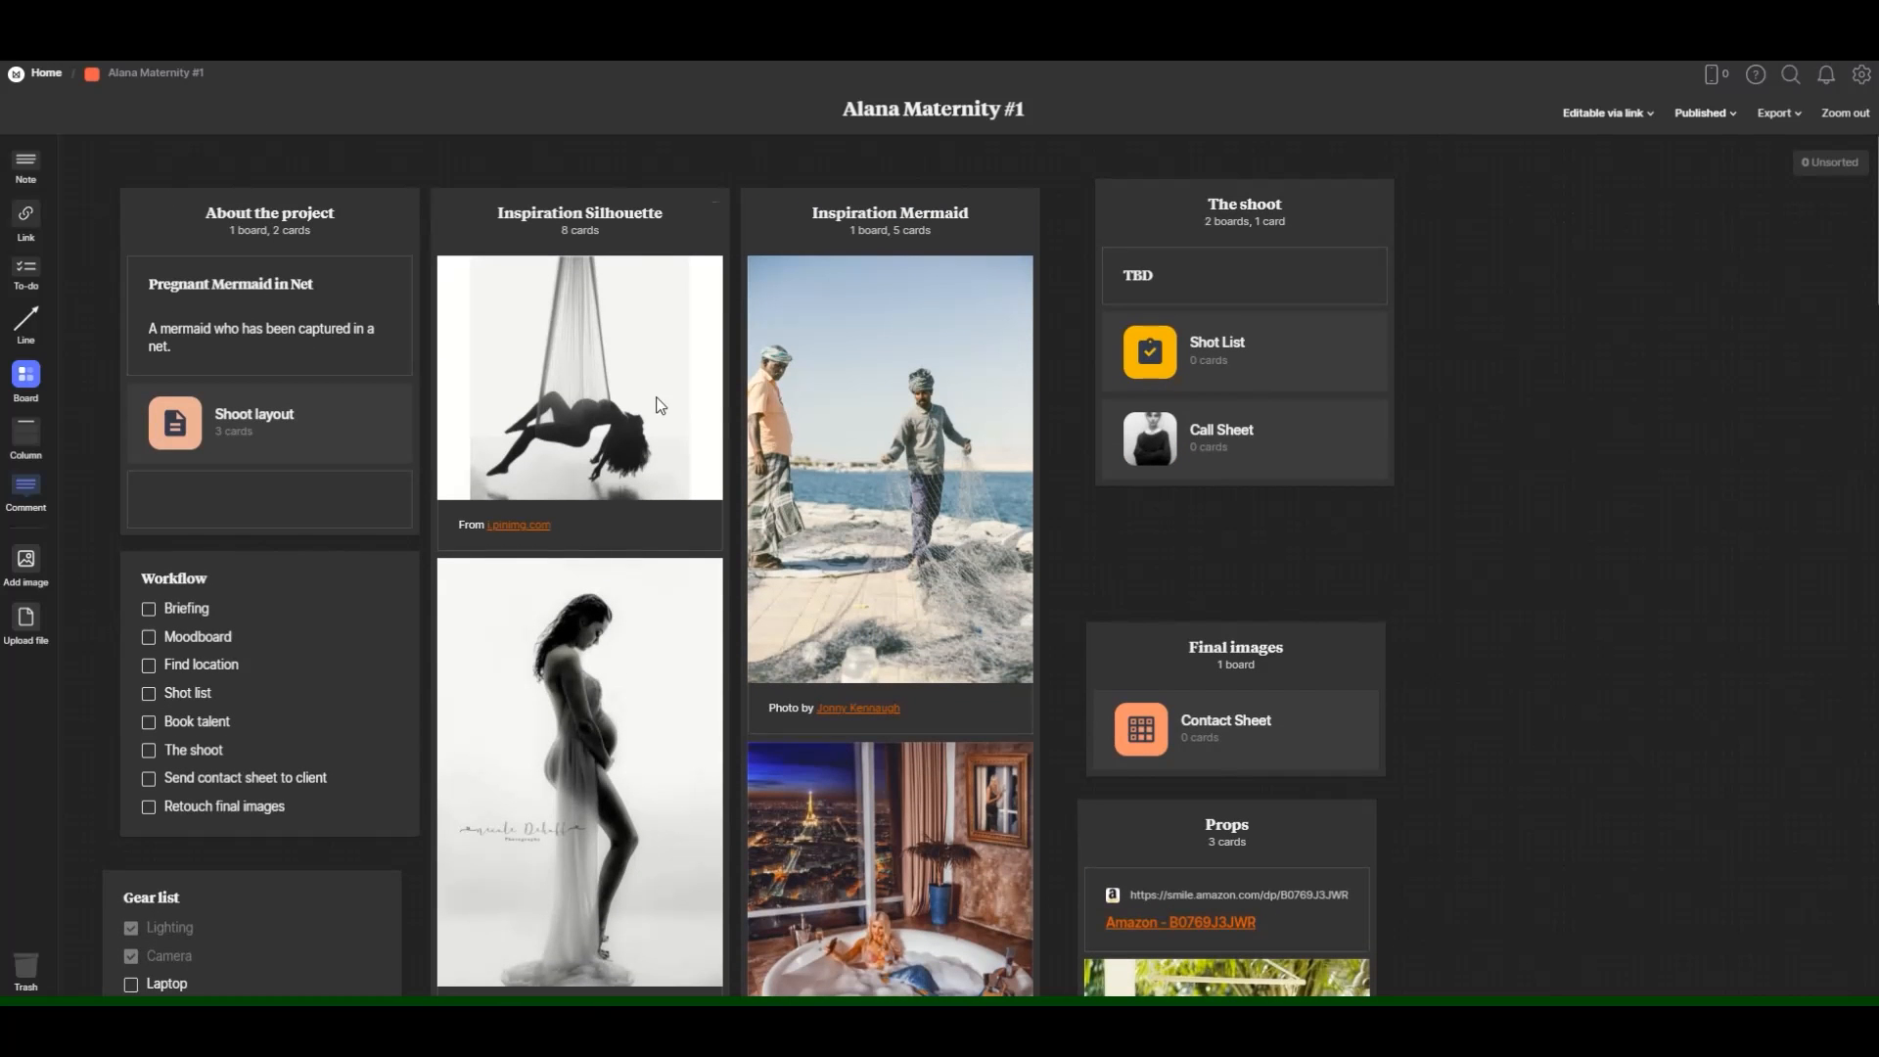
pyautogui.scroll(-5, 832, 548)
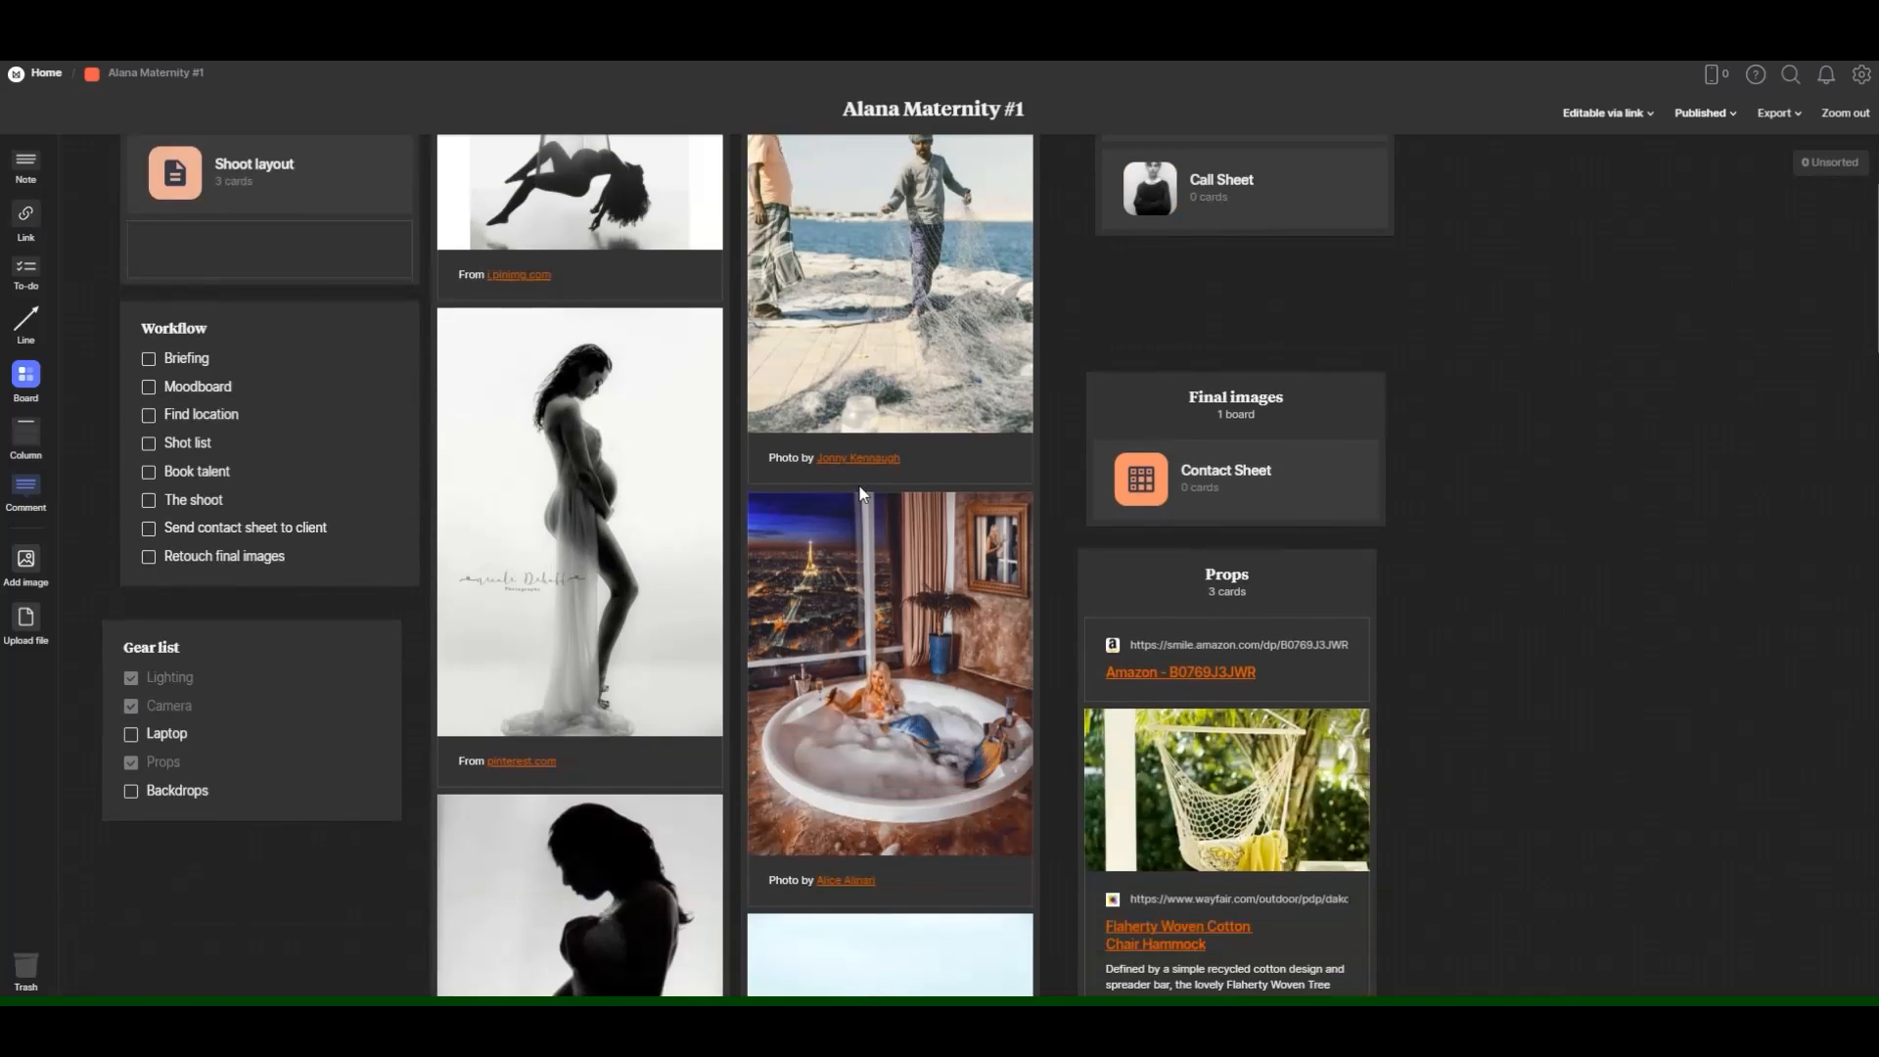
pyautogui.scroll(-3, 870, 695)
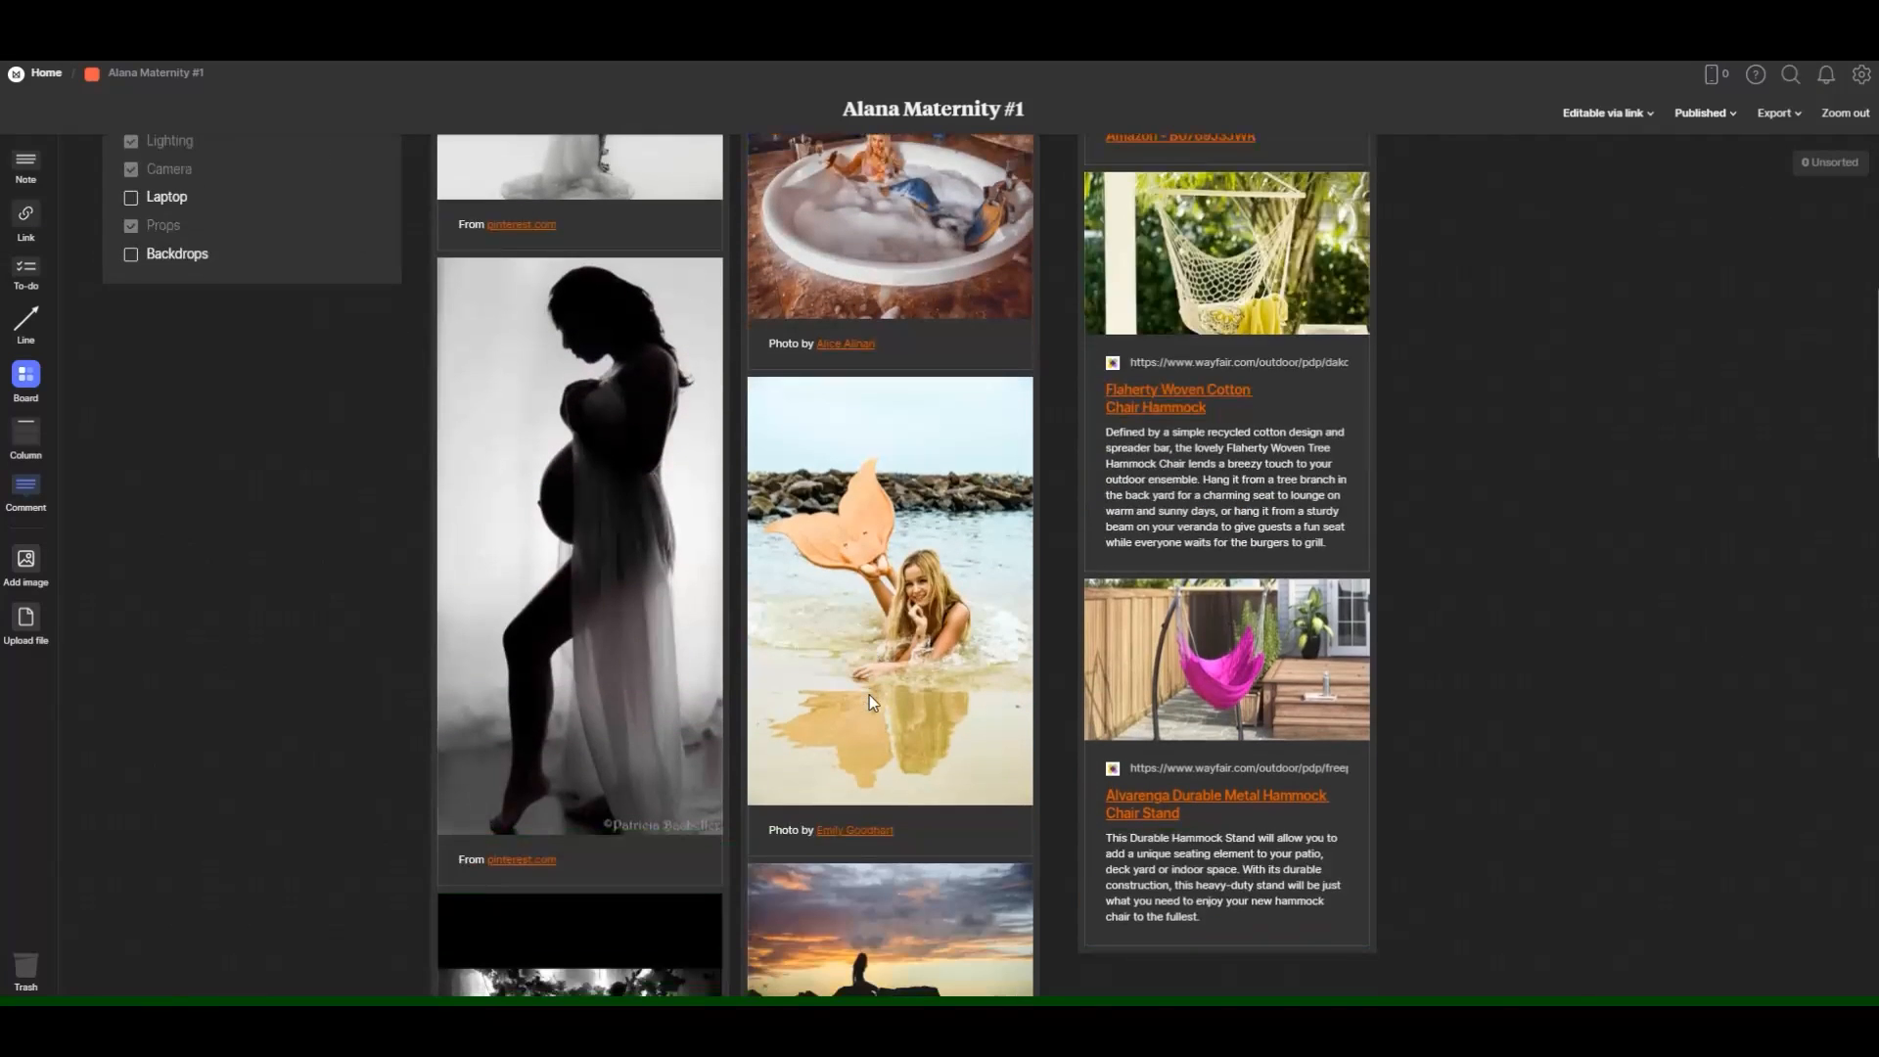
pyautogui.scroll(-4, 869, 695)
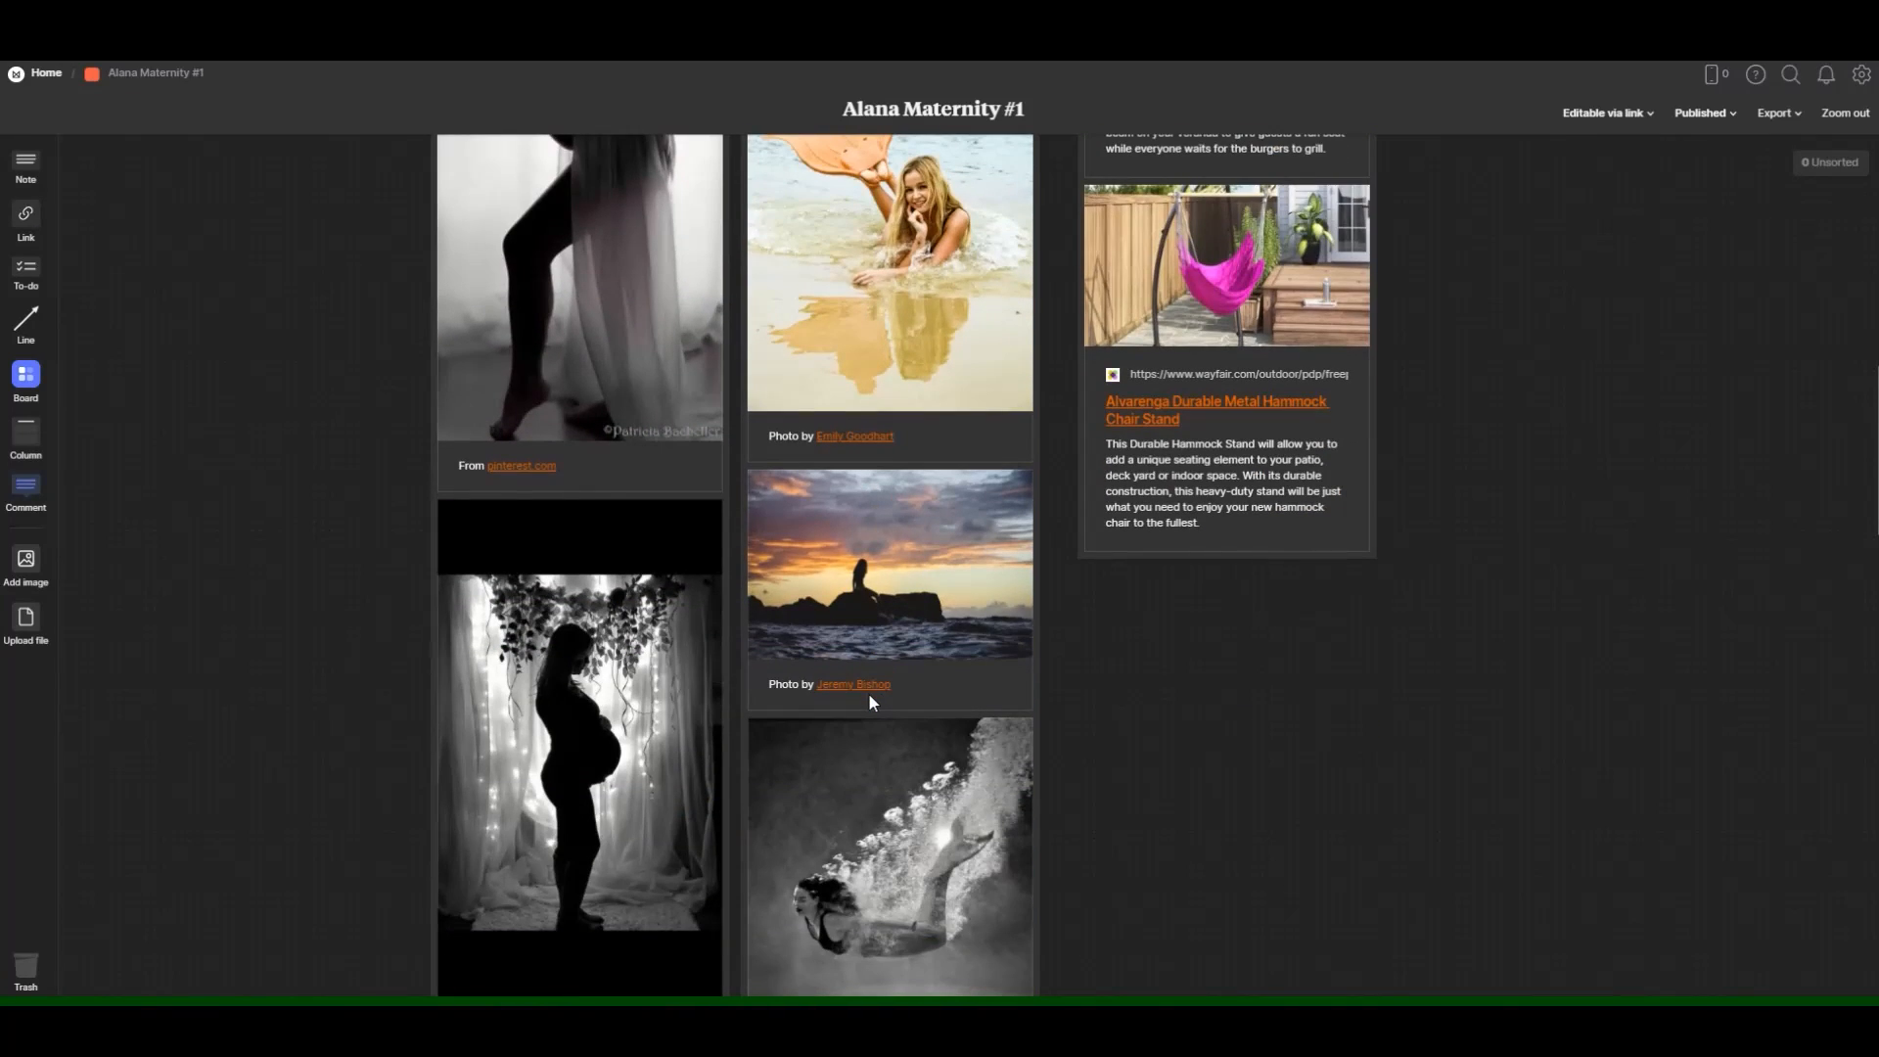
pyautogui.scroll(-4, 872, 646)
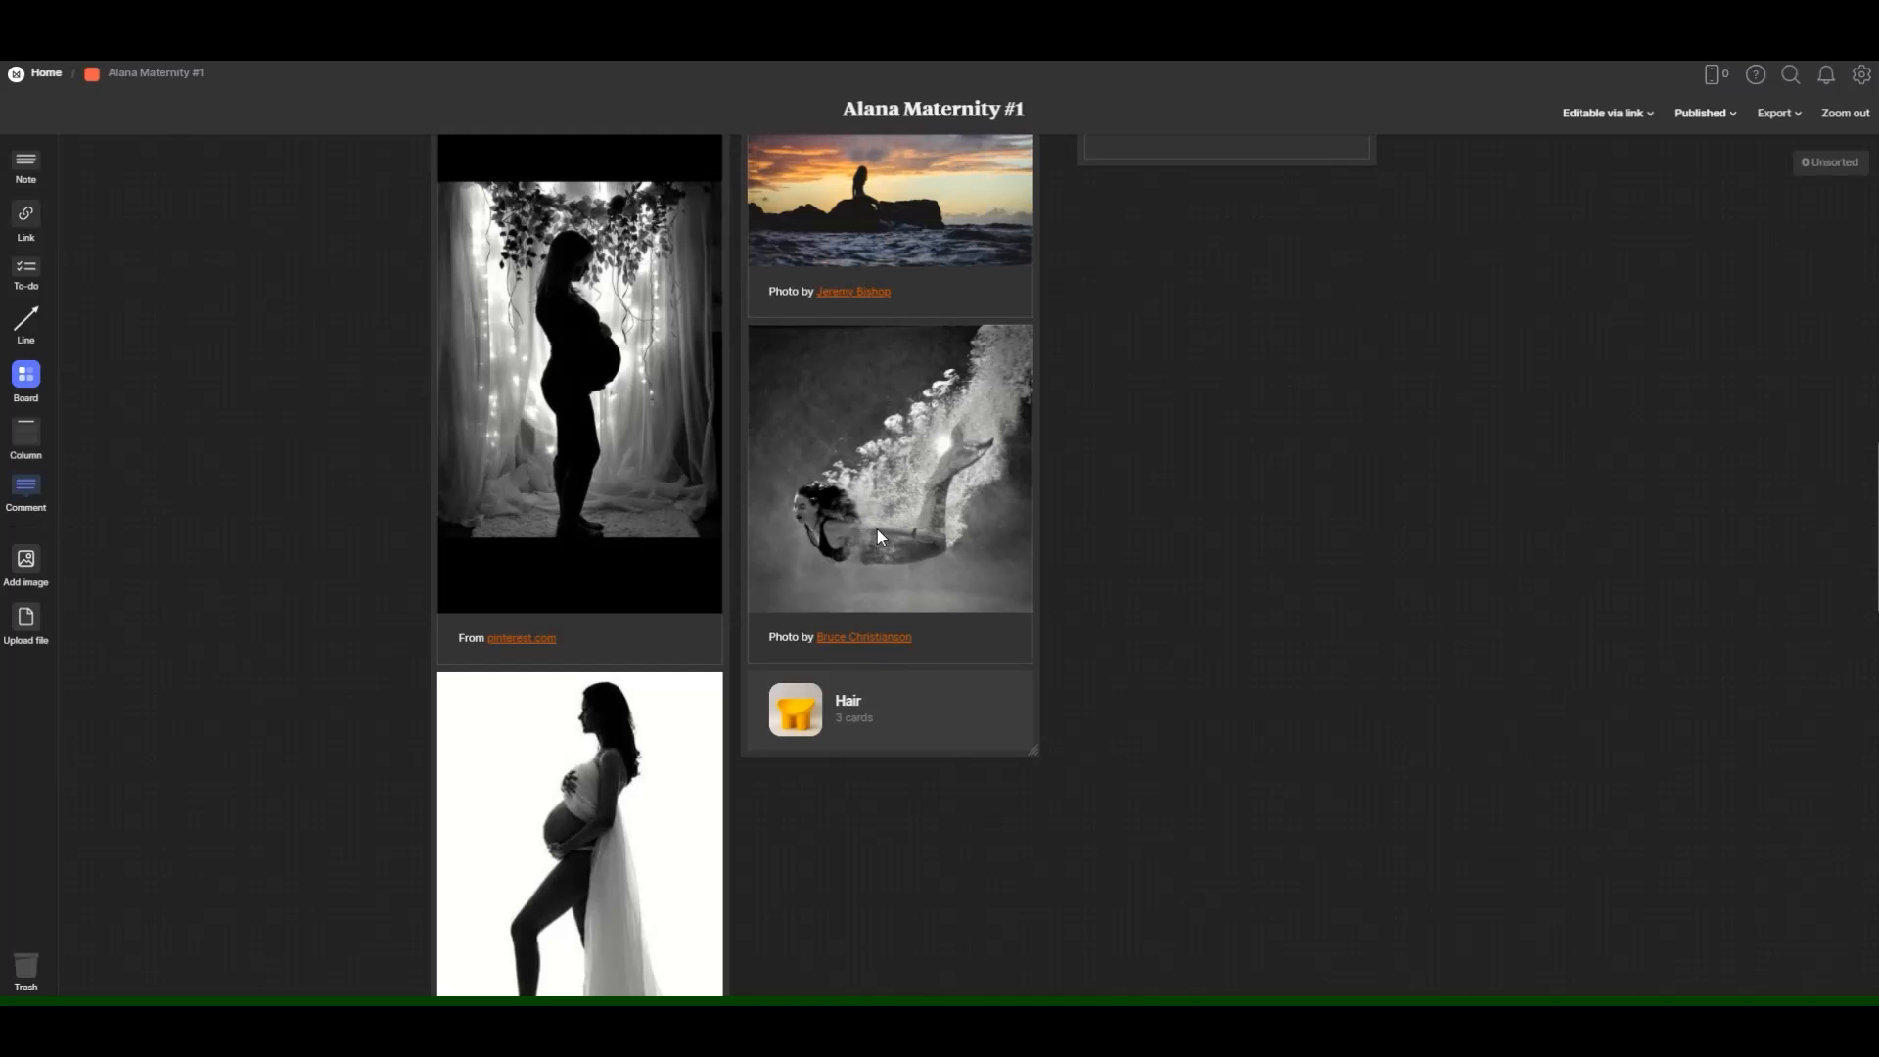
pyautogui.scroll(10, 877, 530)
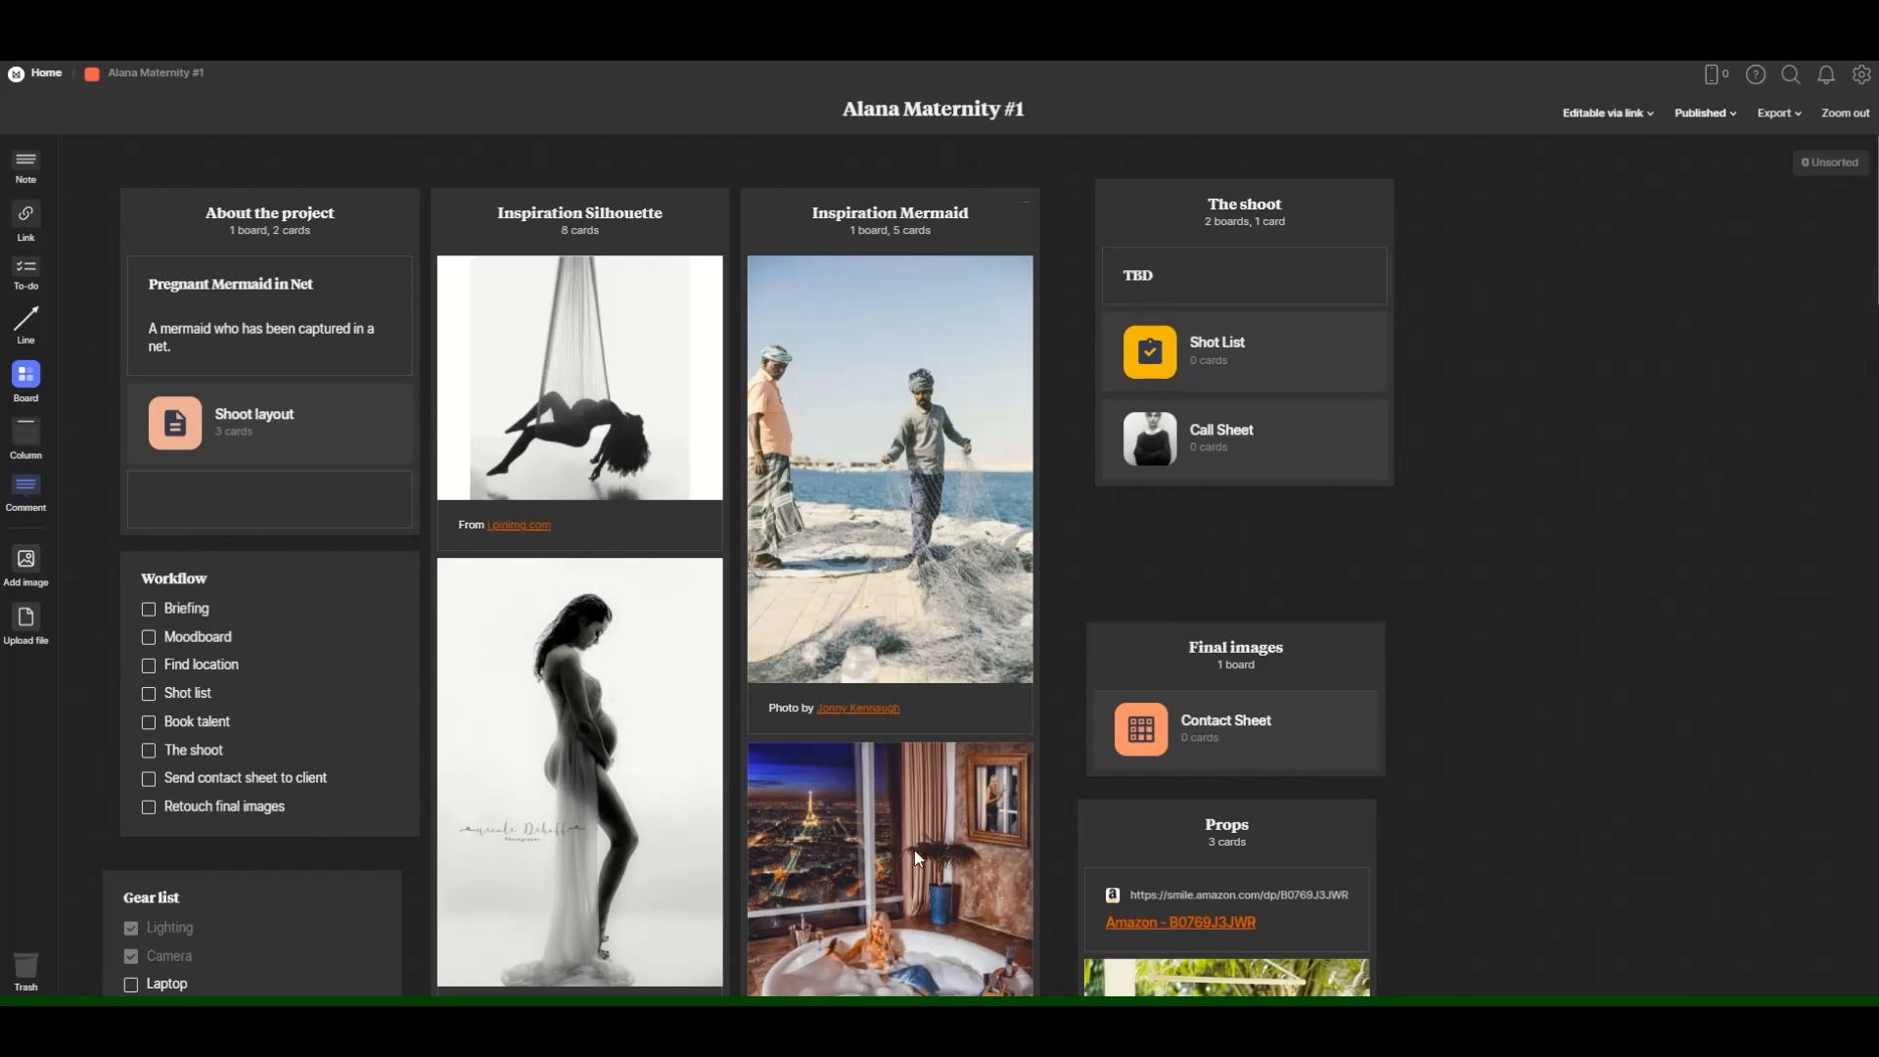
# Switch to set.a.light 3D and show the library of speedlight equipment.
pyautogui.moveTo(1030, 1018)
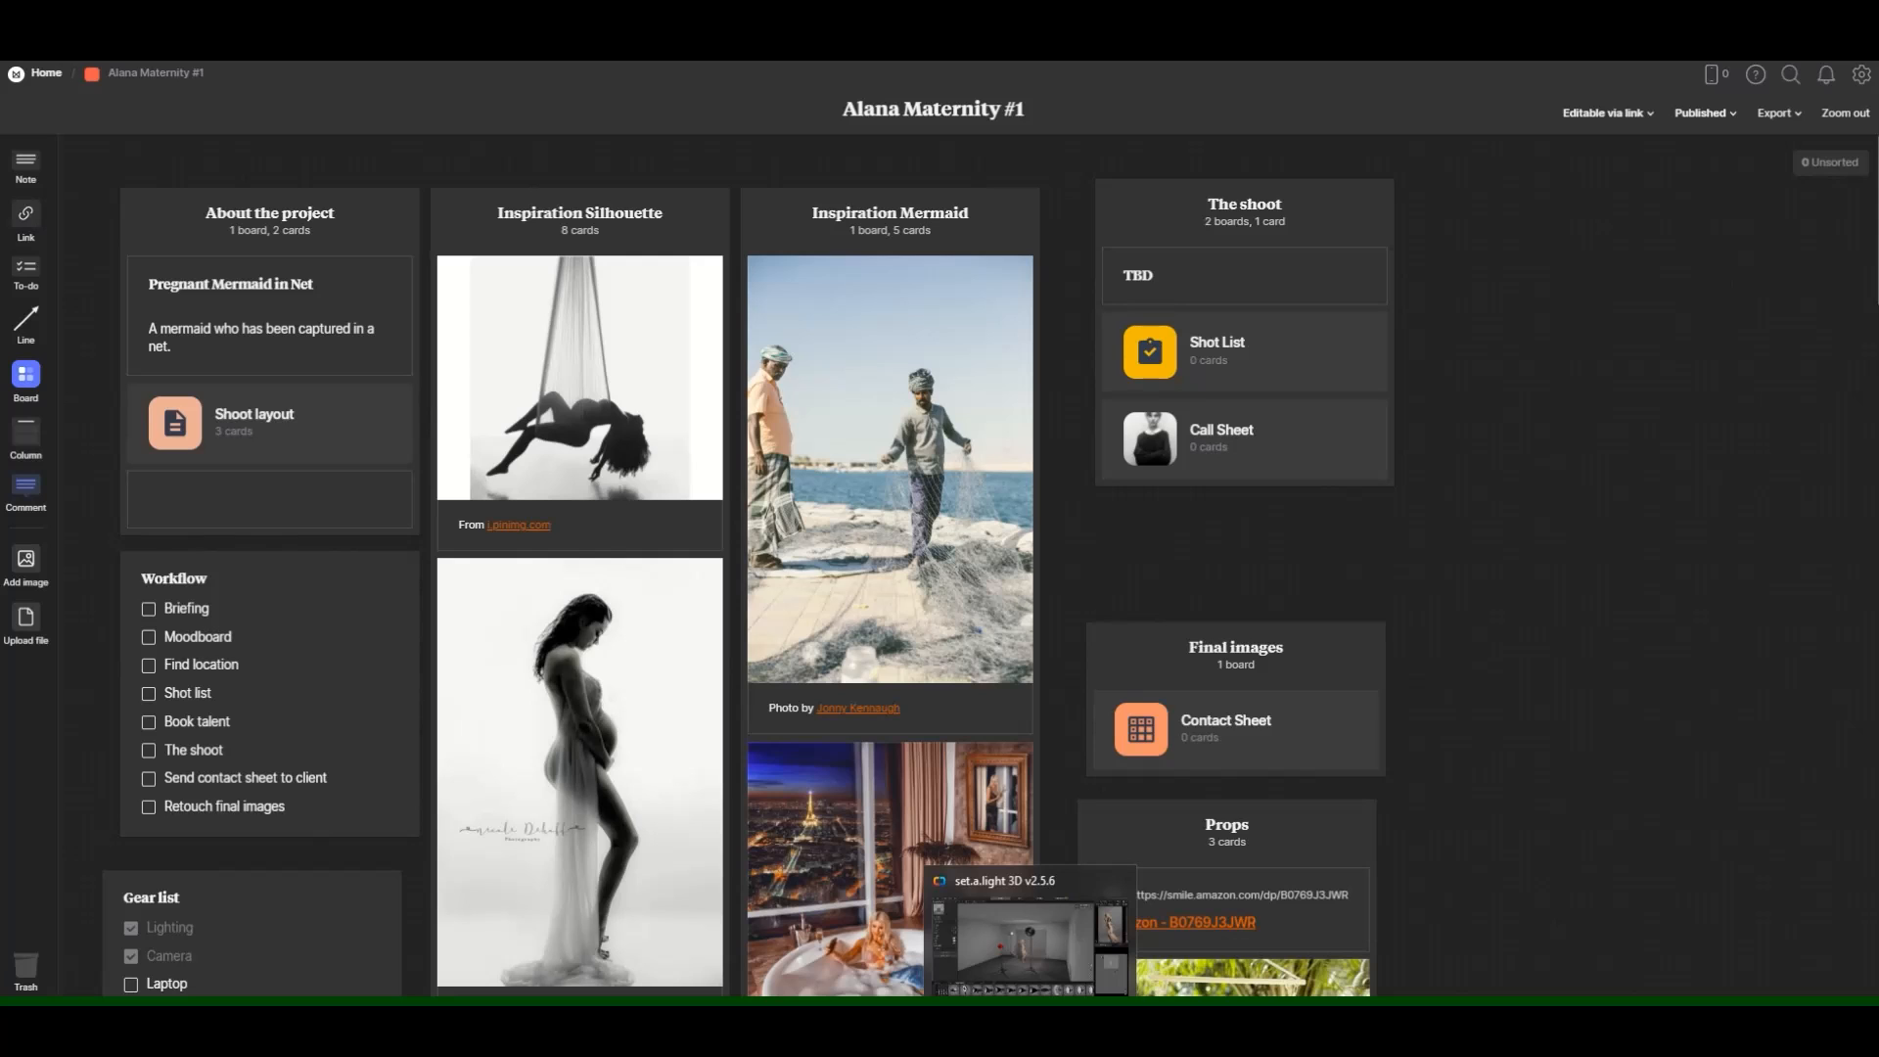
pyautogui.click(1030, 1018)
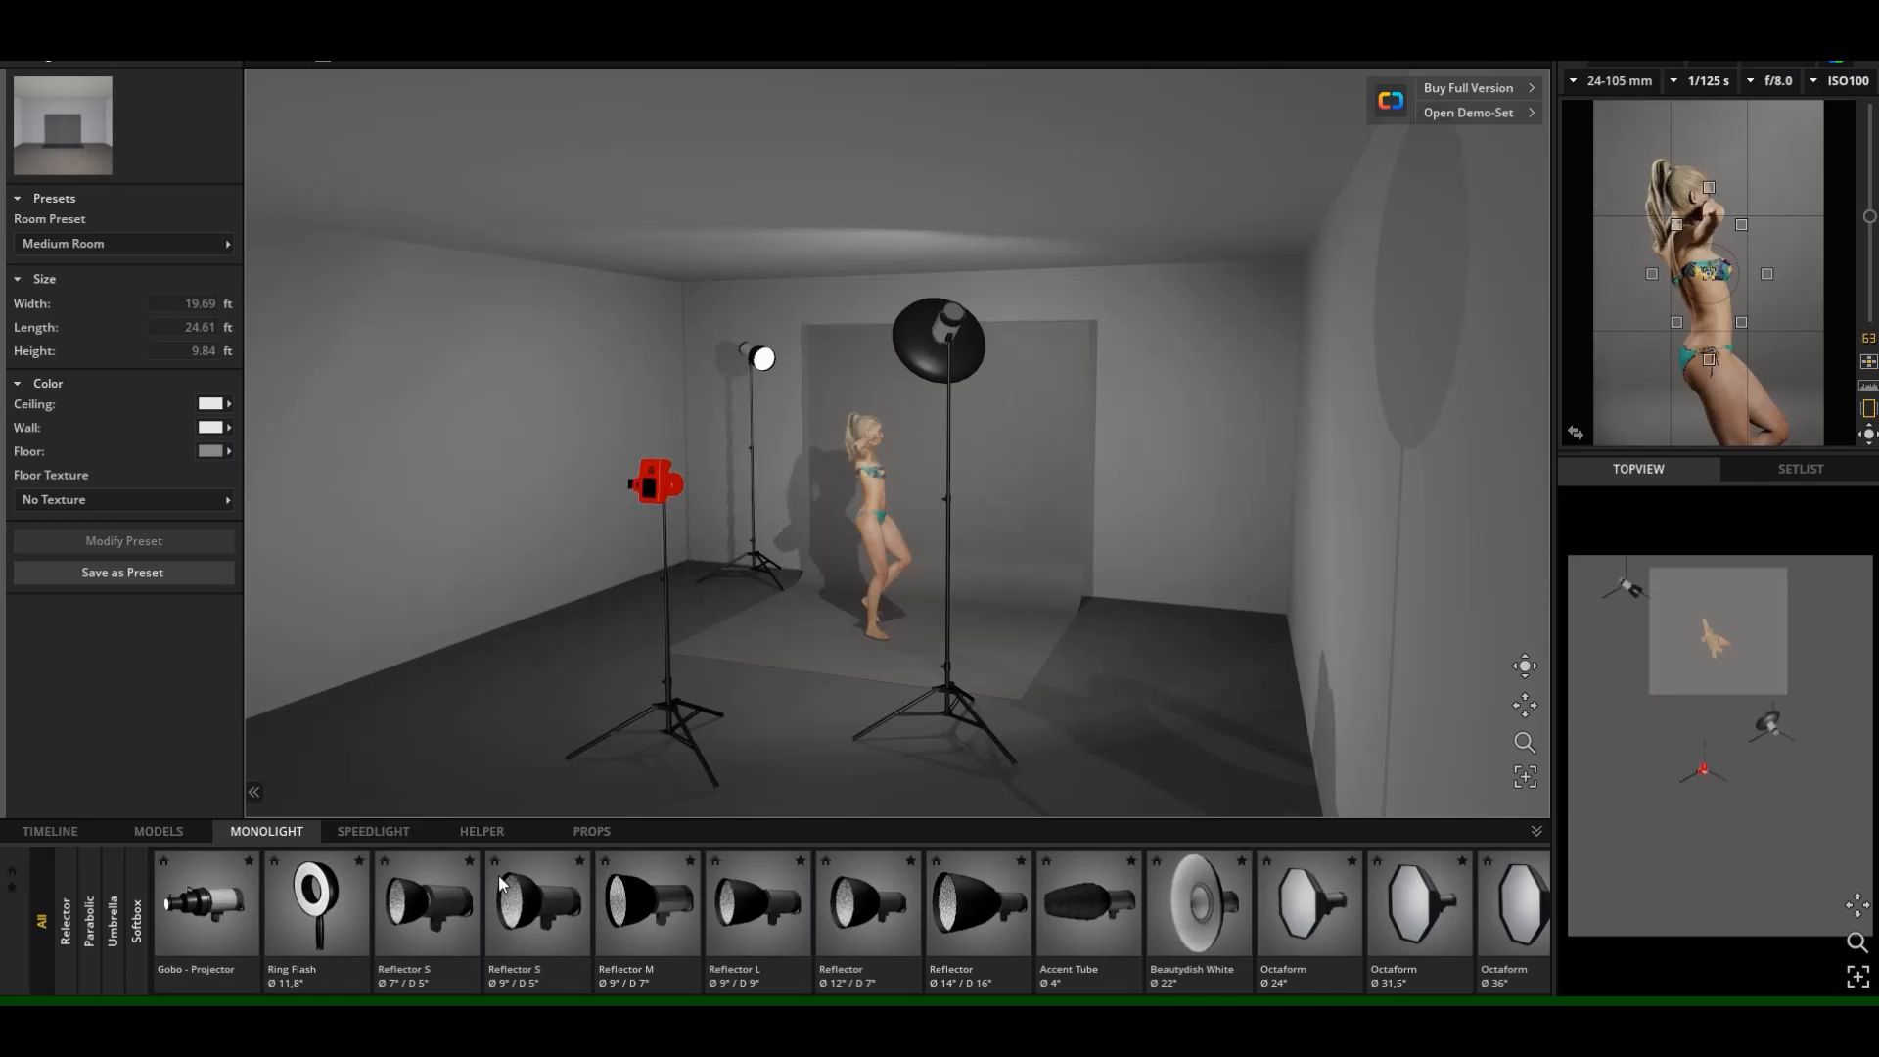
pyautogui.click(376, 832)
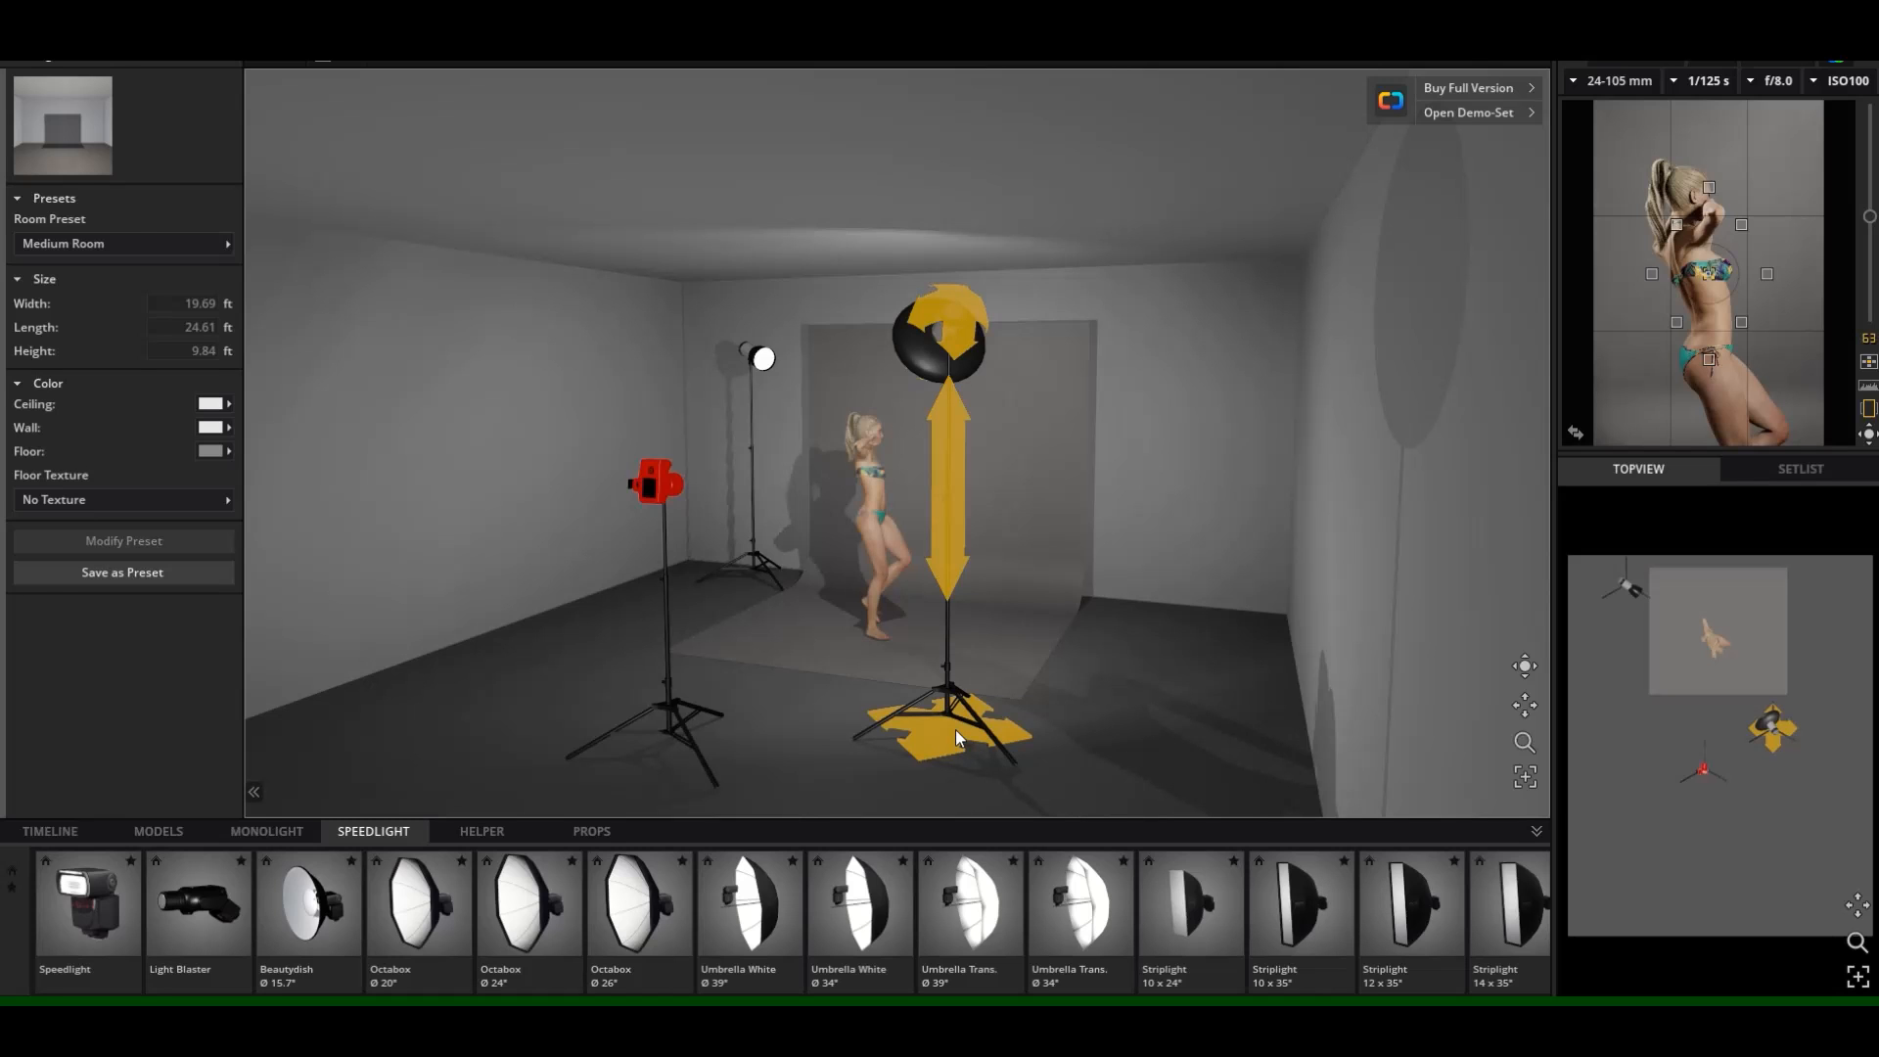
# Reposition the beauty dish beside the backdrop at about X 14.10, Y 2.23 ft and 7.25 ft high, aim it at the backdrop, and solo it.
pyautogui.moveTo(955, 731); pyautogui.dragTo(1078, 672)
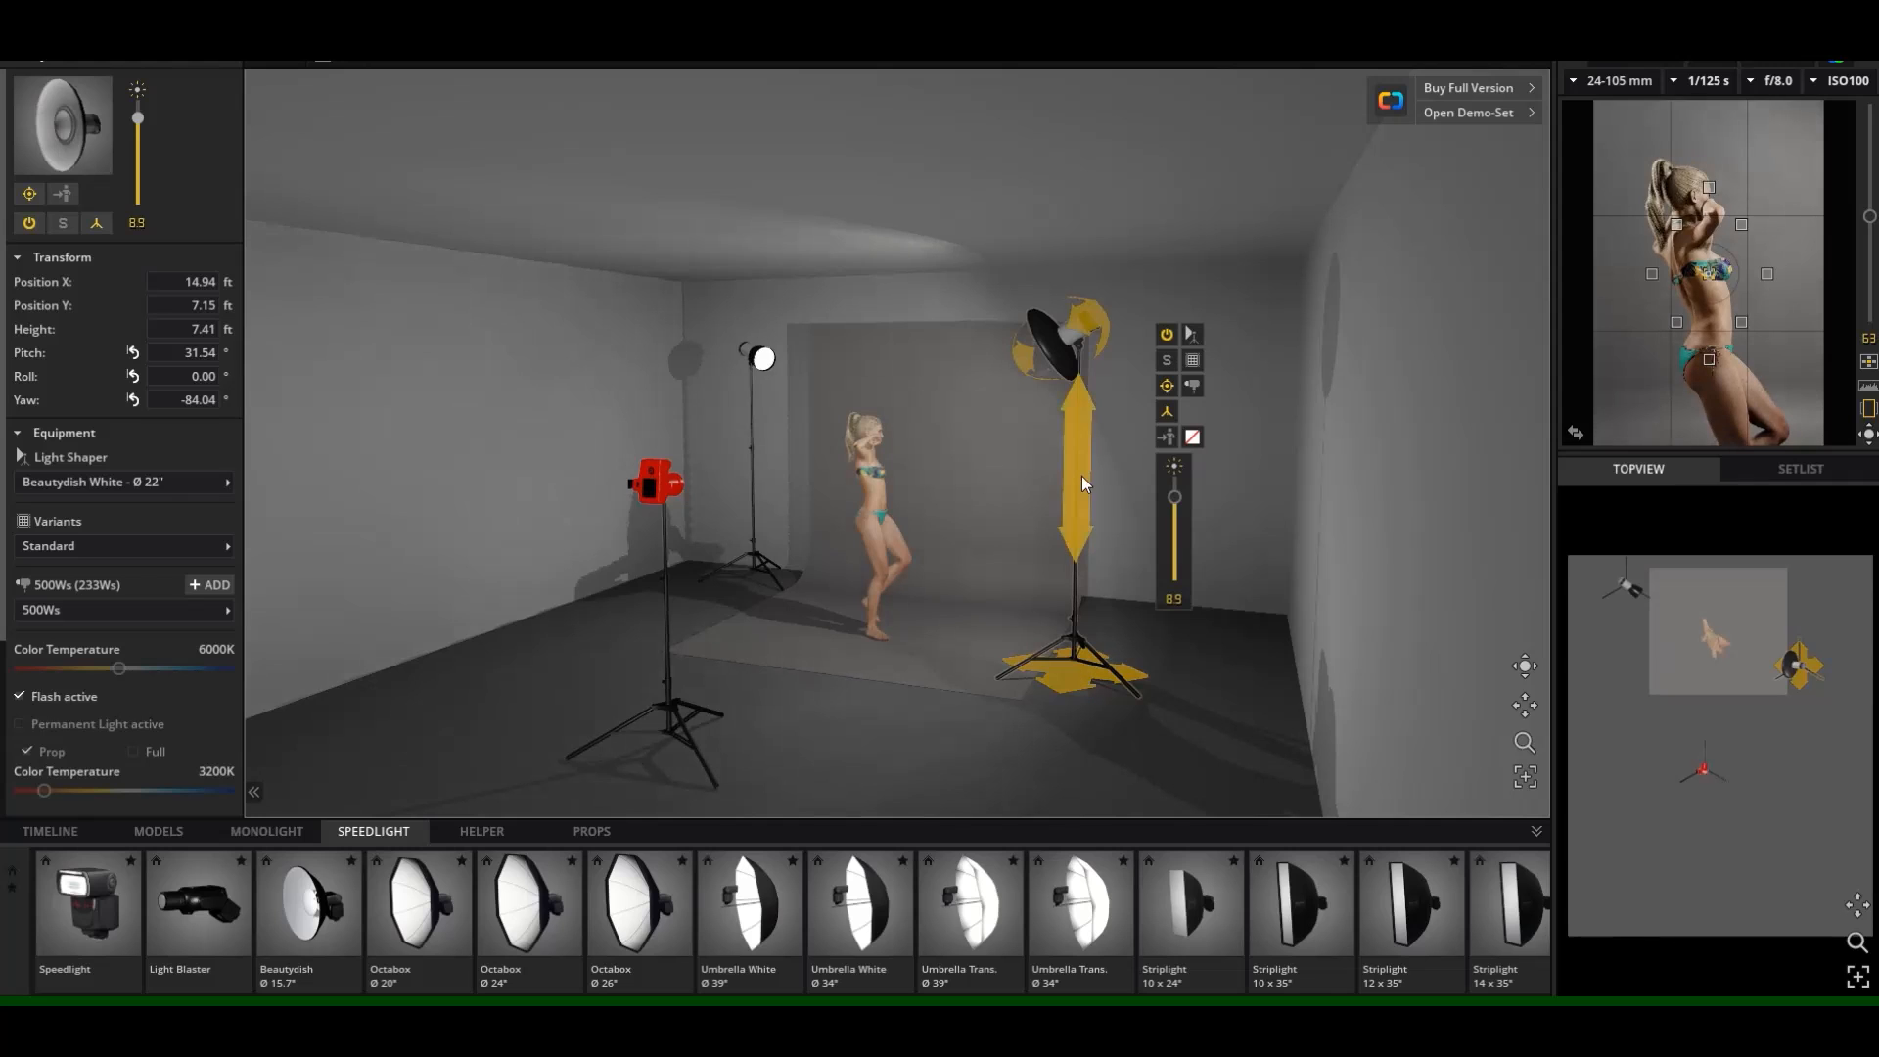
pyautogui.moveTo(1089, 333); pyautogui.dragTo(814, 350)
pyautogui.moveTo(1065, 667); pyautogui.dragTo(1066, 608)
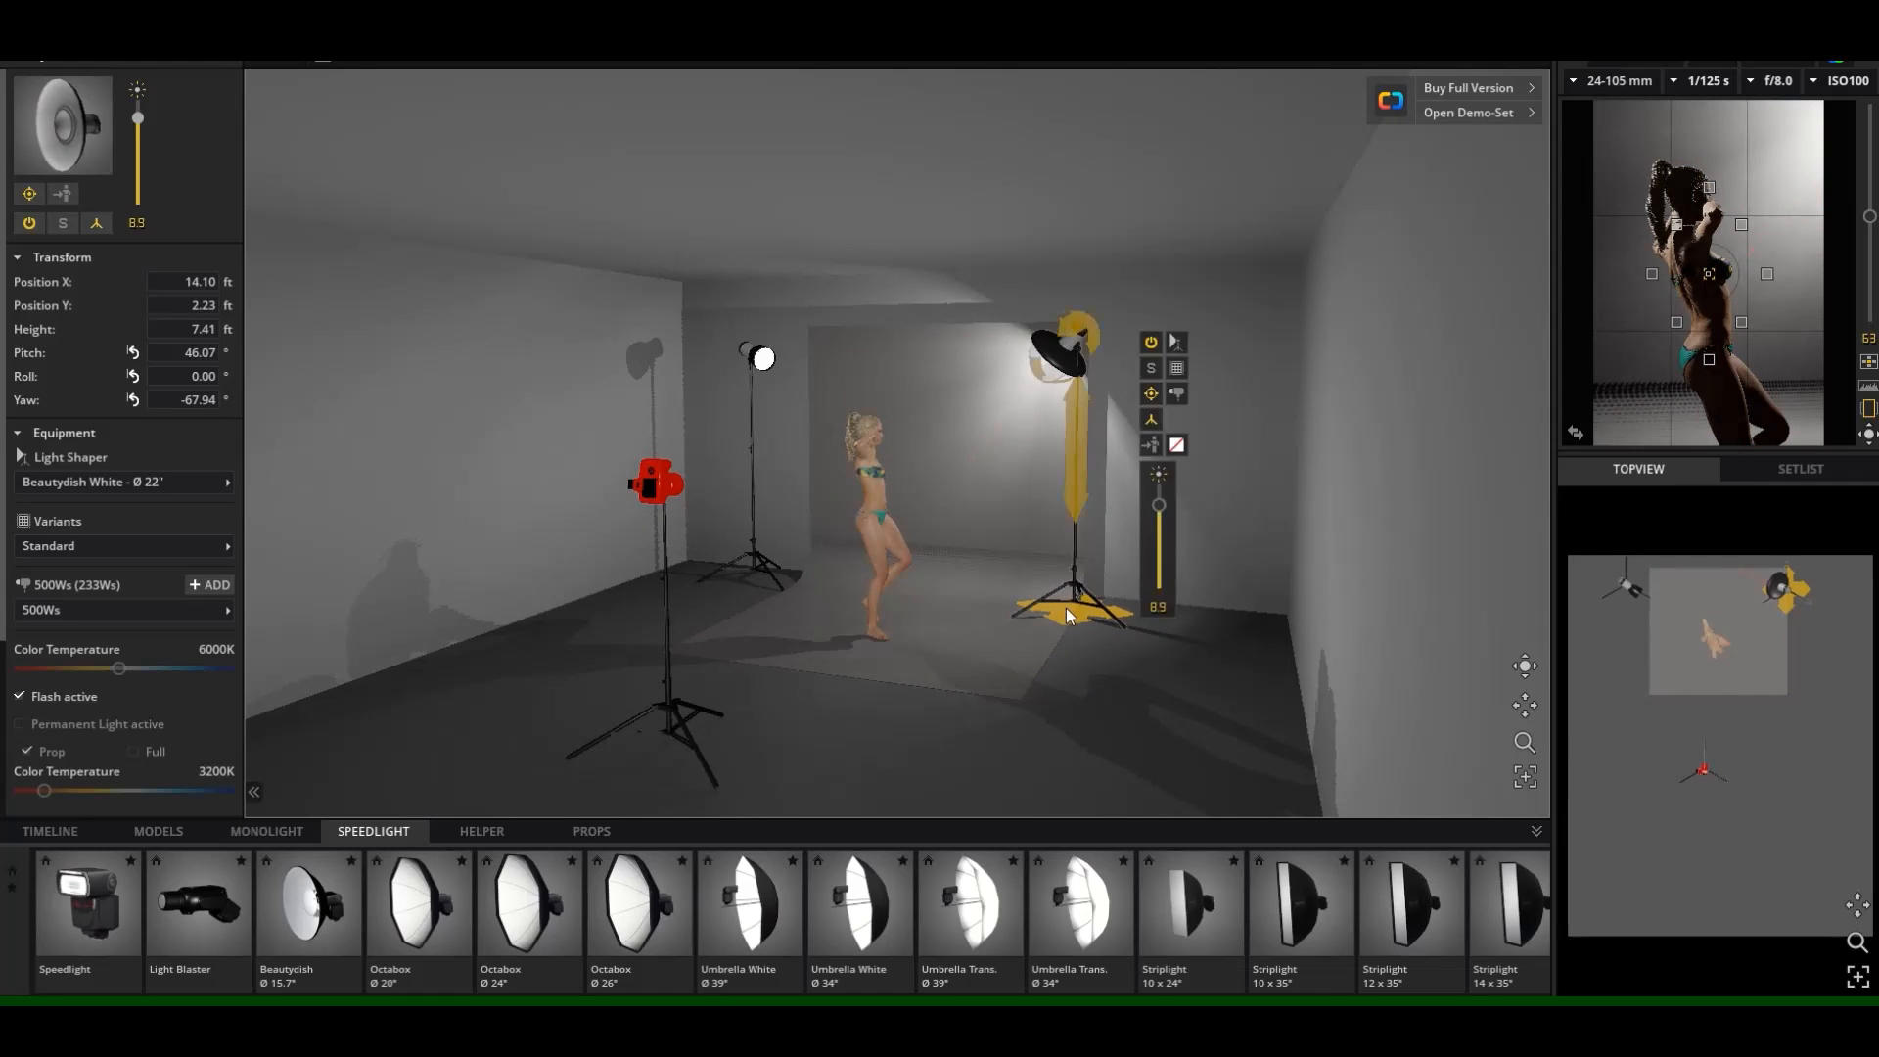
pyautogui.moveTo(1073, 348); pyautogui.dragTo(1031, 367)
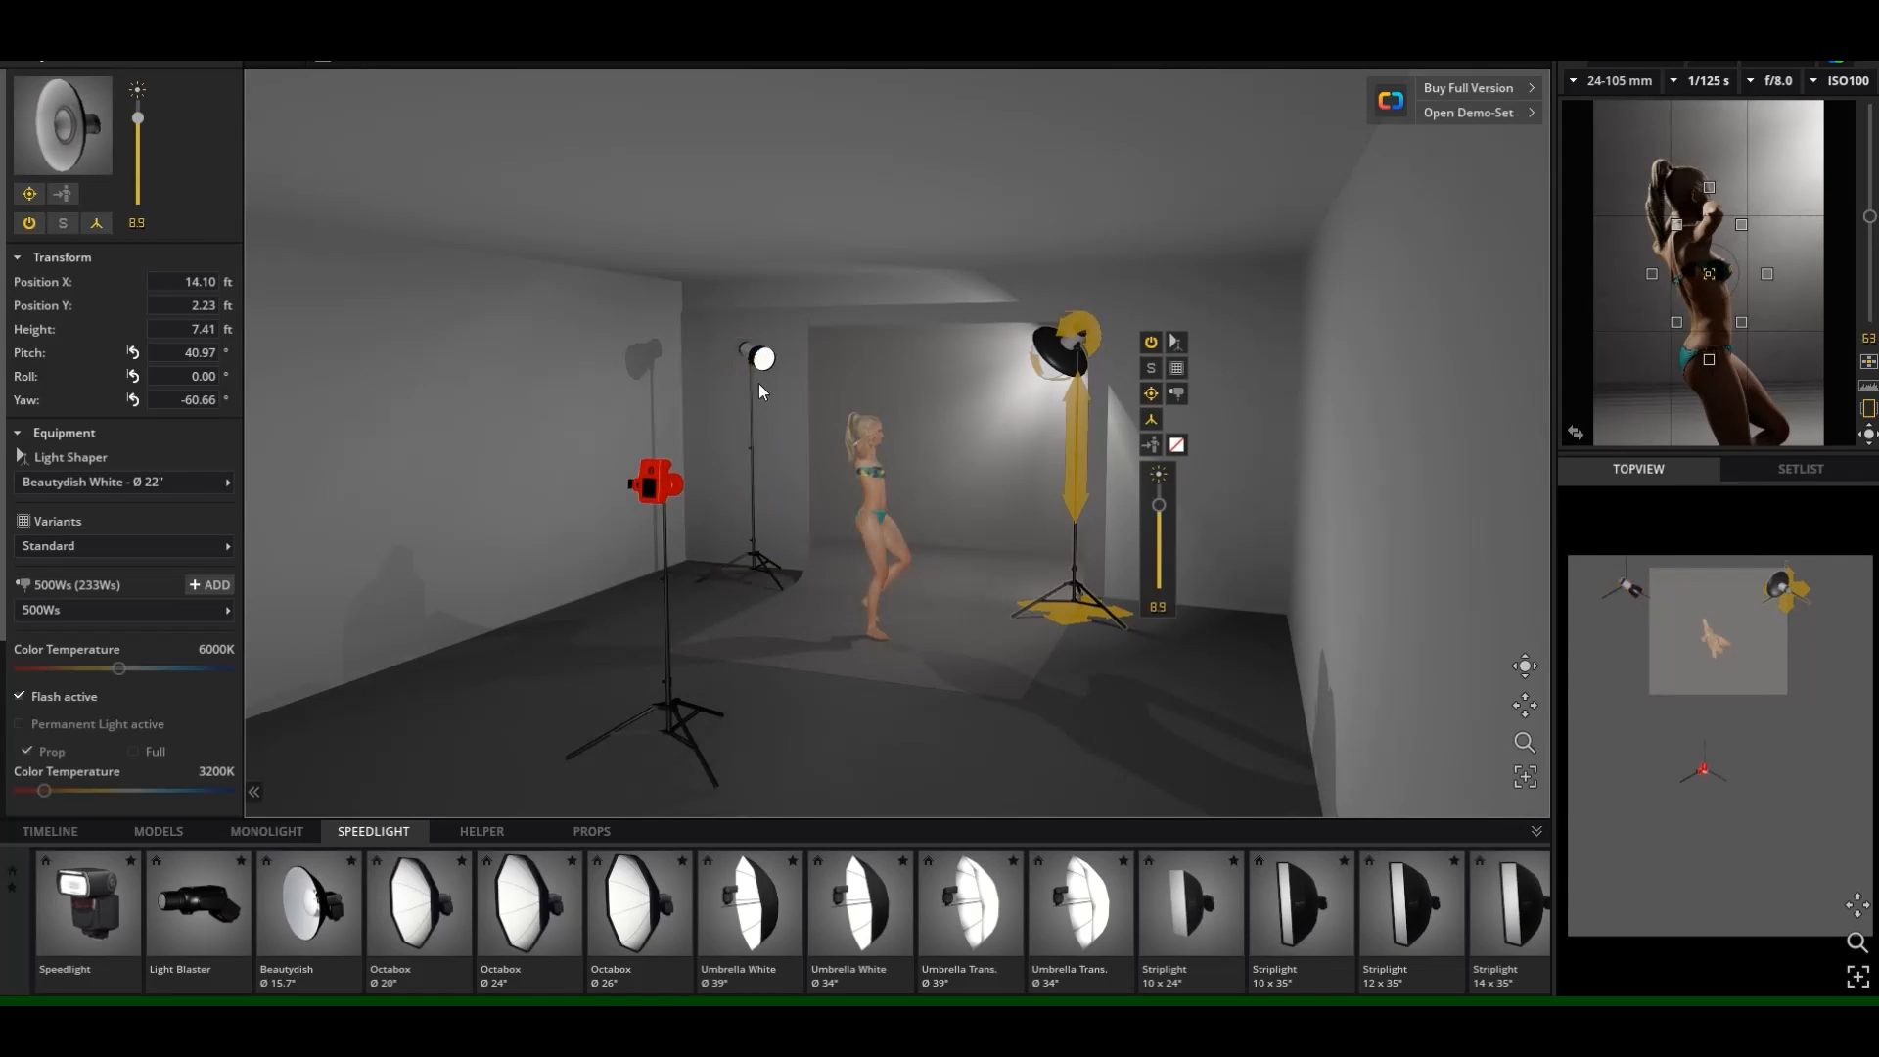
pyautogui.click(1151, 370)
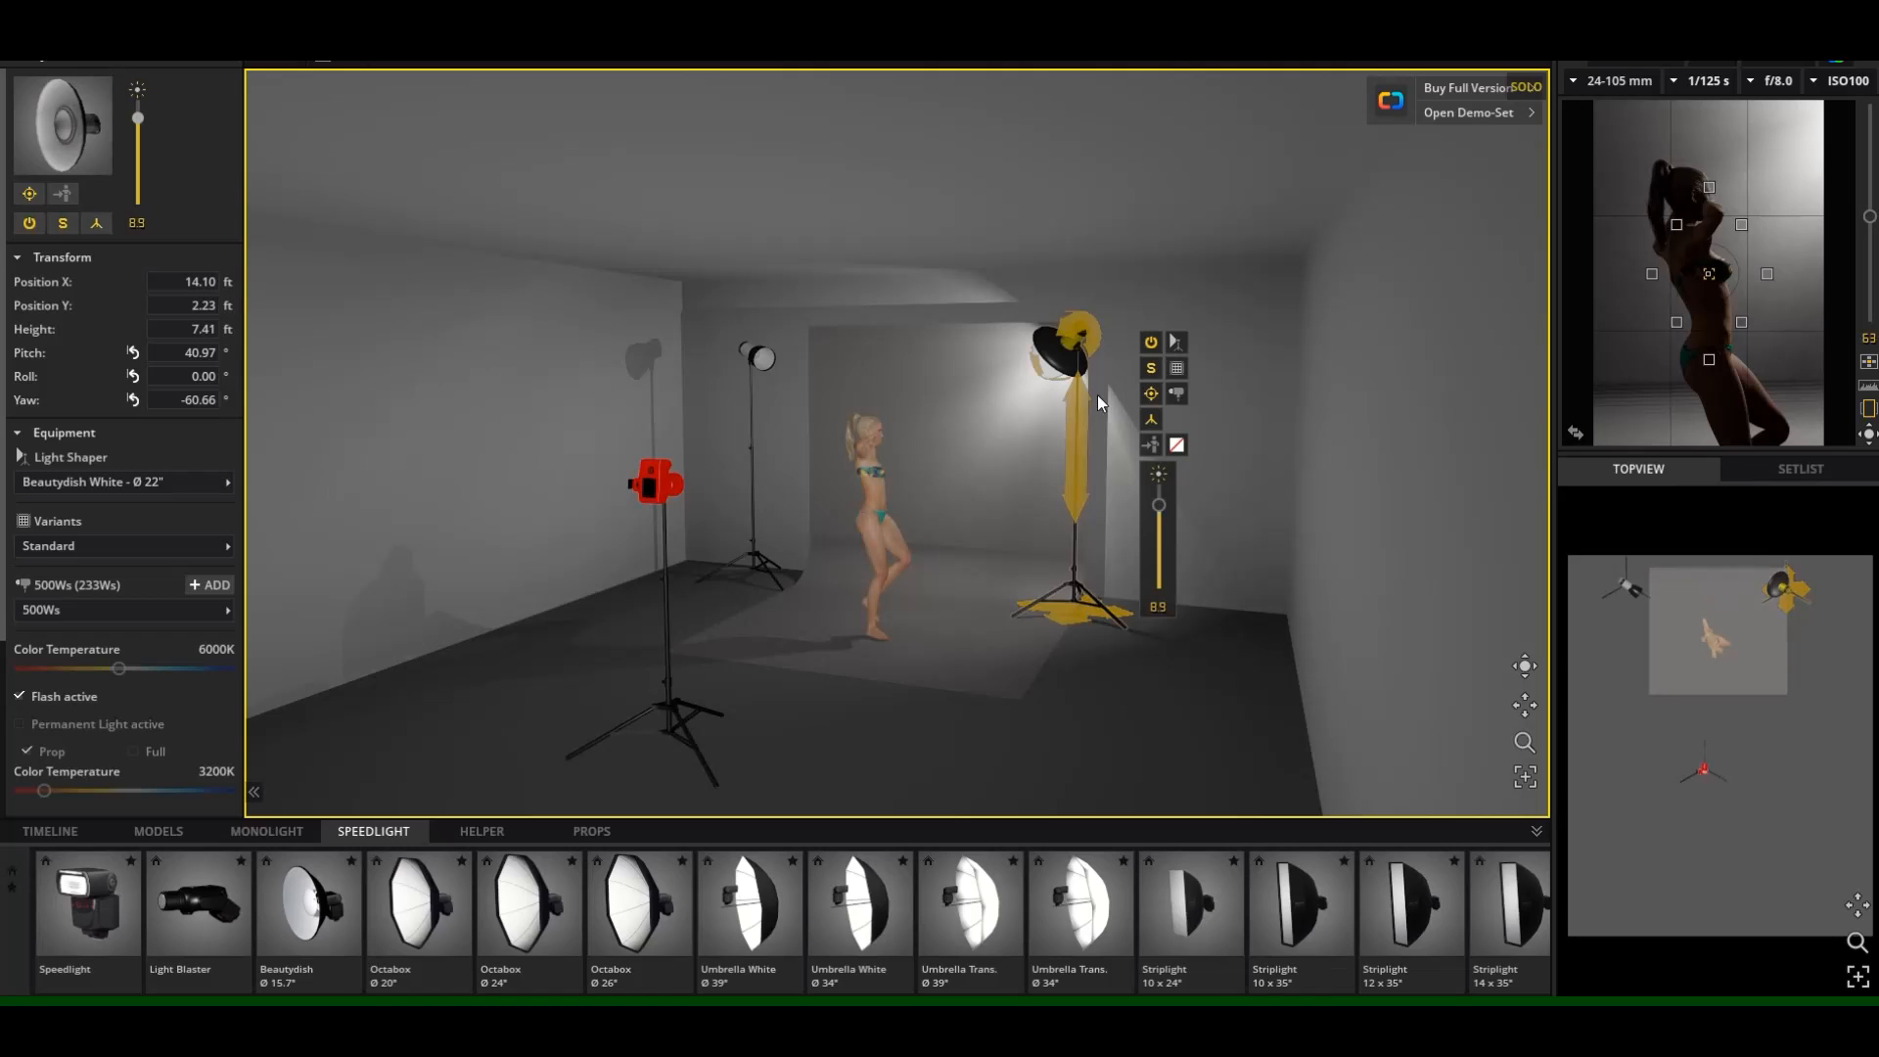
pyautogui.moveTo(1096, 396); pyautogui.dragTo(1060, 431)
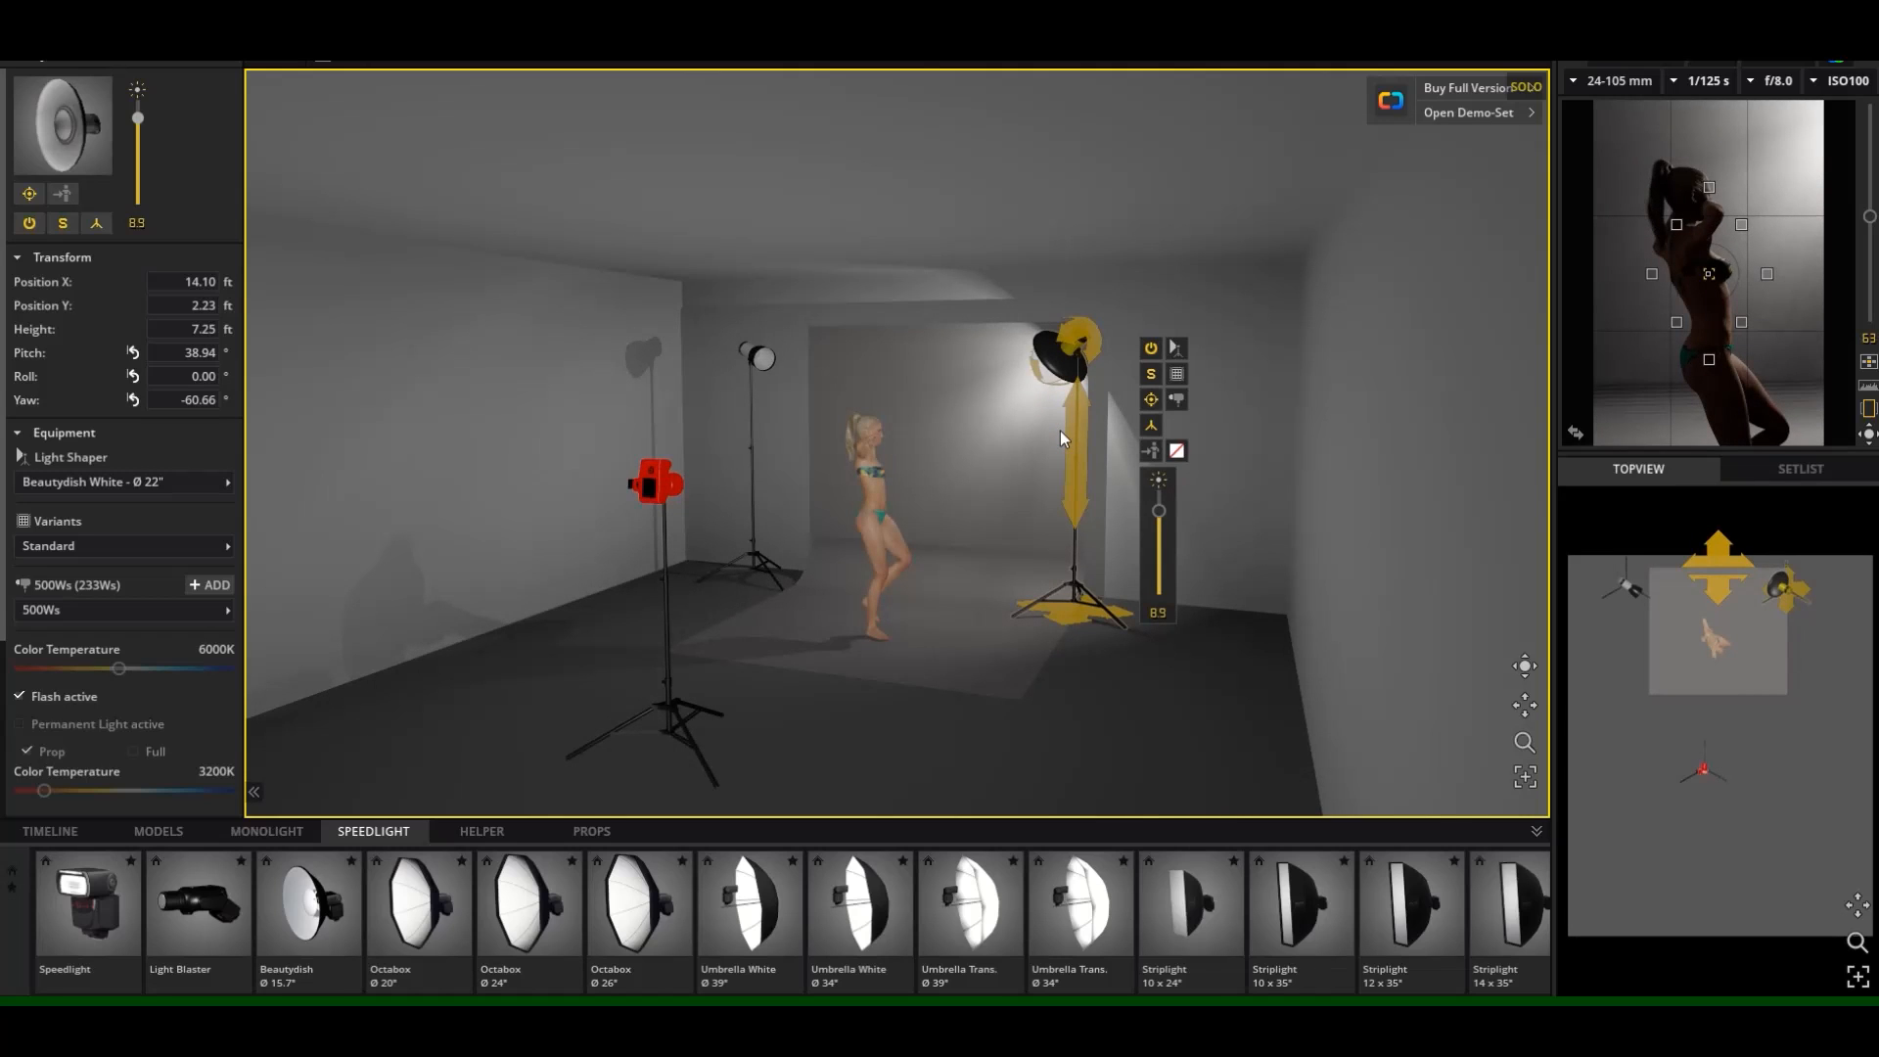
# Replace the beauty dish with an Umbrella White Ø 34" speedlight placed at about X 15.61, Y 8.62 ft.
pyautogui.click(876, 937)
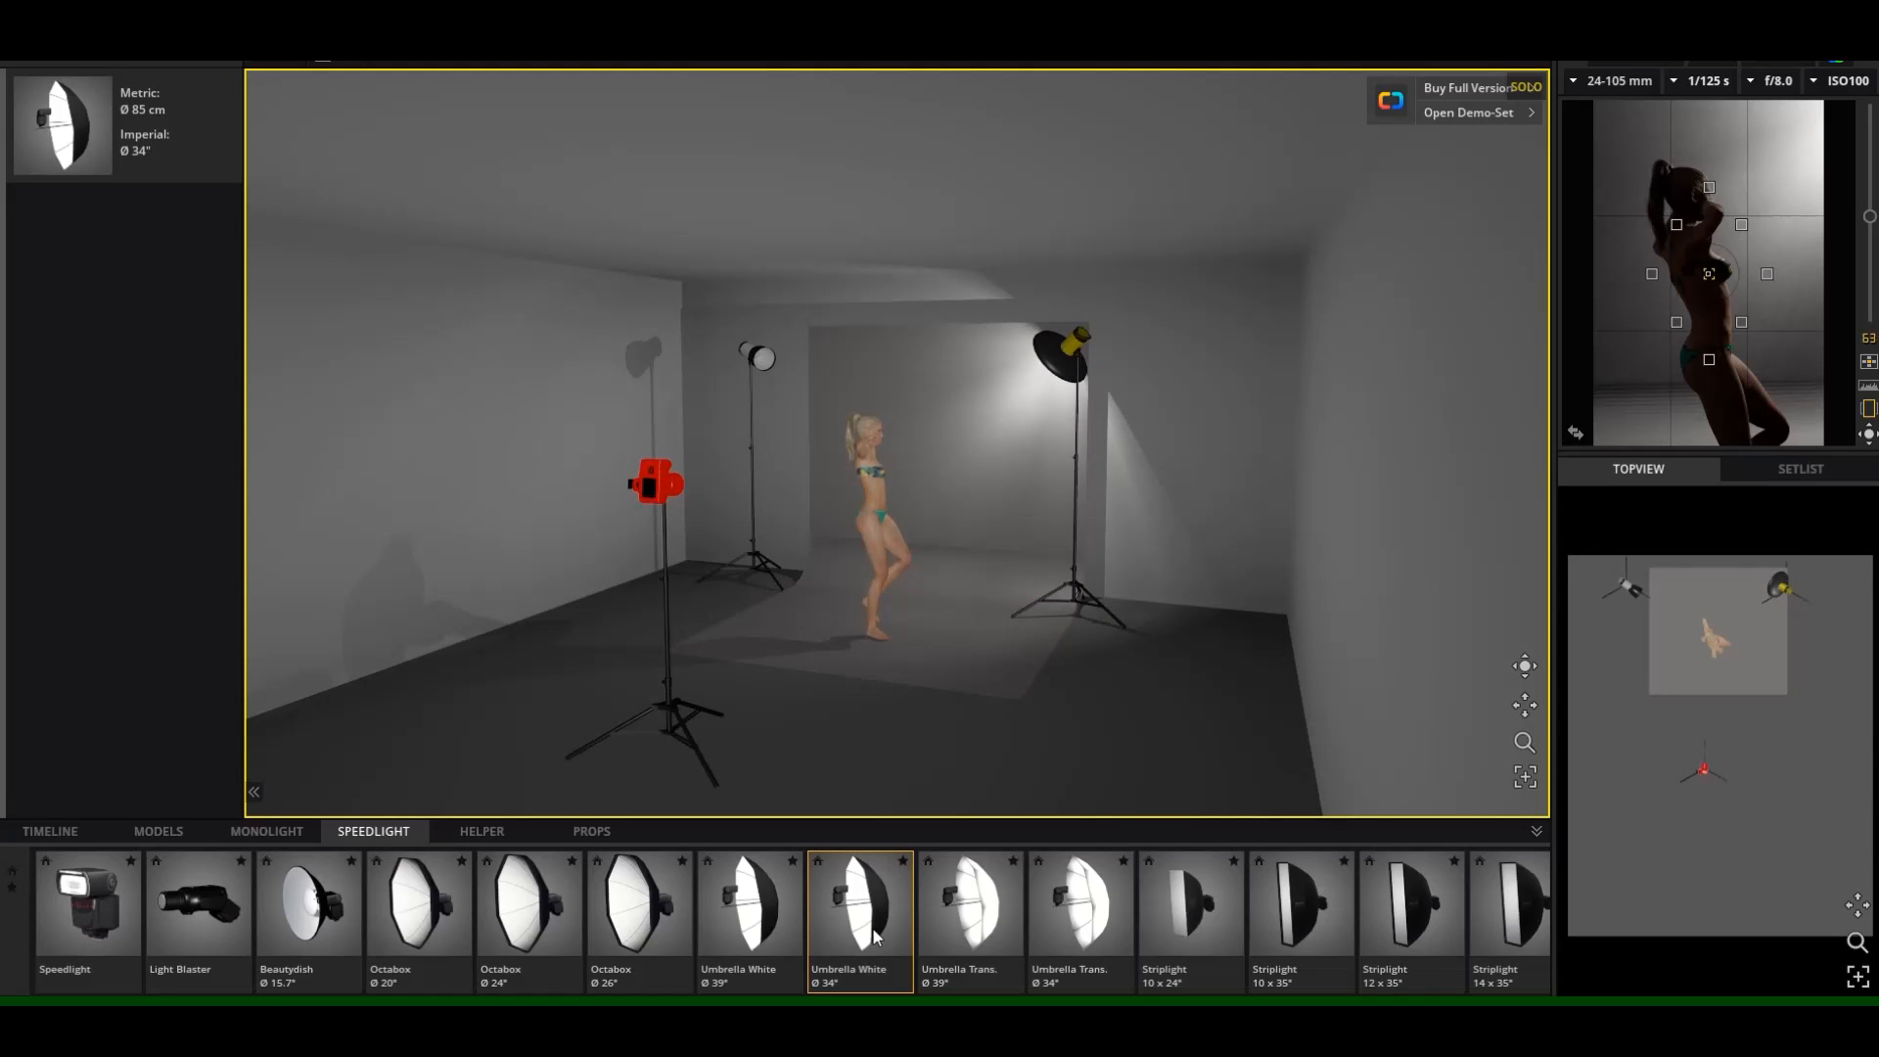
pyautogui.click(1061, 355)
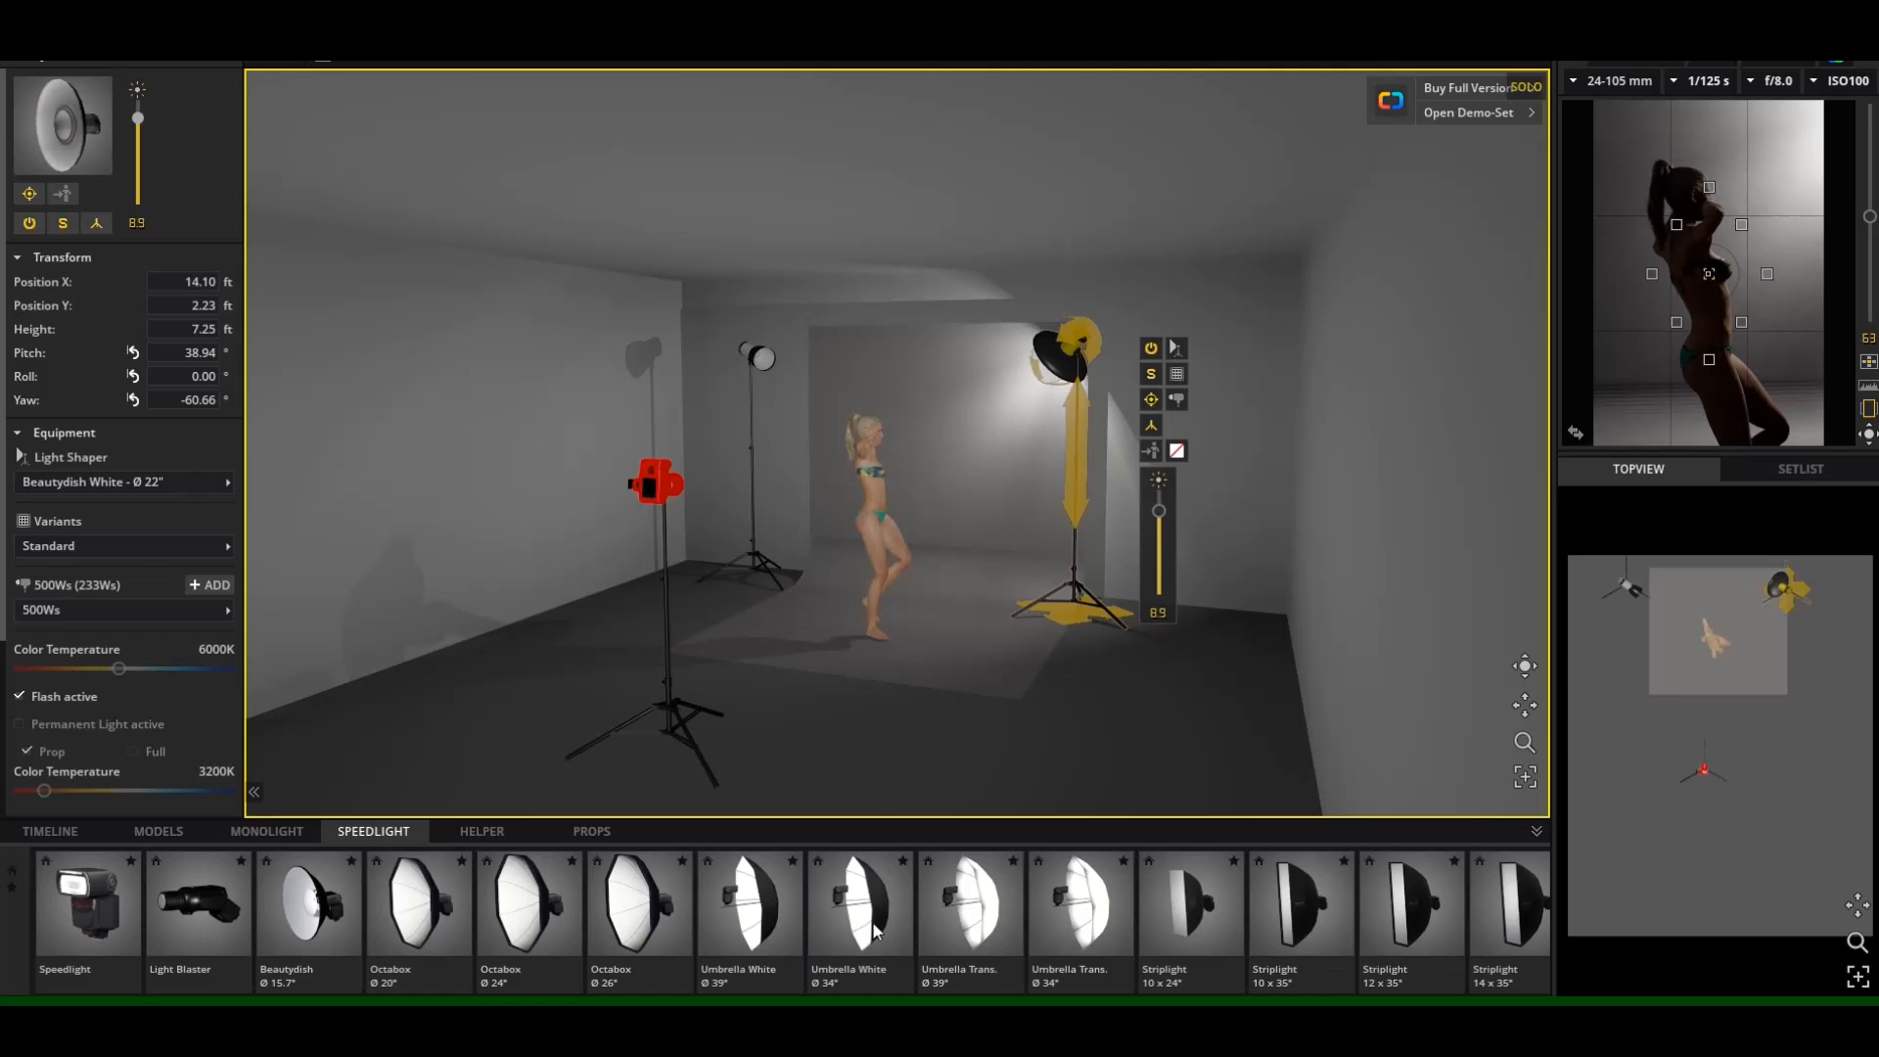
pyautogui.moveTo(876, 930); pyautogui.dragTo(1094, 702)
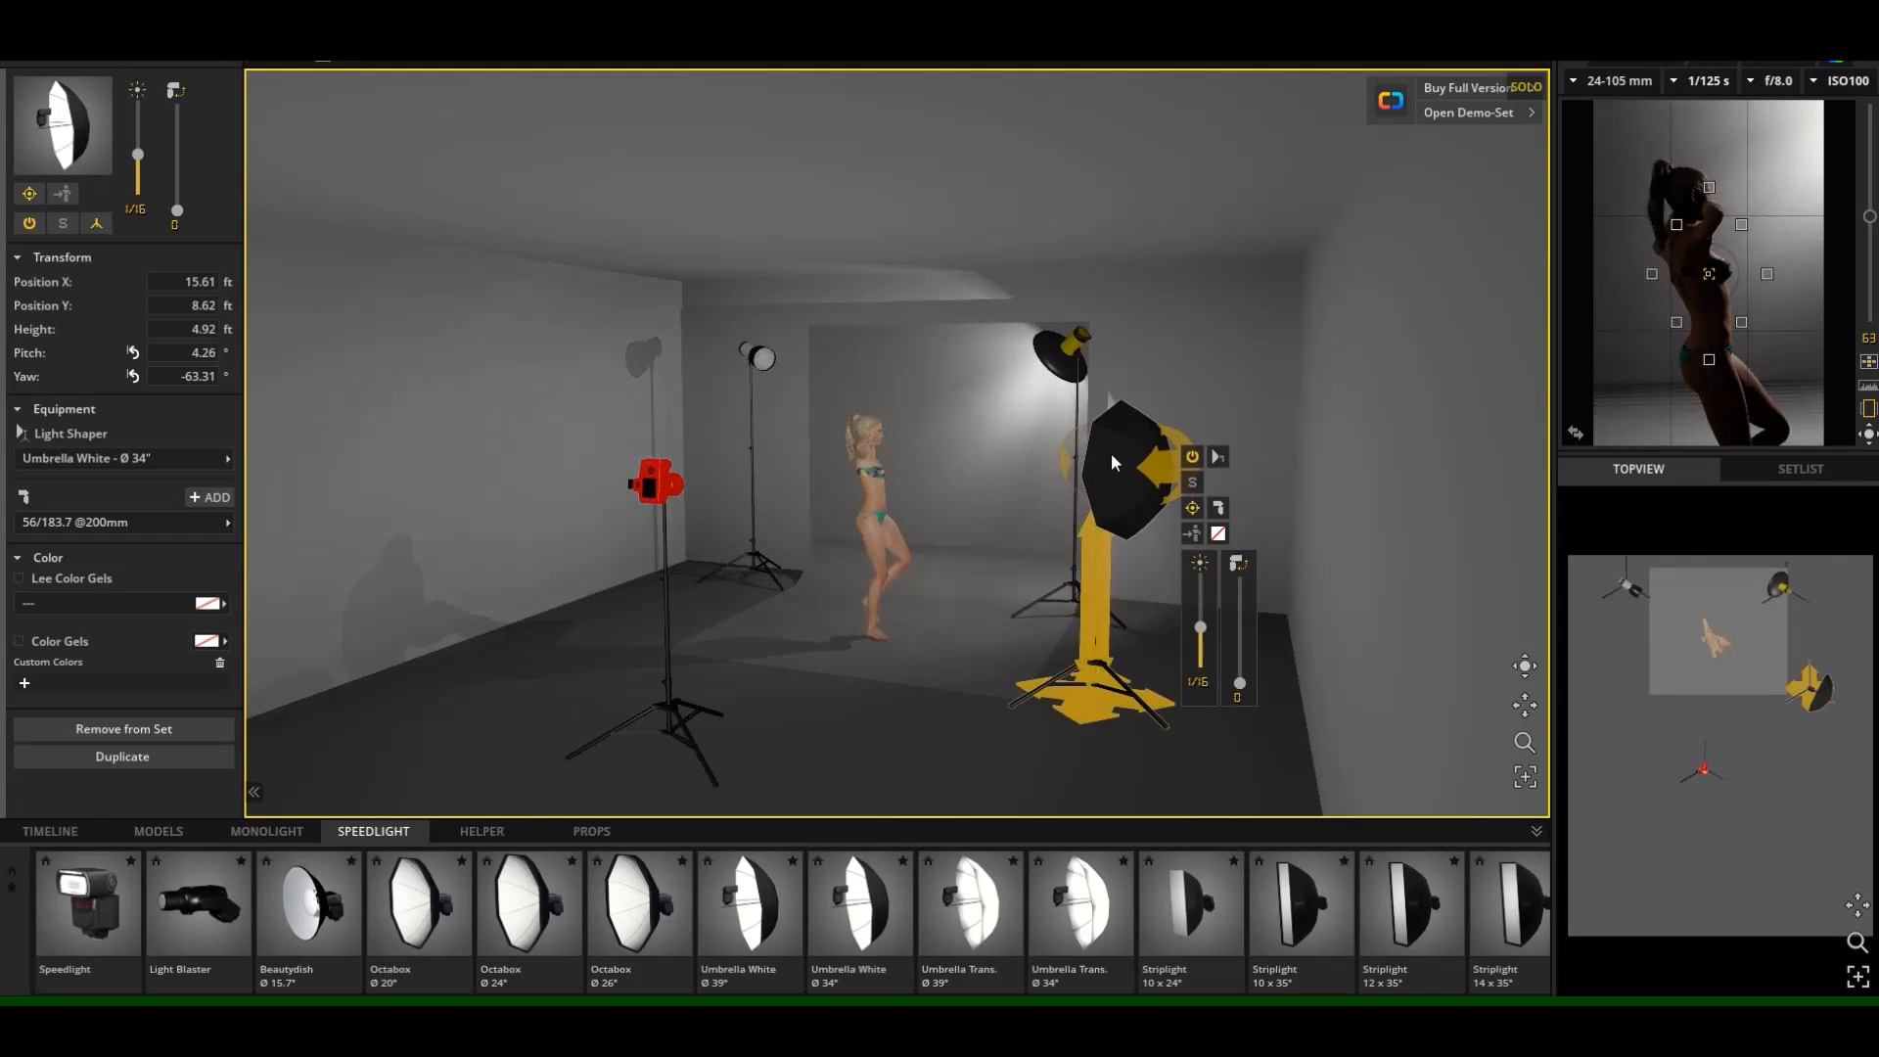
pyautogui.click(1073, 357)
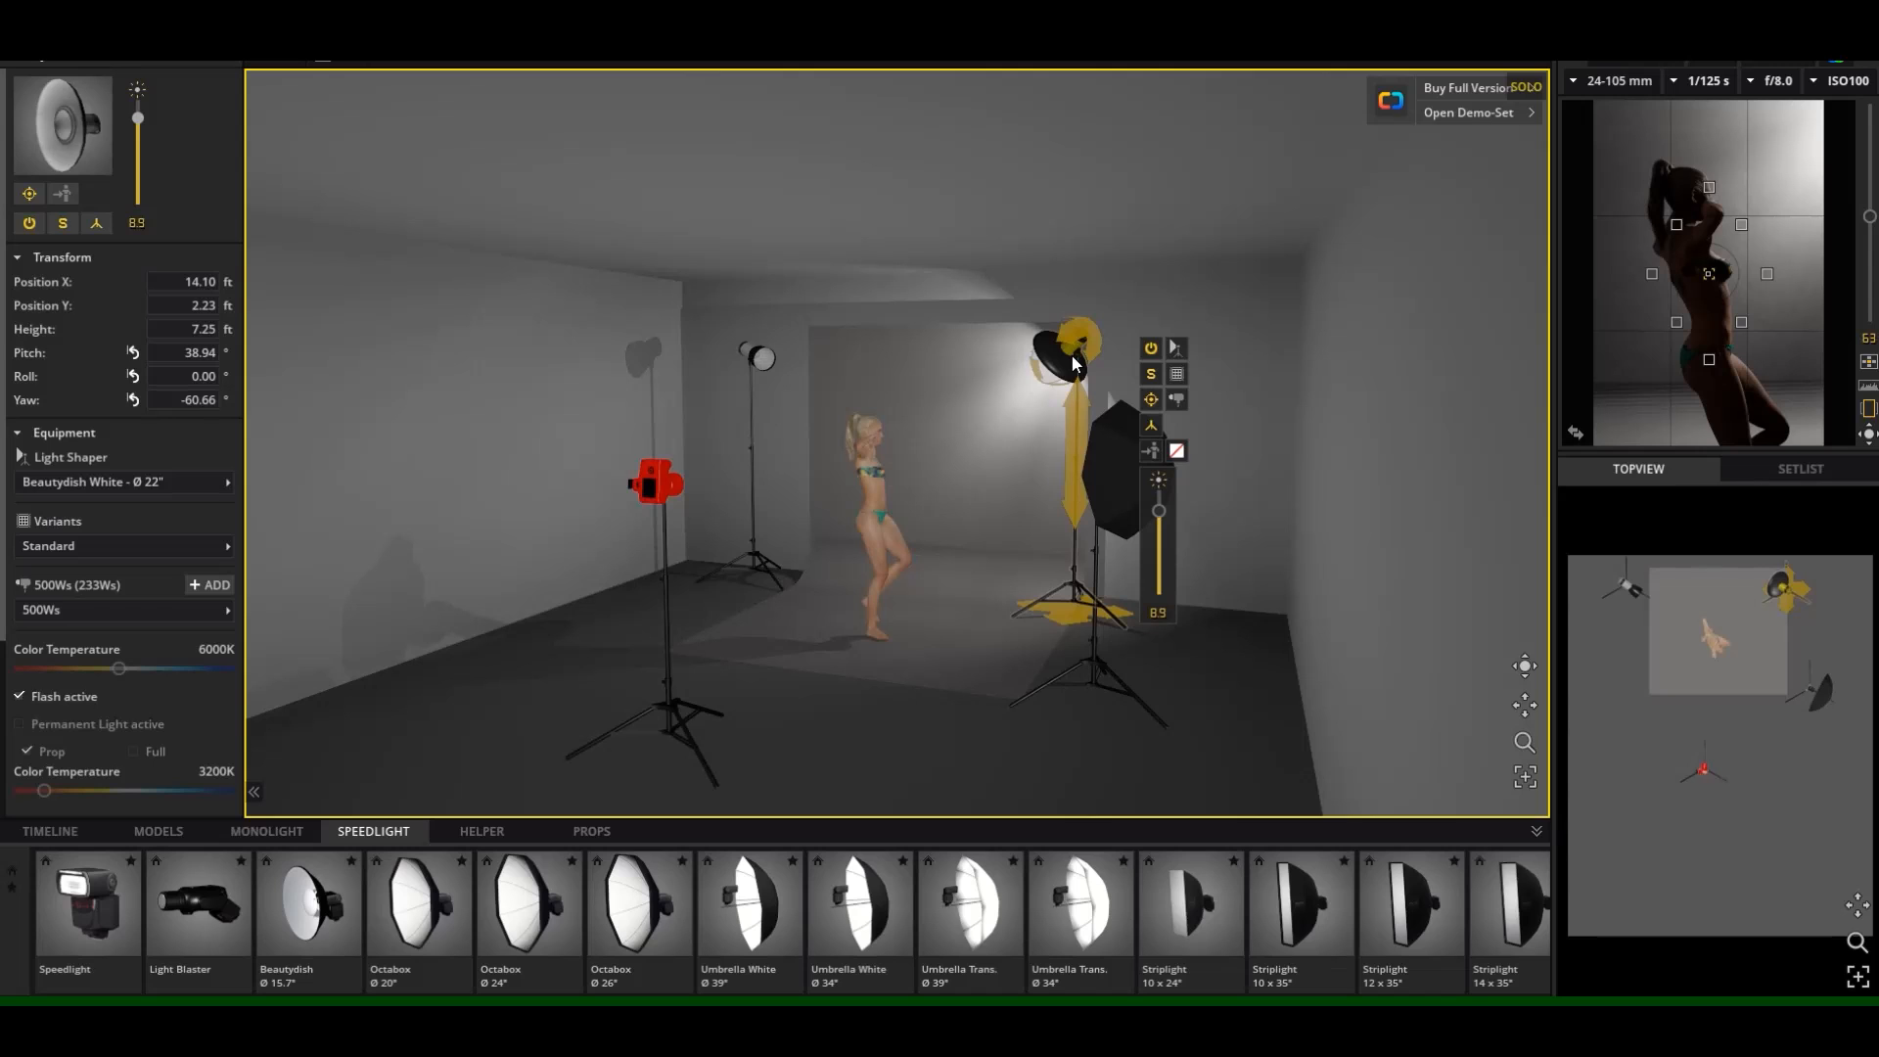
pyautogui.press('Delete')
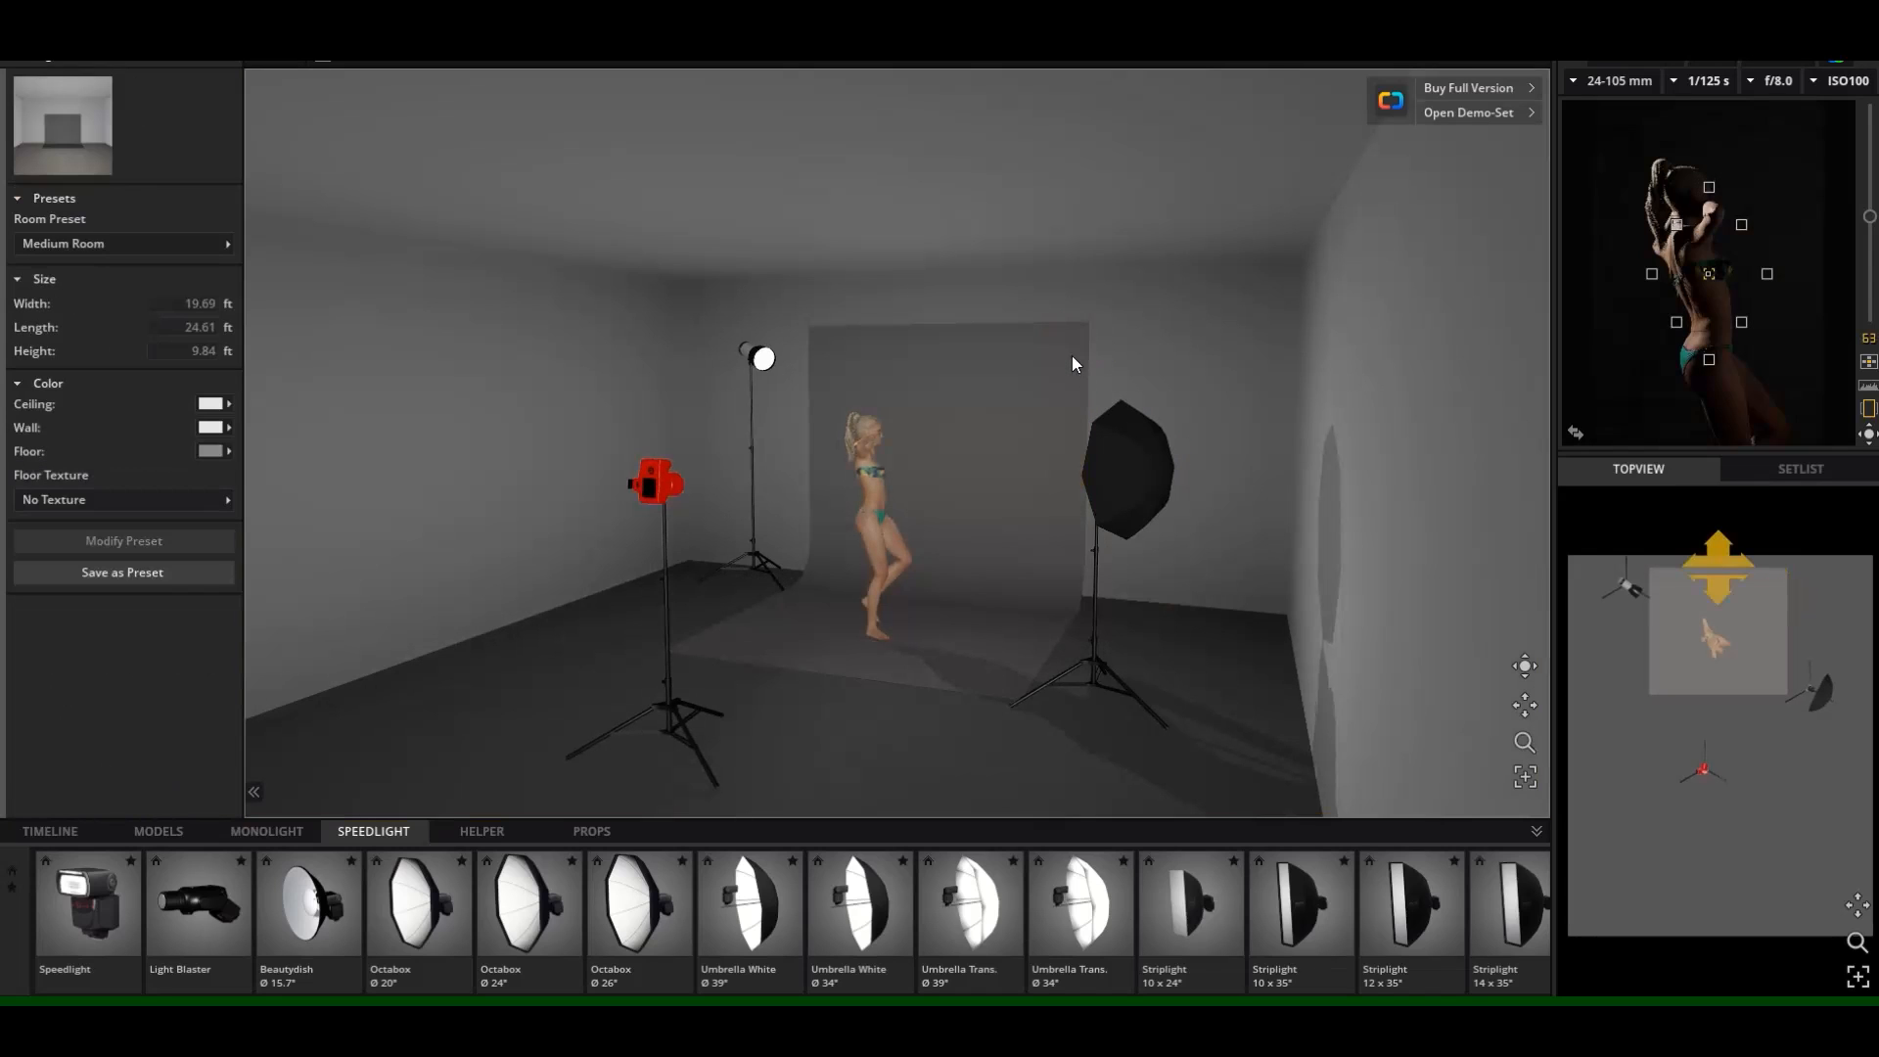
# Raise the umbrella light to about 5.16 ft, turn it toward the backdrop, and move it to about X 14.87, Y 6.95 ft.
pyautogui.click(1082, 656)
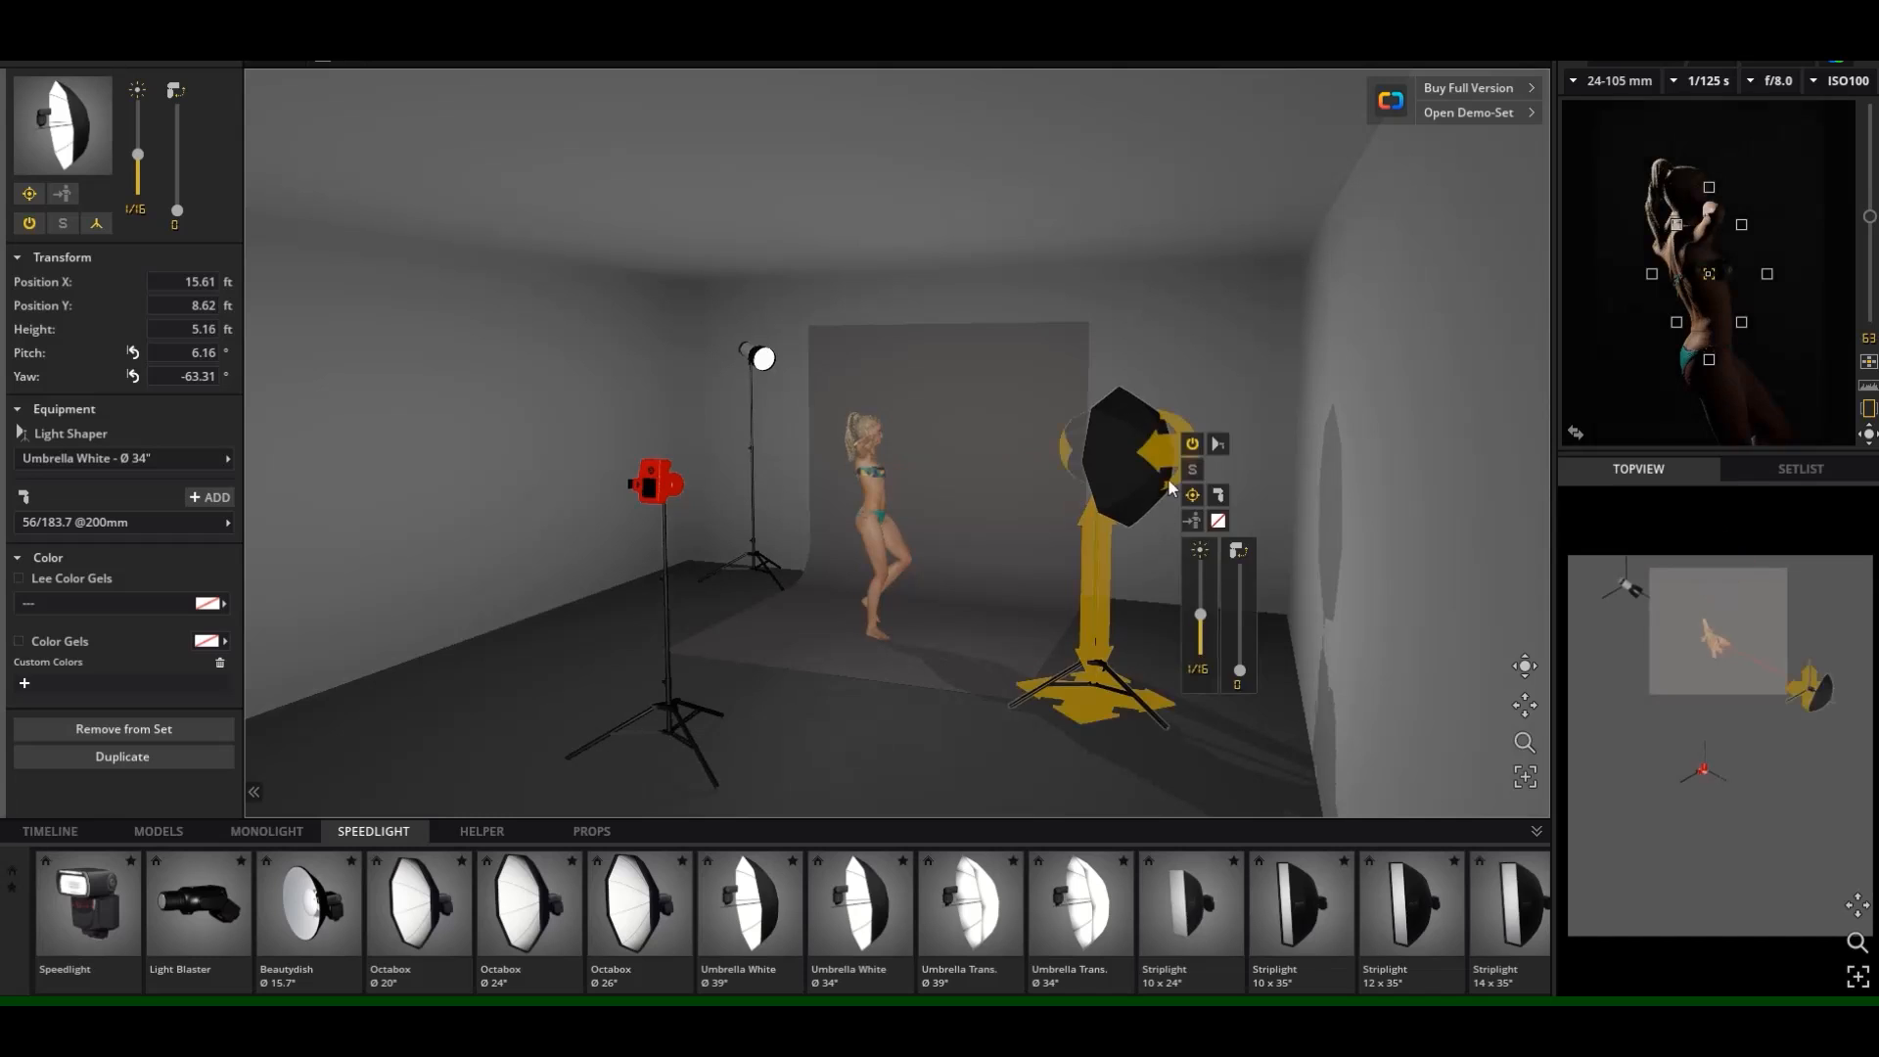
pyautogui.moveTo(1142, 472); pyautogui.dragTo(808, 488)
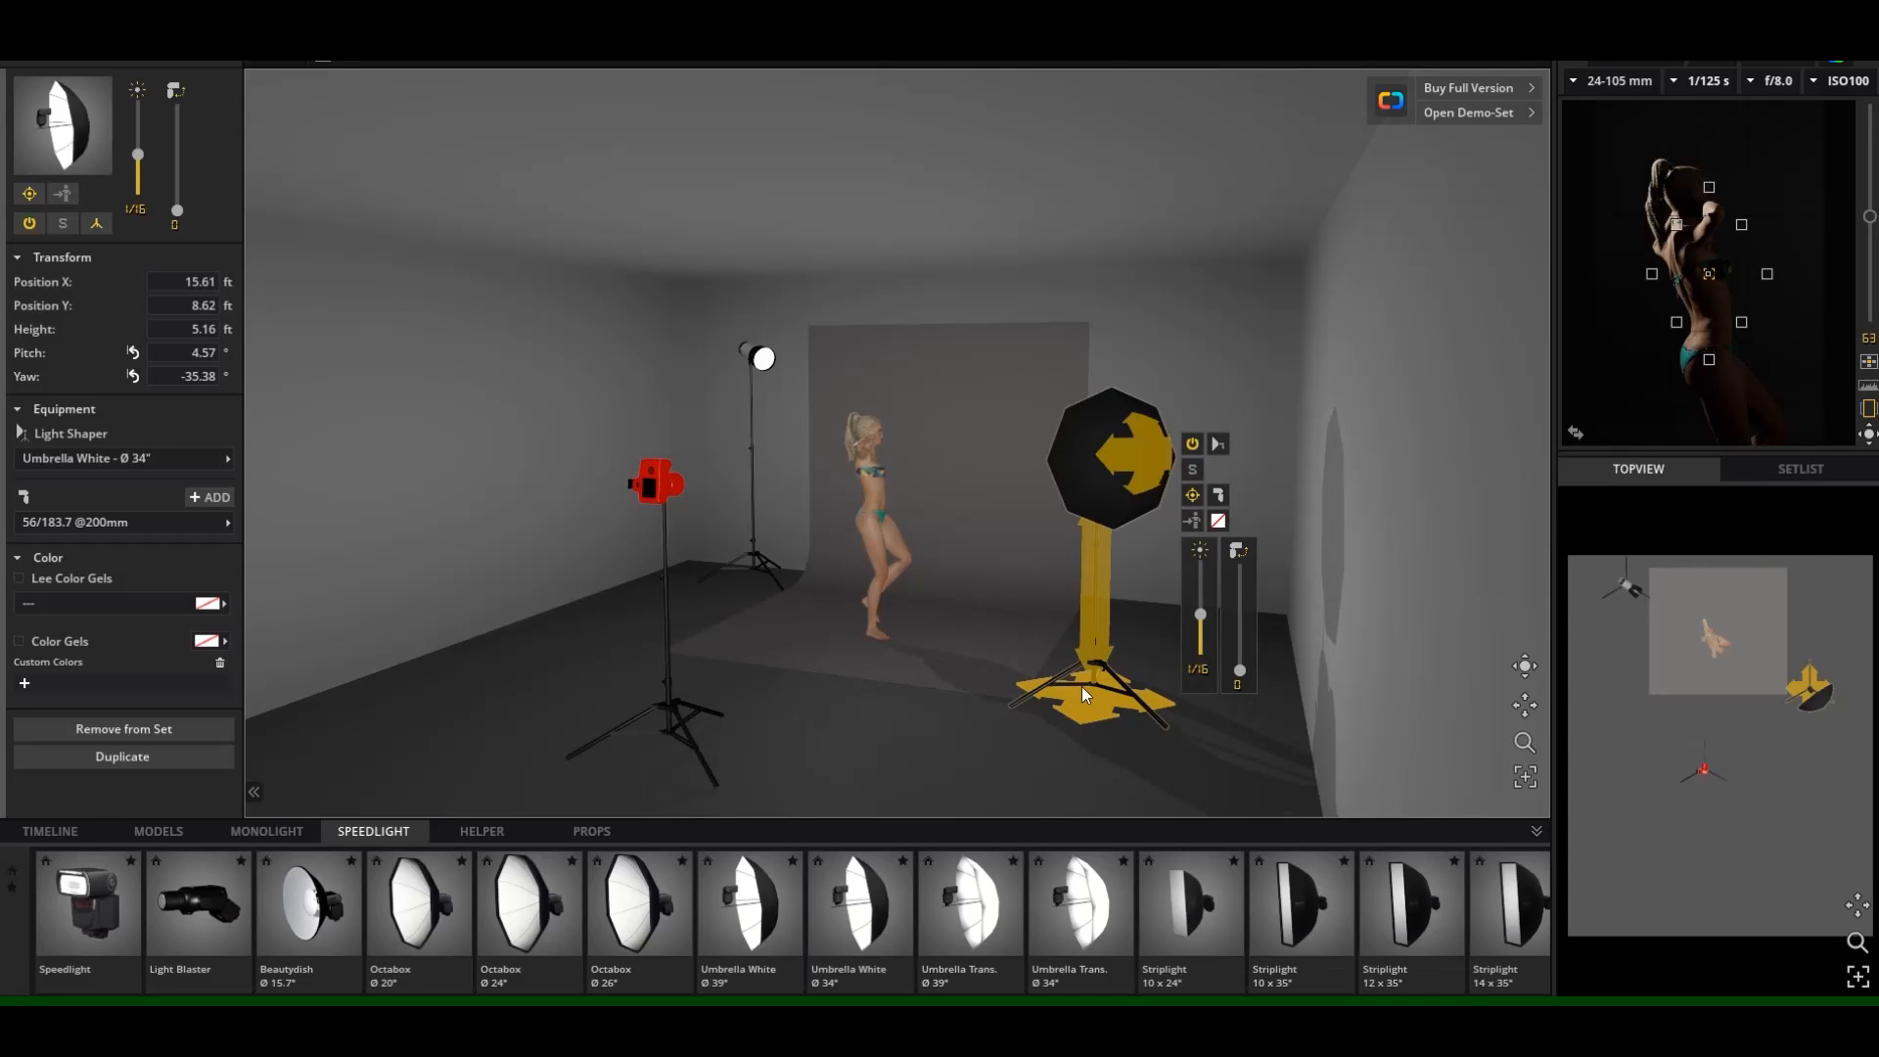
pyautogui.moveTo(1082, 685); pyautogui.dragTo(1065, 661)
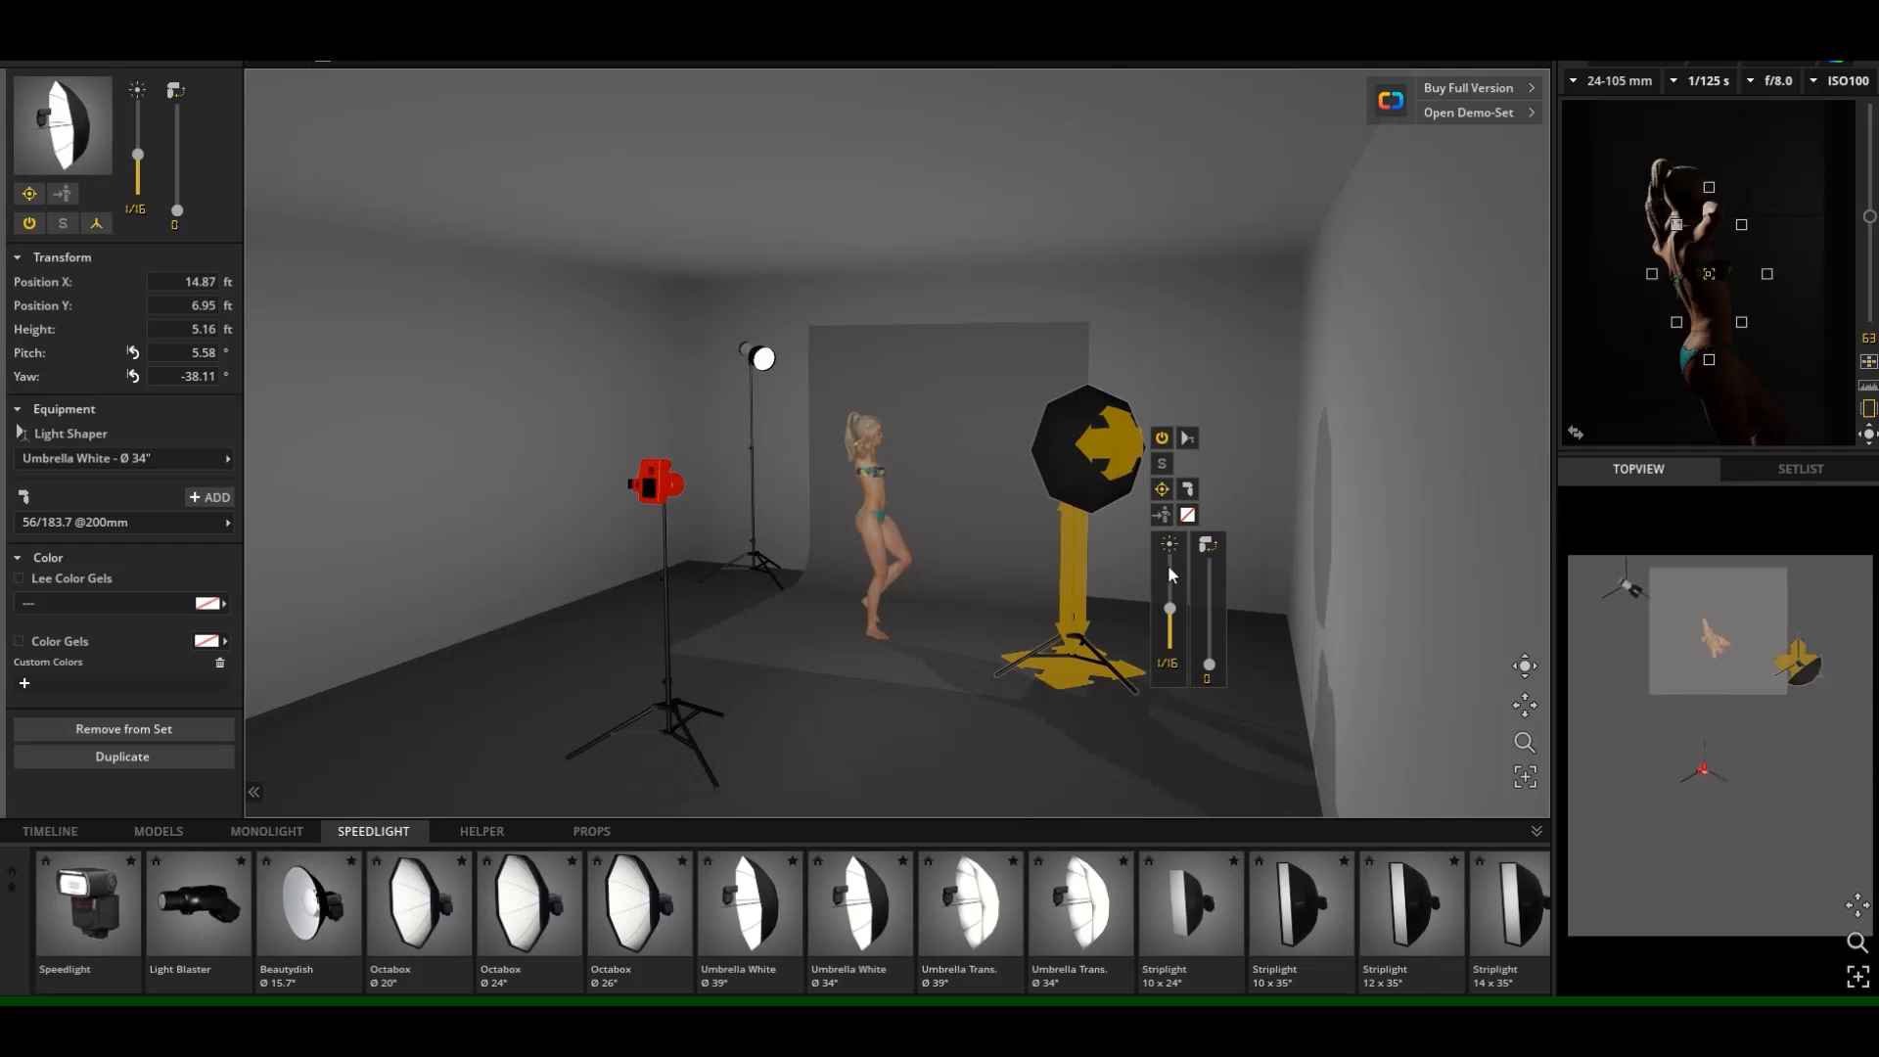
# Solo the umbrella light at 1/2 +0.7 power and move it closer to the backdrop, at about X 14.43, Y 5.15 ft.
pyautogui.click(1163, 464)
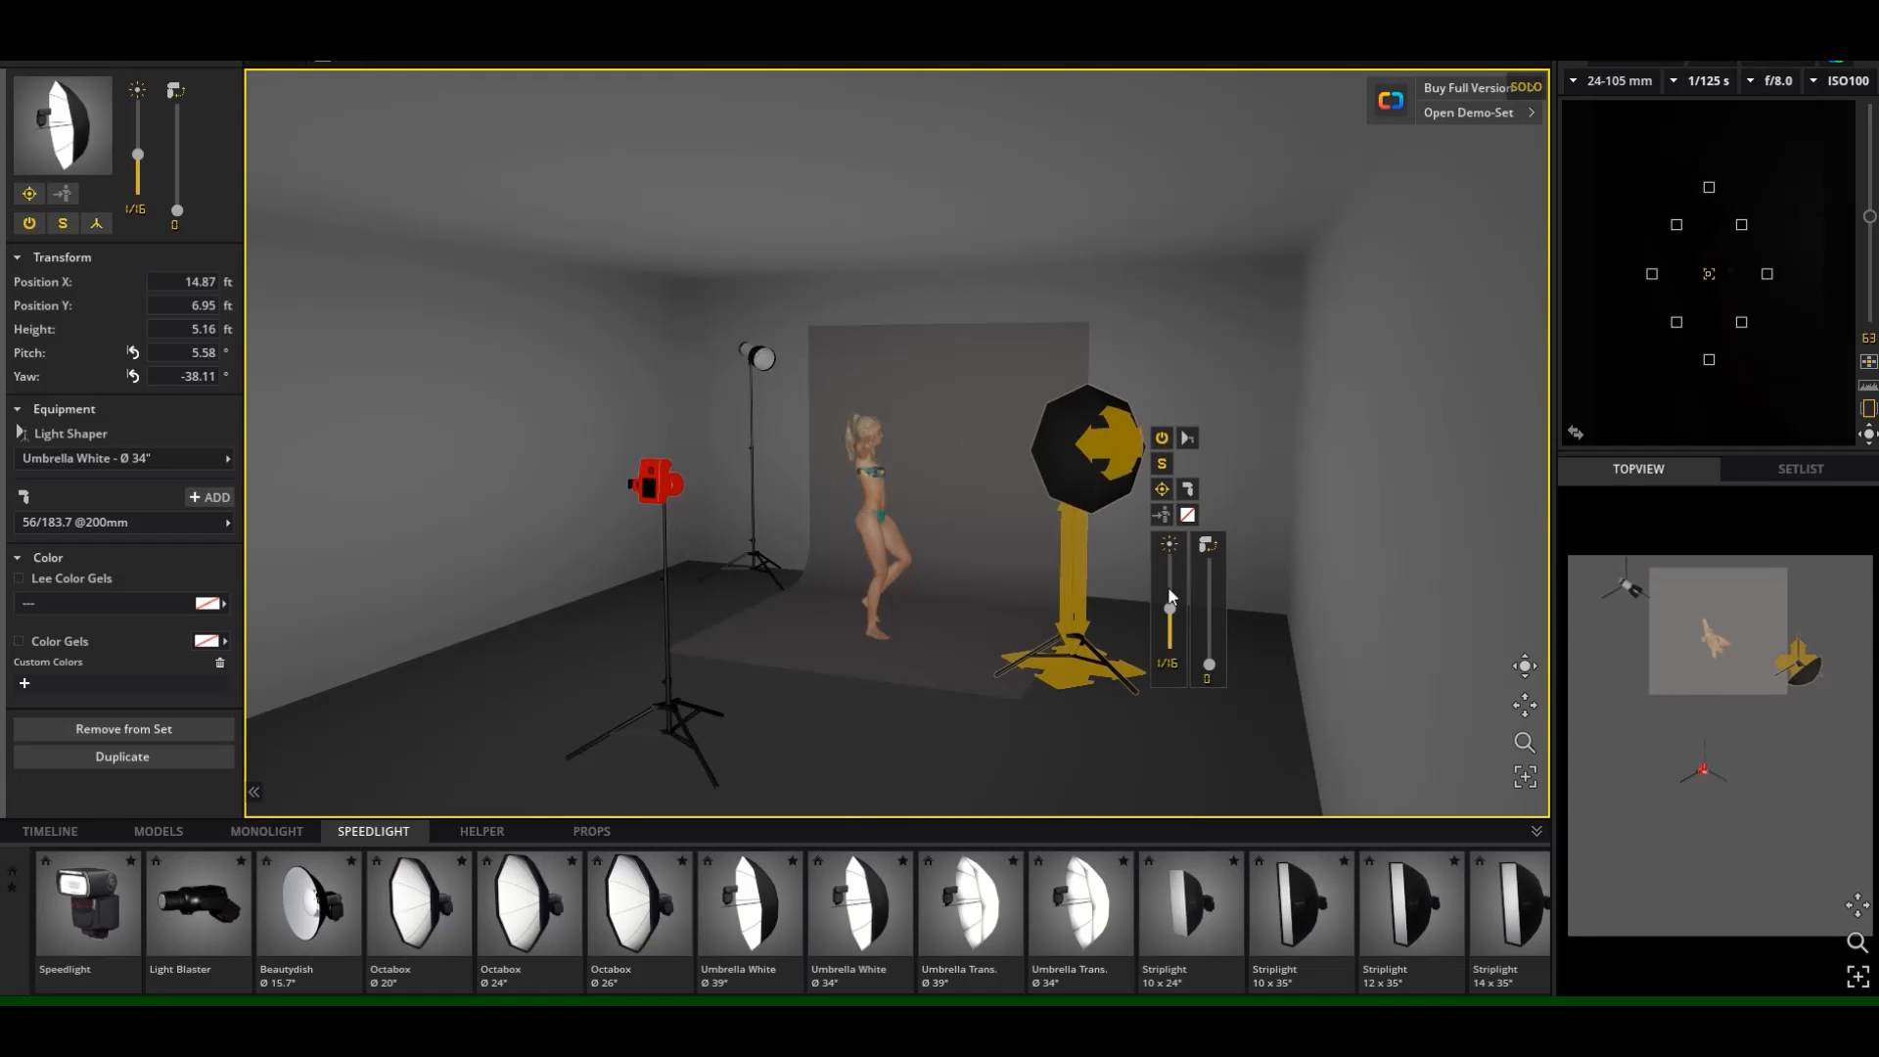
pyautogui.moveTo(1173, 606); pyautogui.dragTo(1172, 563)
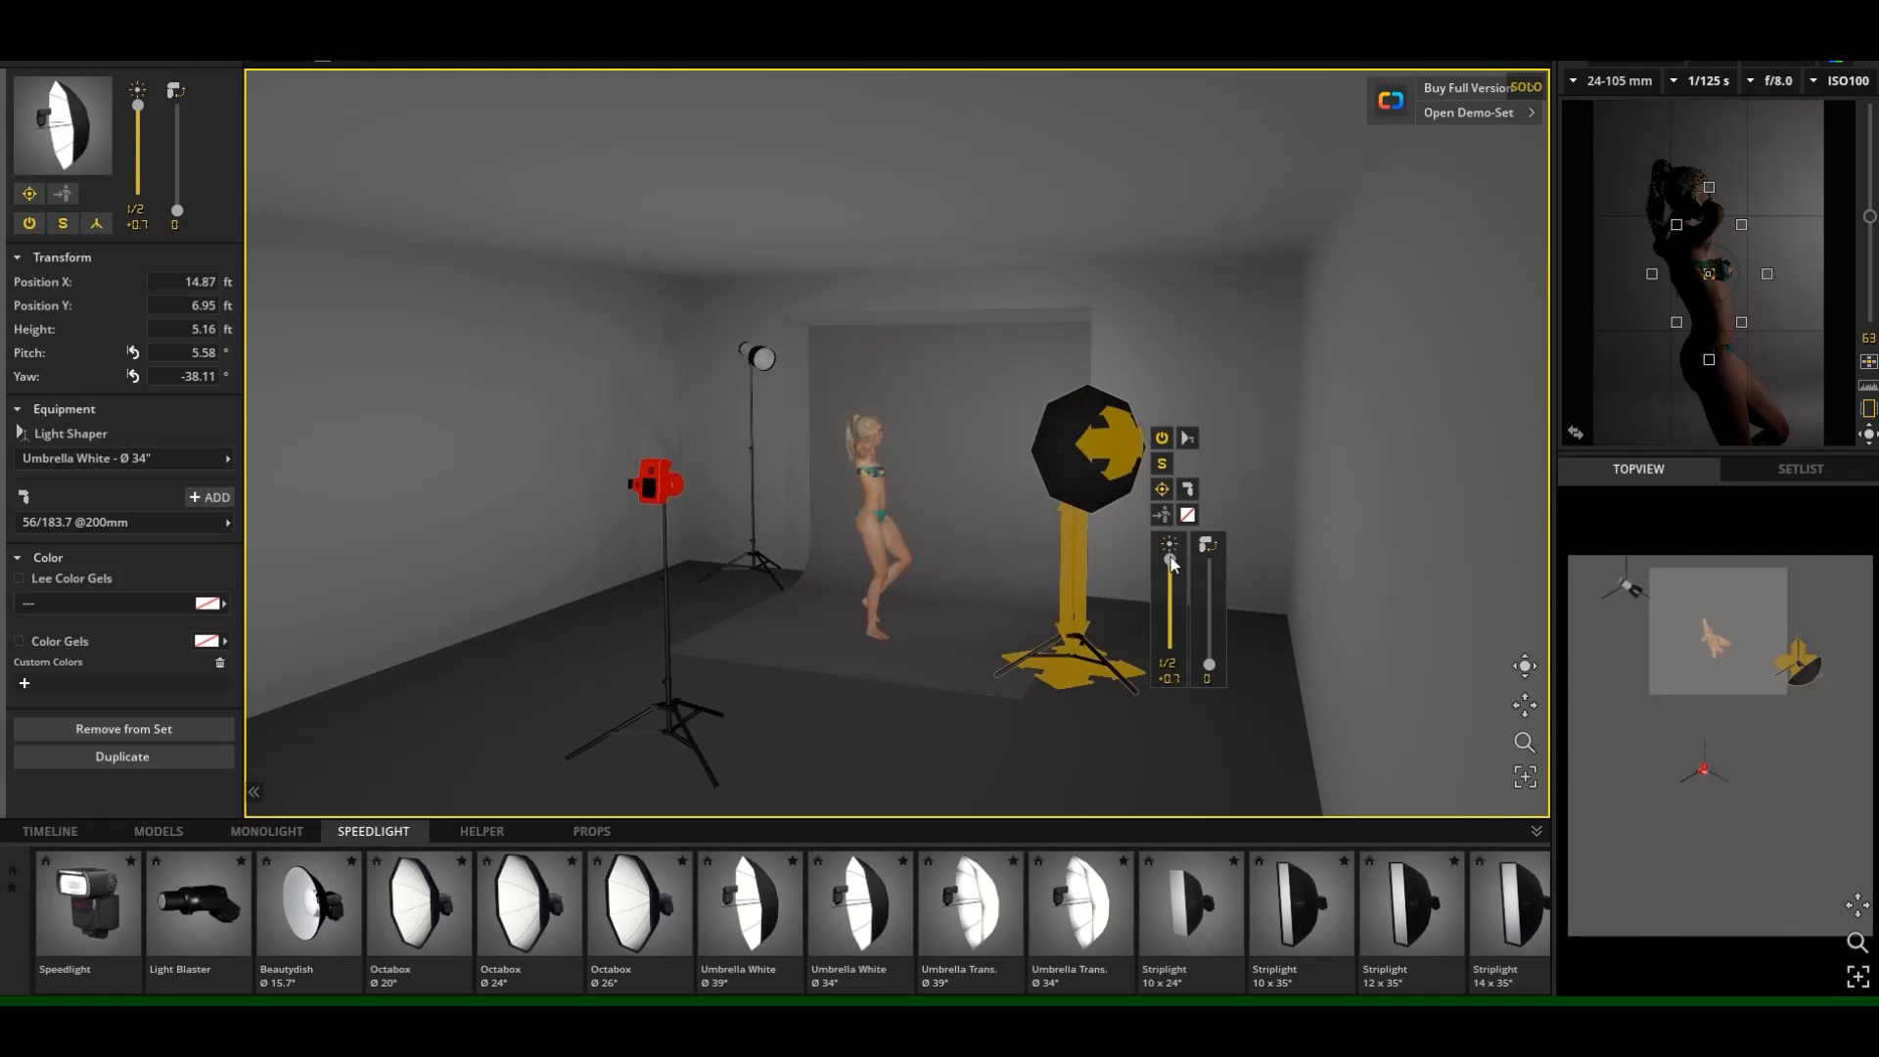
pyautogui.moveTo(1104, 653)
pyautogui.mouseDown()
pyautogui.moveTo(1083, 661)
pyautogui.moveTo(1077, 637)
pyautogui.mouseUp()
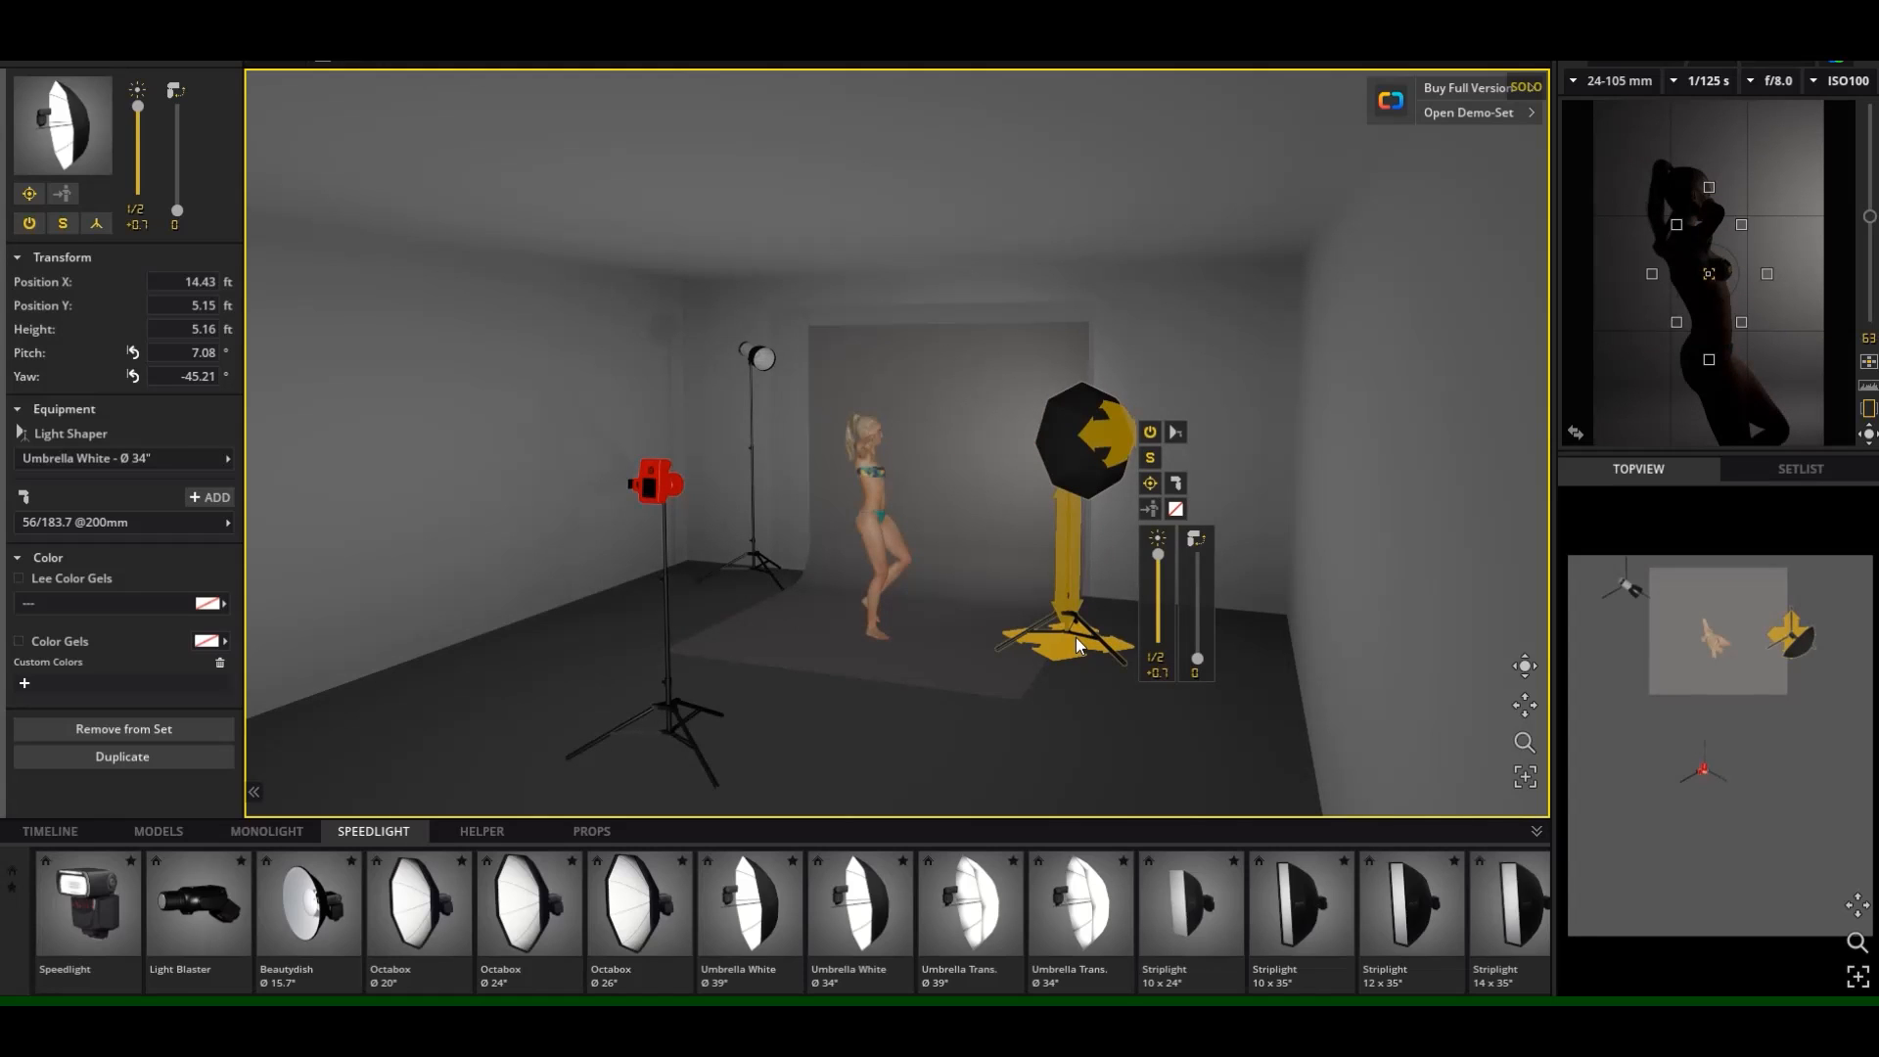
# Delete the remaining reflector light and shift the umbrella light farther back to about X 14.28, Y 4.40 ft.
pyautogui.click(768, 347)
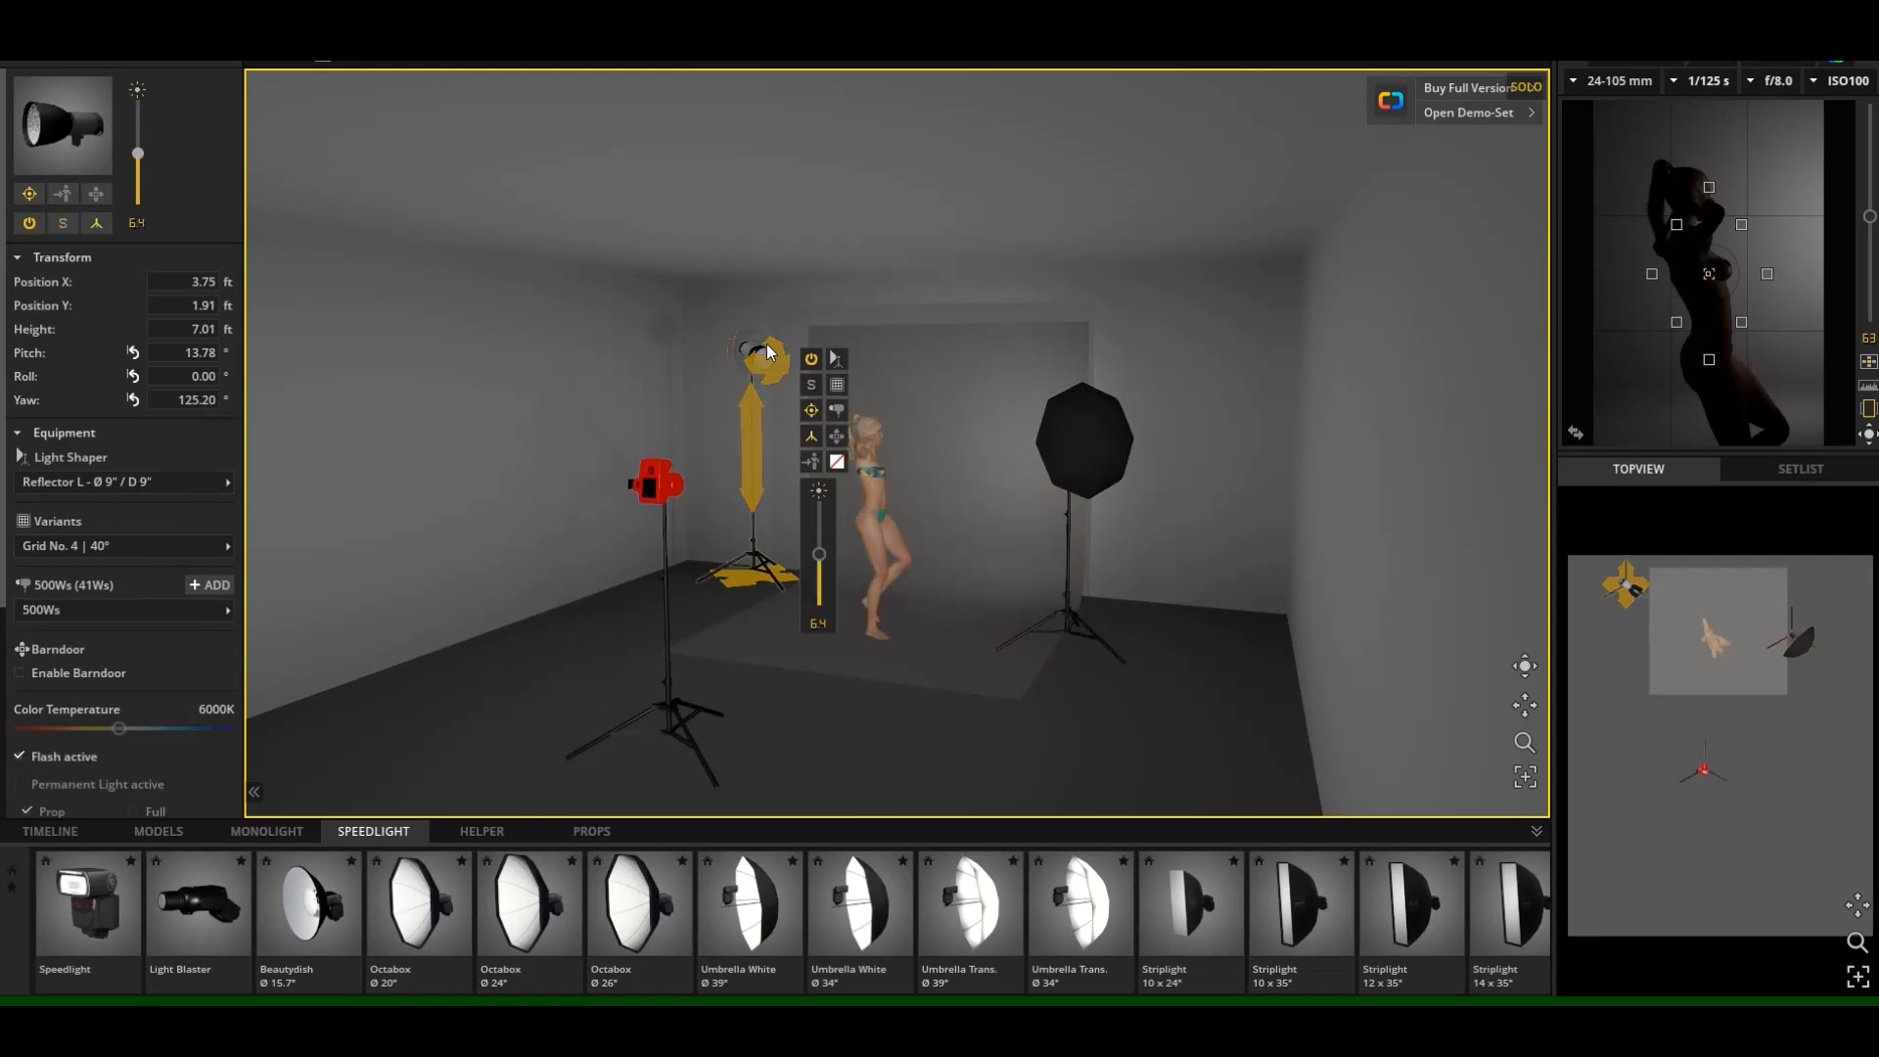
pyautogui.press('Delete')
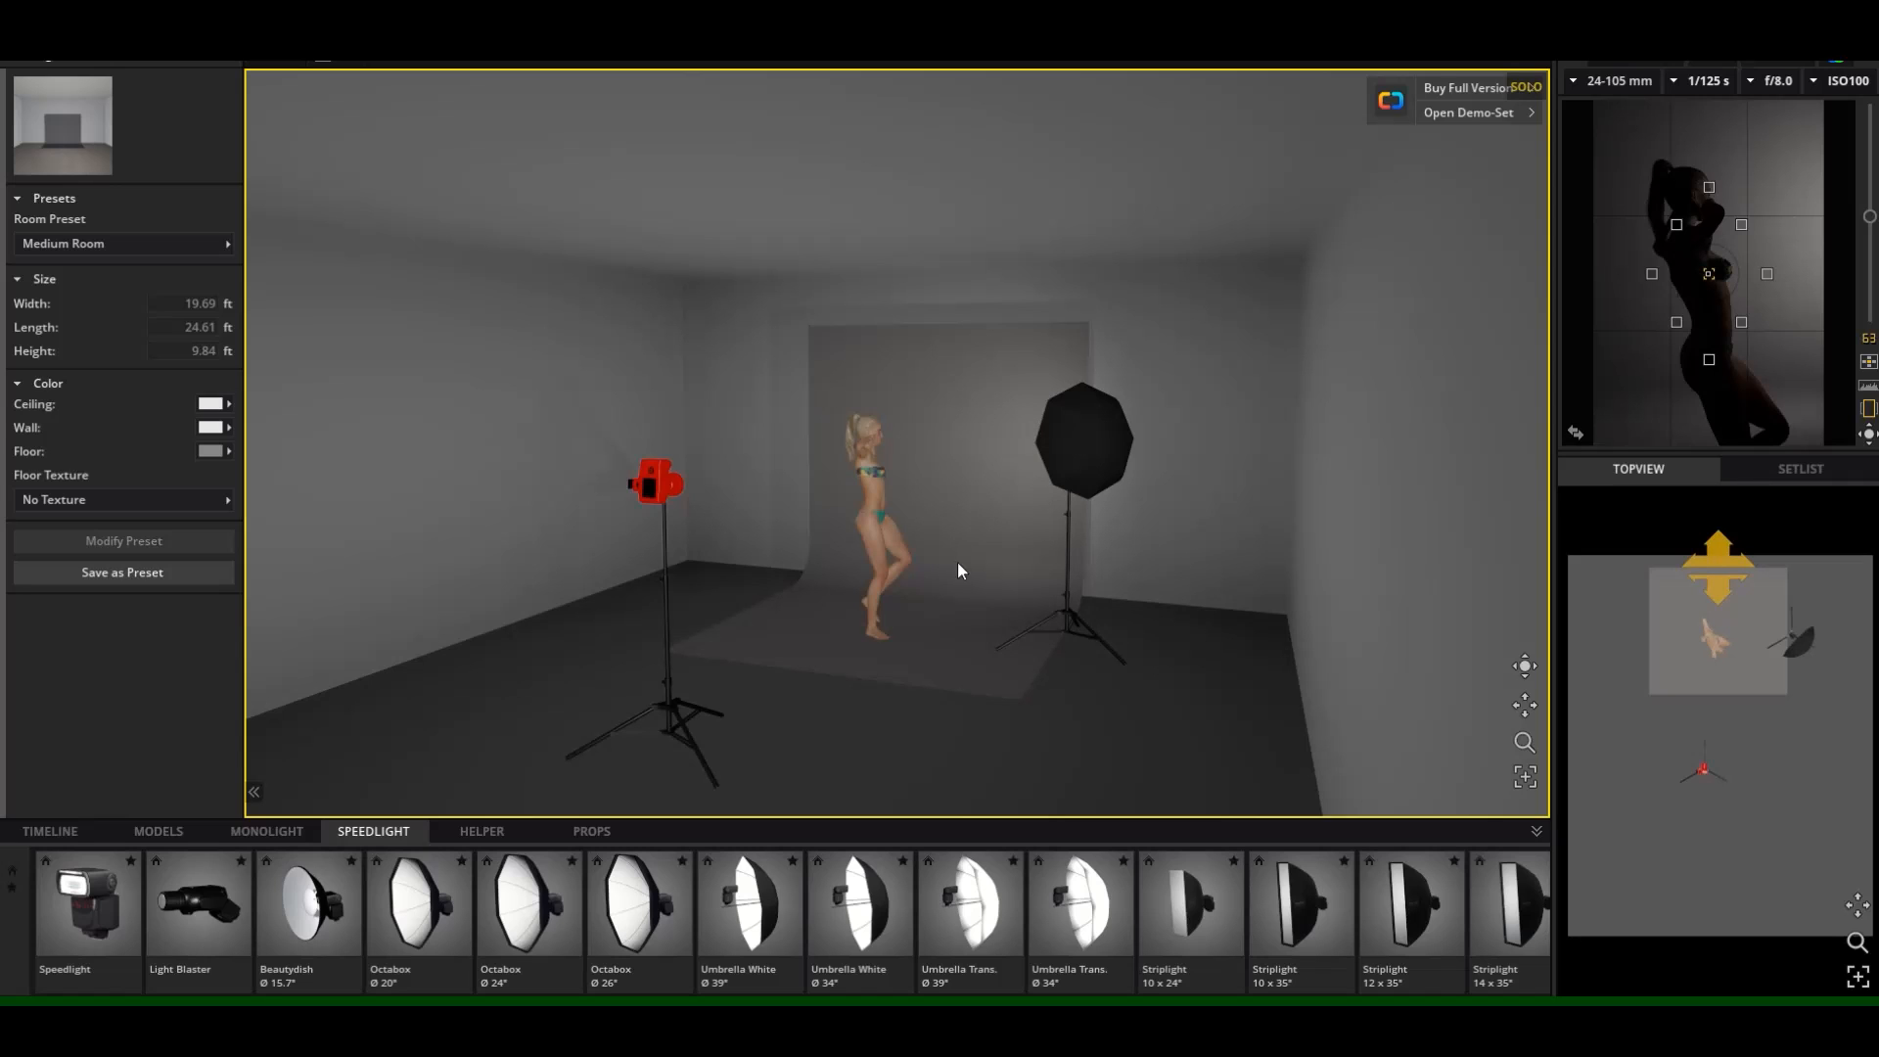
pyautogui.click(1049, 626)
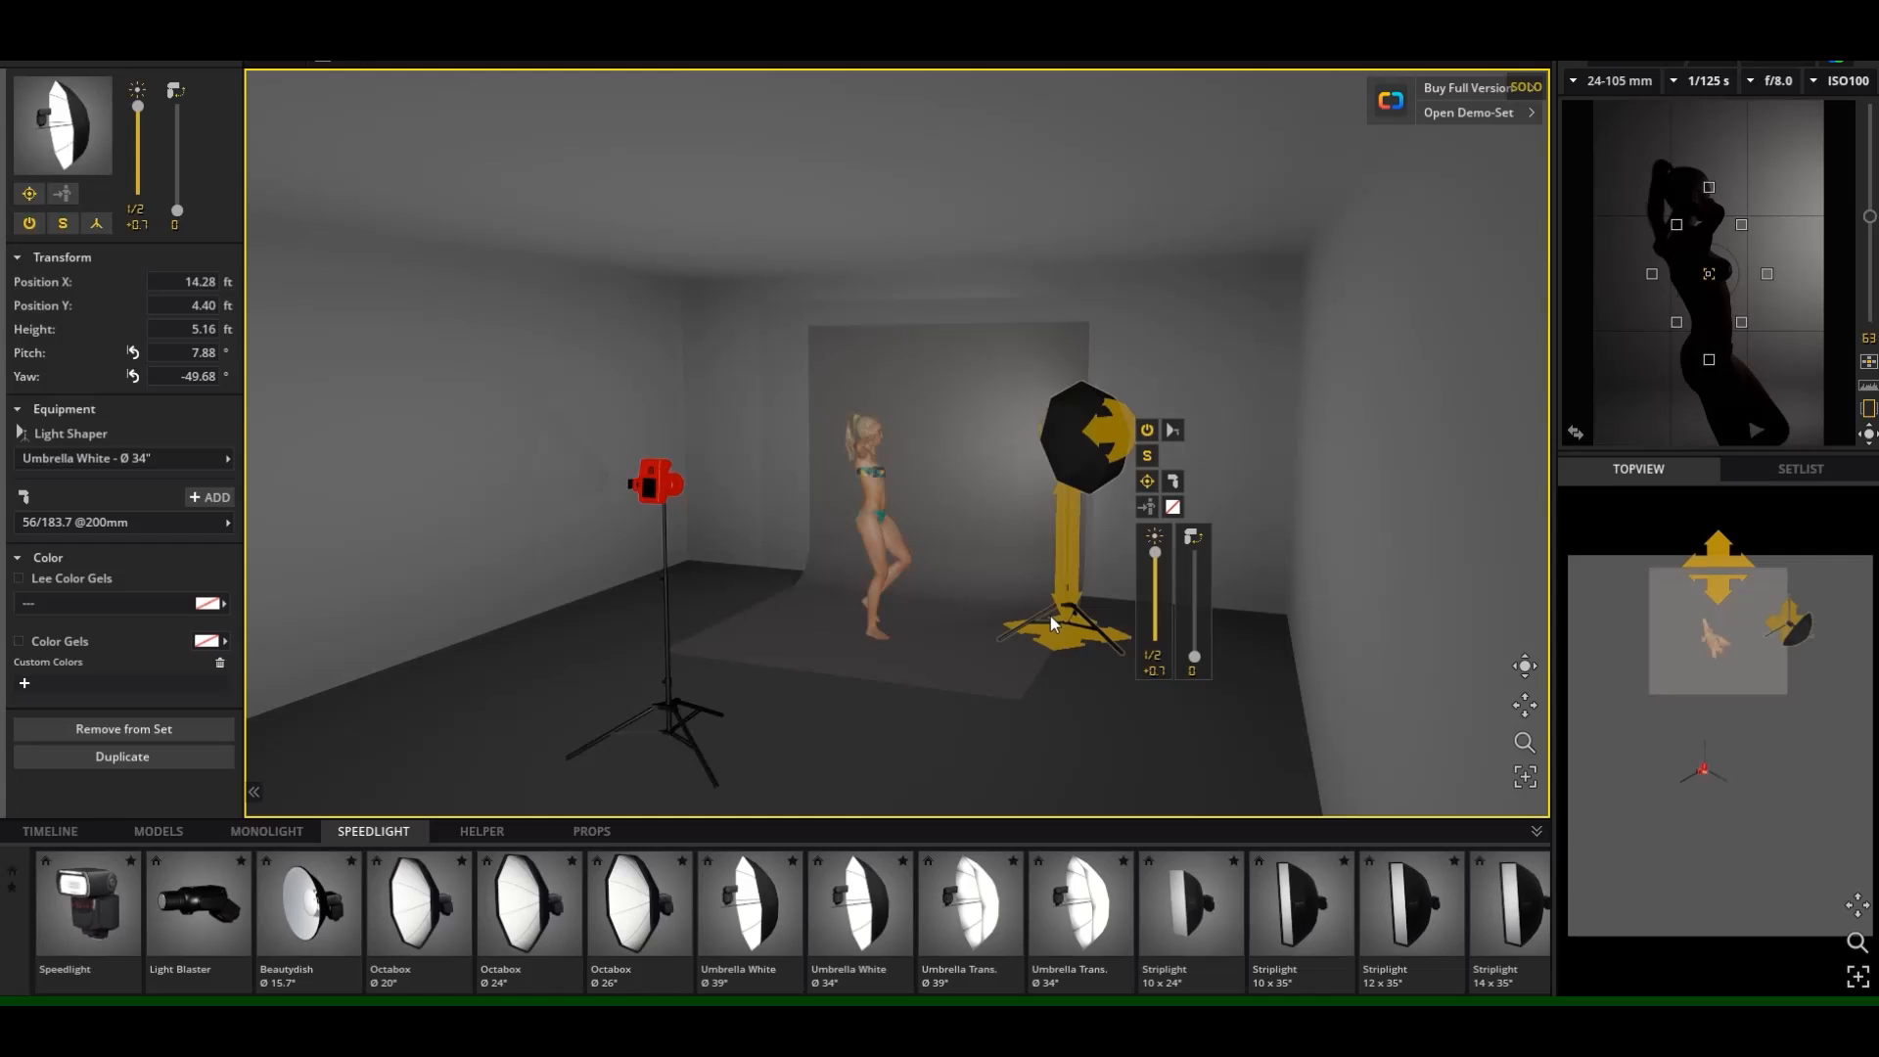
pyautogui.click(1045, 711)
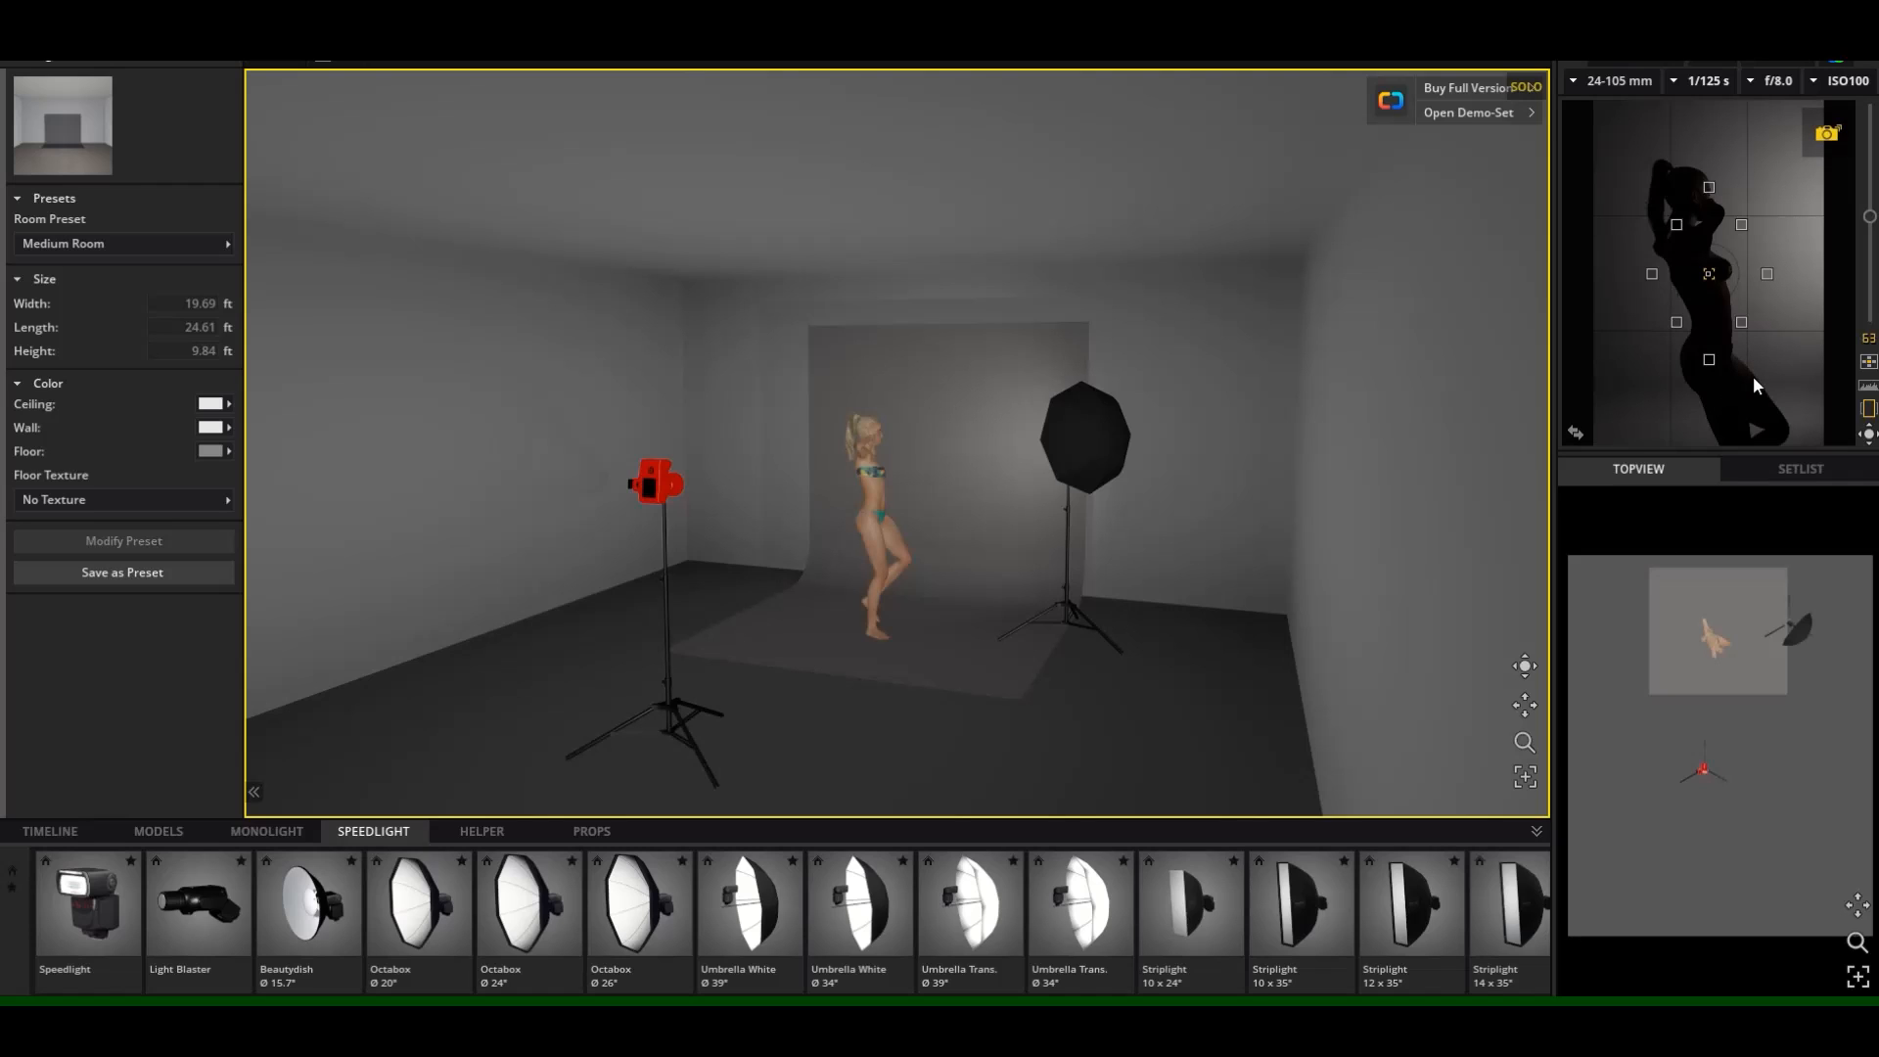
# Take a snapshot of the silhouette from the camera view, render it, and return to the studio setup.
pyautogui.click(1822, 143)
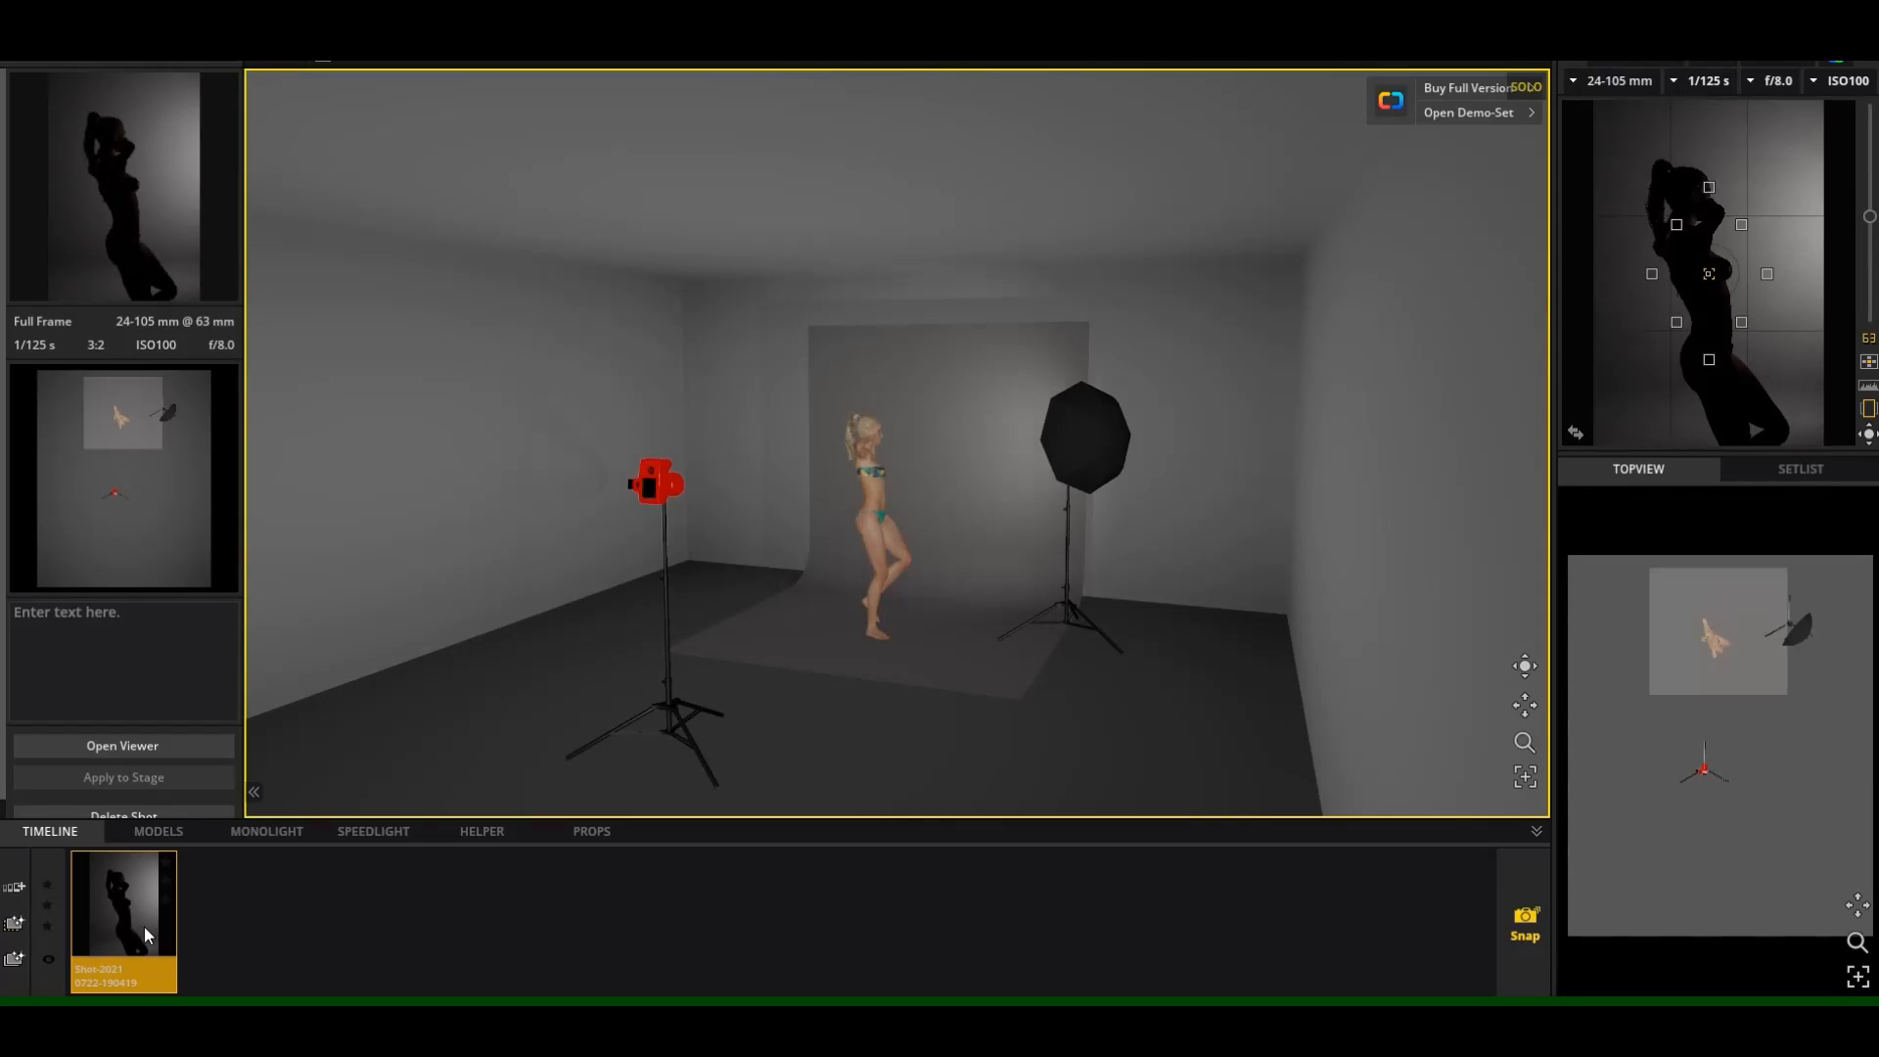
pyautogui.click(14, 925)
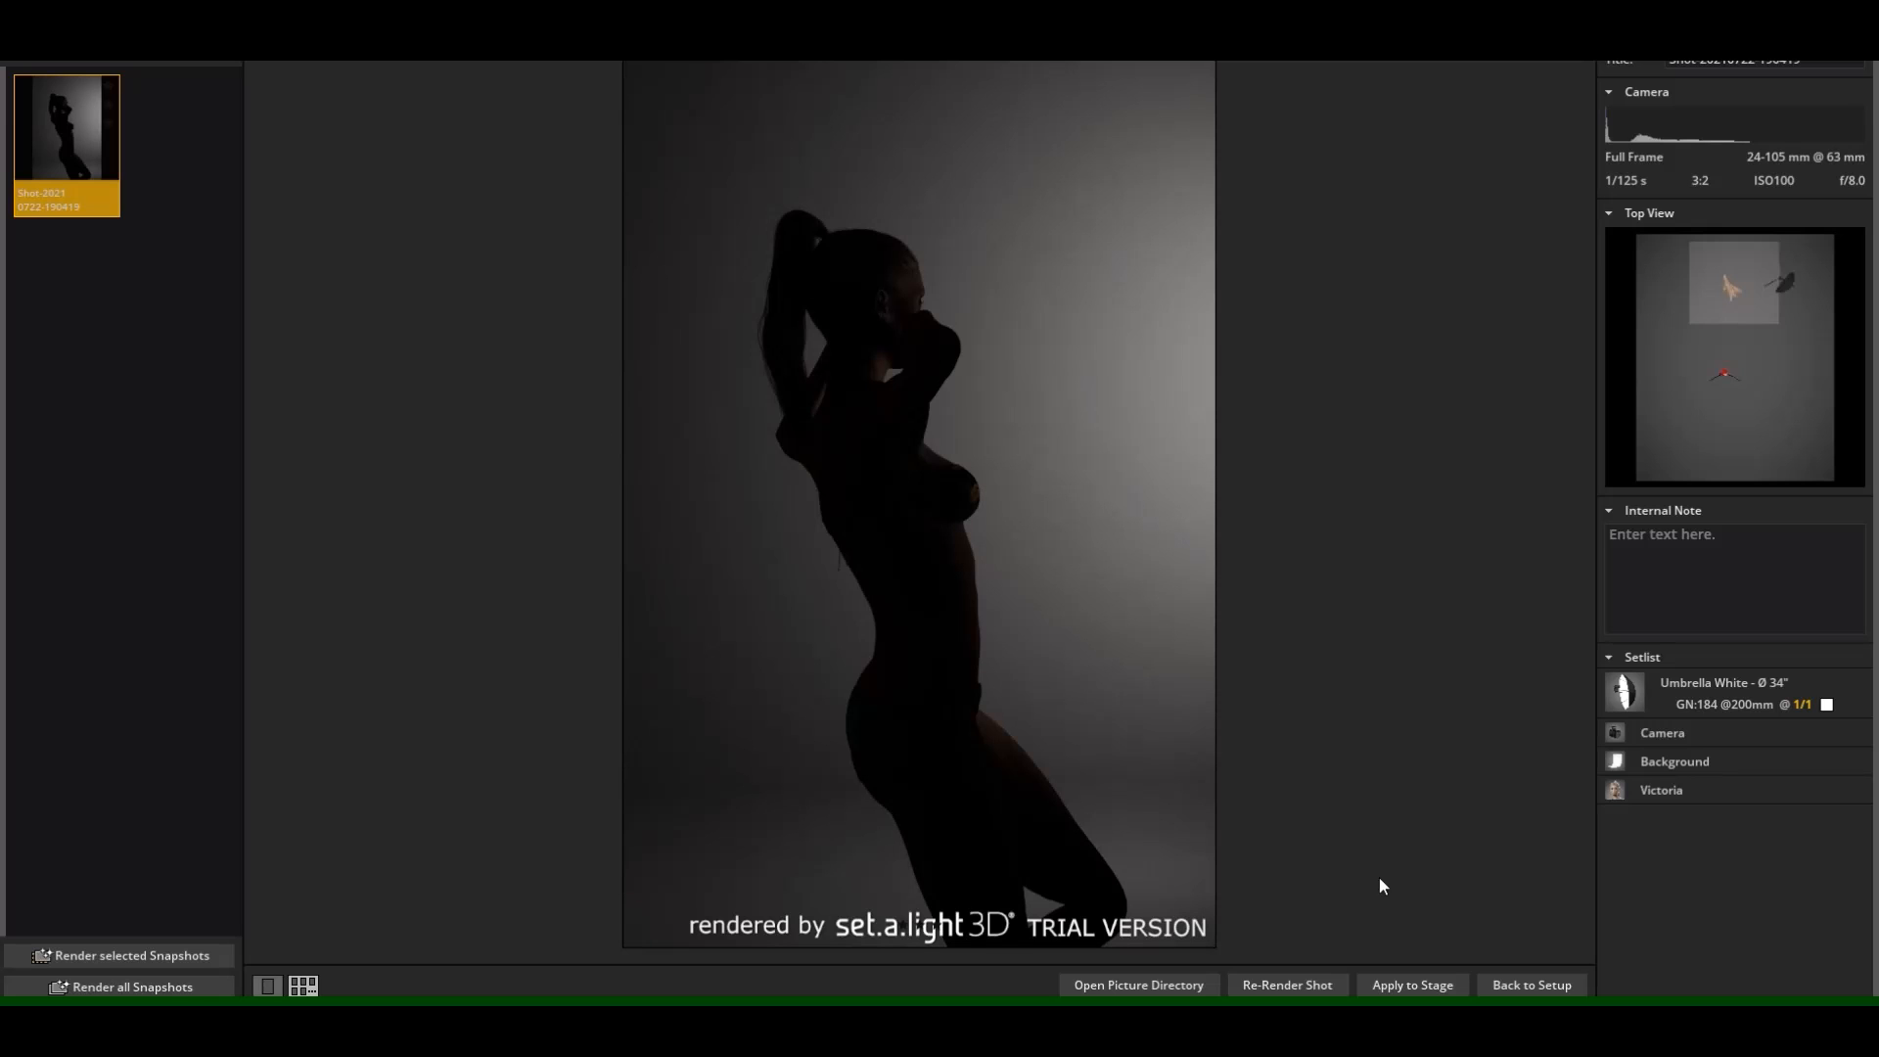
pyautogui.click(1499, 986)
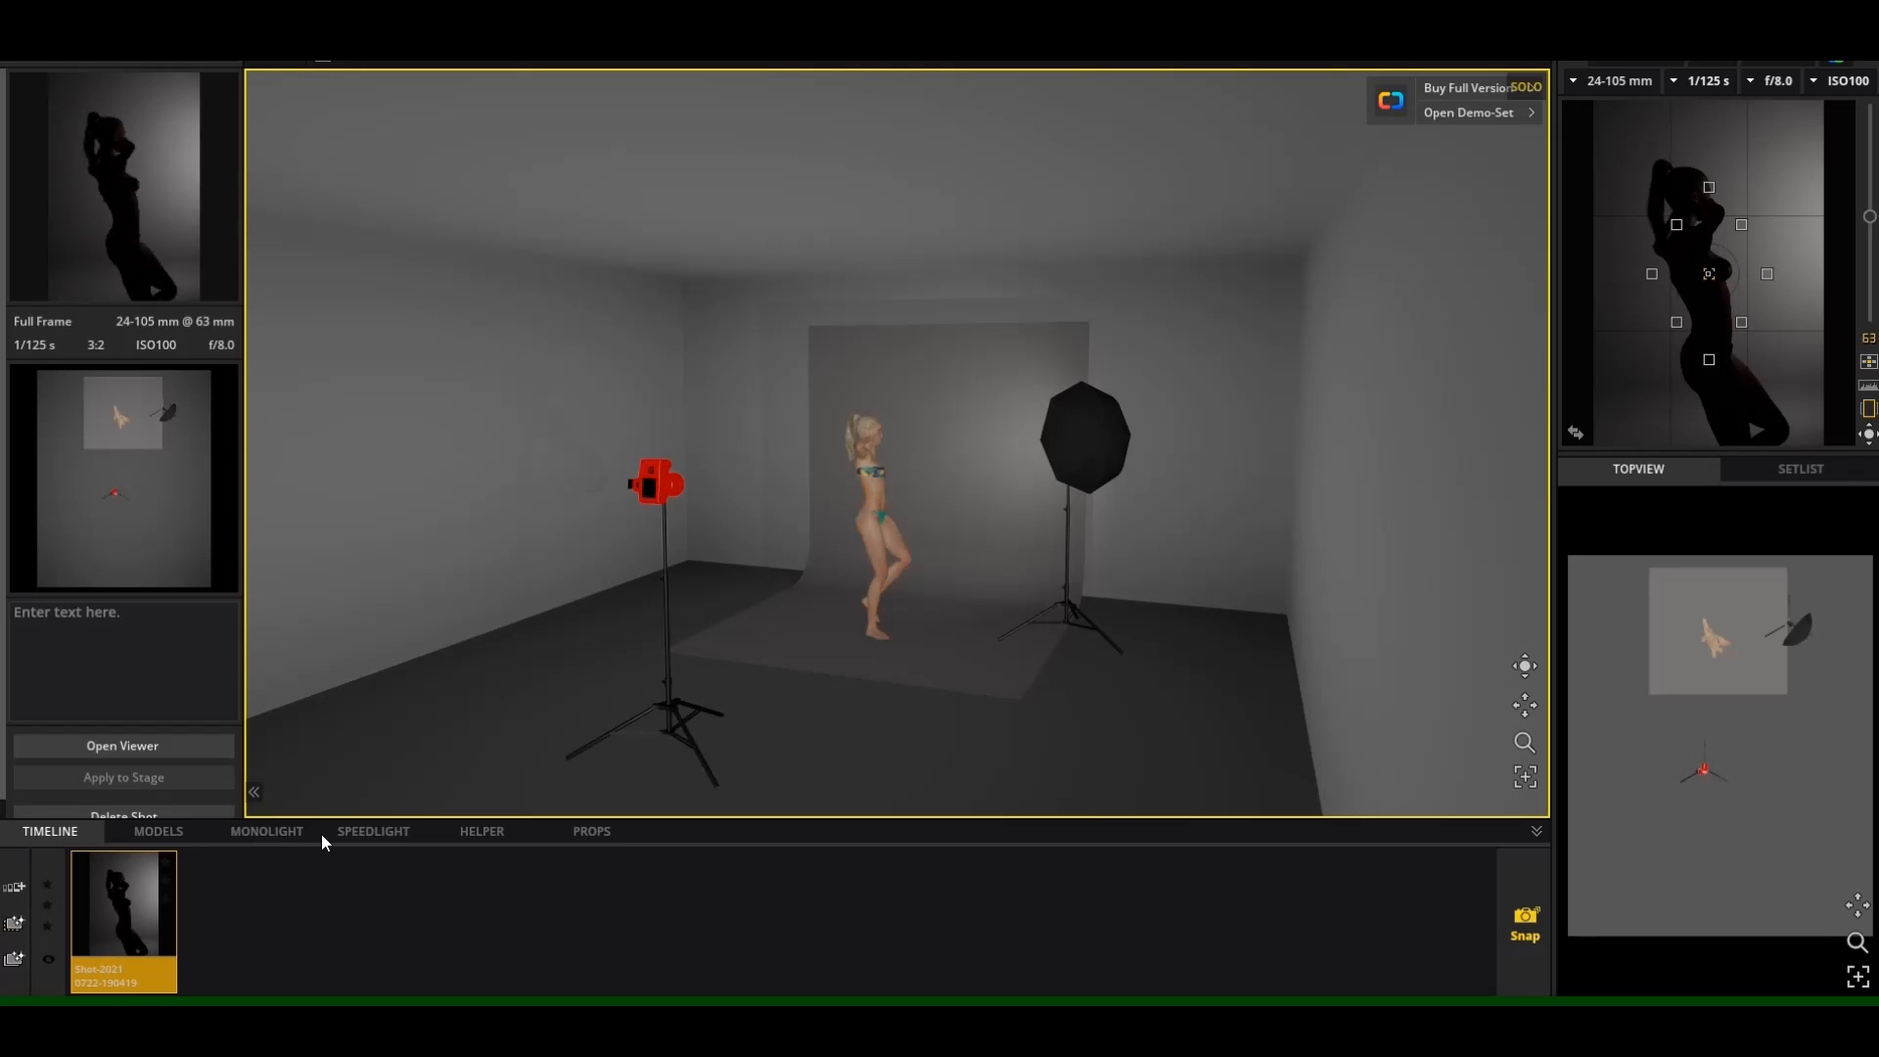
# Add a bare Speedlight to the set in front of the umbrella light, at about X 14.72, Y 10.96 ft.
pyautogui.click(356, 837)
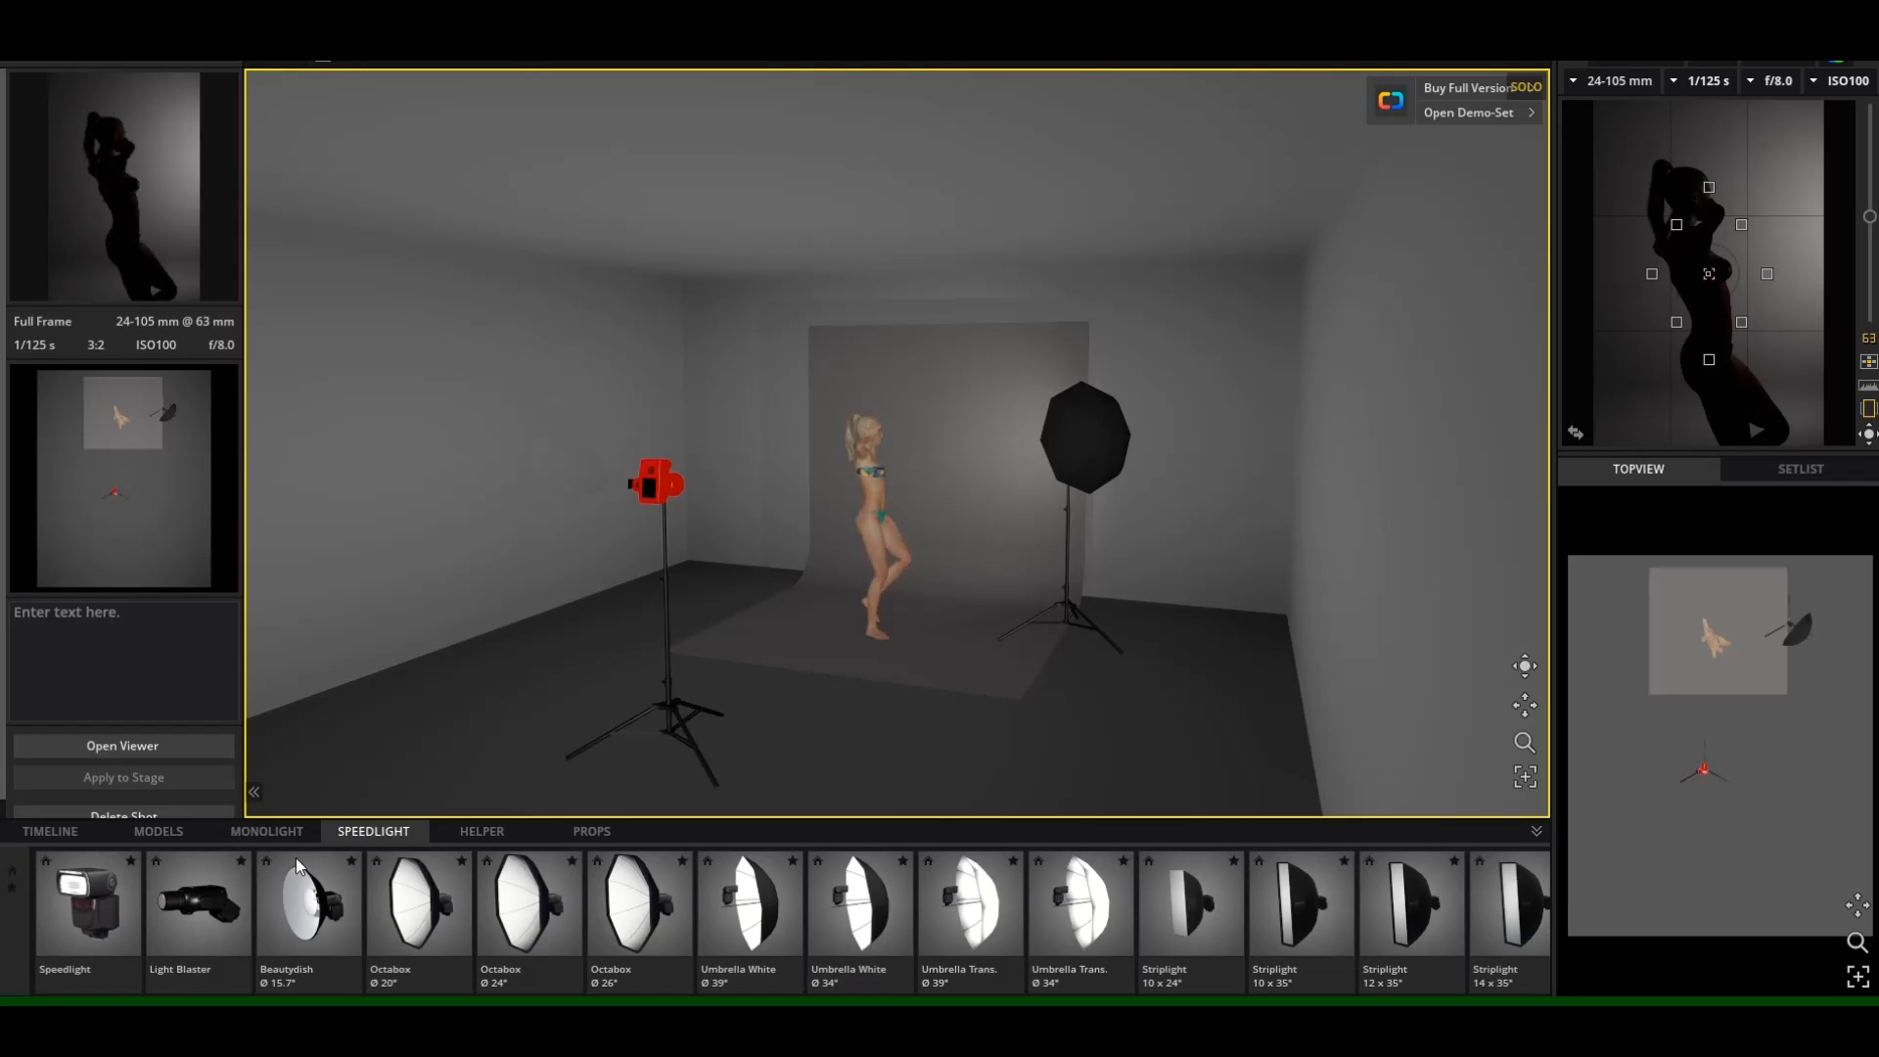
pyautogui.moveTo(95, 928); pyautogui.dragTo(1028, 746)
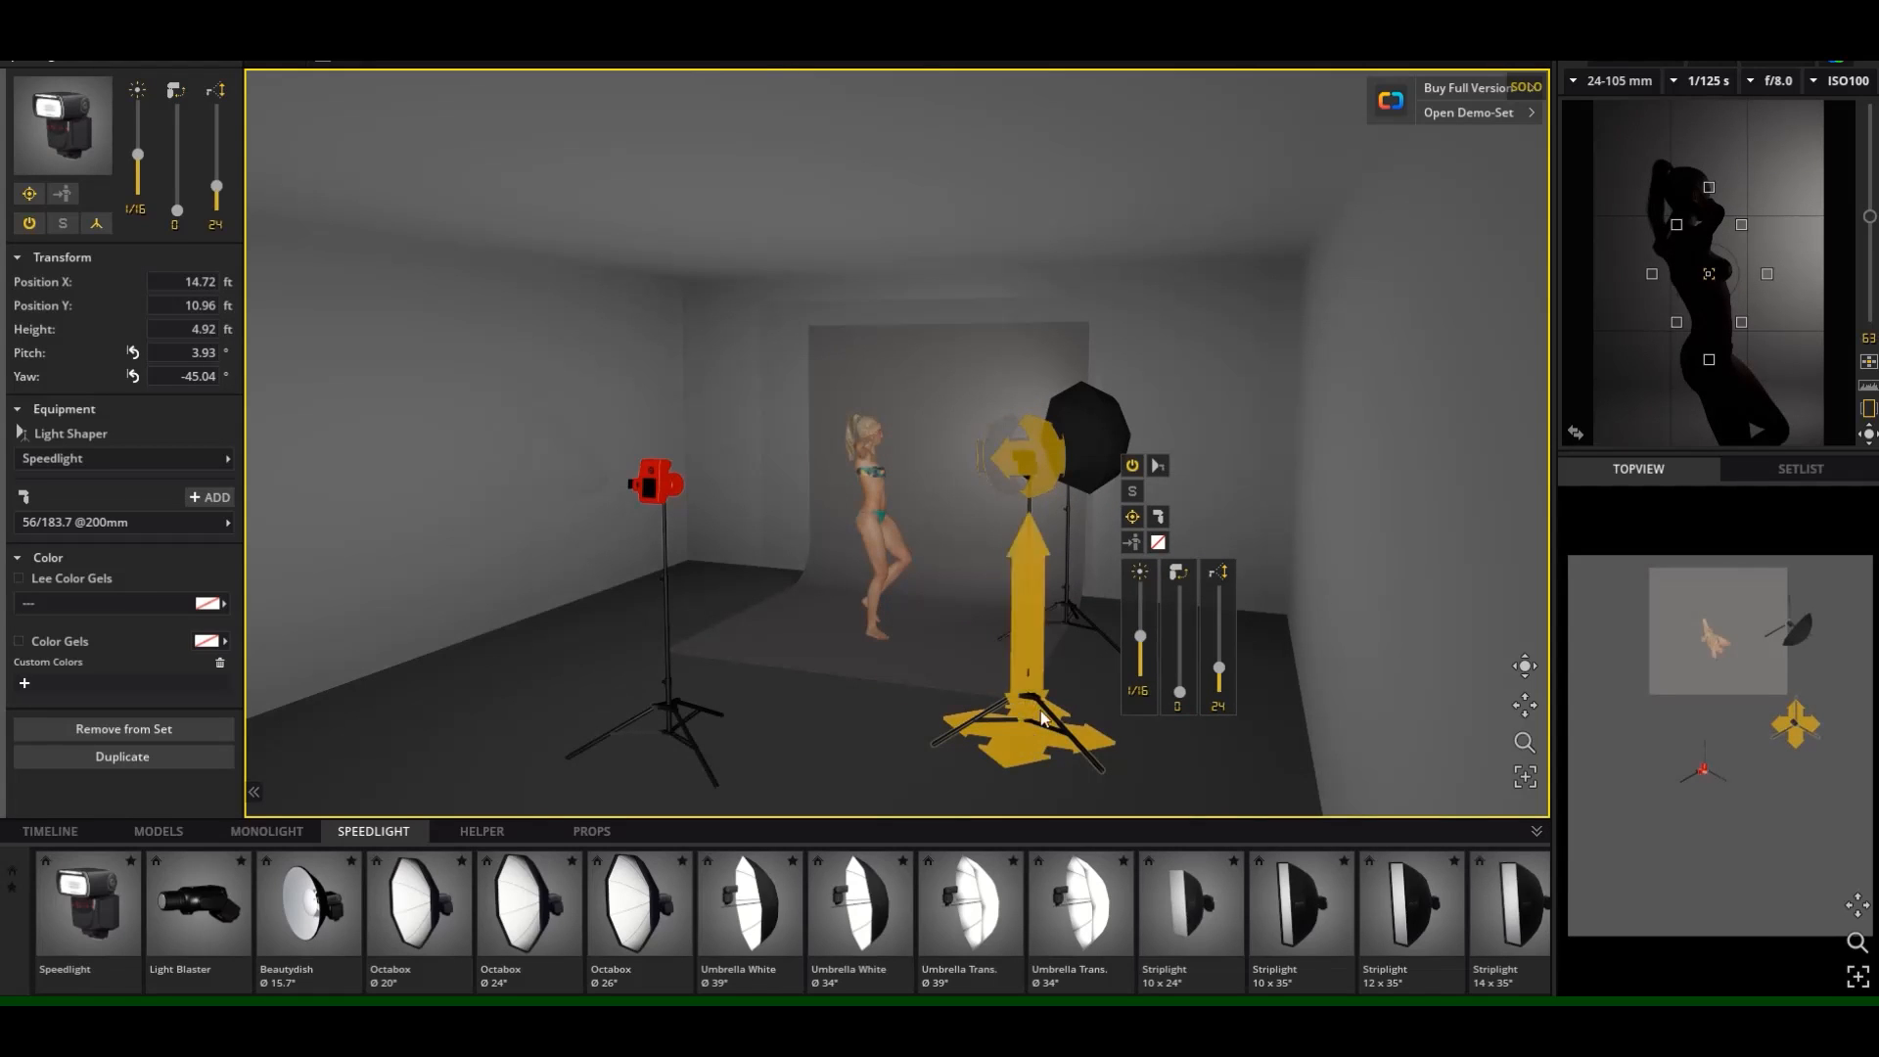
# Turn off solo mode for the umbrella light and aim the bare Speedlight at about pitch -4.10°, yaw -44.62°.
pyautogui.click(1110, 442)
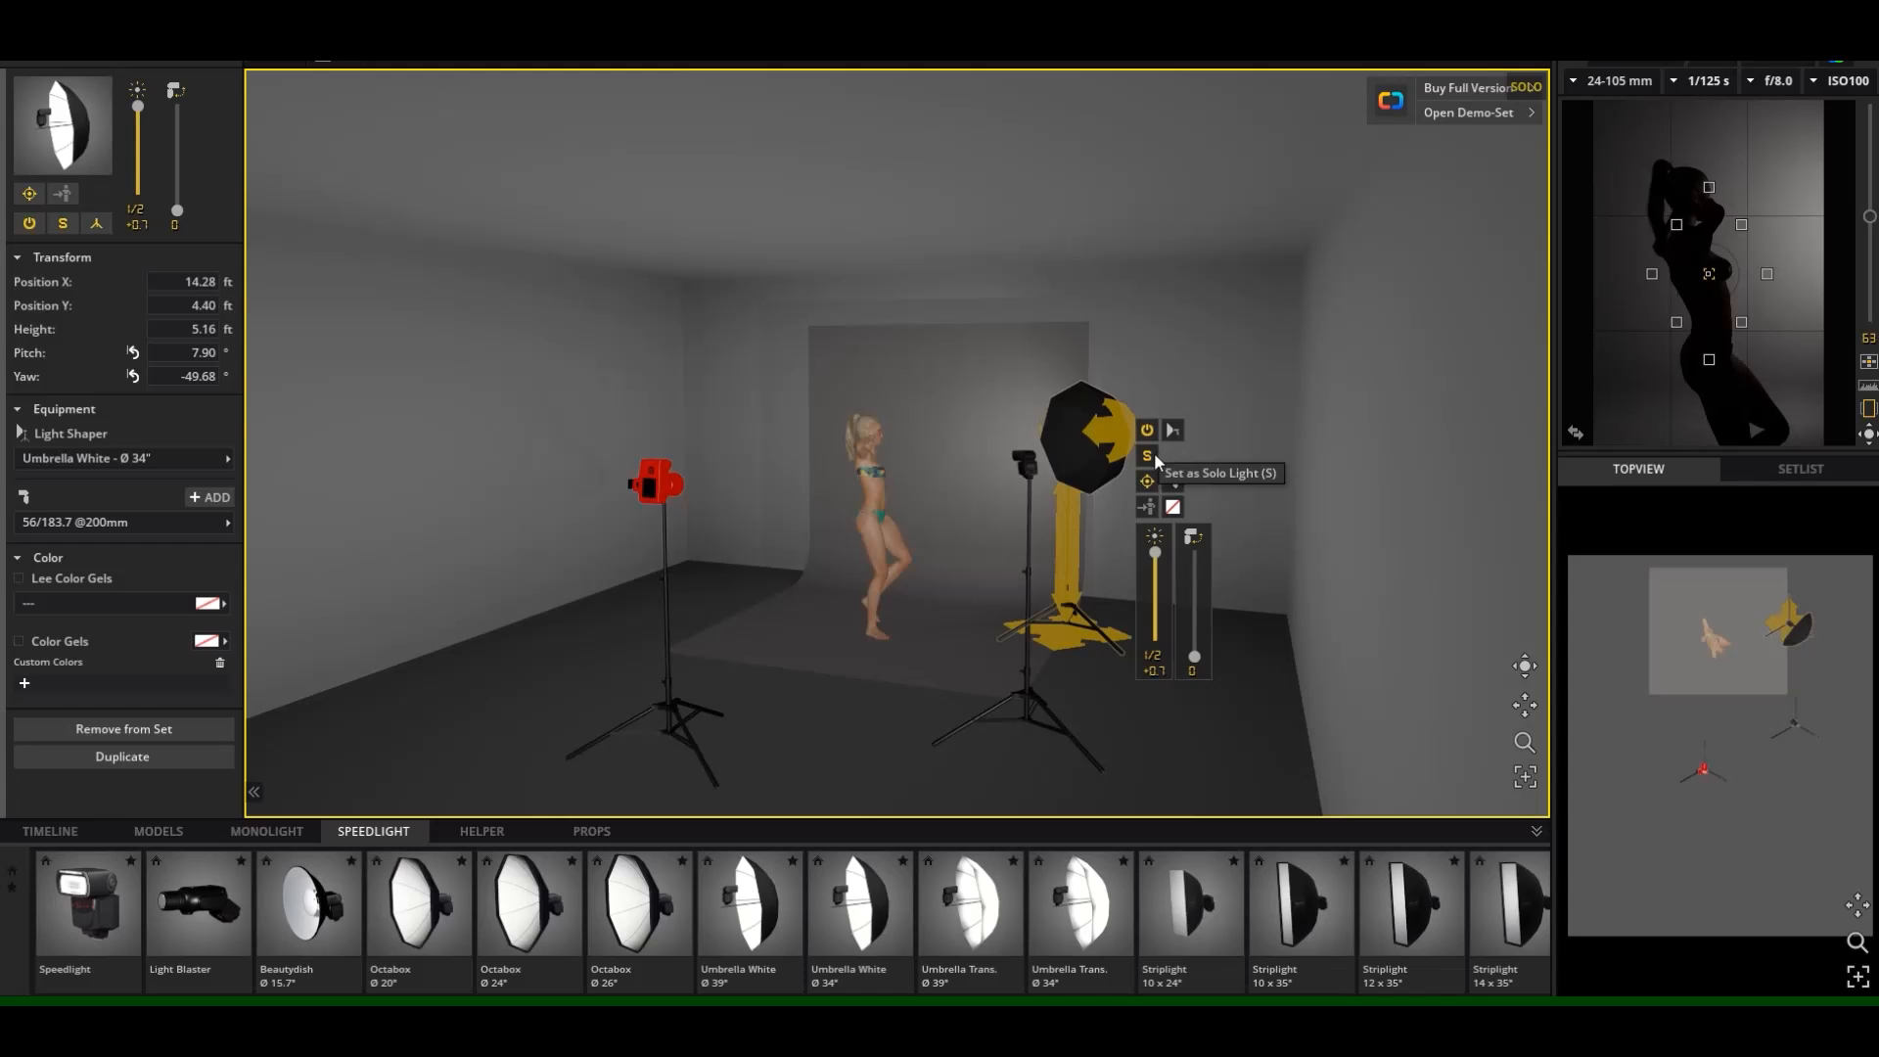
pyautogui.click(1148, 458)
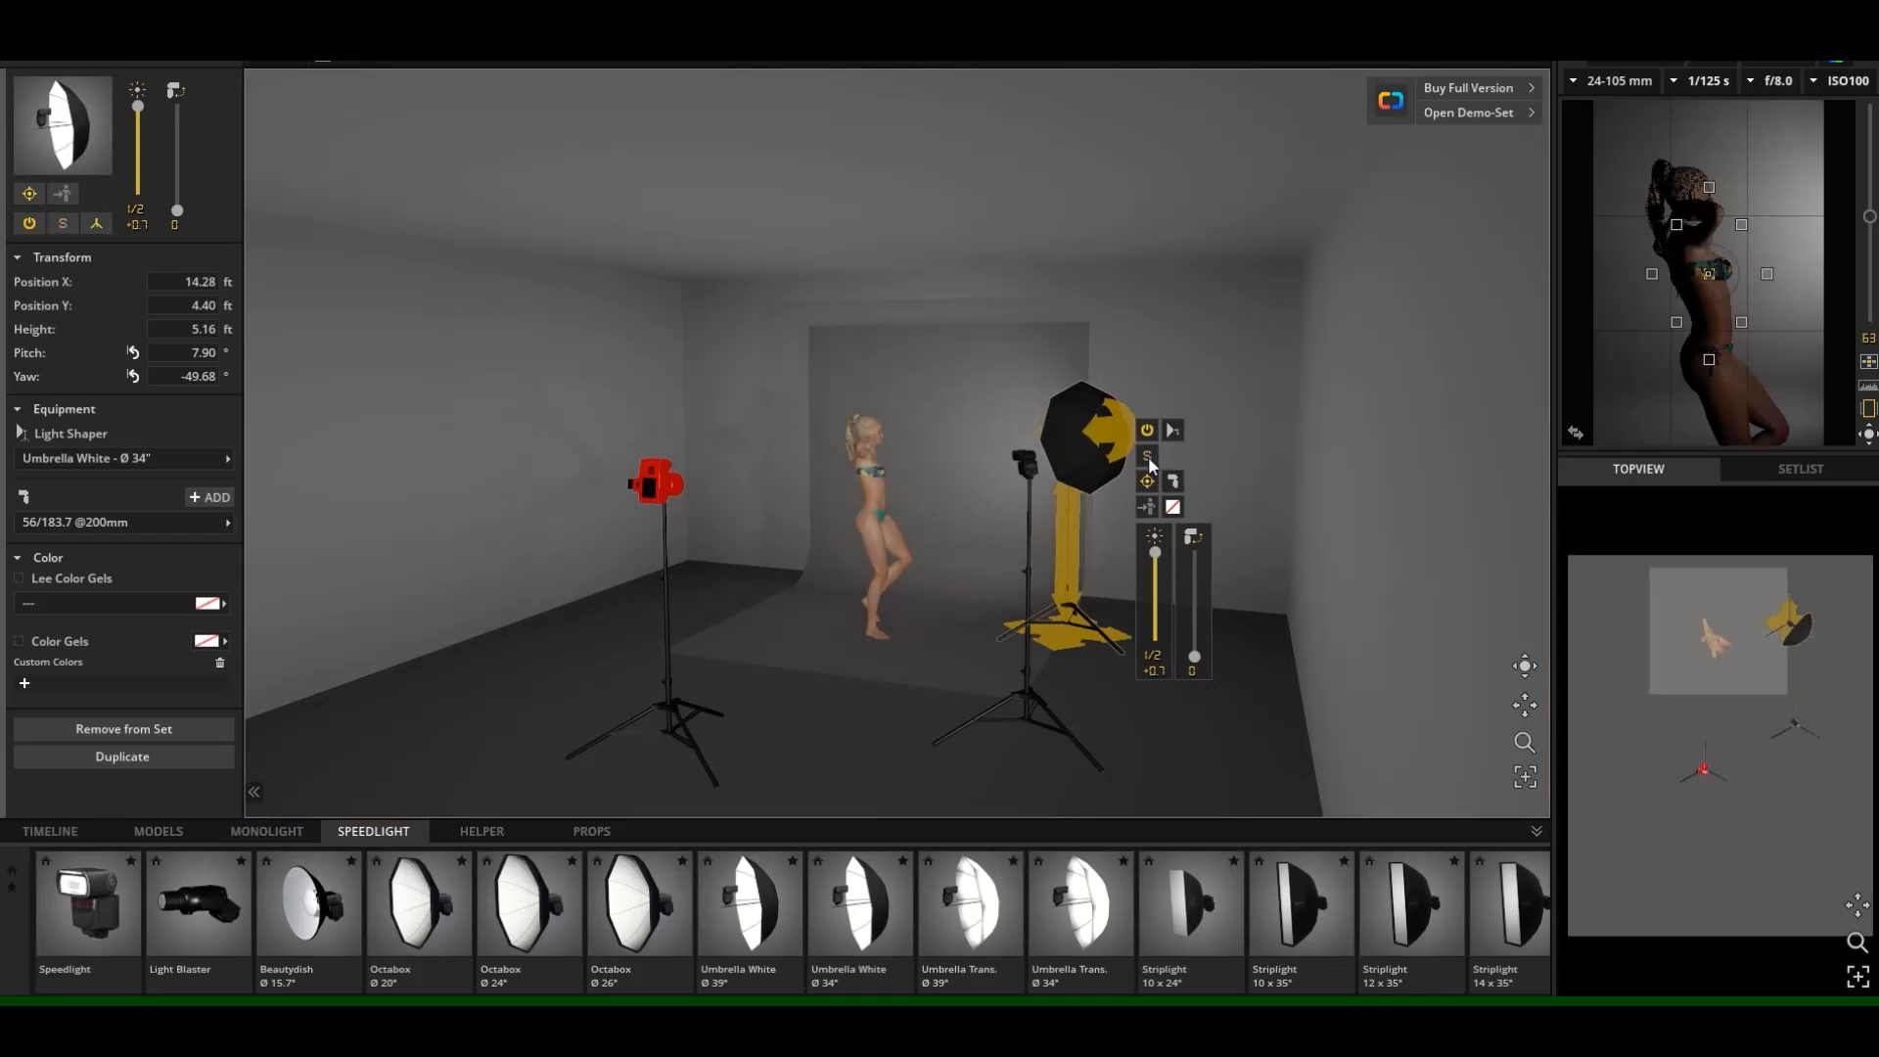
pyautogui.click(1037, 474)
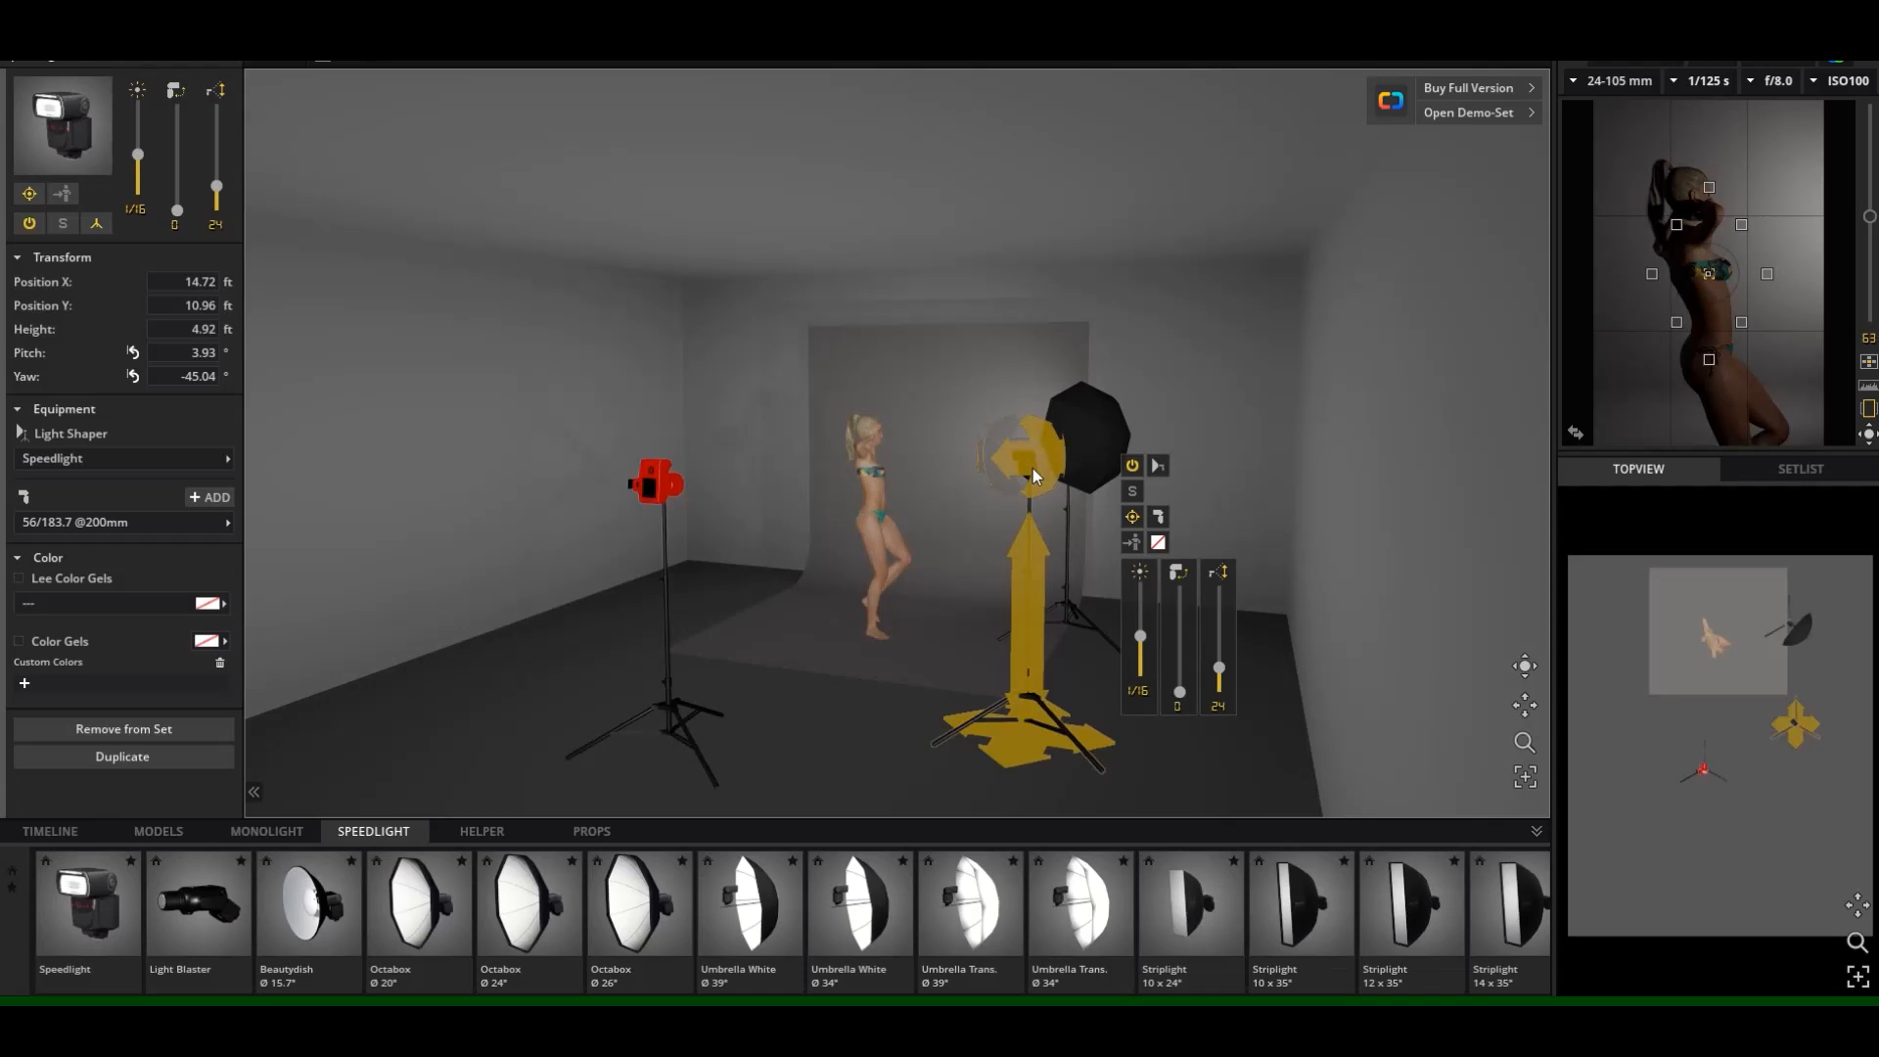
pyautogui.moveTo(1031, 467); pyautogui.dragTo(1030, 507)
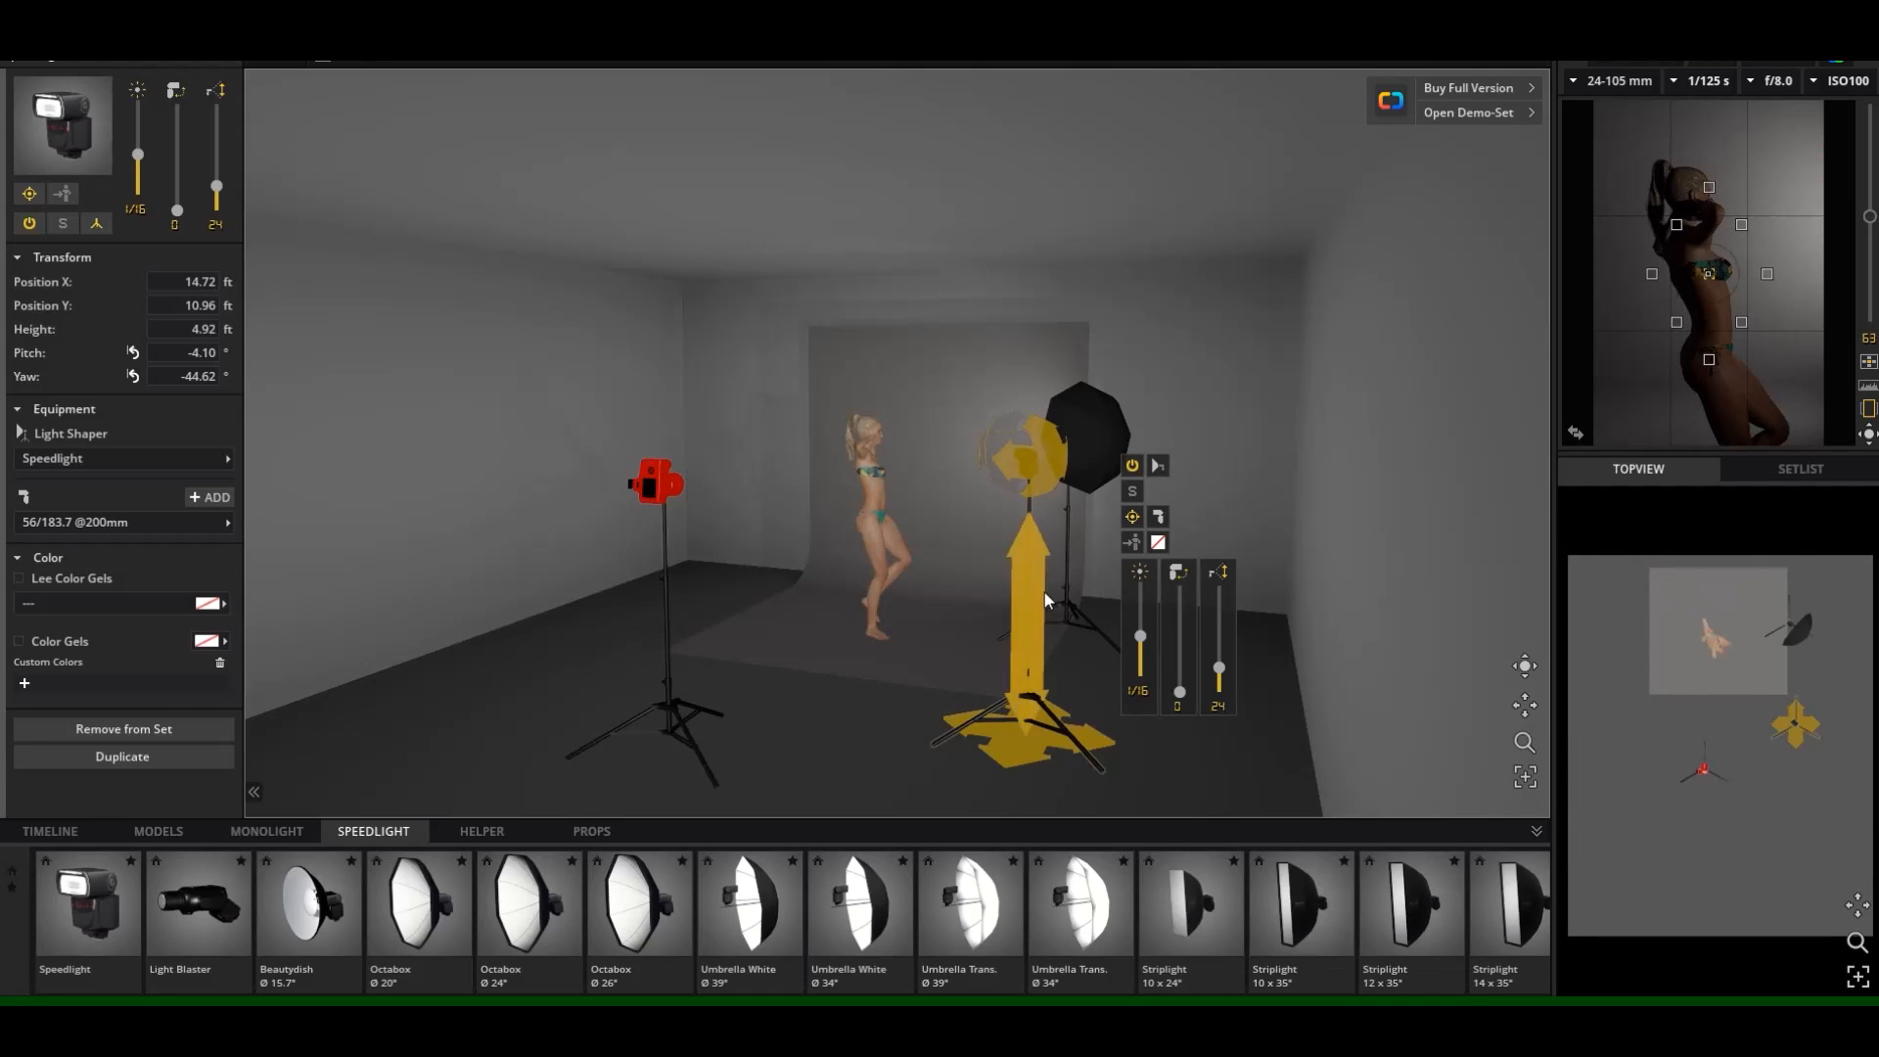
# Move the bare Speedlight to about X 16.13, Y 8.84 ft and aim it at about pitch 0.71°, yaw -82.57°.
pyautogui.moveTo(1045, 713); pyautogui.dragTo(1090, 696)
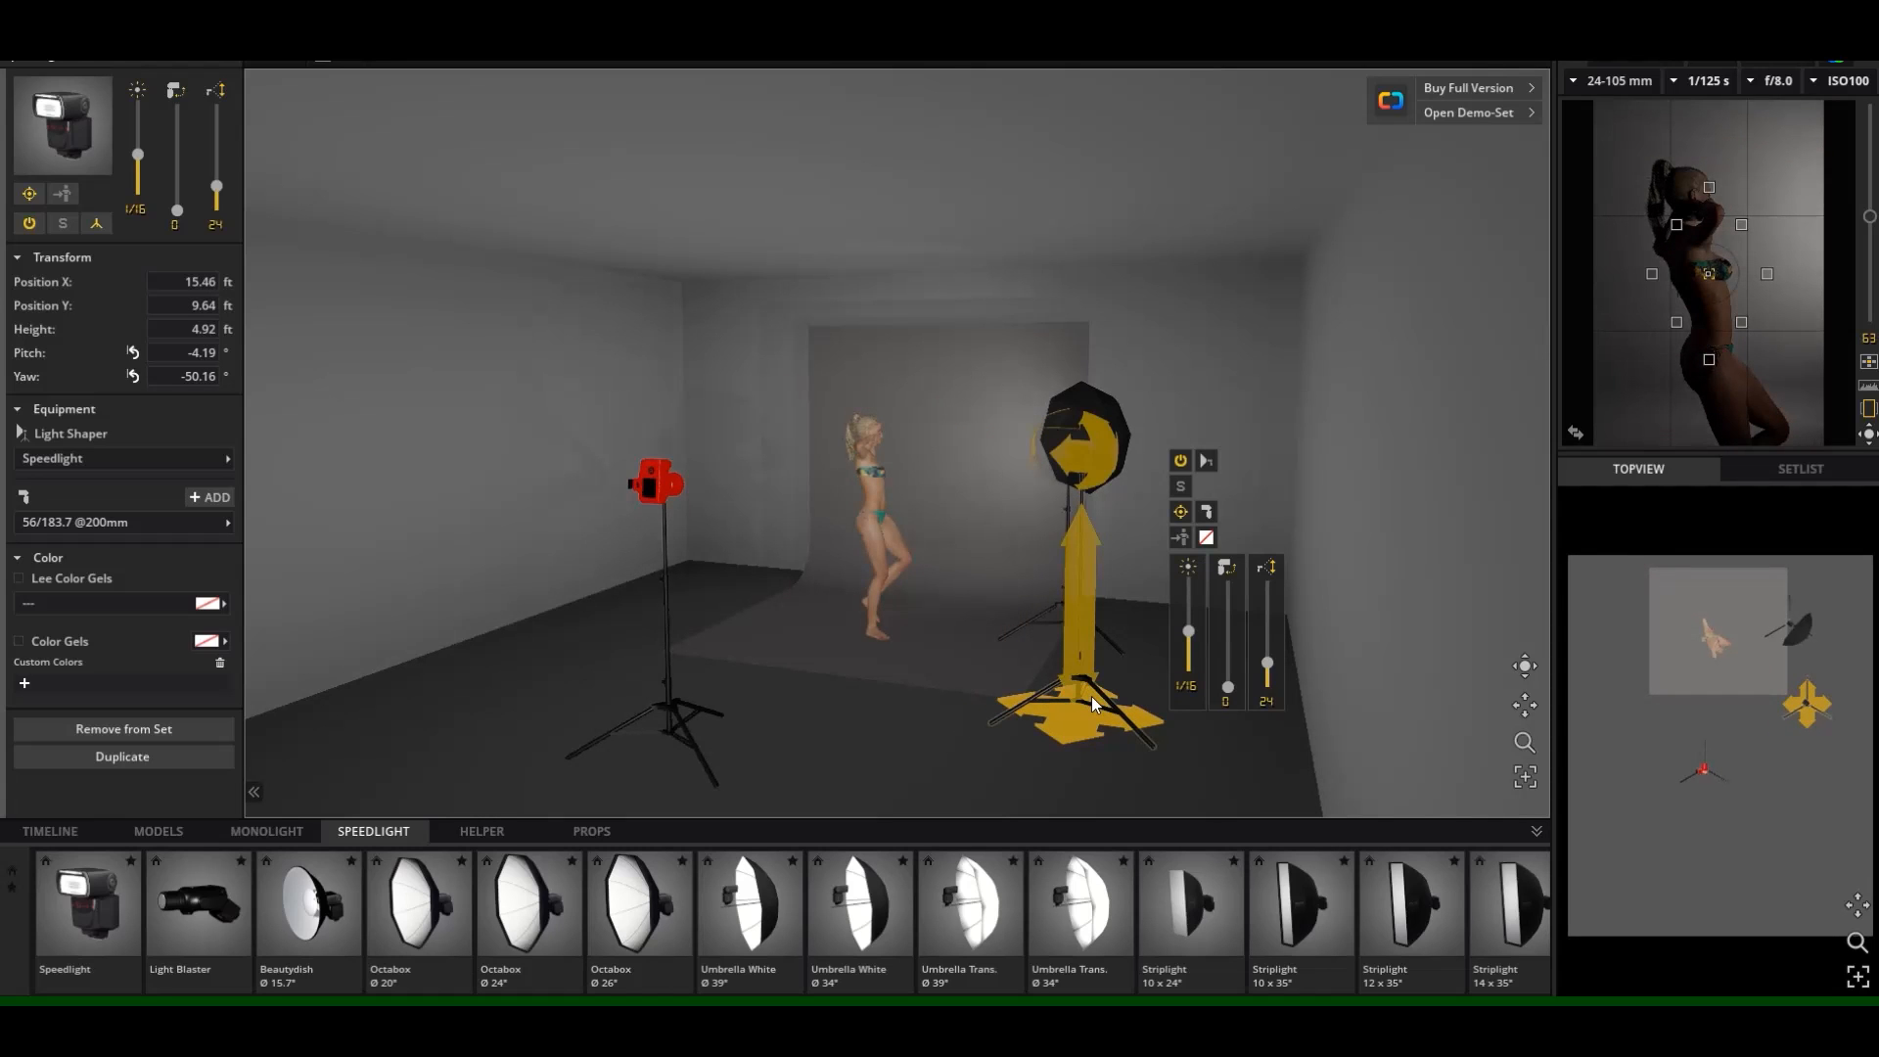
pyautogui.moveTo(1101, 470); pyautogui.dragTo(1101, 495)
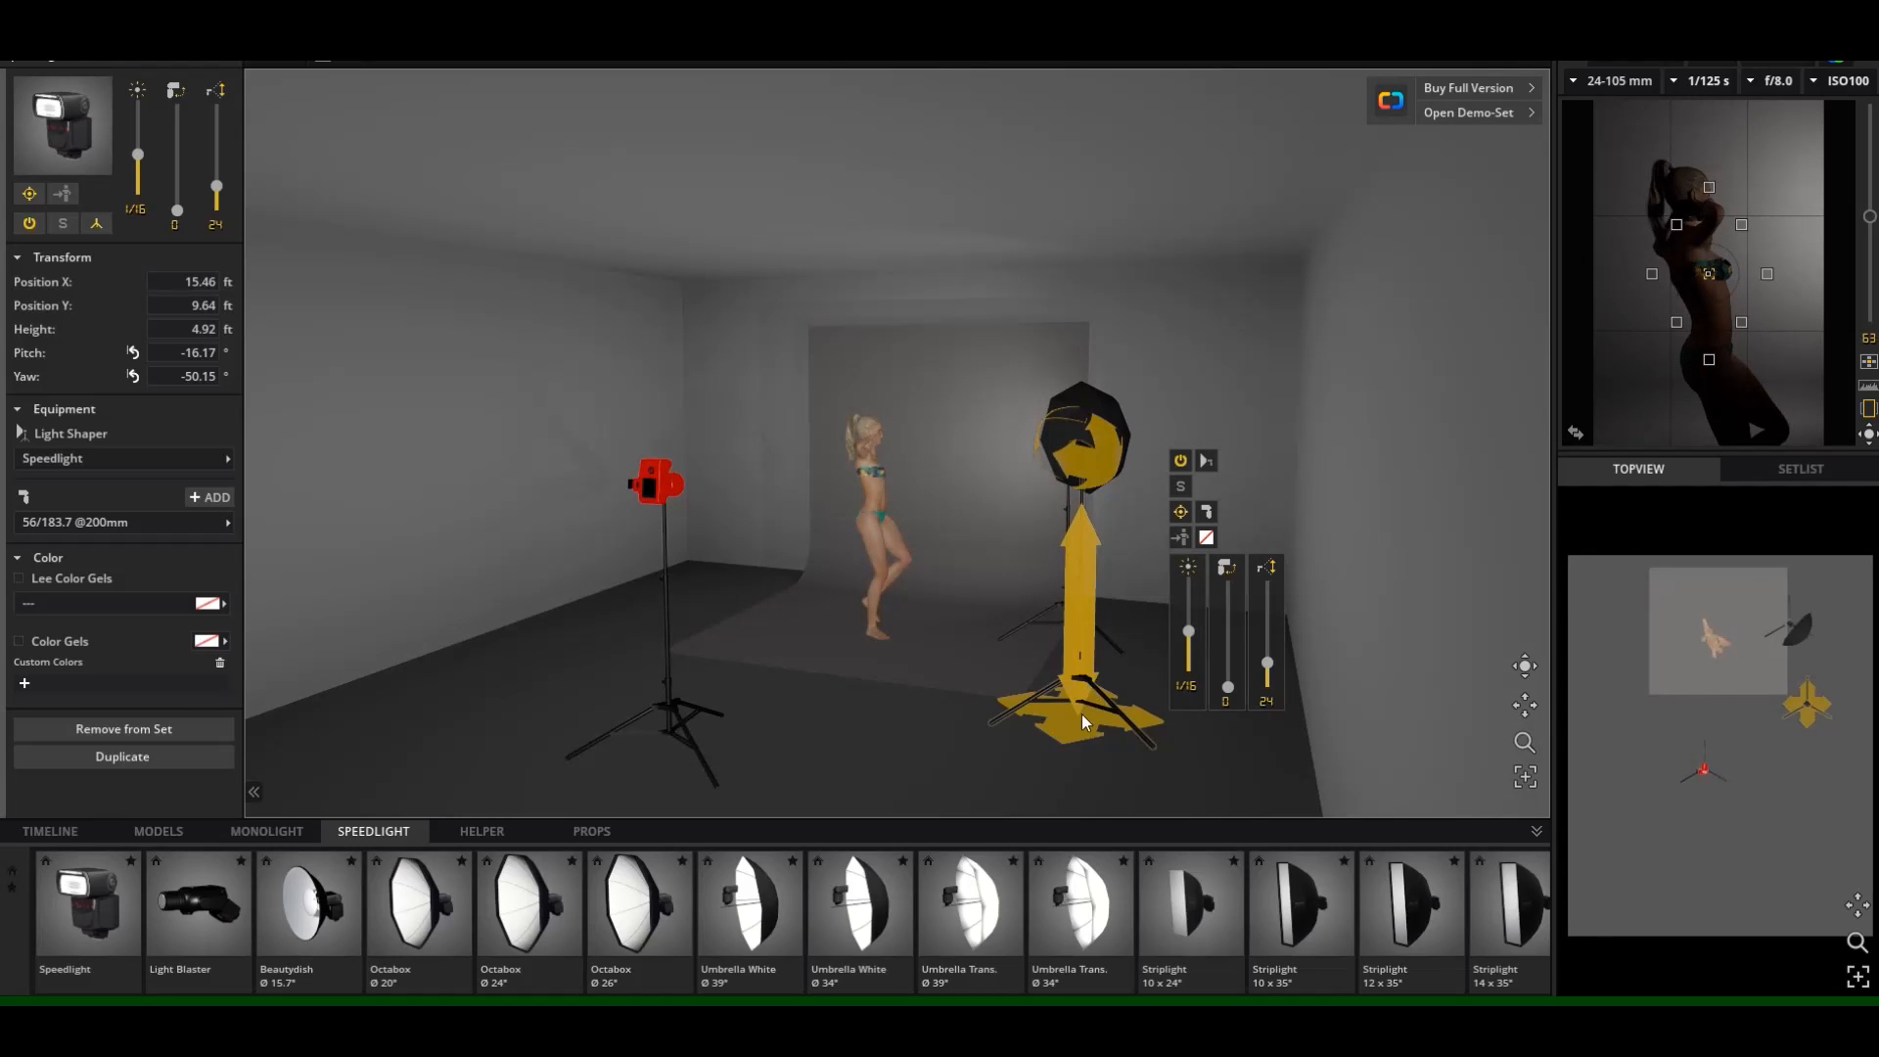
pyautogui.moveTo(1083, 714); pyautogui.dragTo(1120, 702)
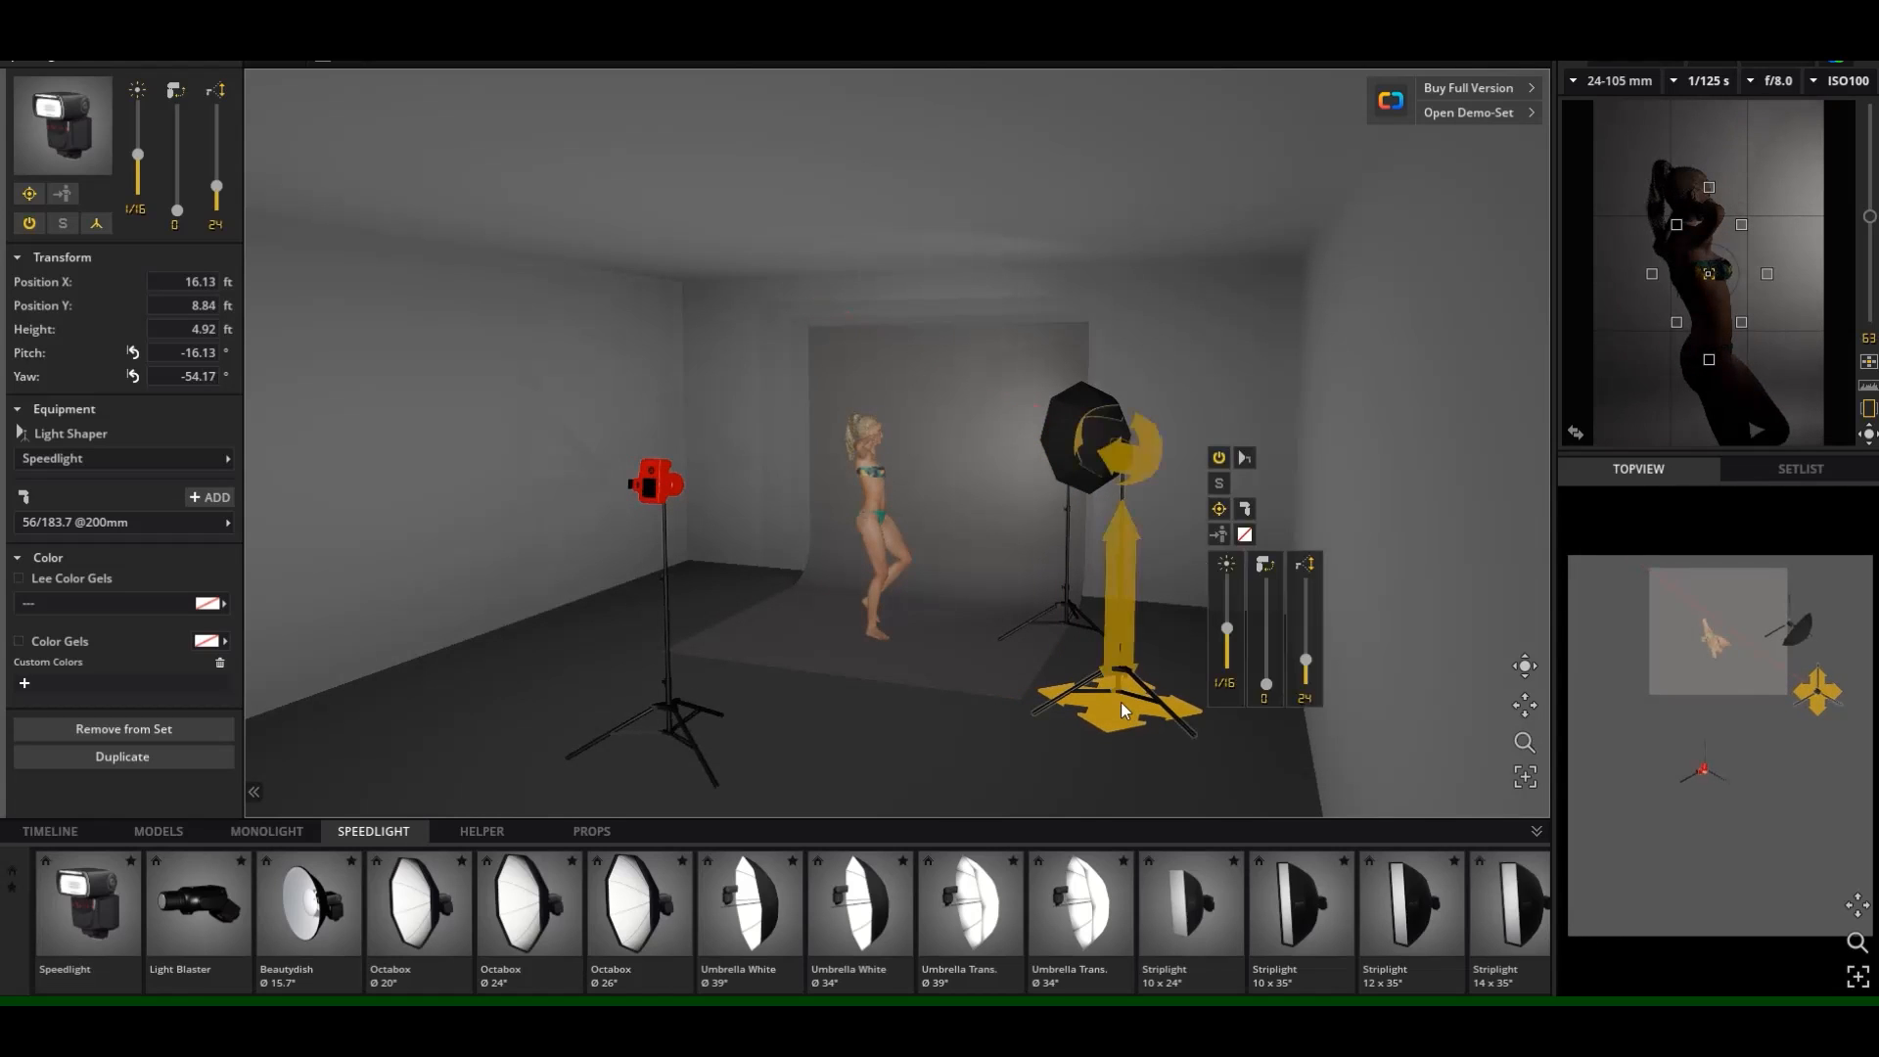
pyautogui.moveTo(1142, 456); pyautogui.dragTo(1142, 470)
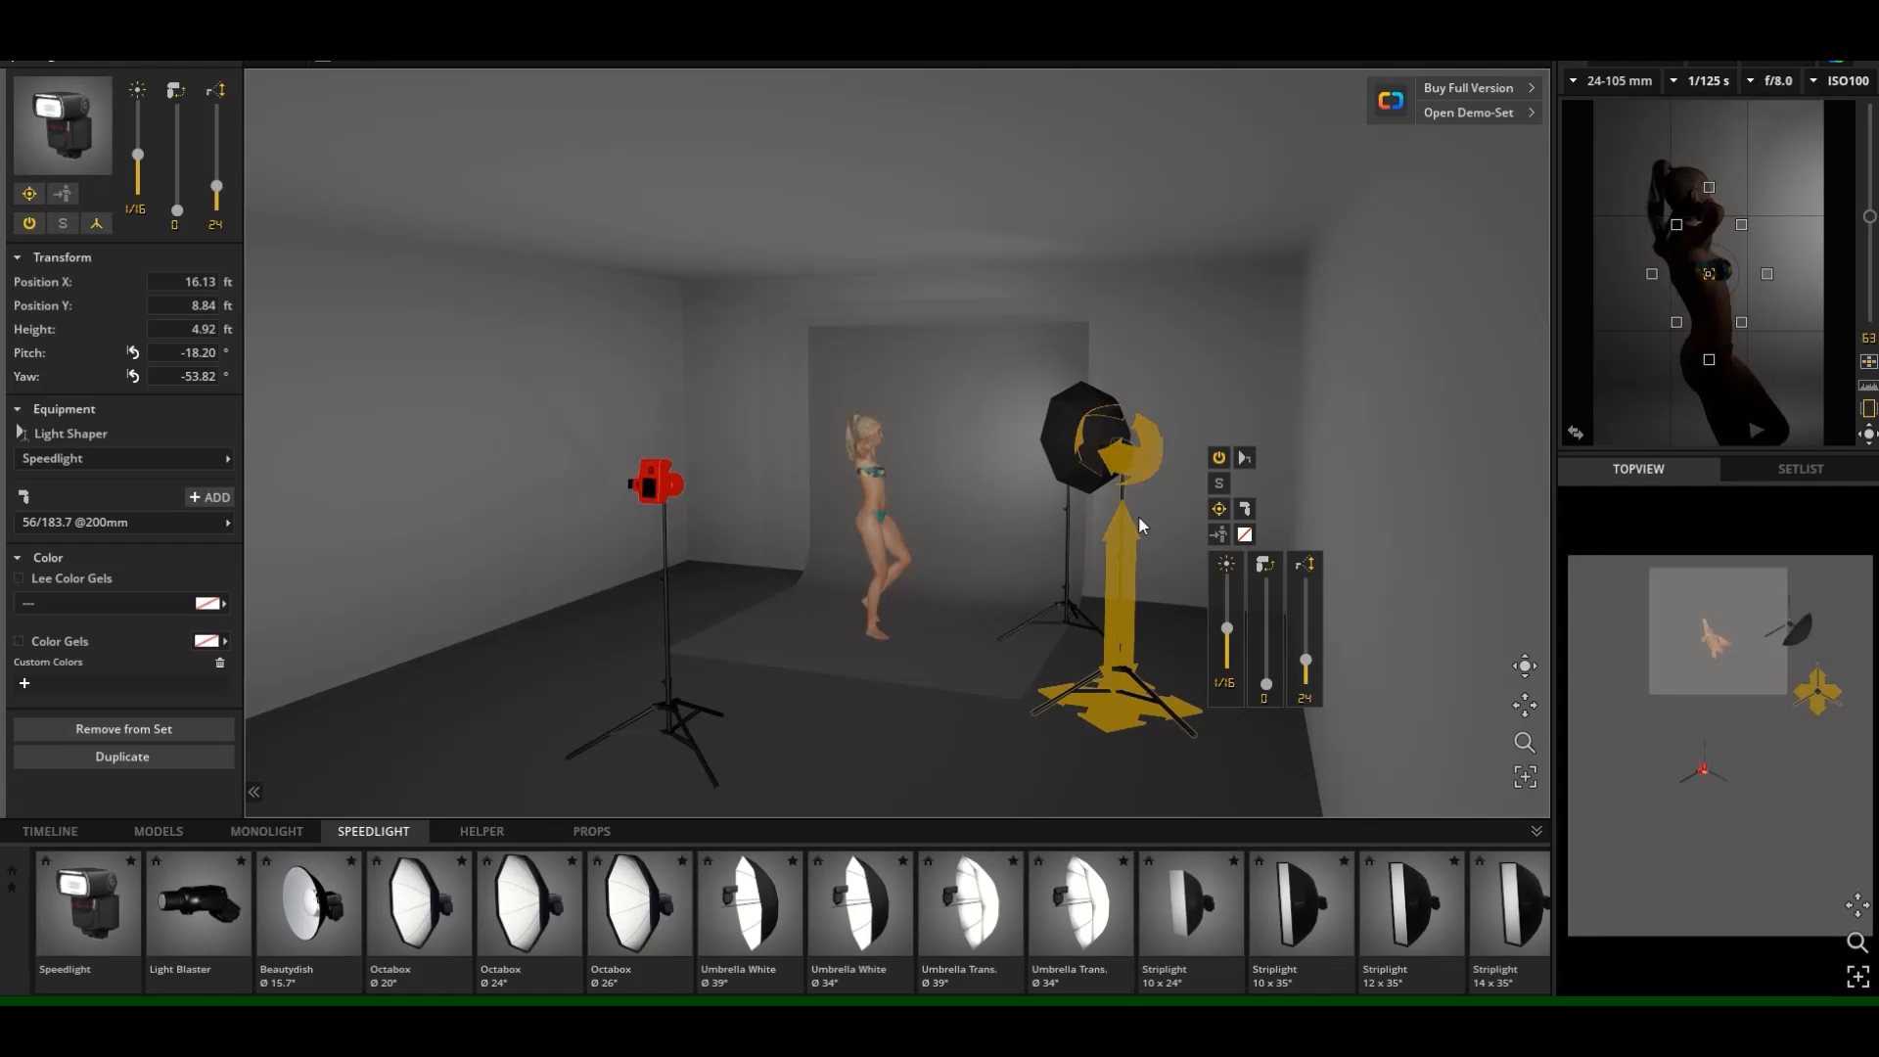
pyautogui.moveTo(1130, 461); pyautogui.dragTo(1274, 366)
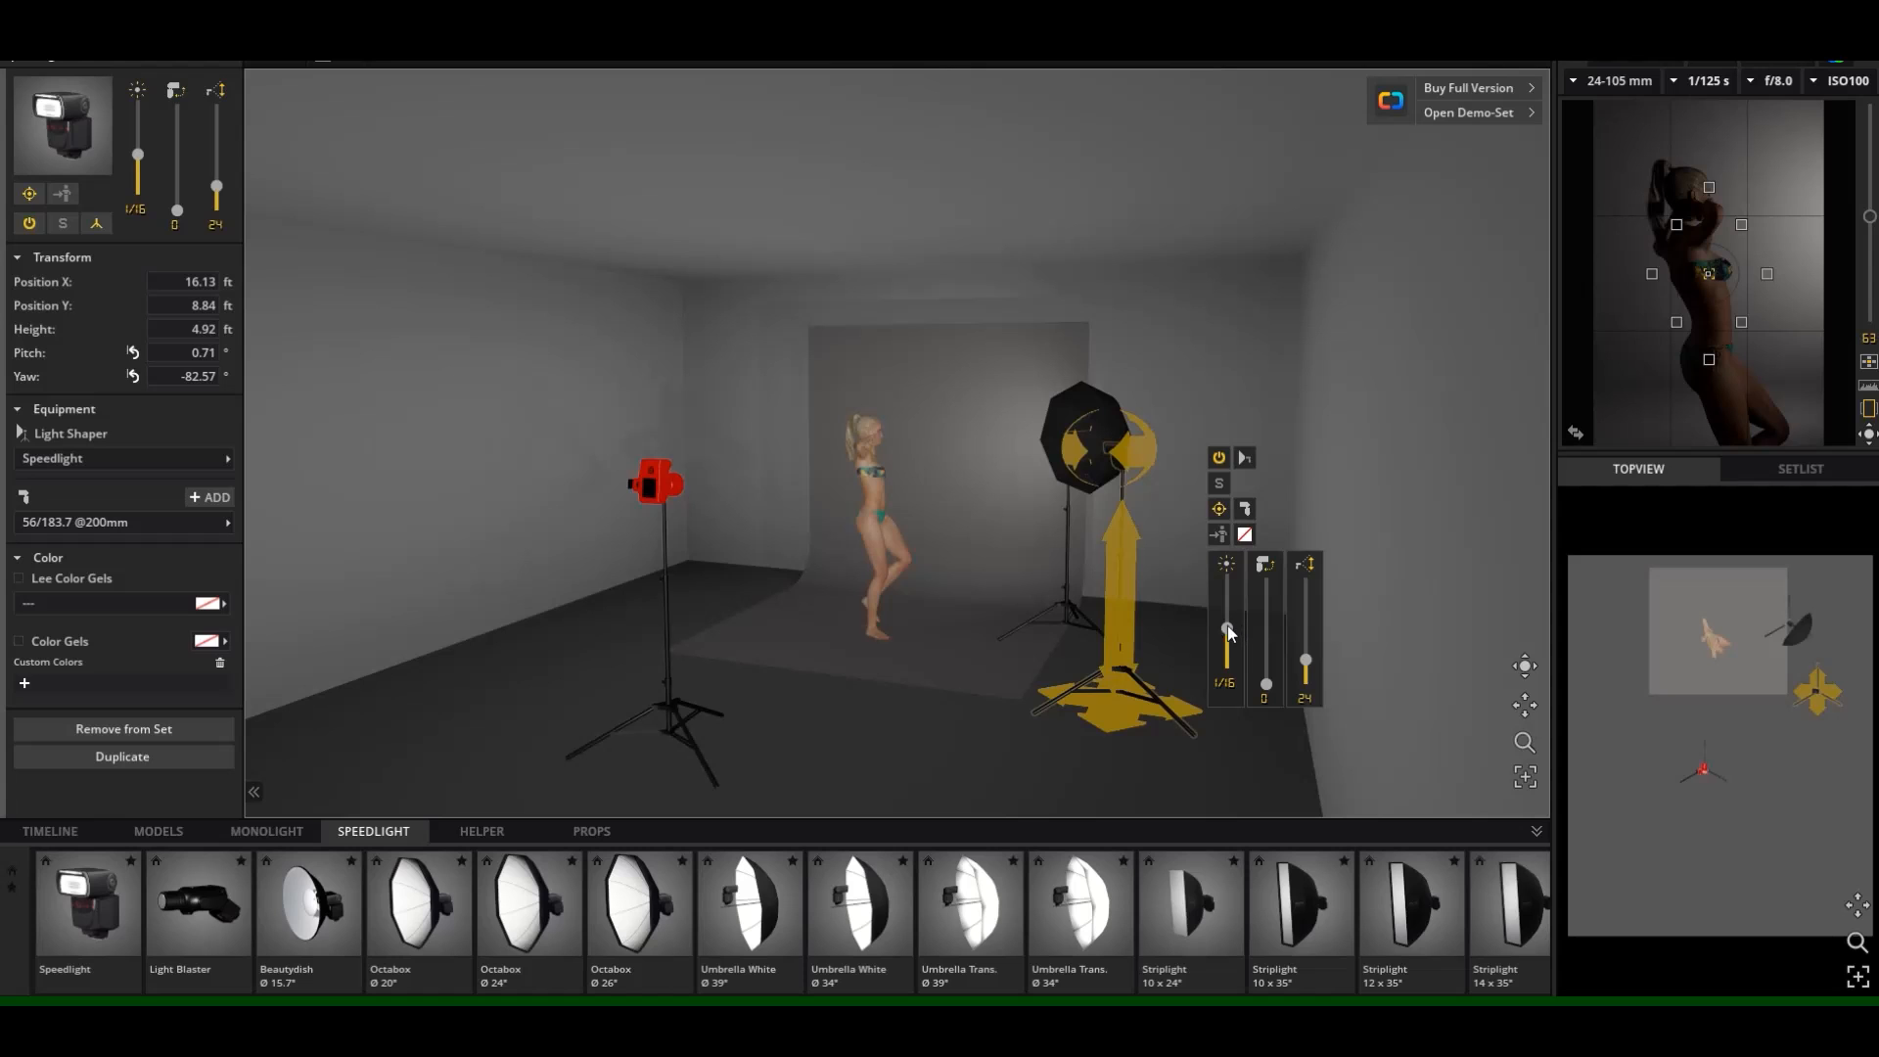
# Raise the bare Speedlight's power to 1/4 +0.3 and tilt its flash head up to 27 to bounce off the ceiling.
pyautogui.moveTo(1230, 633); pyautogui.dragTo(1230, 601)
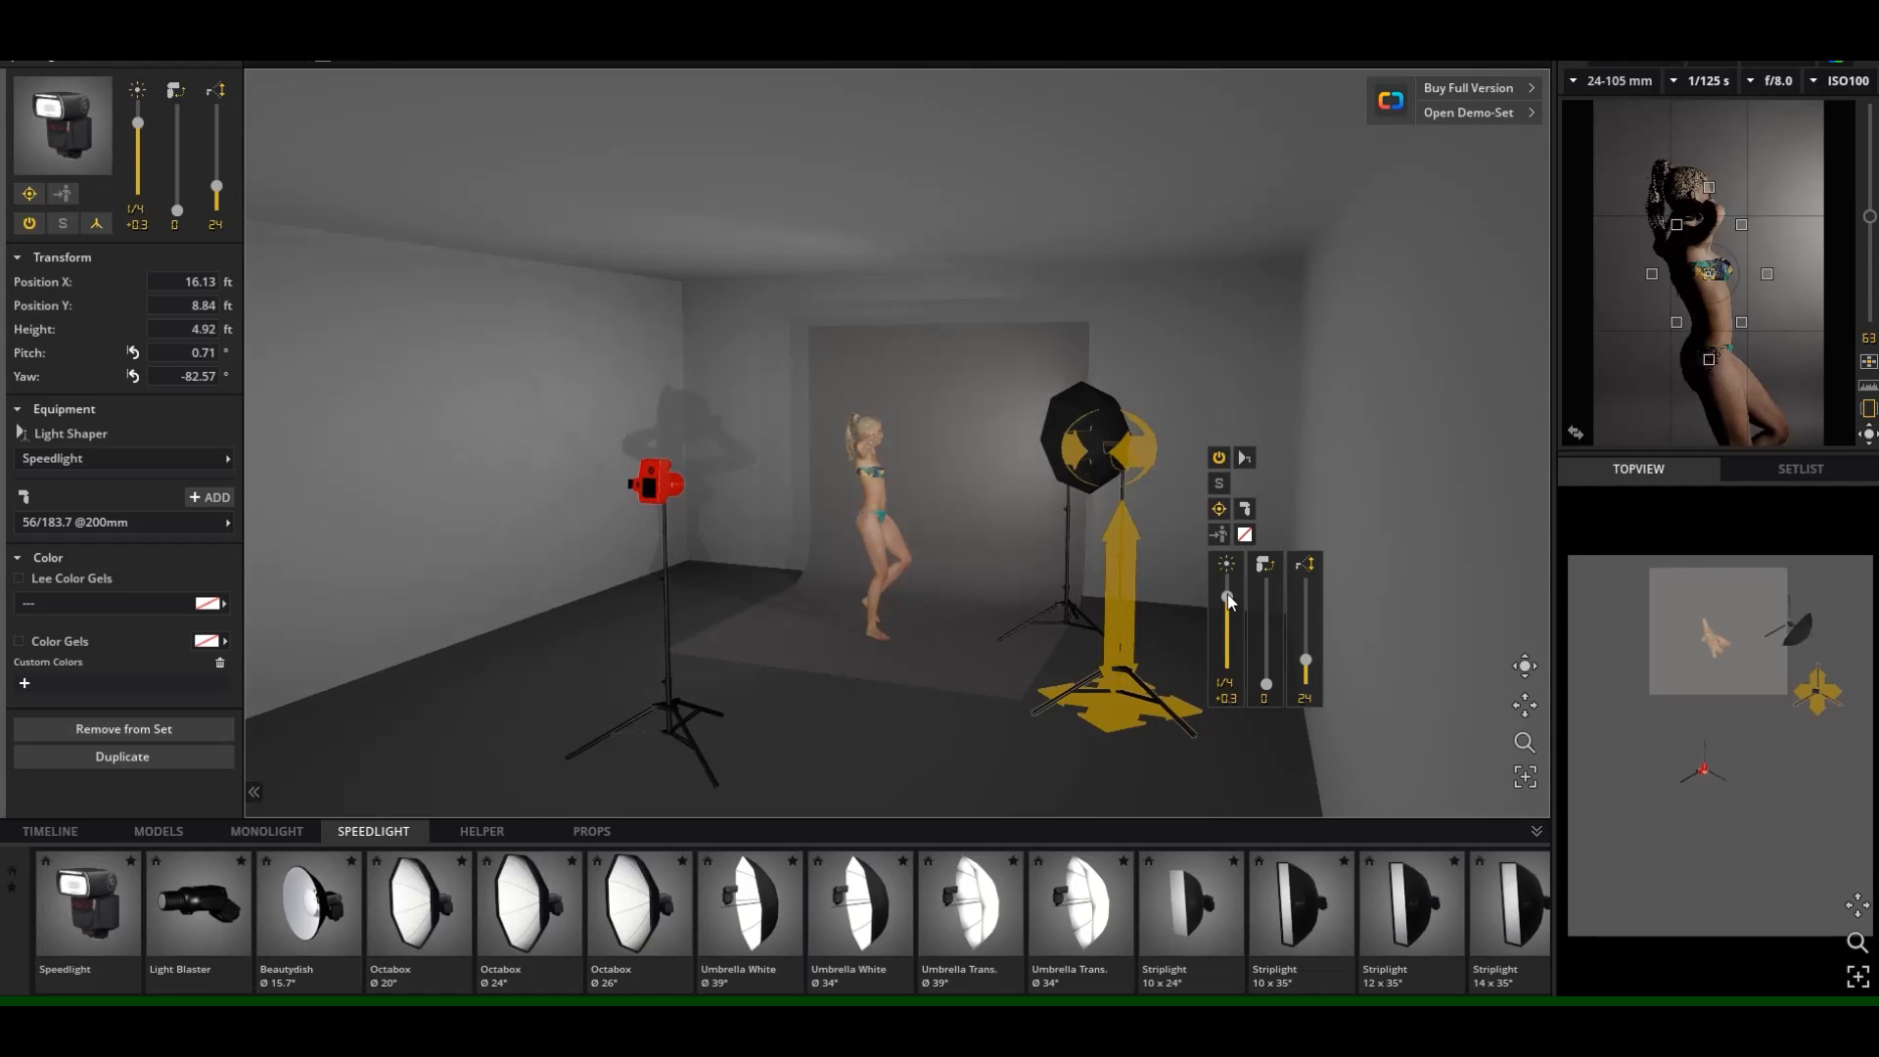
pyautogui.click(1271, 566)
pyautogui.click(1114, 589)
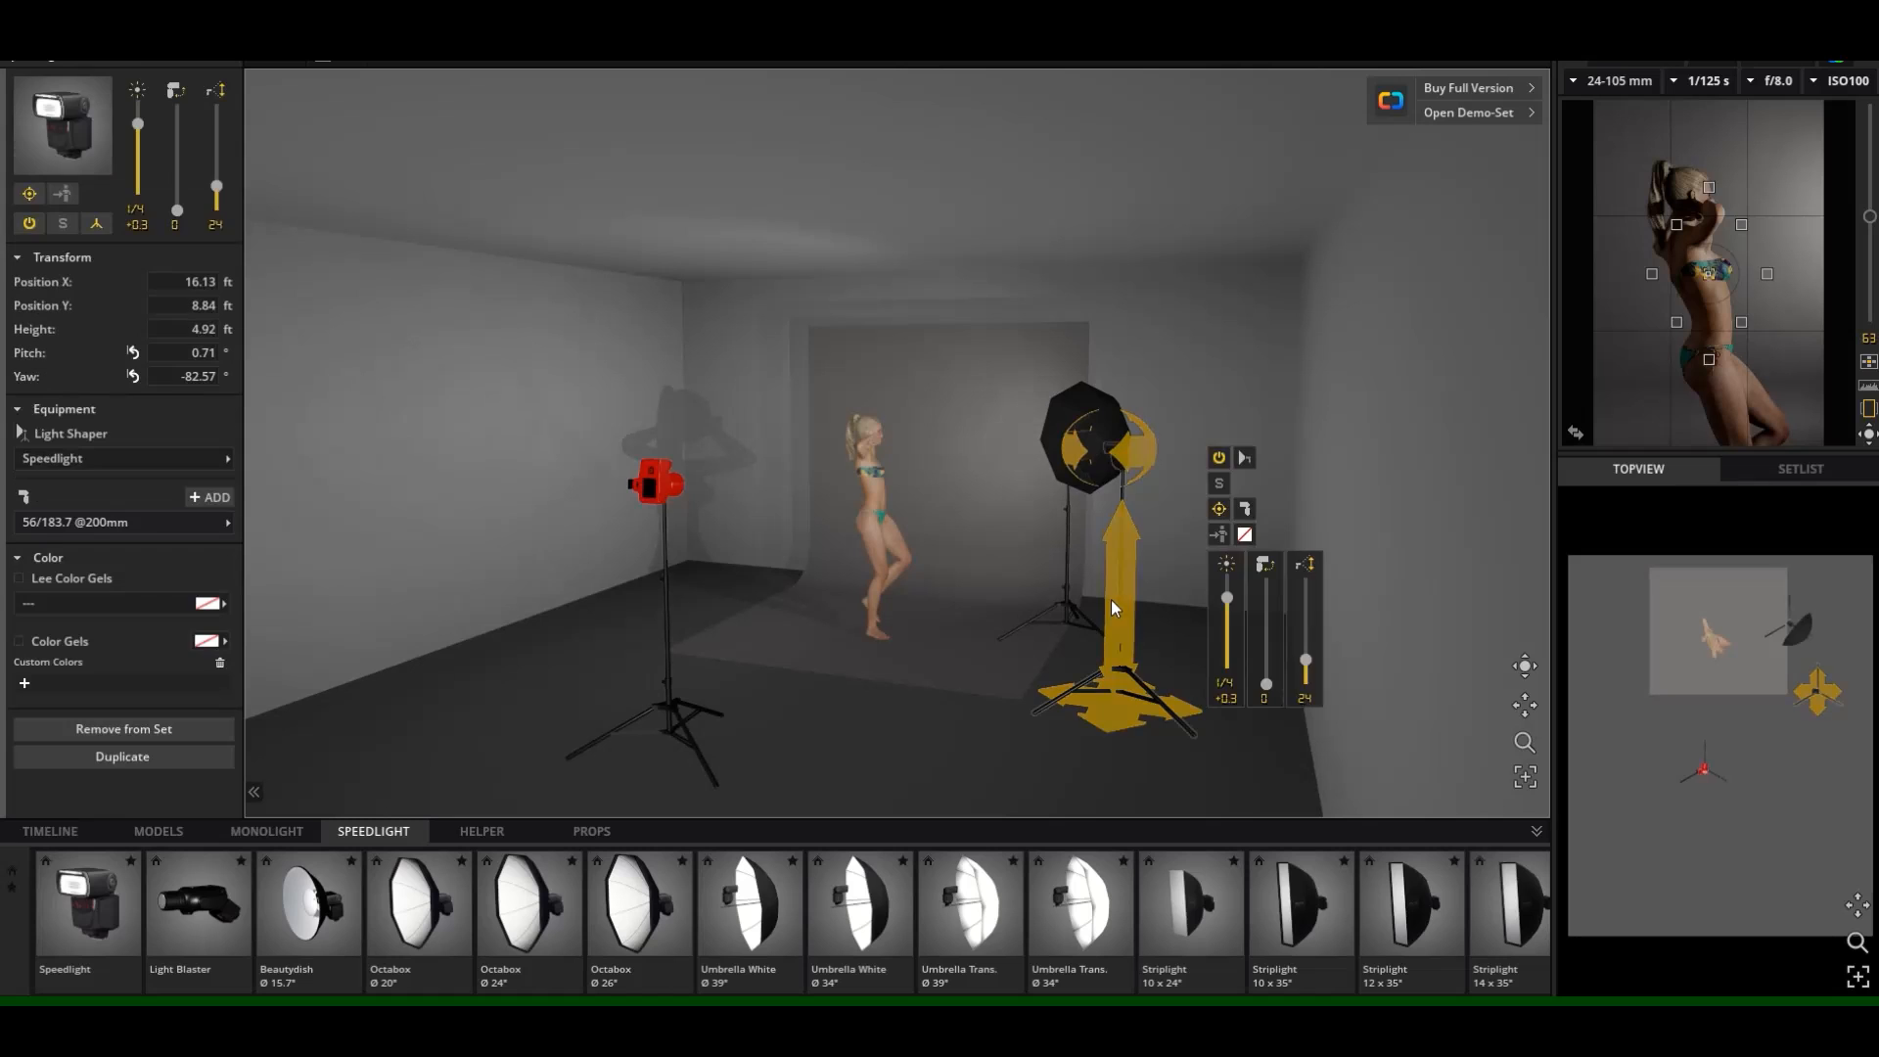
pyautogui.moveTo(1268, 687); pyautogui.dragTo(1265, 638)
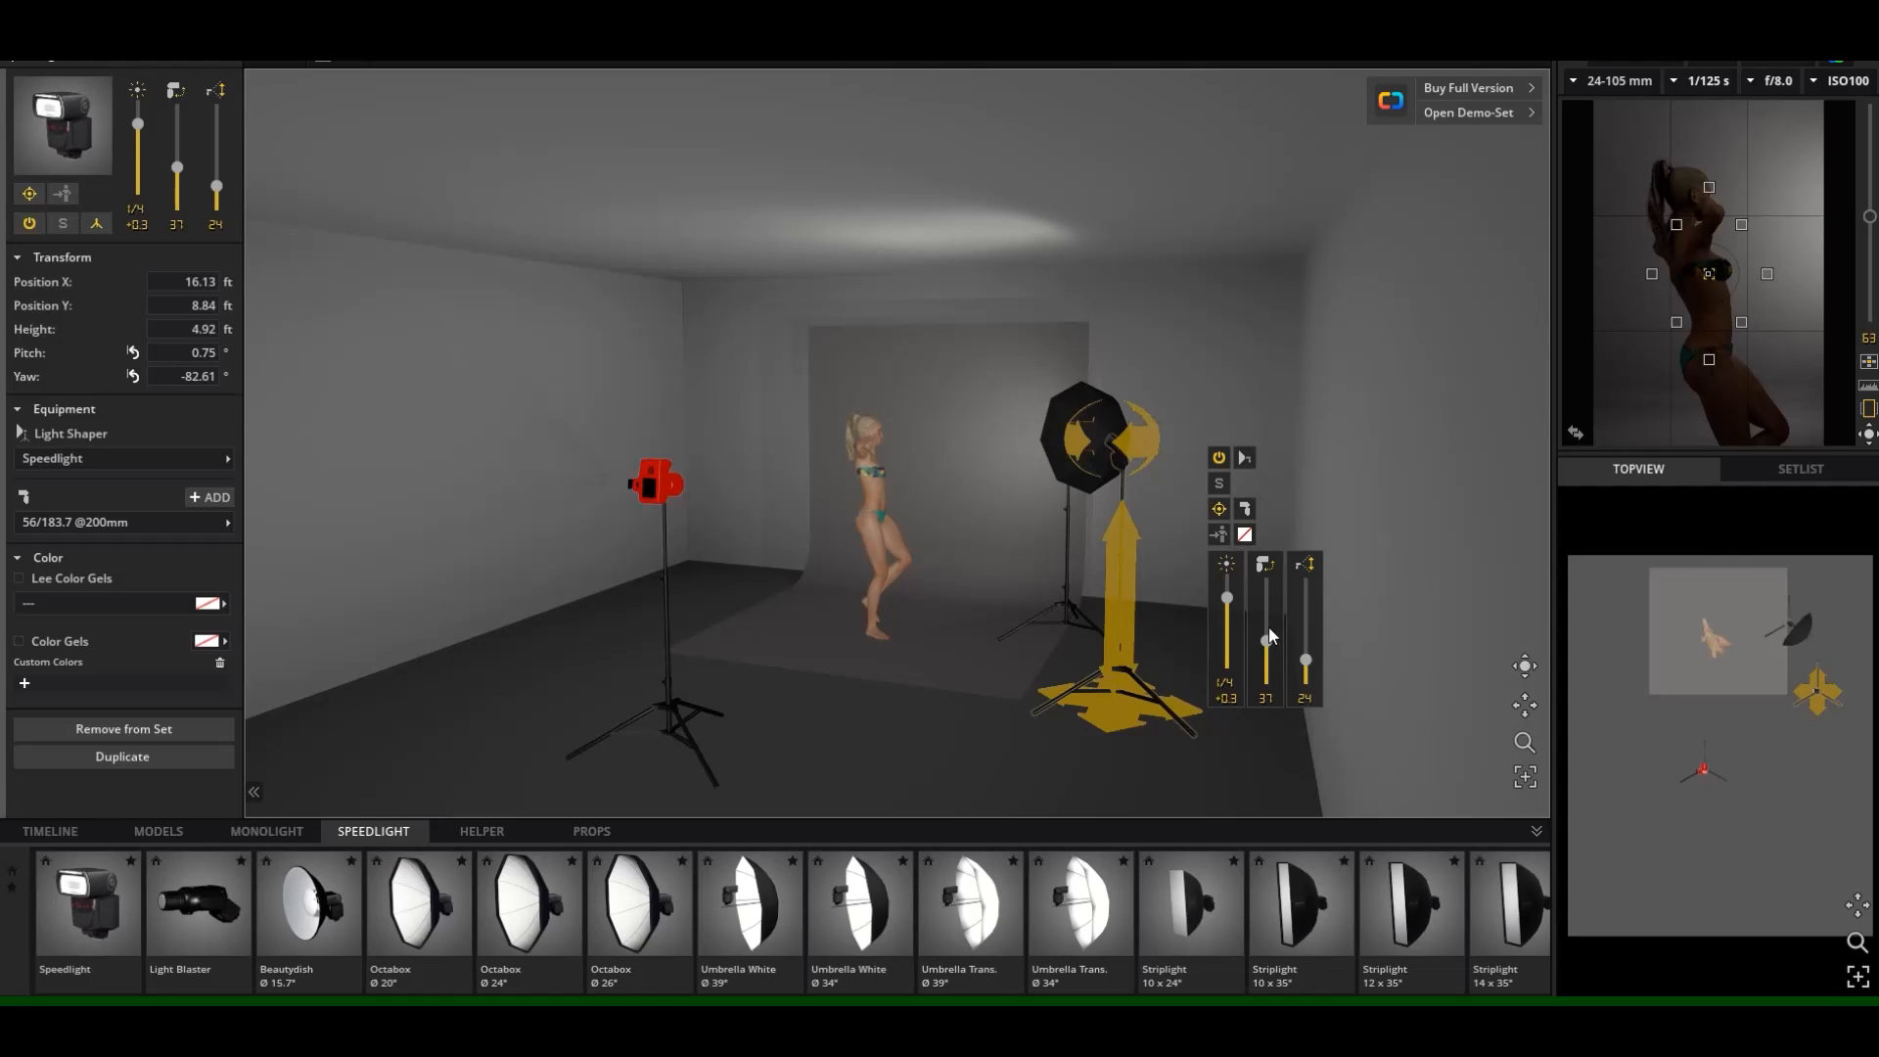
pyautogui.moveTo(1268, 630); pyautogui.dragTo(1269, 663)
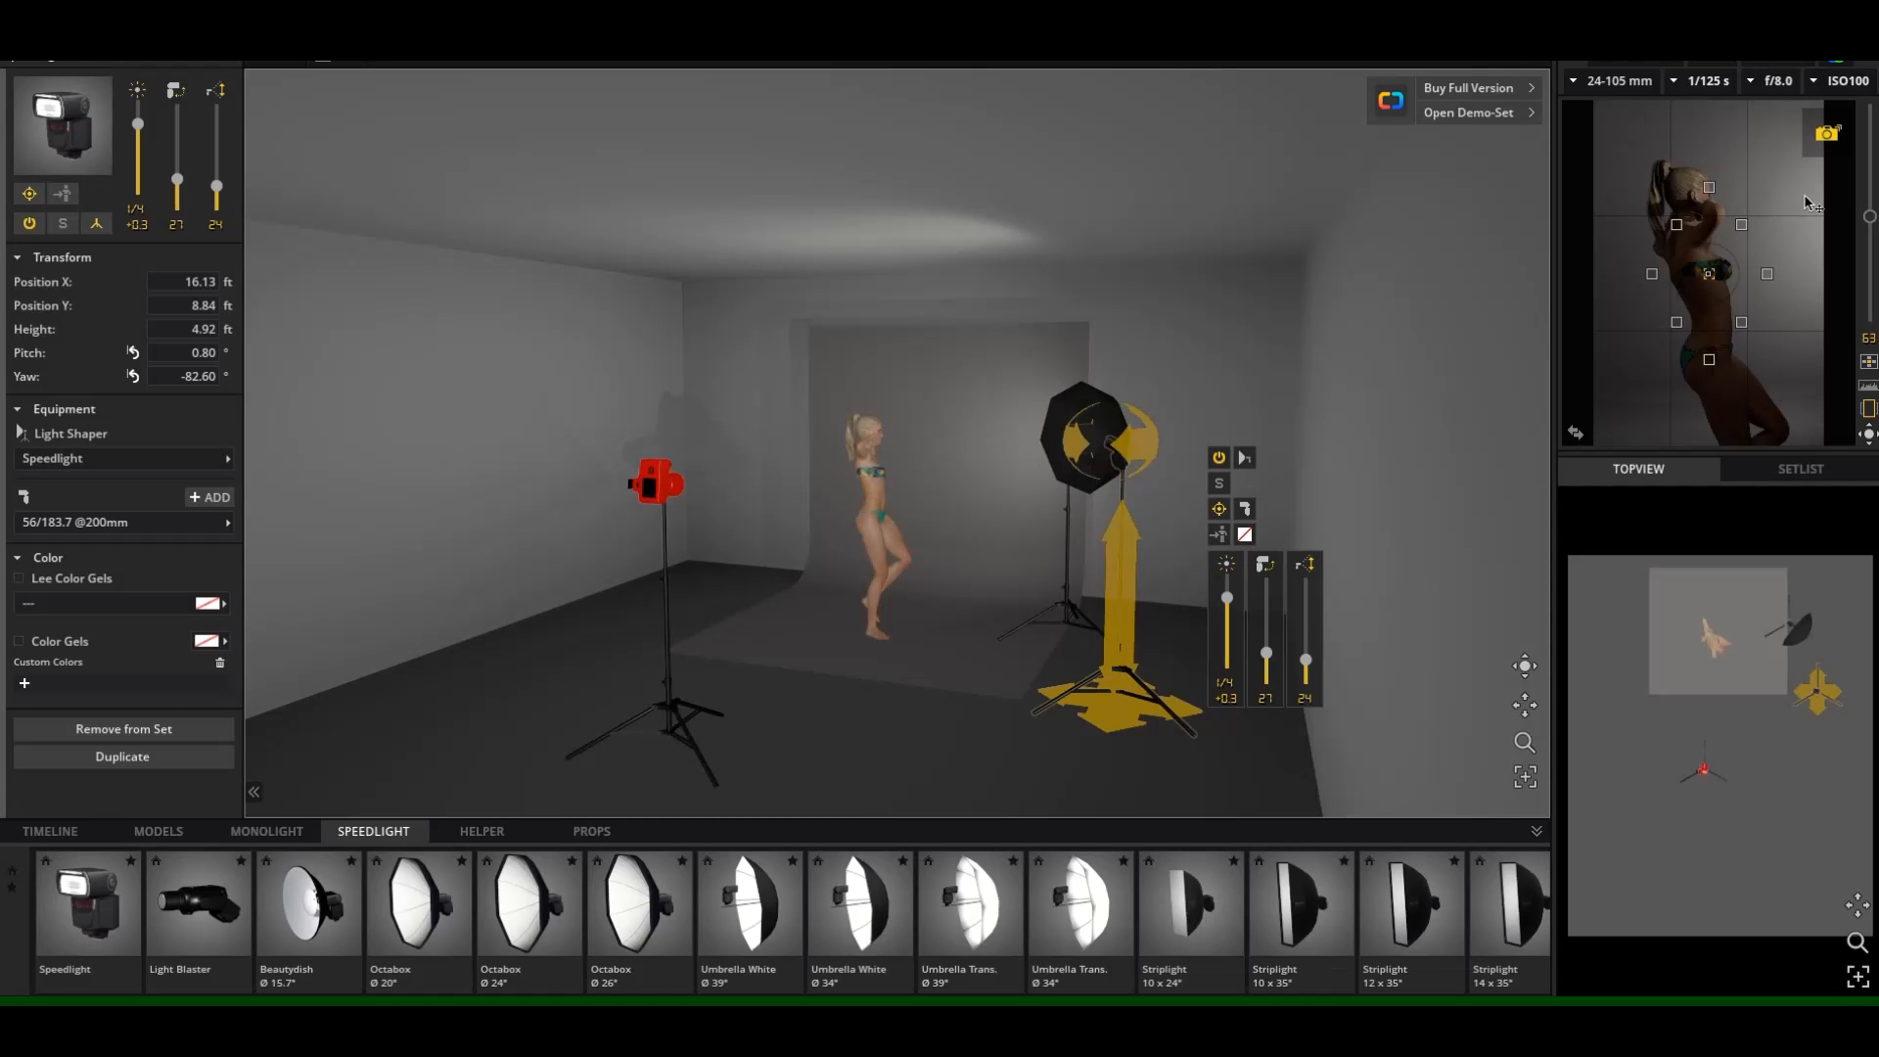
# Take a snapshot of the two-light setup from the camera view, render it, and return to the studio setup.
pyautogui.click(1827, 133)
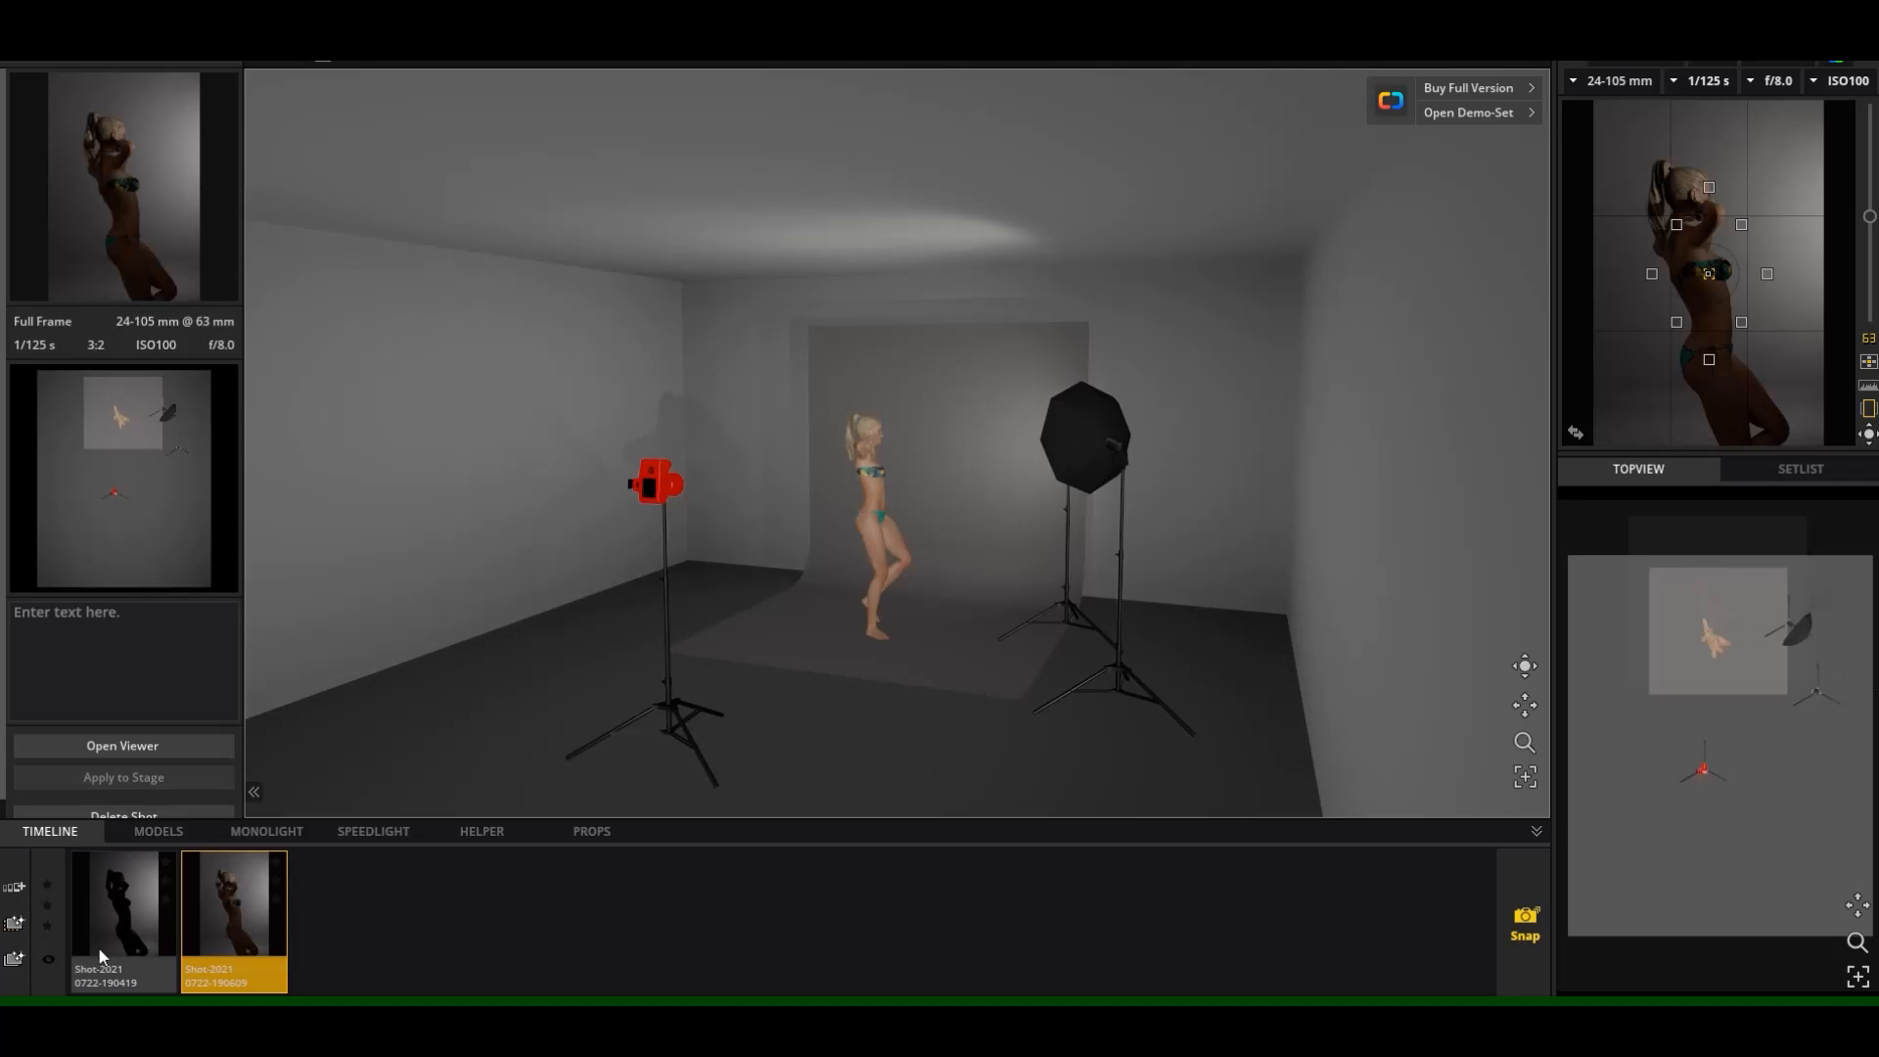
pyautogui.click(14, 925)
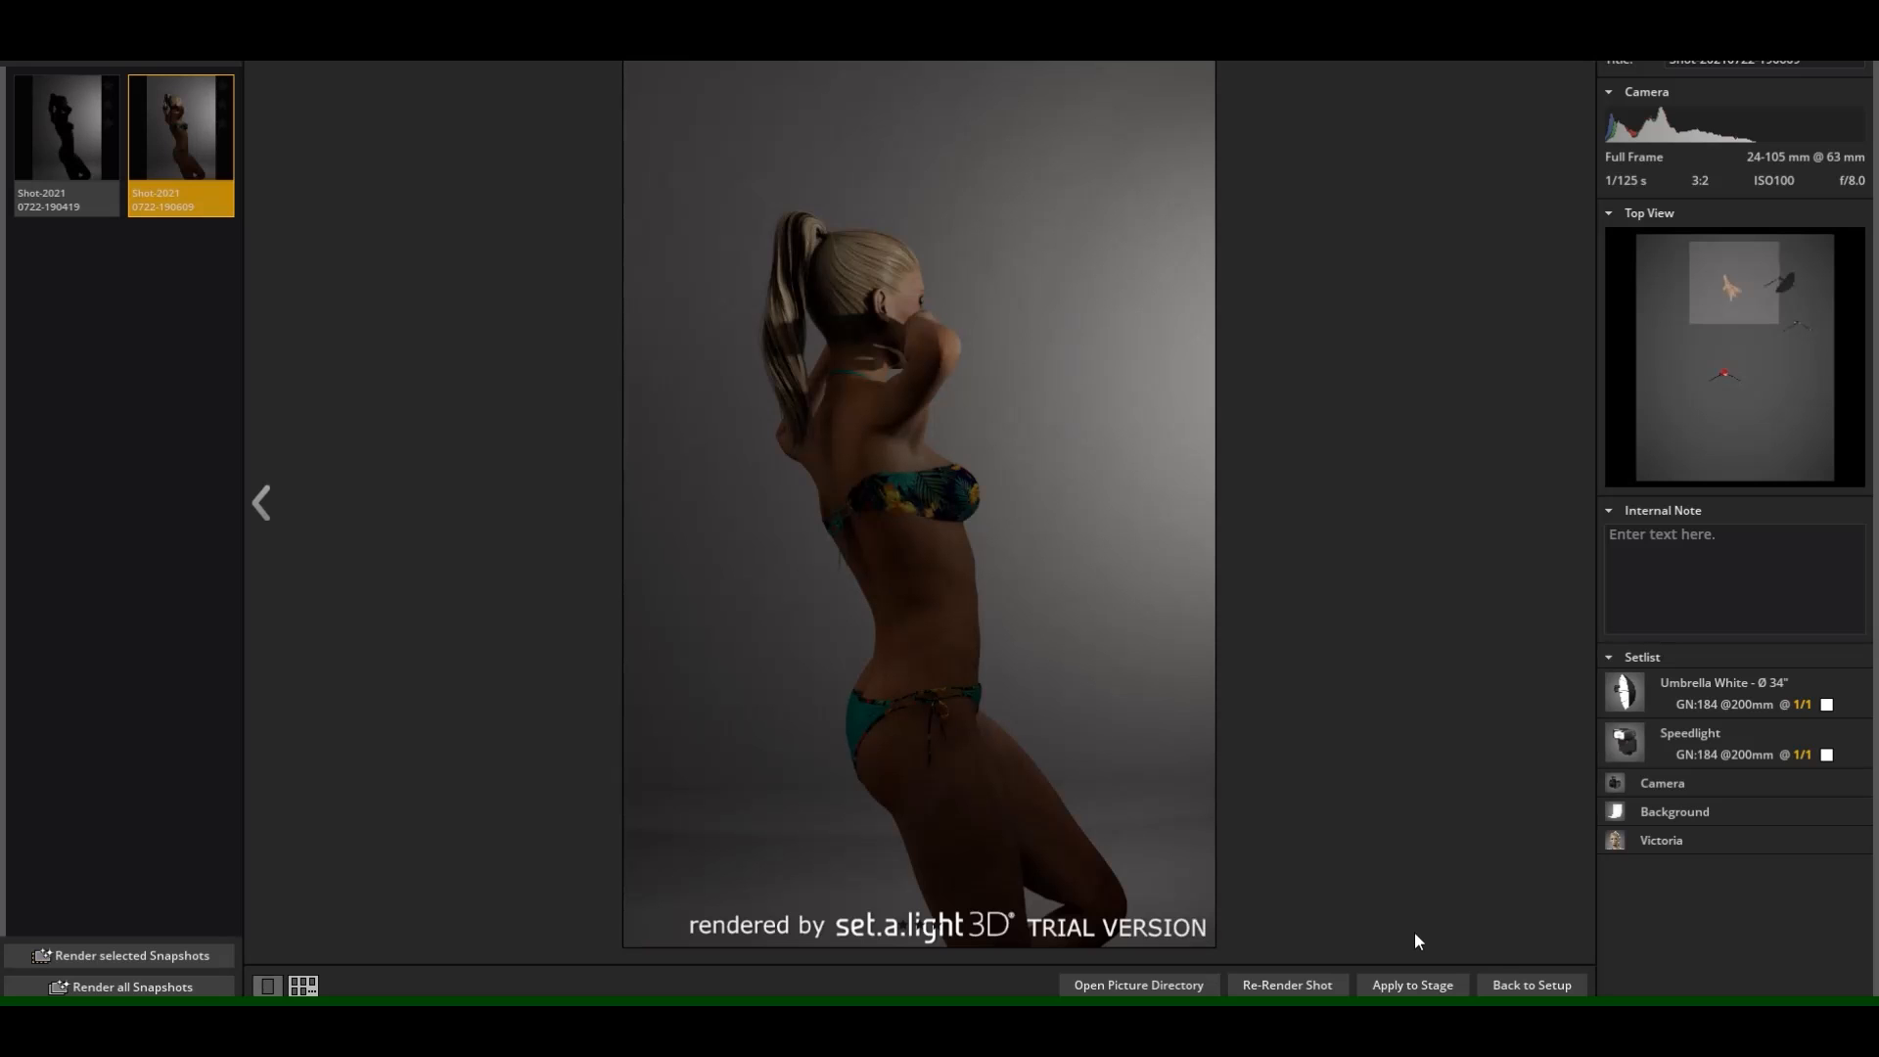
pyautogui.click(1498, 977)
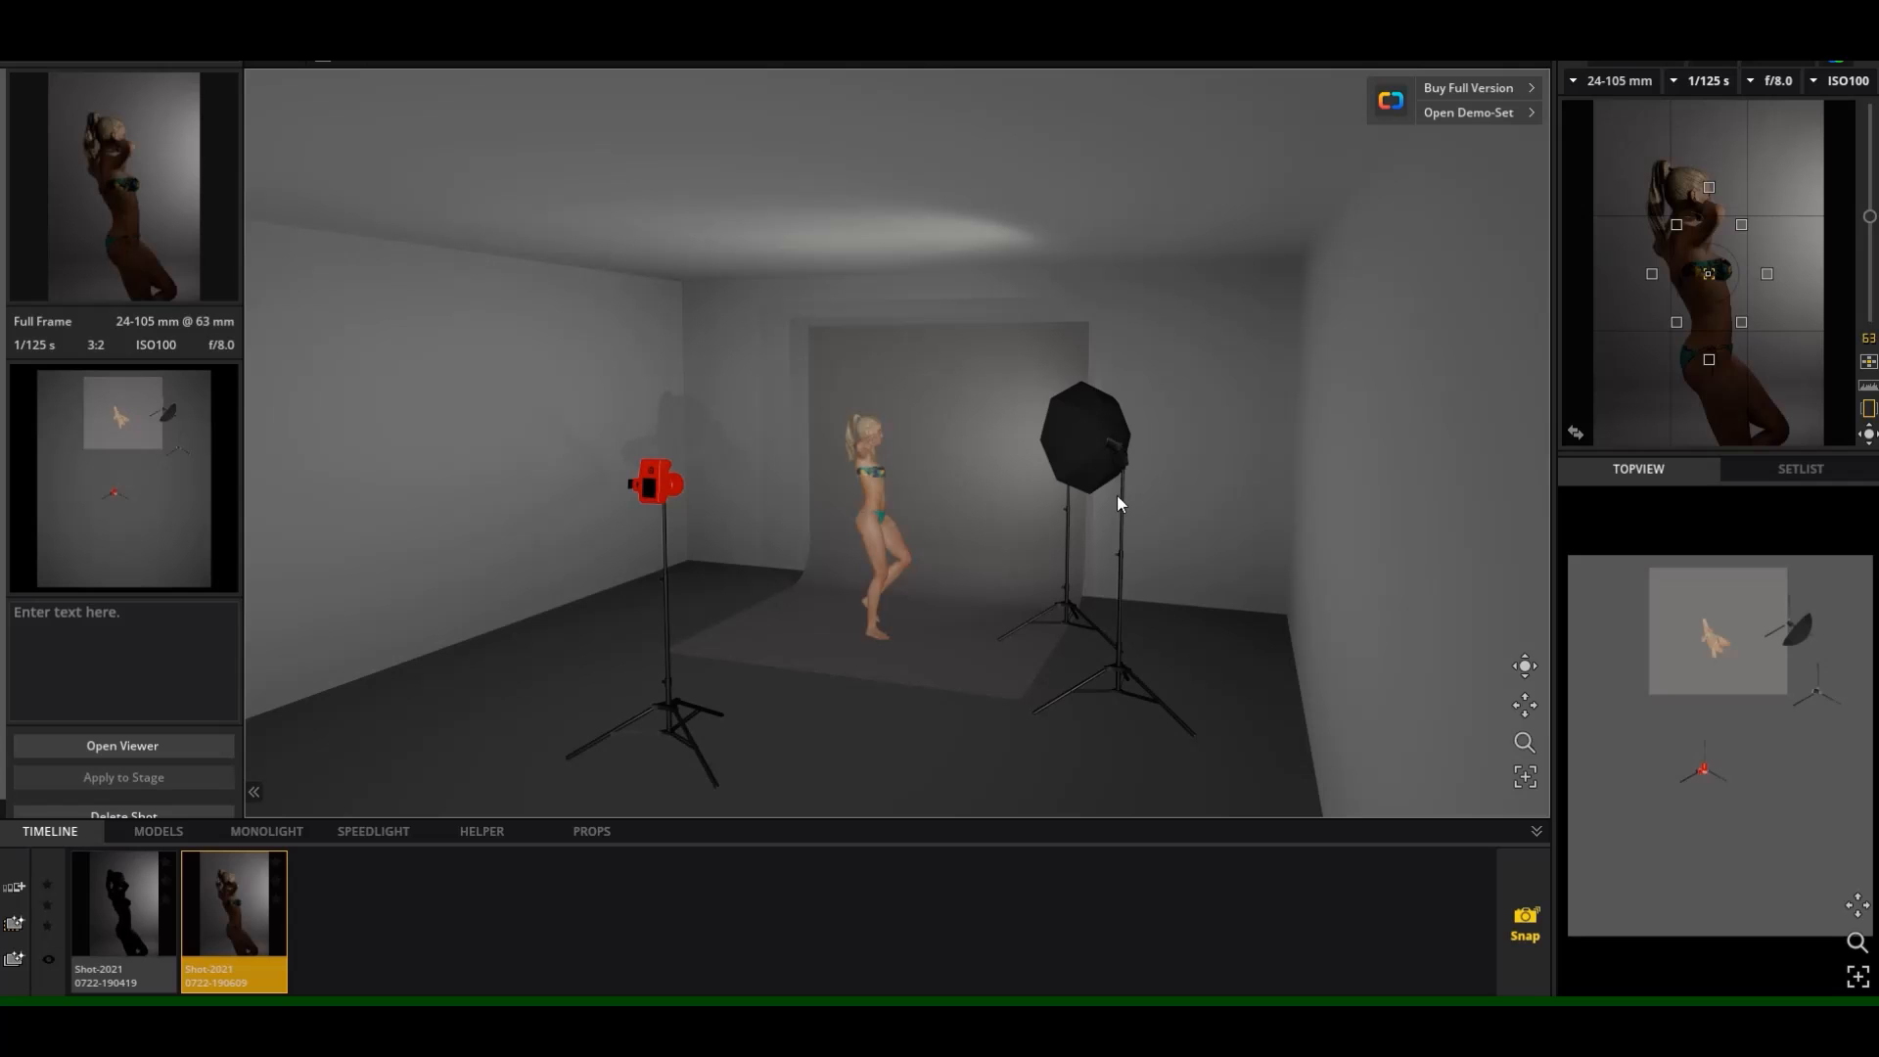
# Shift the bare Speedlight to about X 16.38, Y 8.13 ft, turn it to about yaw -92.43°, and set its head tilt to 32.
pyautogui.click(1124, 531)
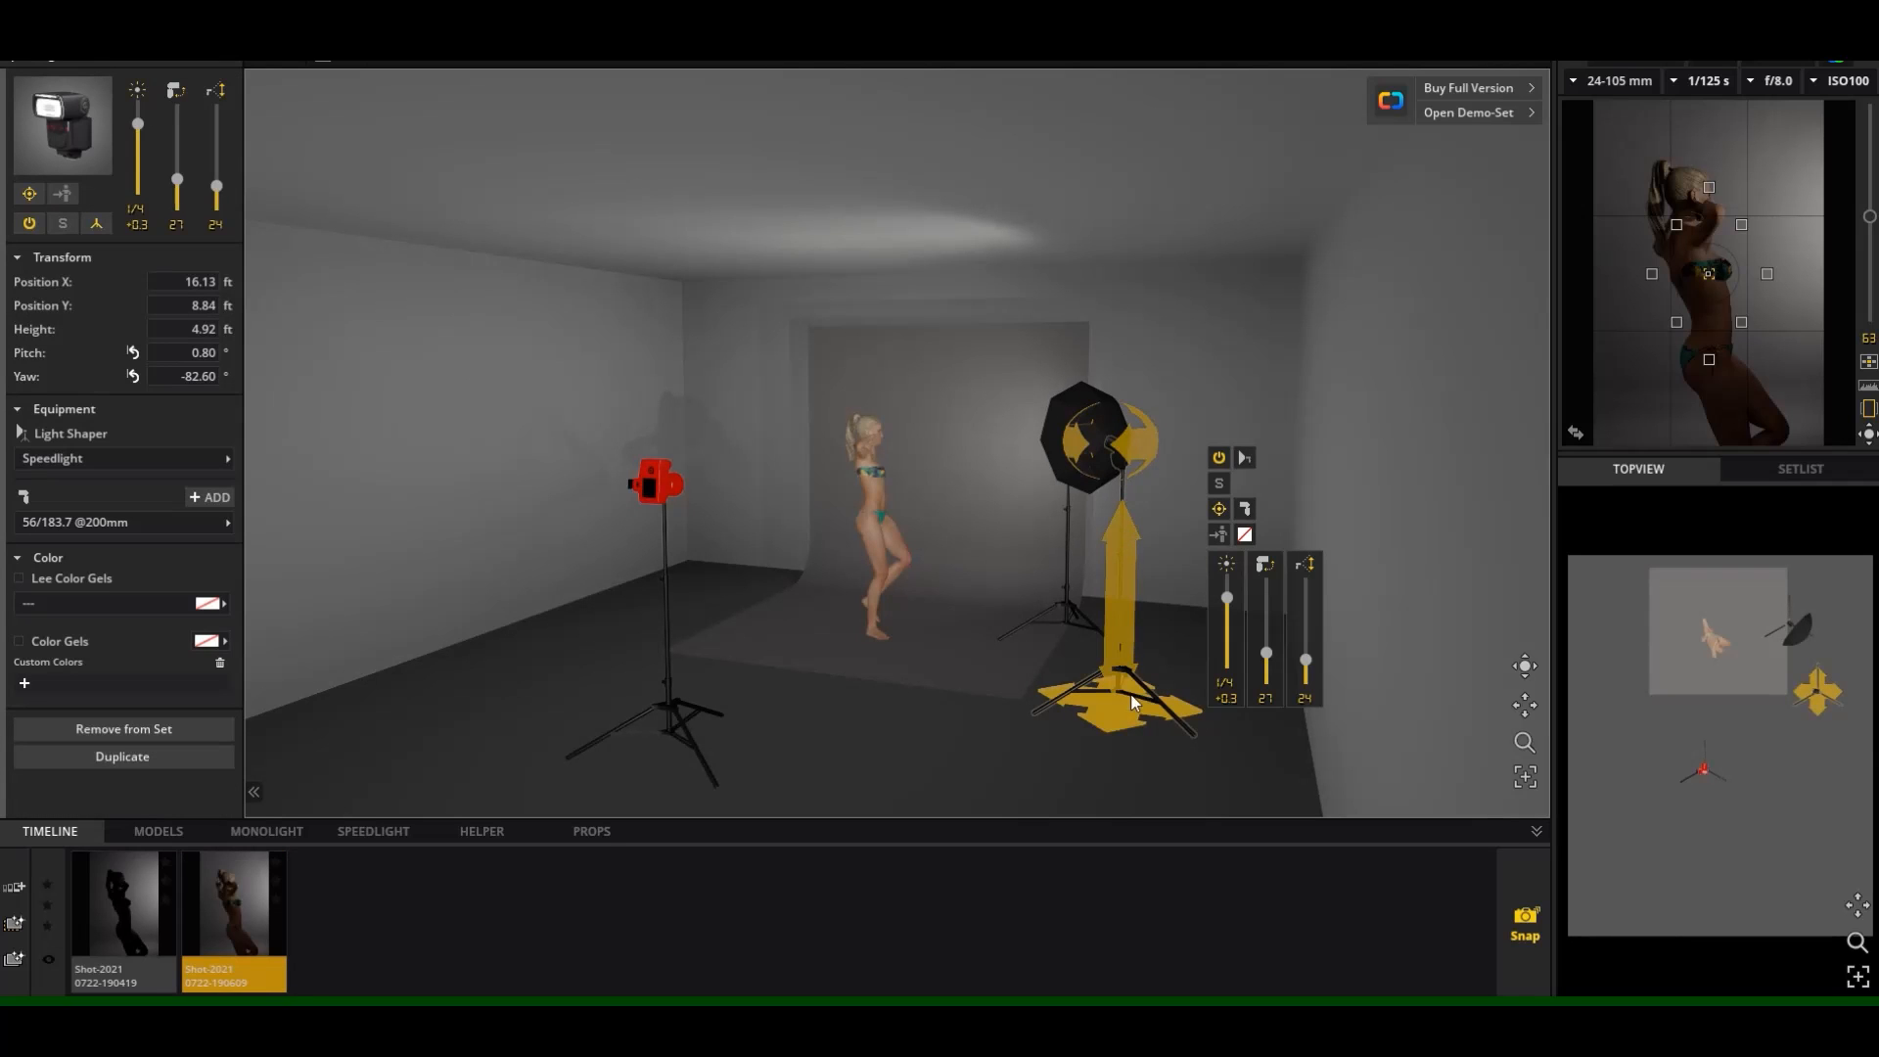
pyautogui.moveTo(1125, 702); pyautogui.dragTo(1144, 690)
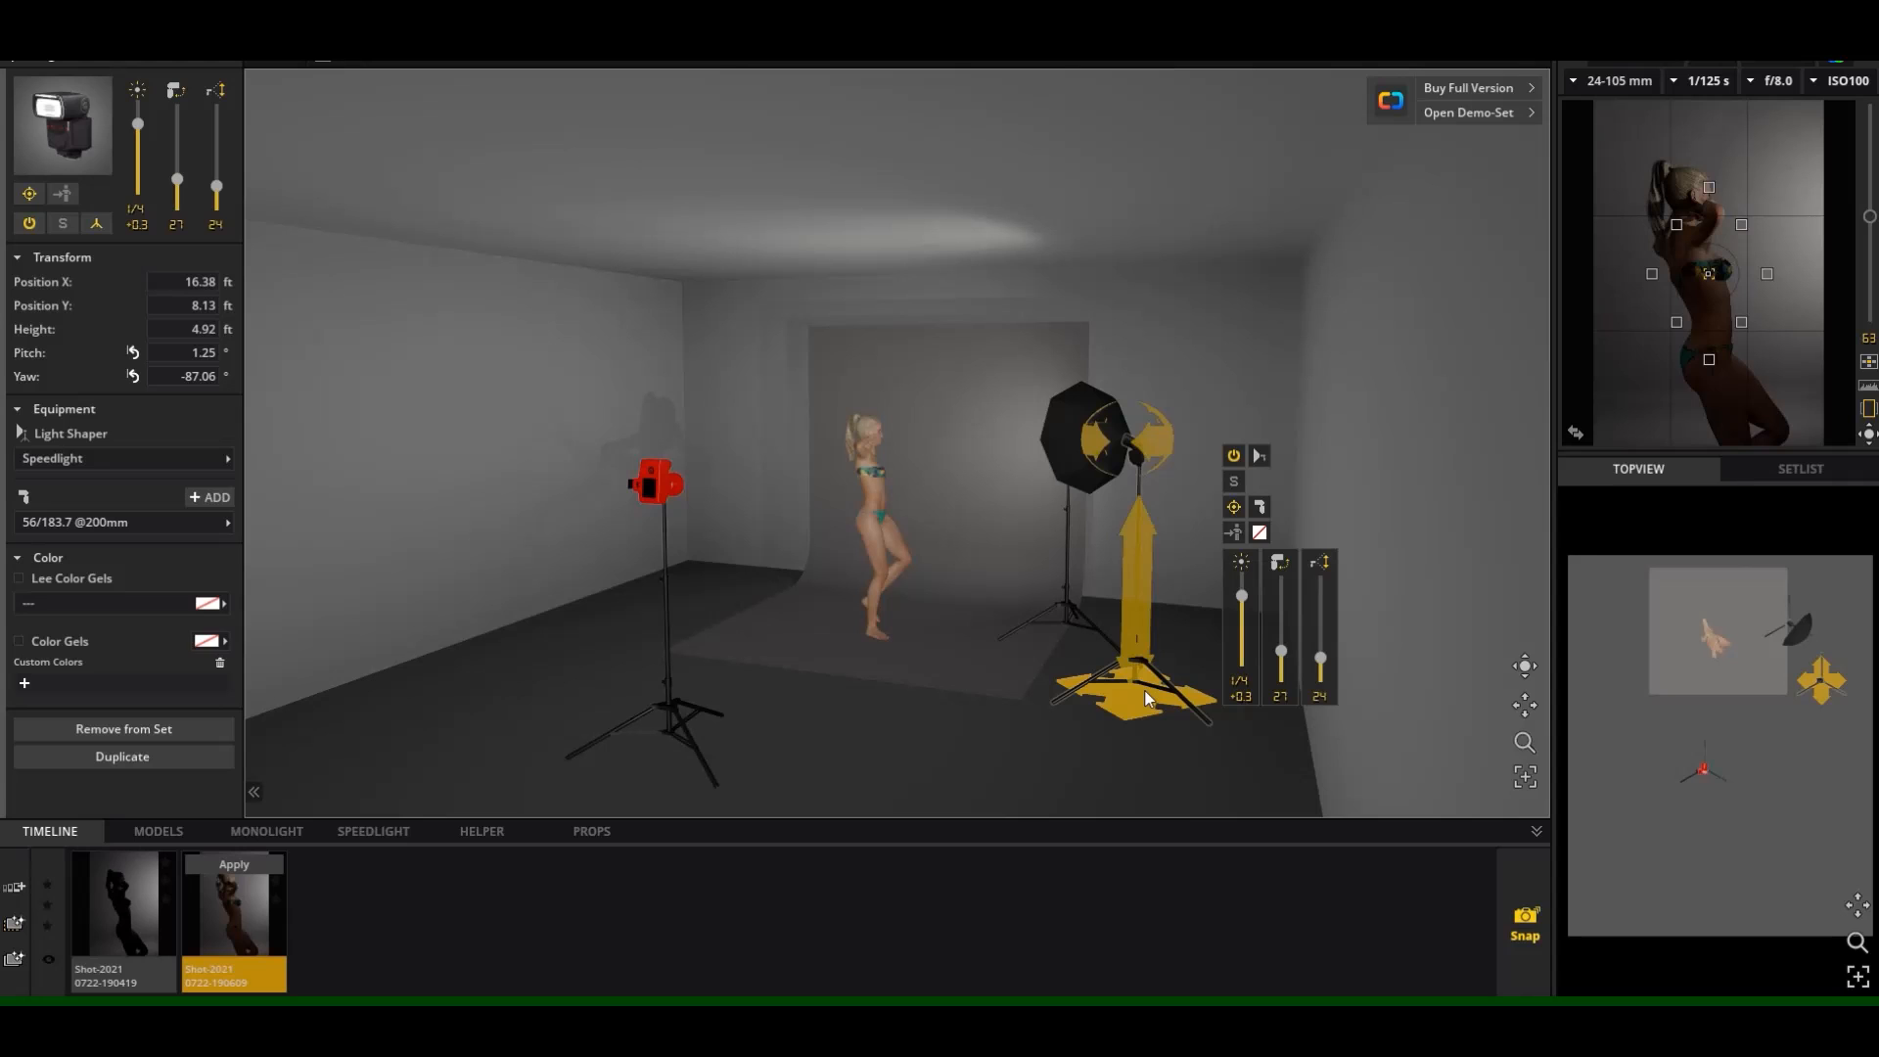
pyautogui.moveTo(1148, 452); pyautogui.dragTo(1176, 461)
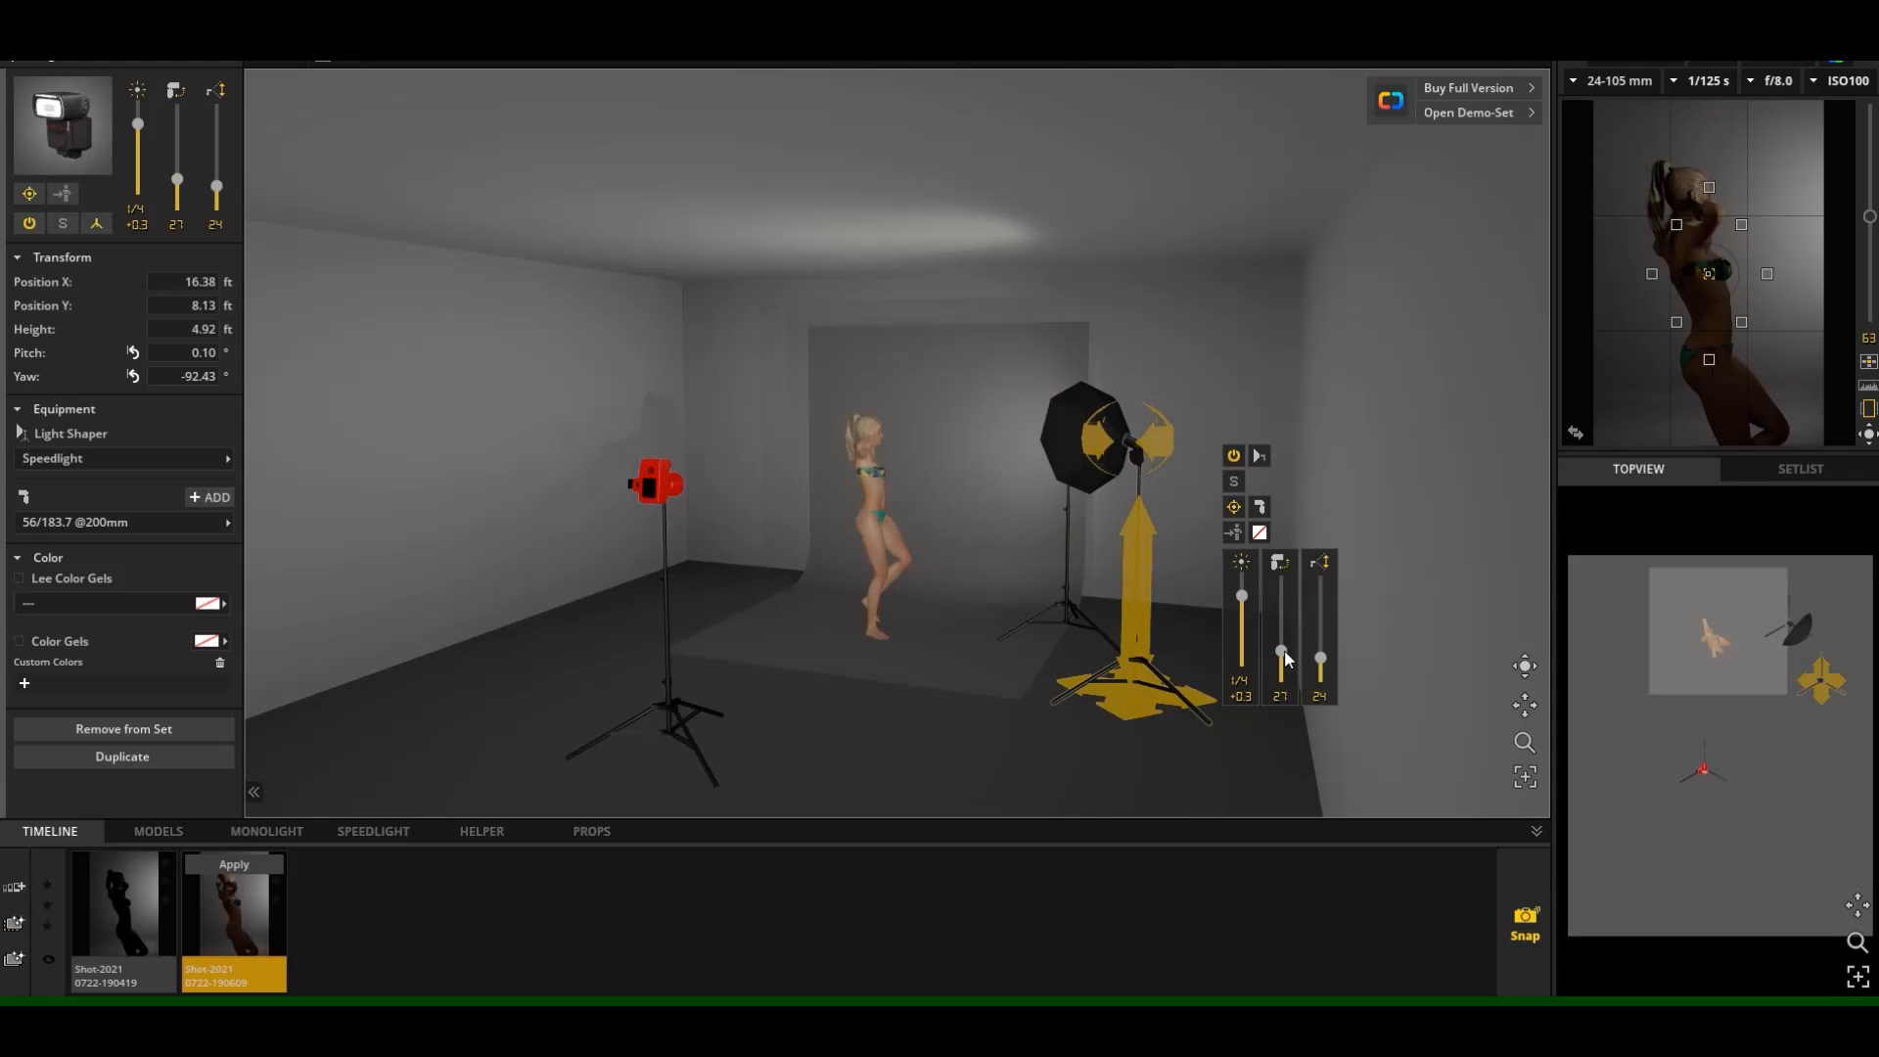
pyautogui.moveTo(1284, 650); pyautogui.dragTo(1286, 644)
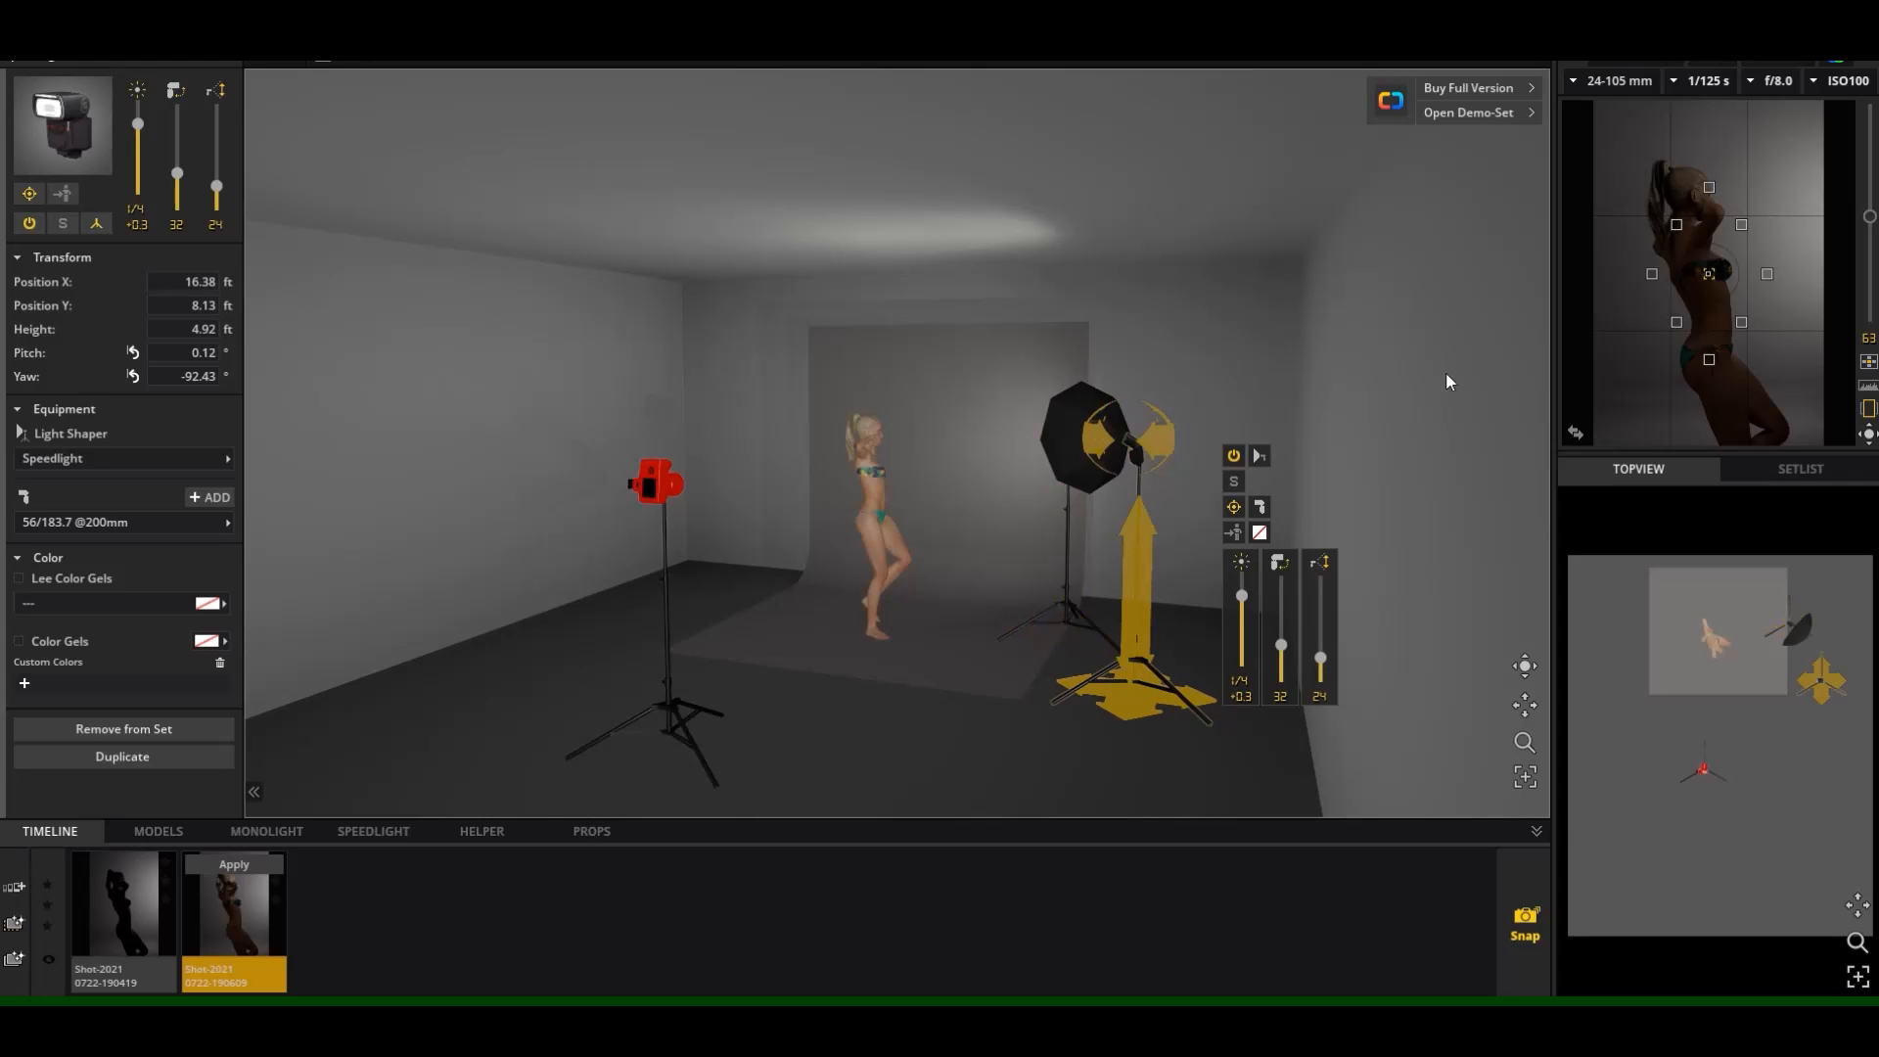
# Snapshot and render the shot with the repositioned bounce Speedlight, and go back to the studio setup.
pyautogui.click(1826, 135)
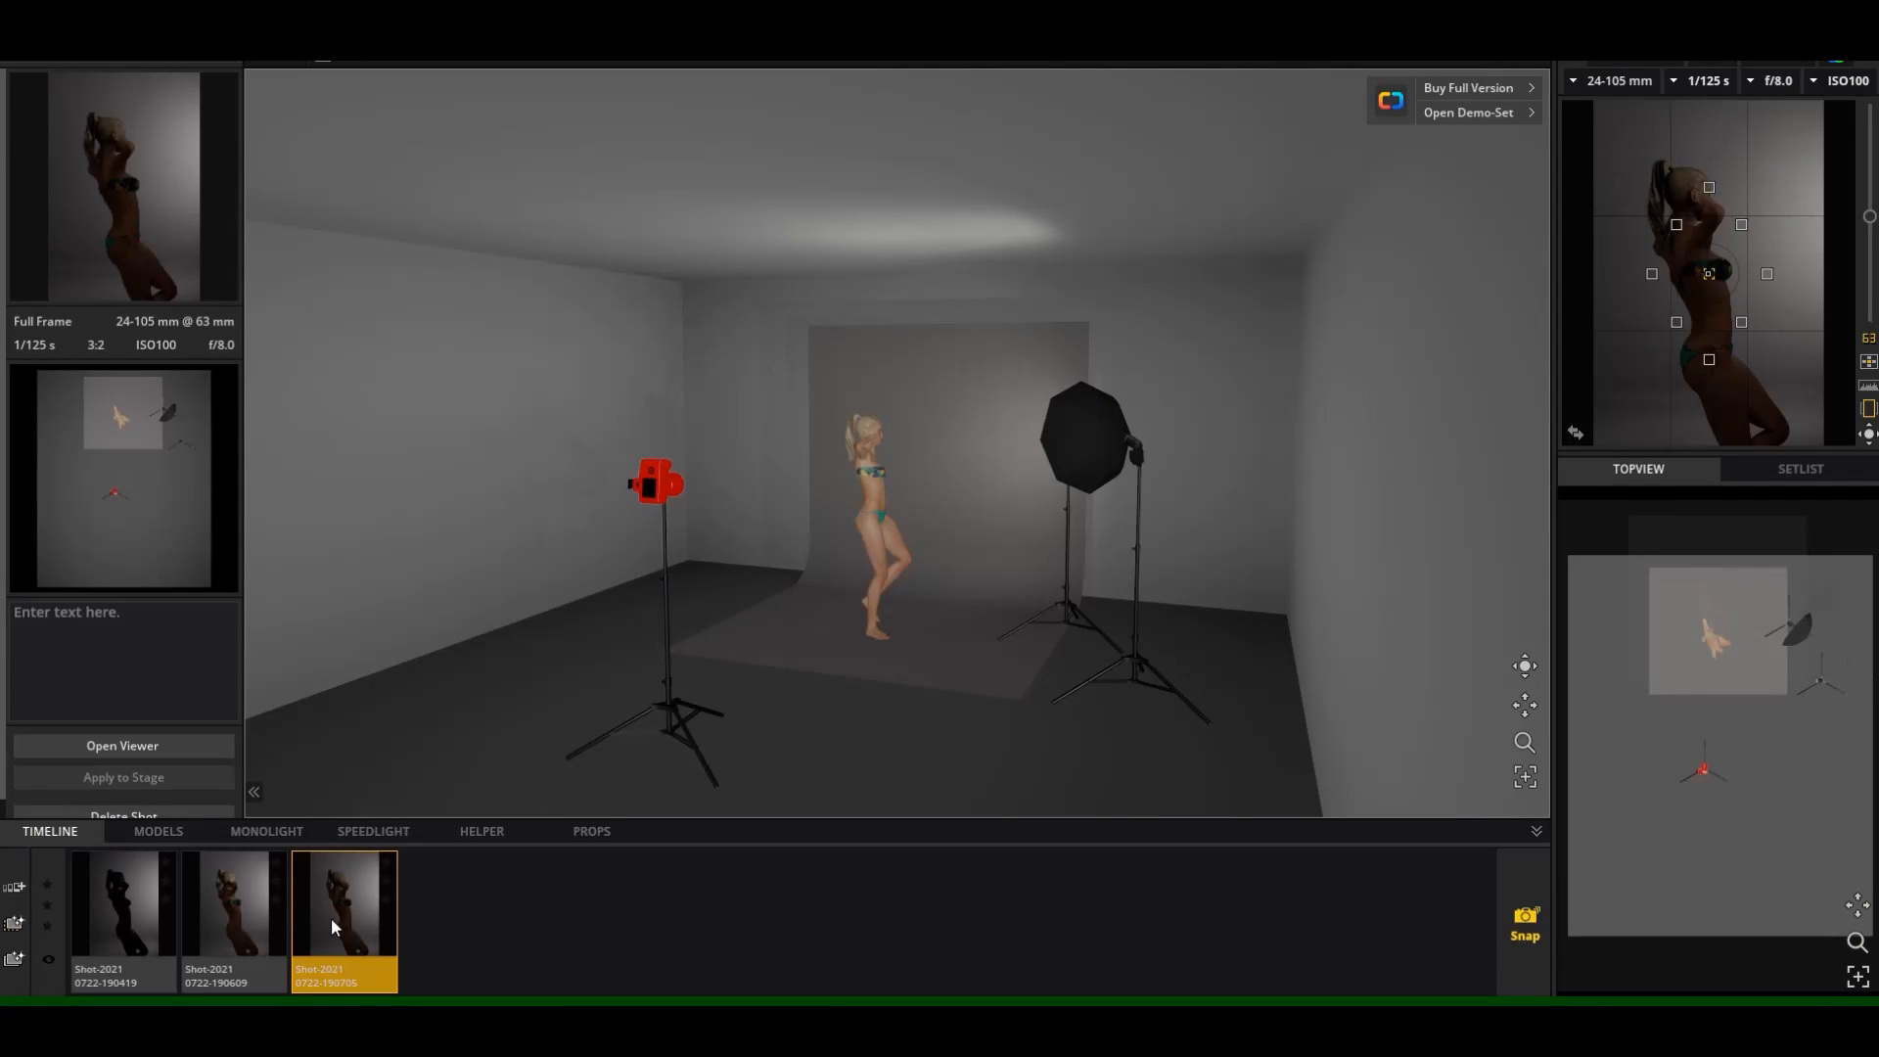
pyautogui.click(19, 924)
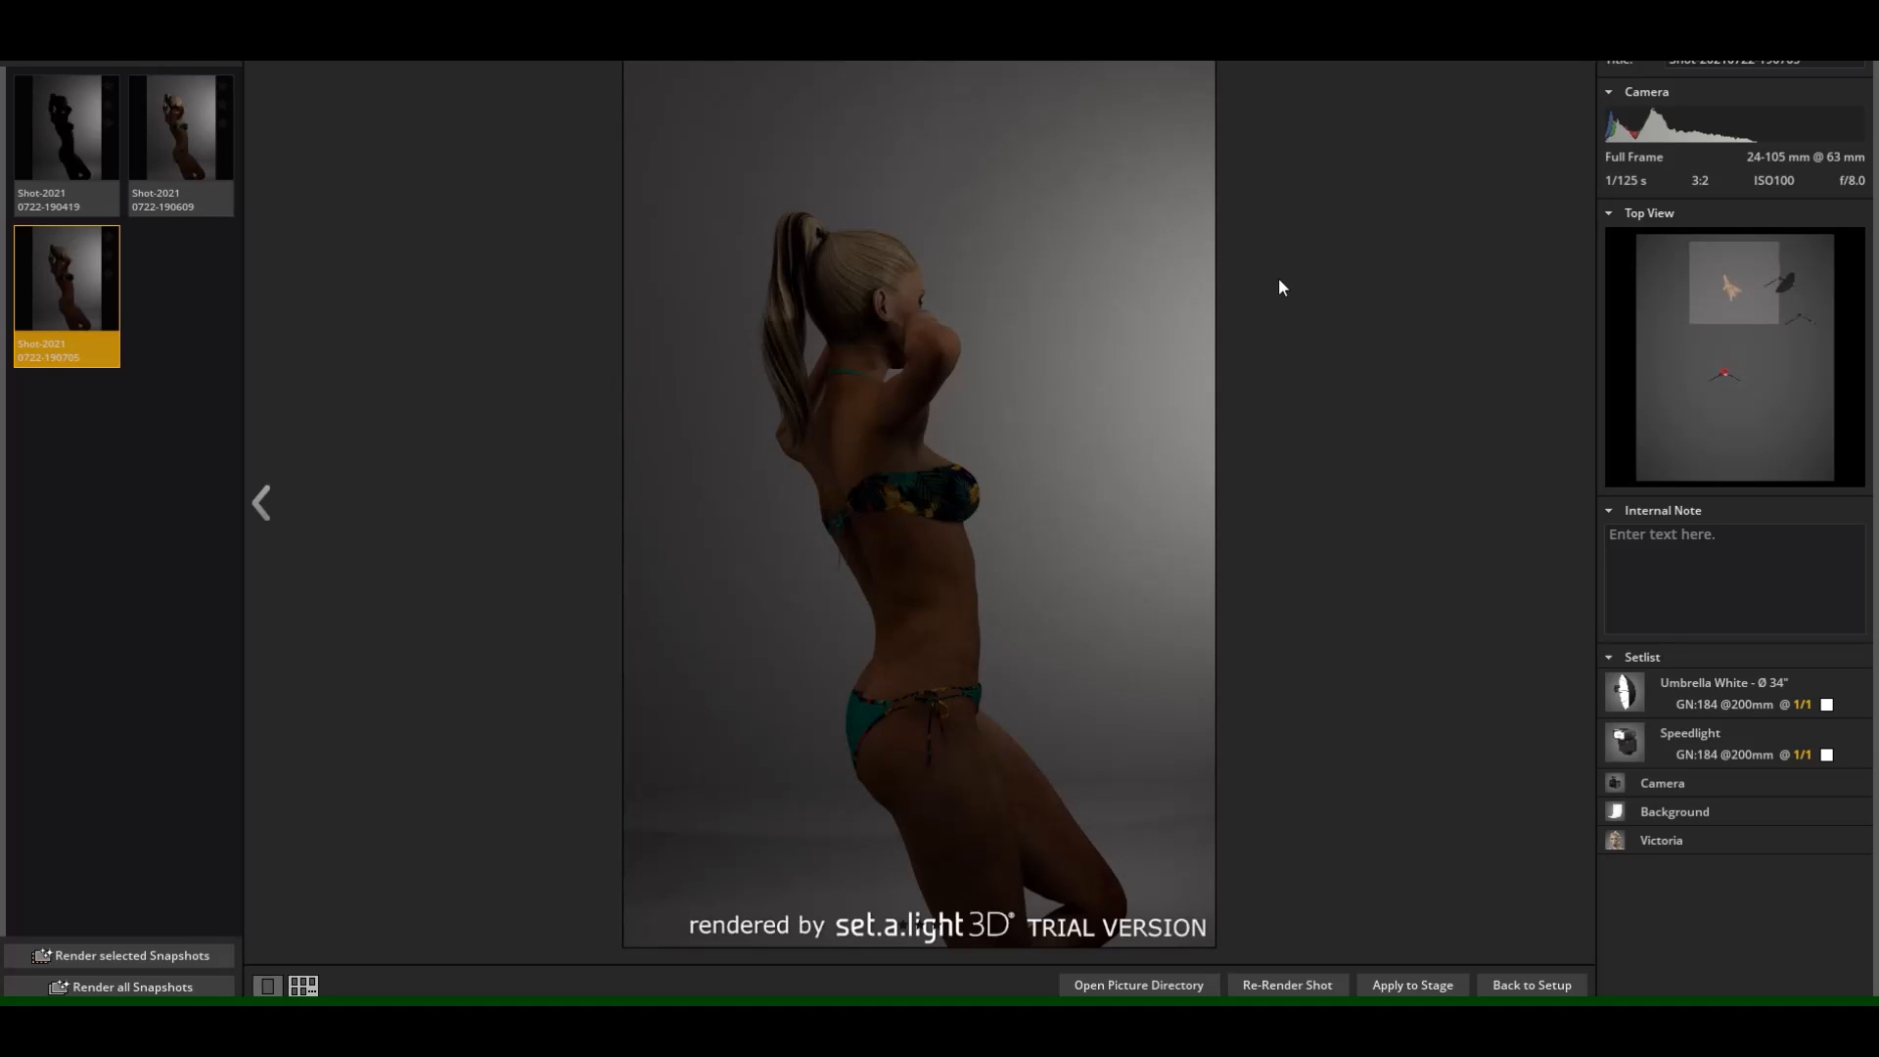
pyautogui.click(1516, 985)
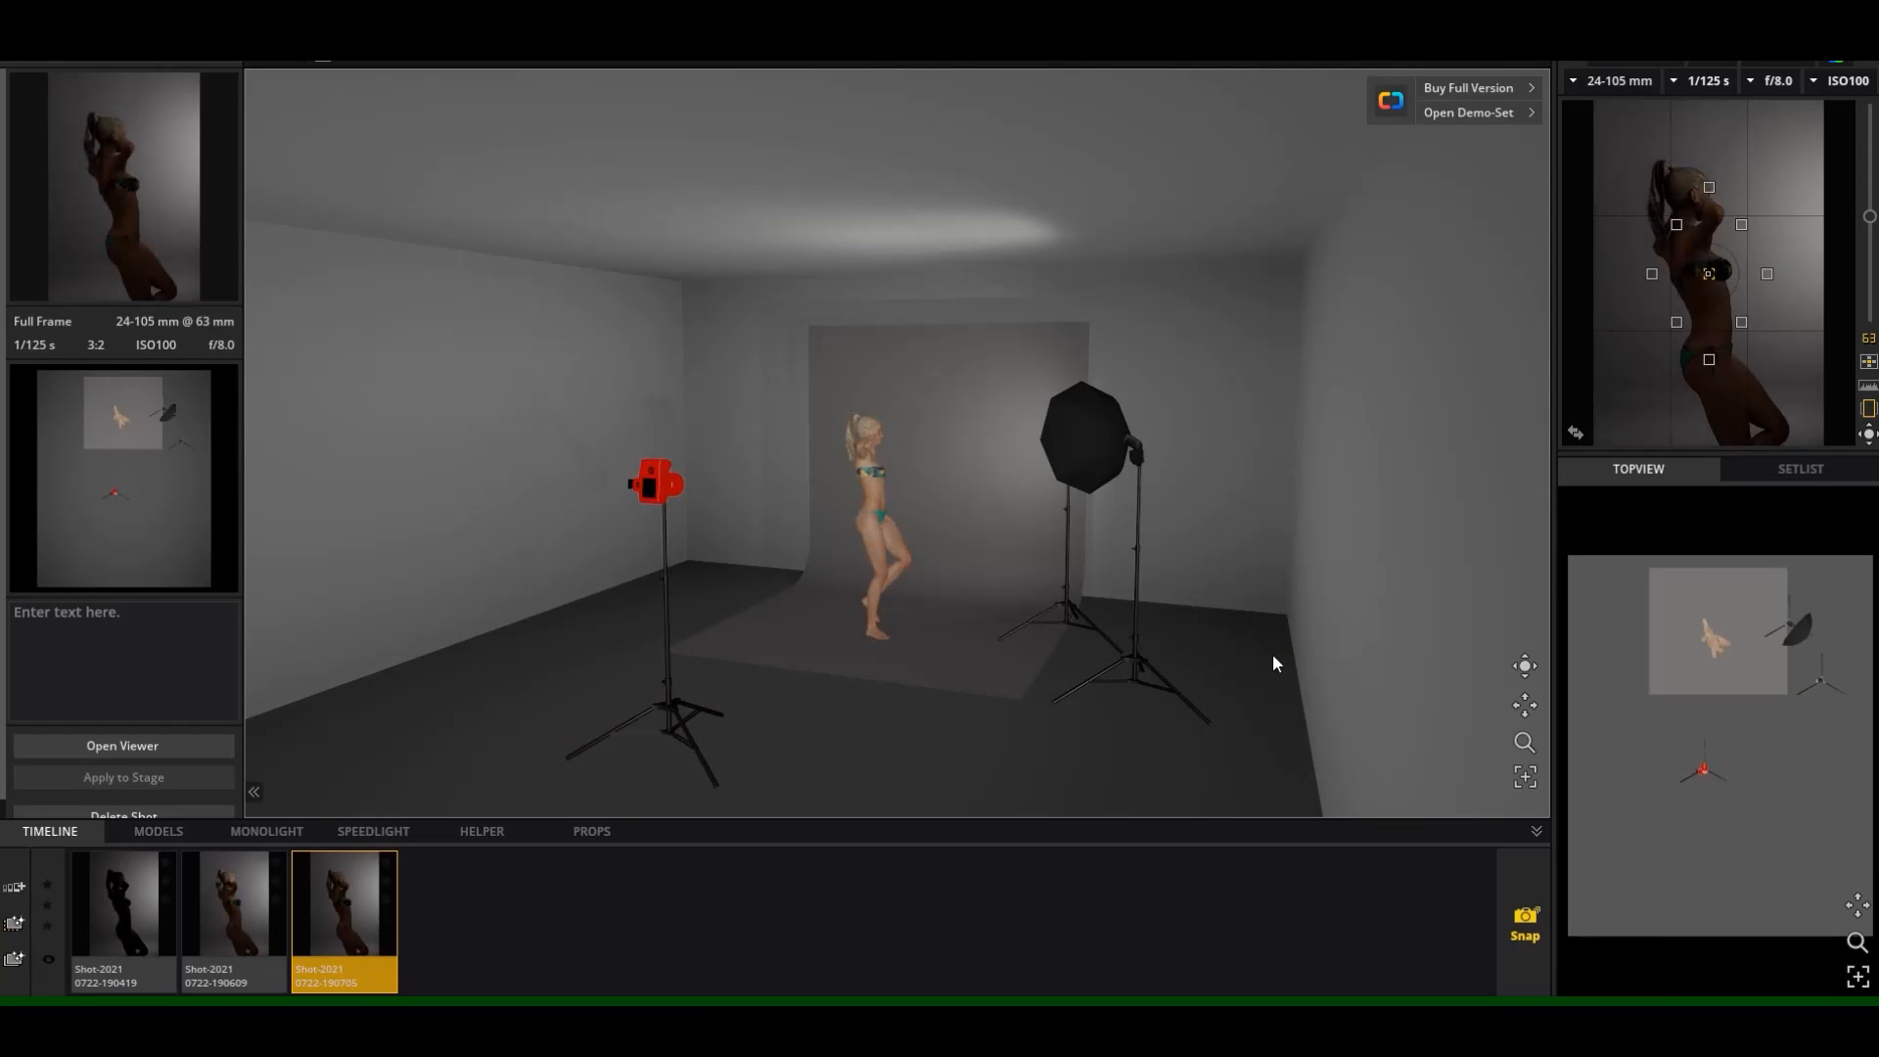
# Look through the model's style options, enable posing mode for her, and rotate her head towards the camera.
pyautogui.click(875, 468)
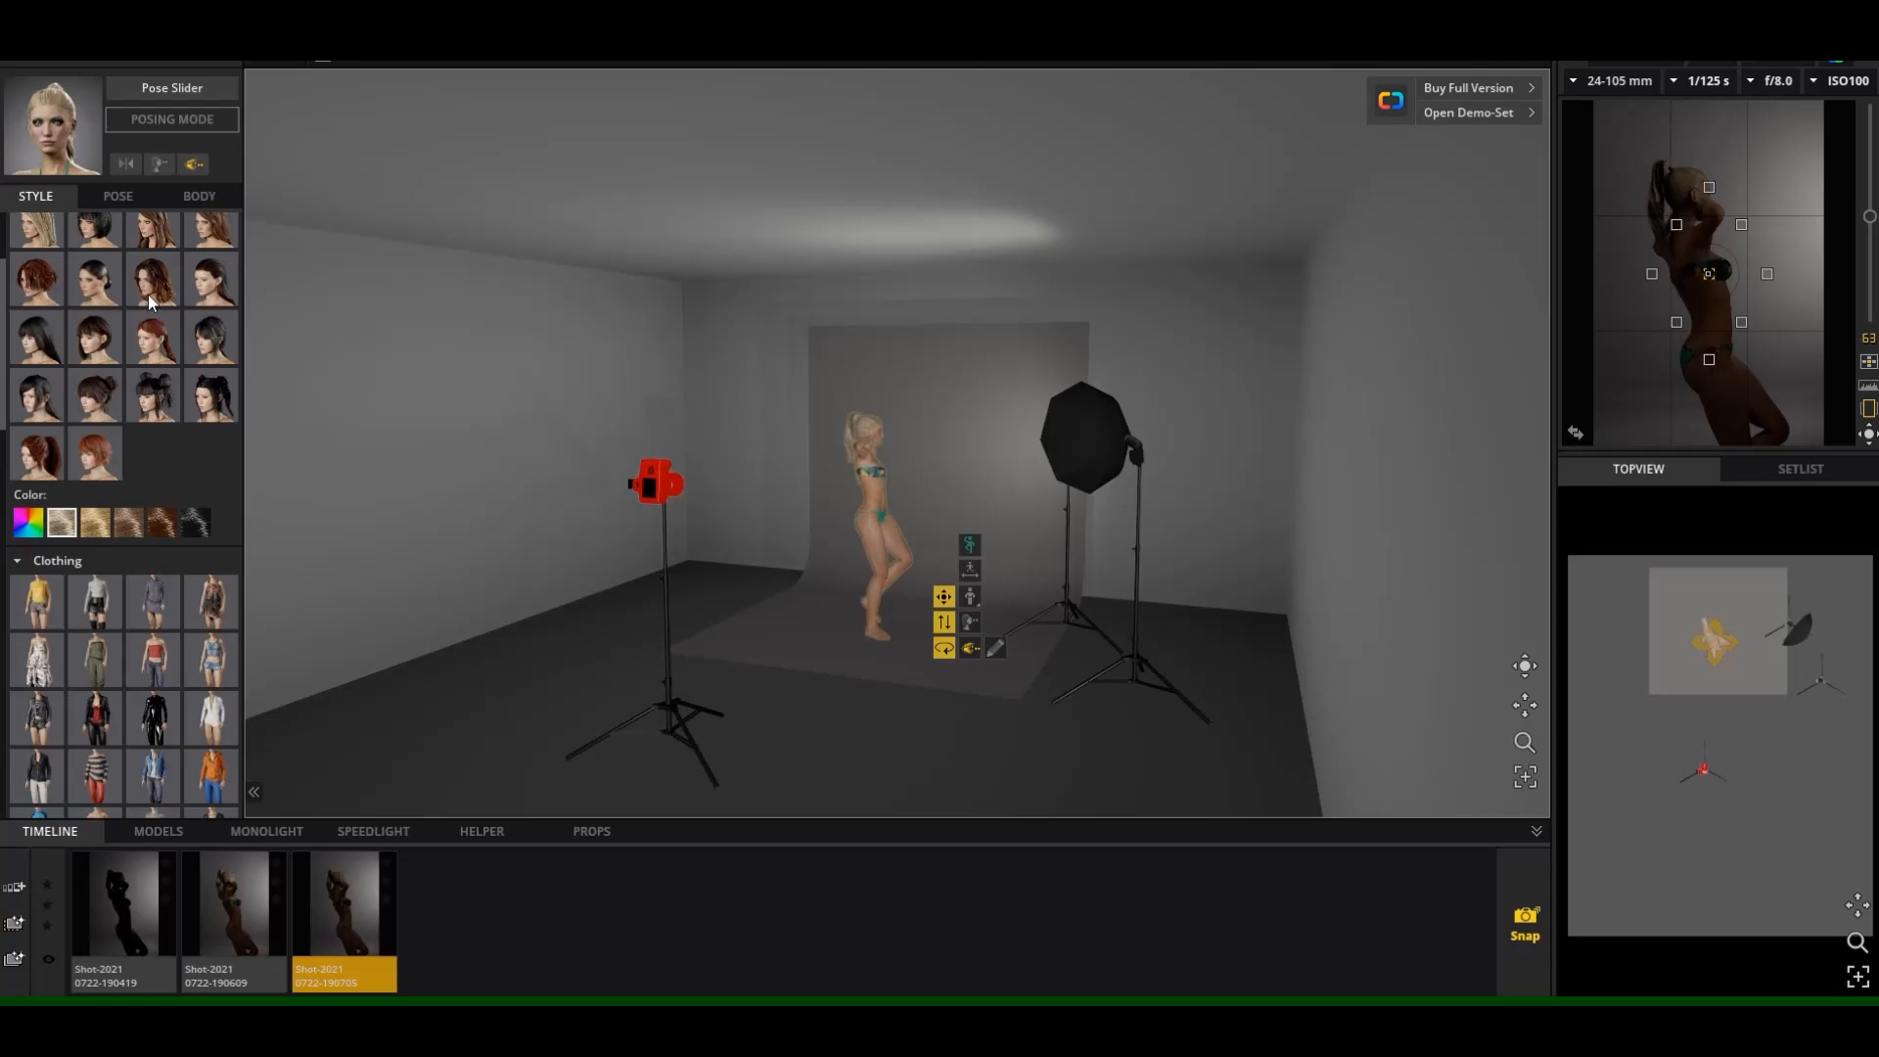
pyautogui.scroll(-6, 105, 225)
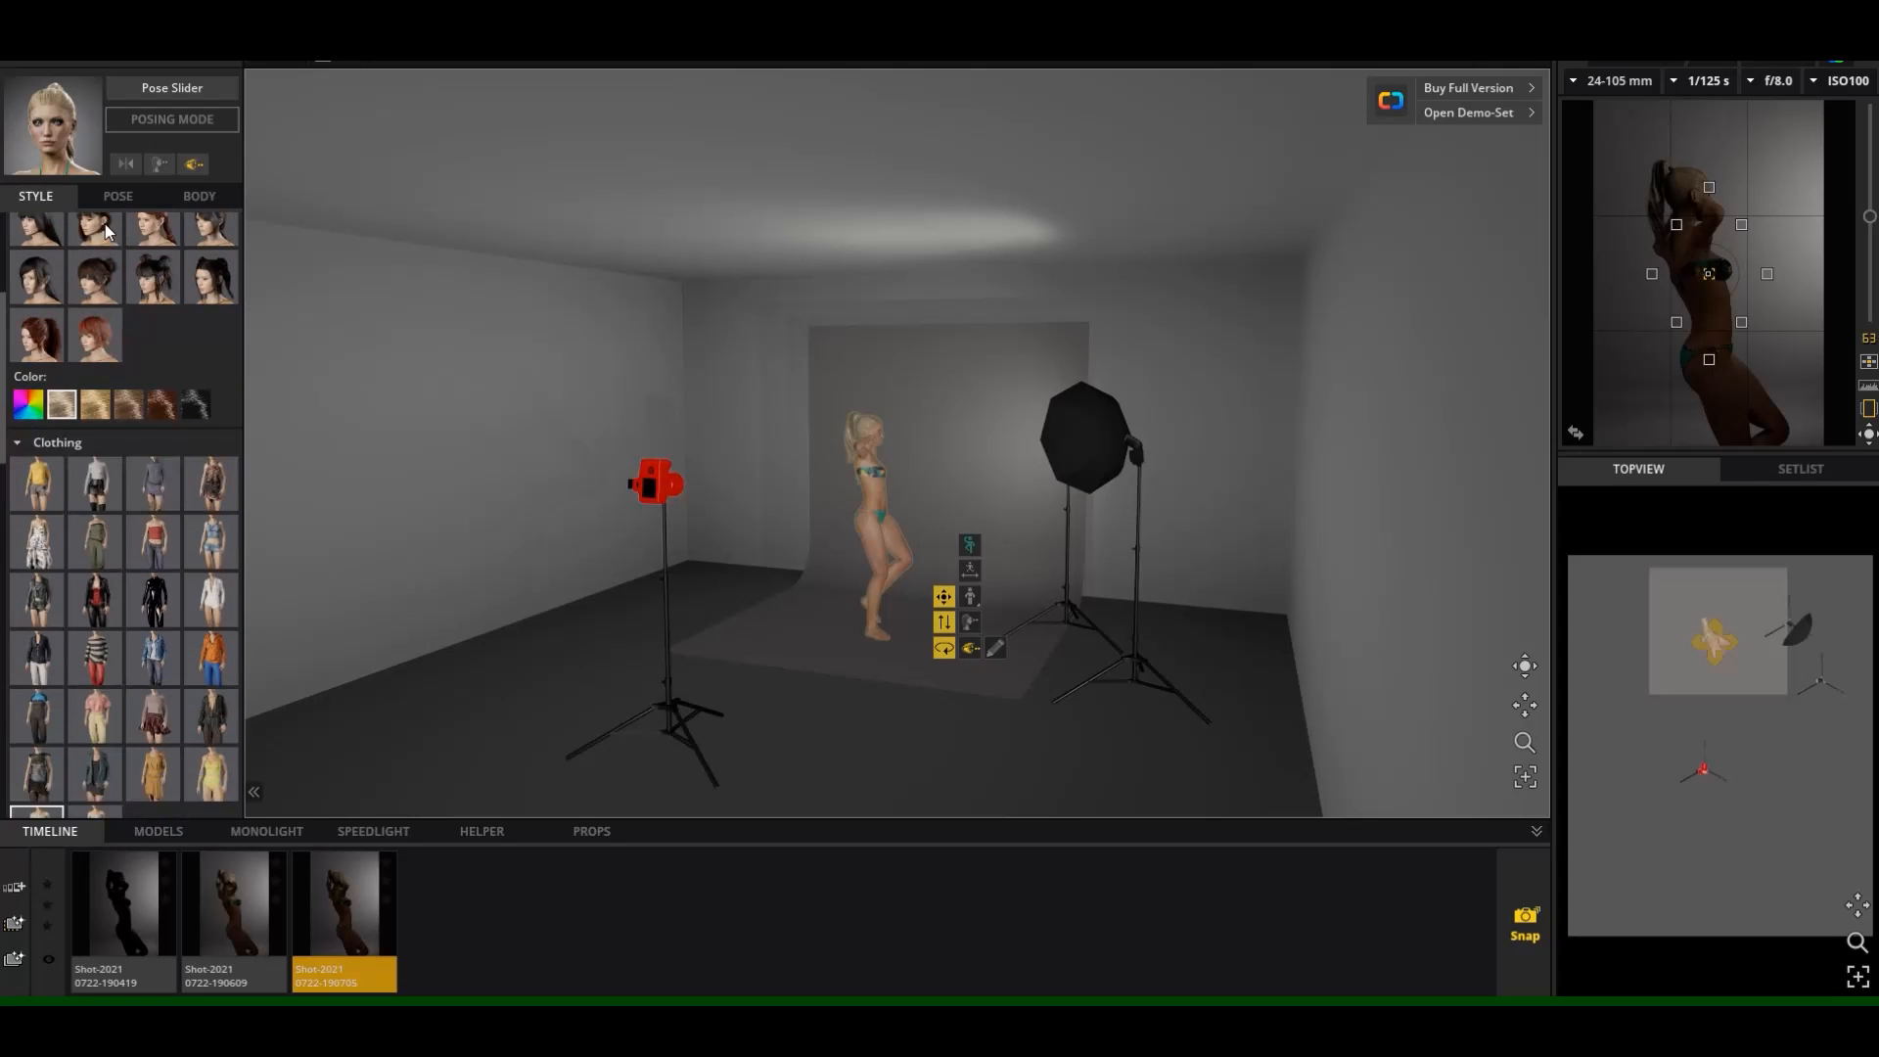
pyautogui.scroll(-6, 105, 227)
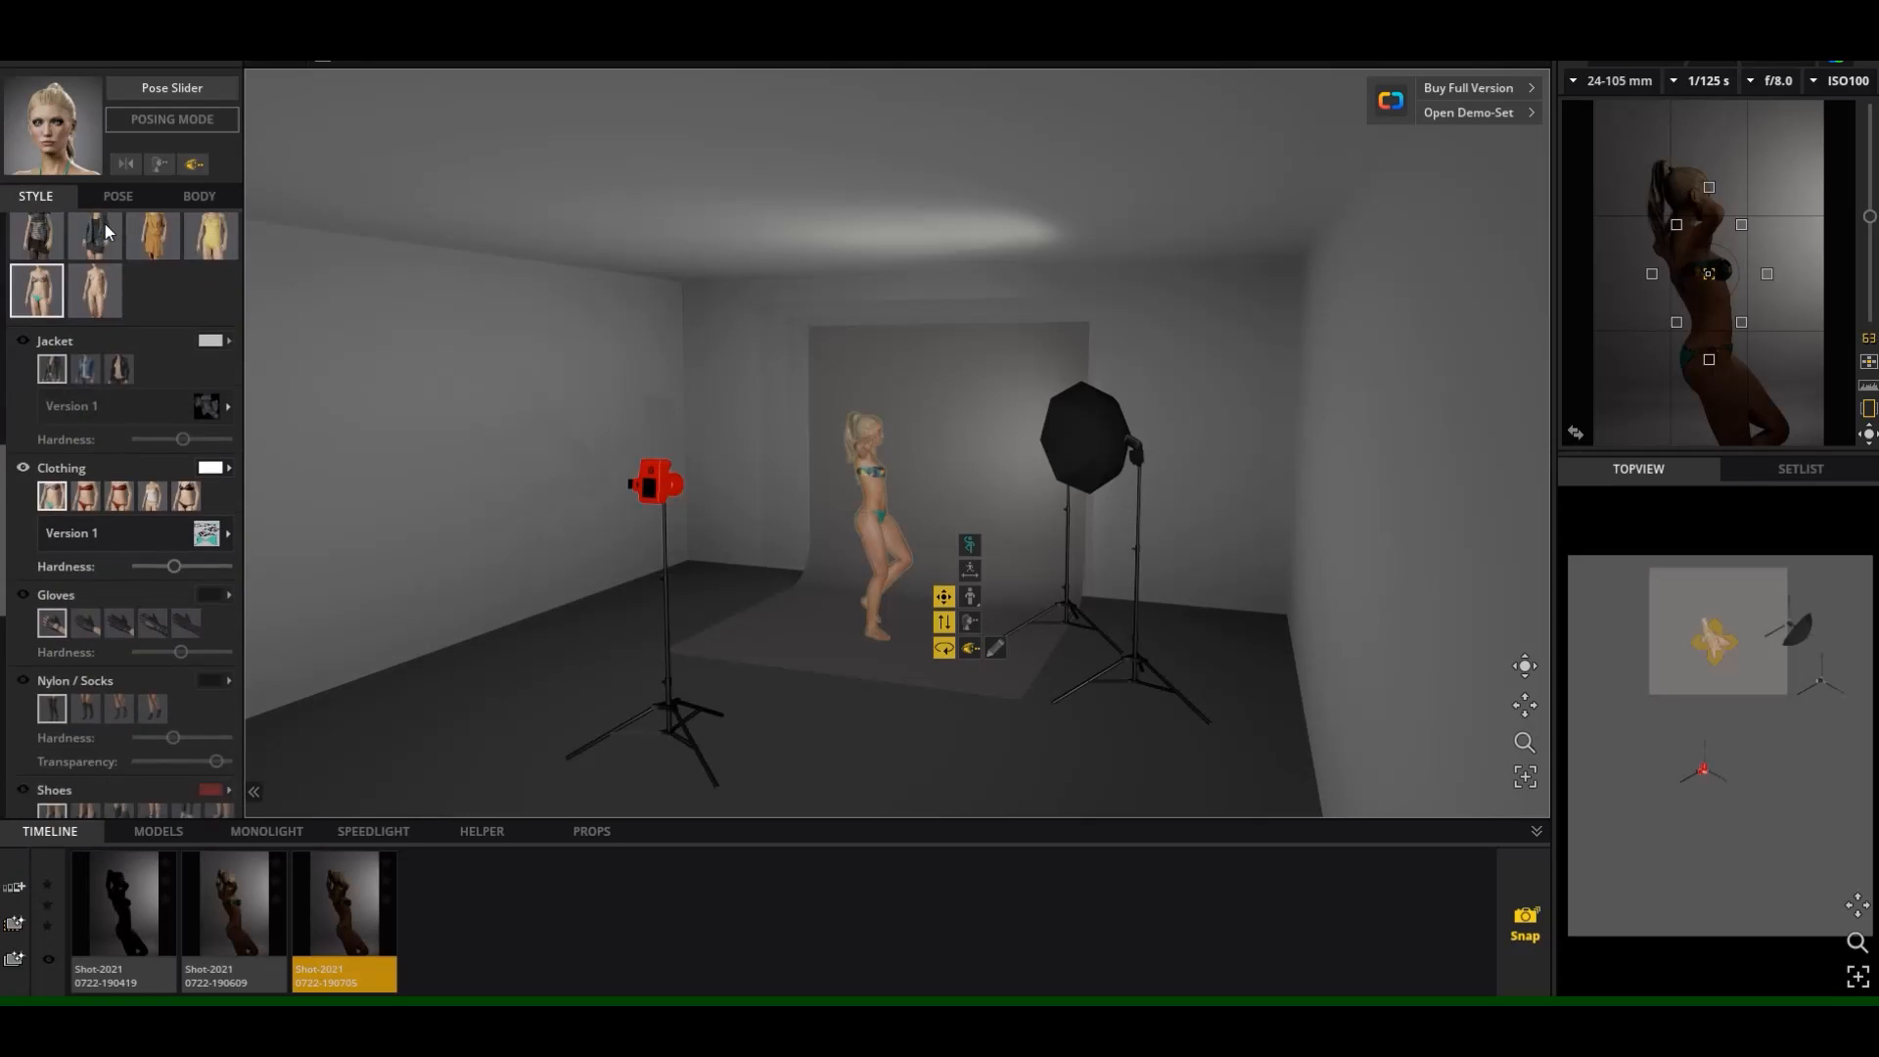
pyautogui.scroll(-5, 104, 222)
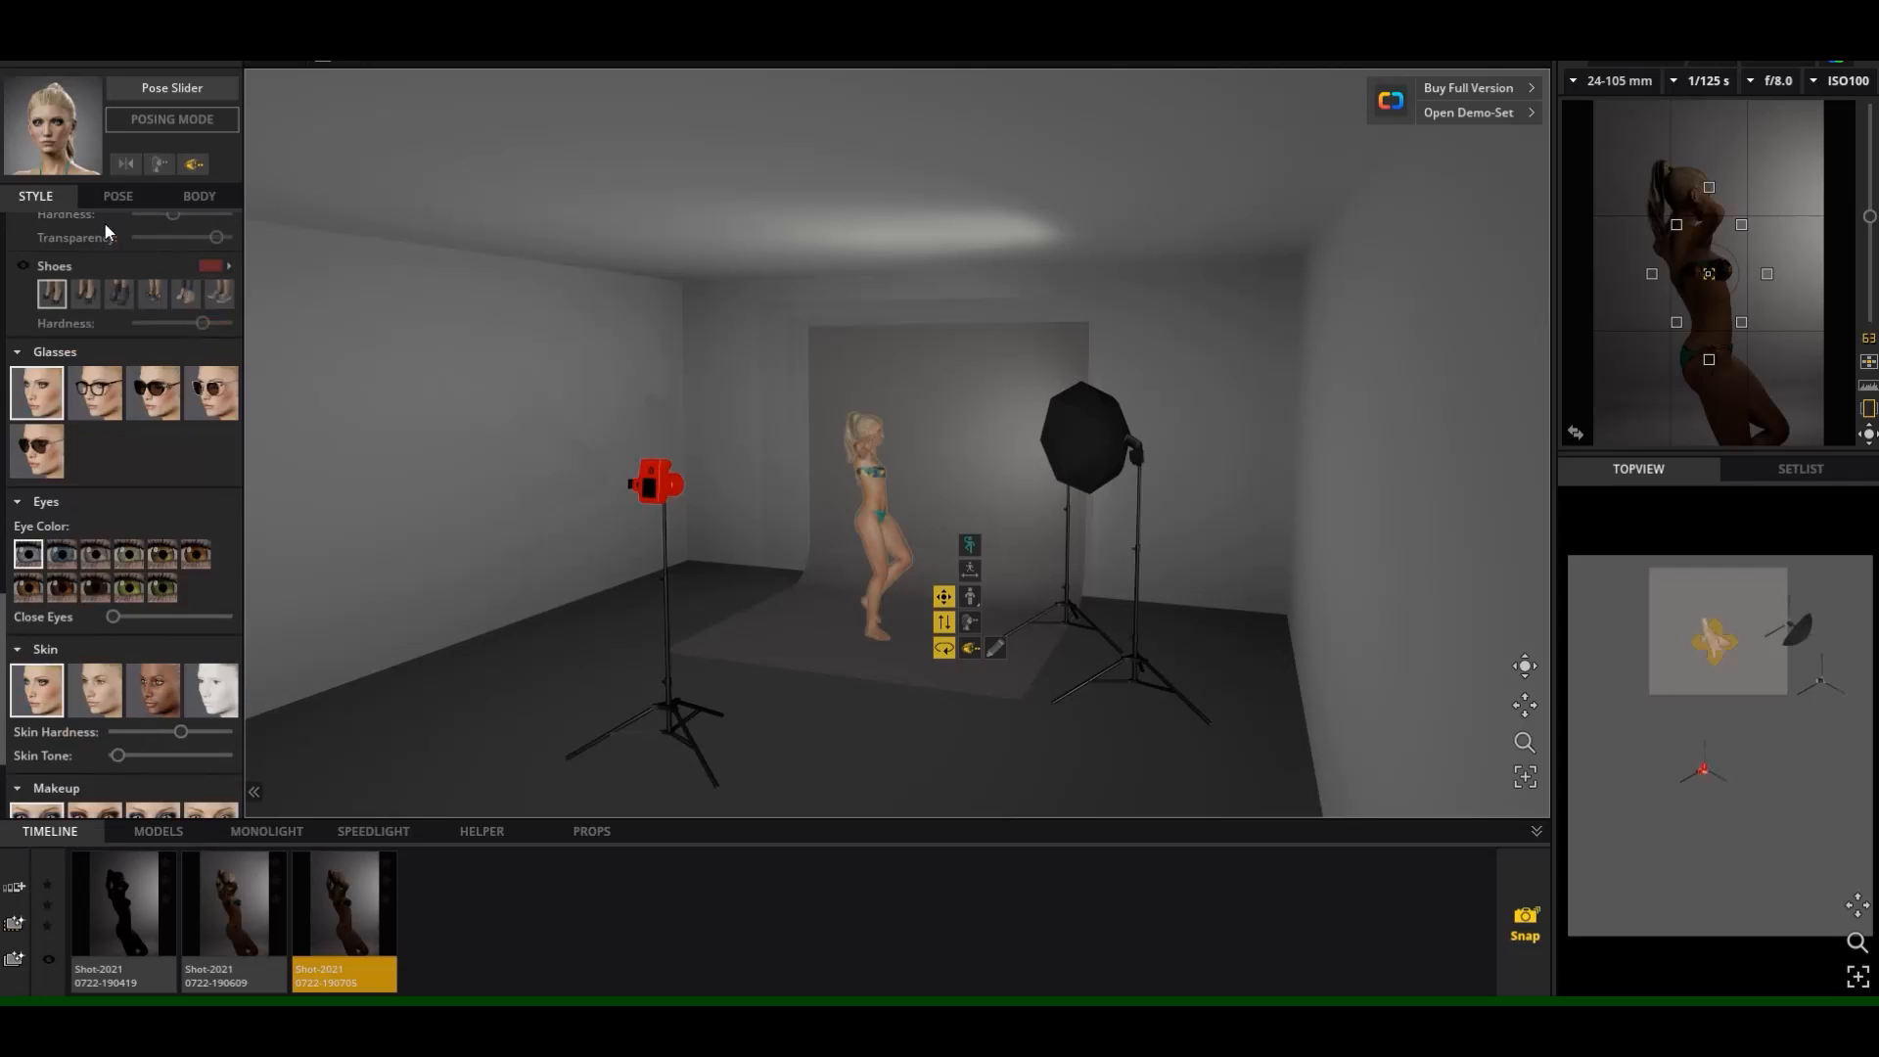
pyautogui.scroll(5, 104, 223)
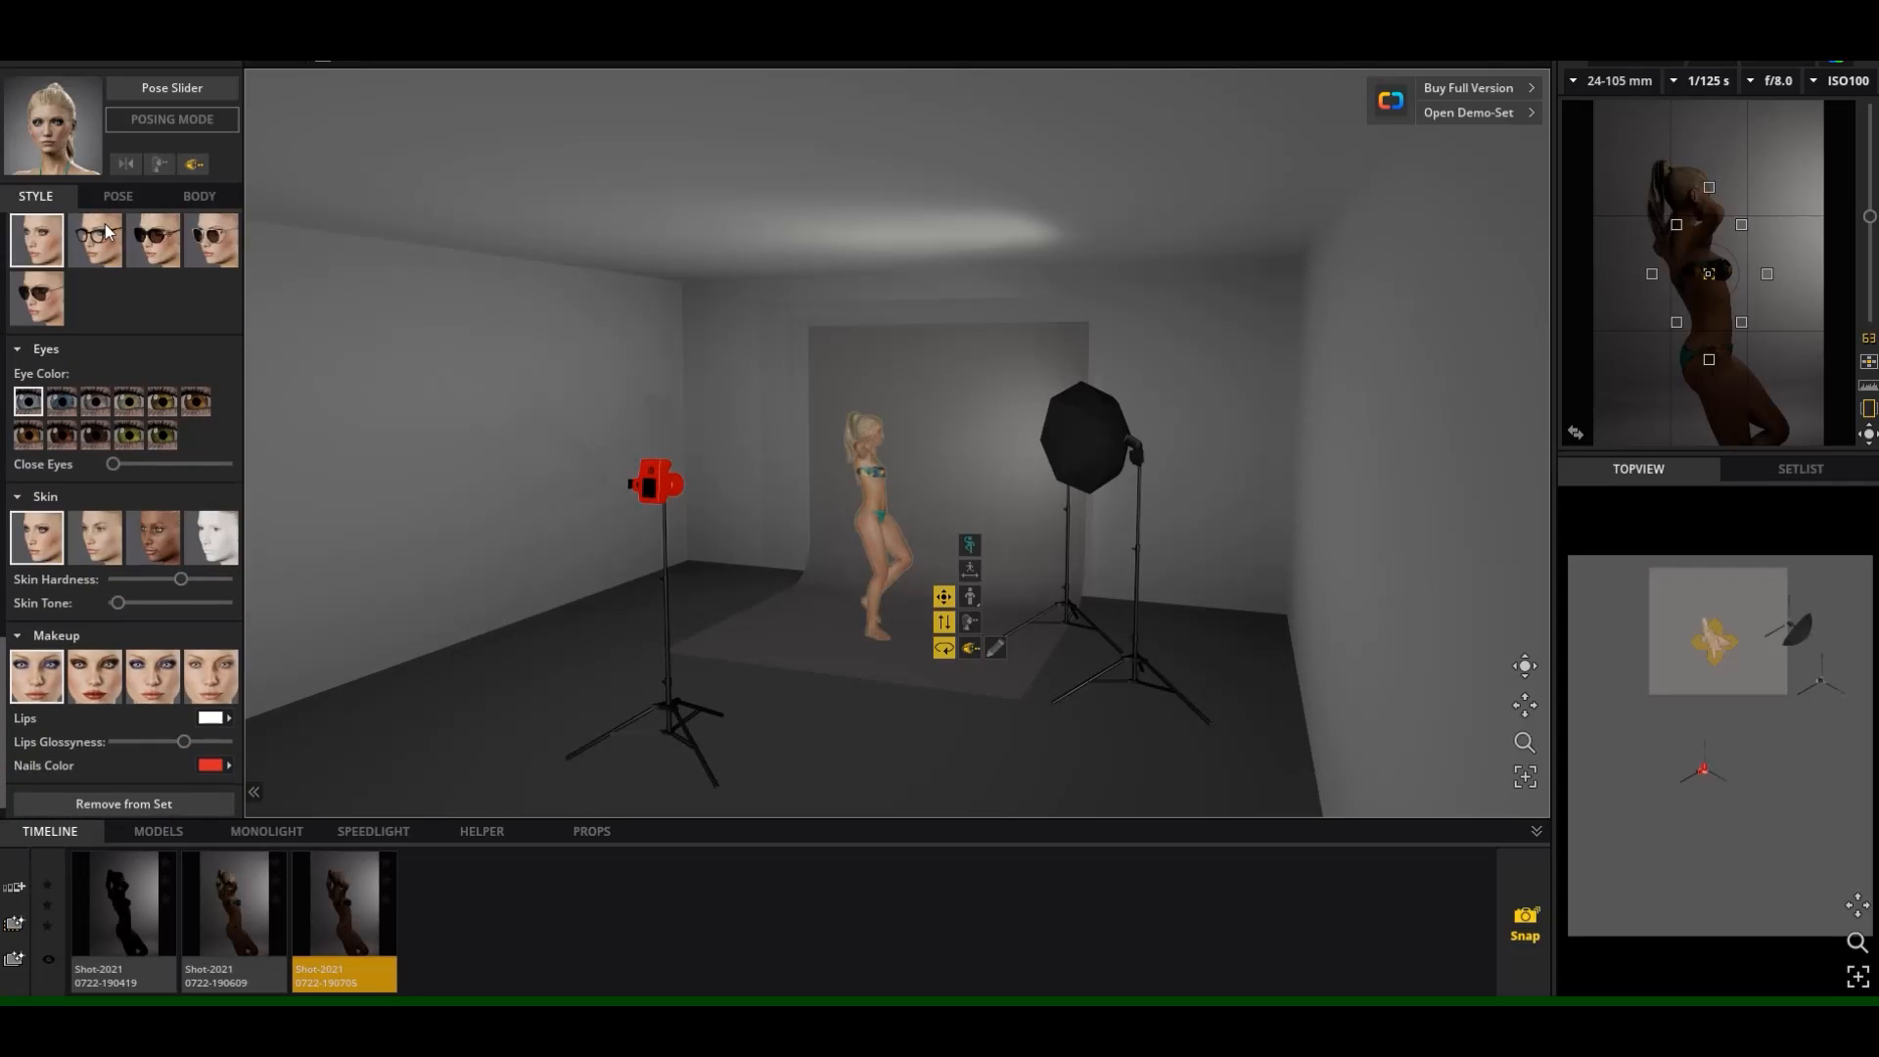
pyautogui.scroll(2, 104, 221)
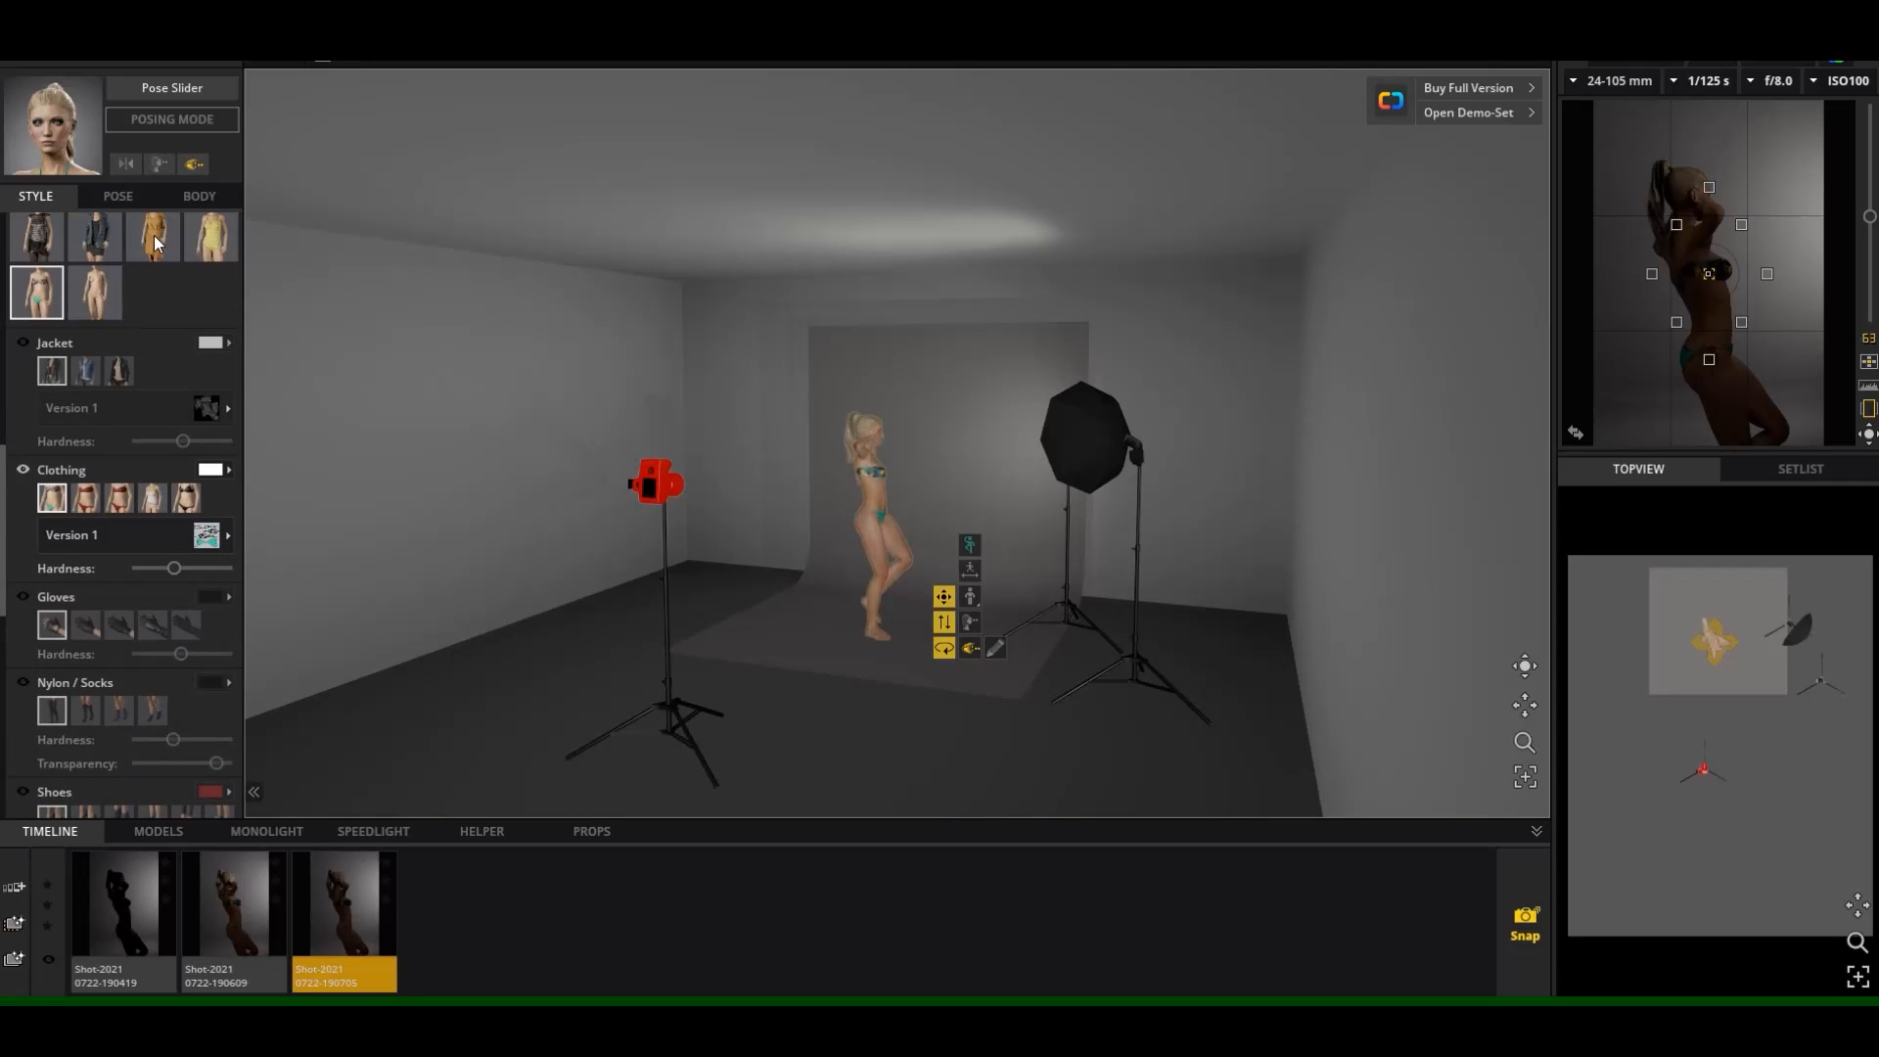
pyautogui.click(167, 121)
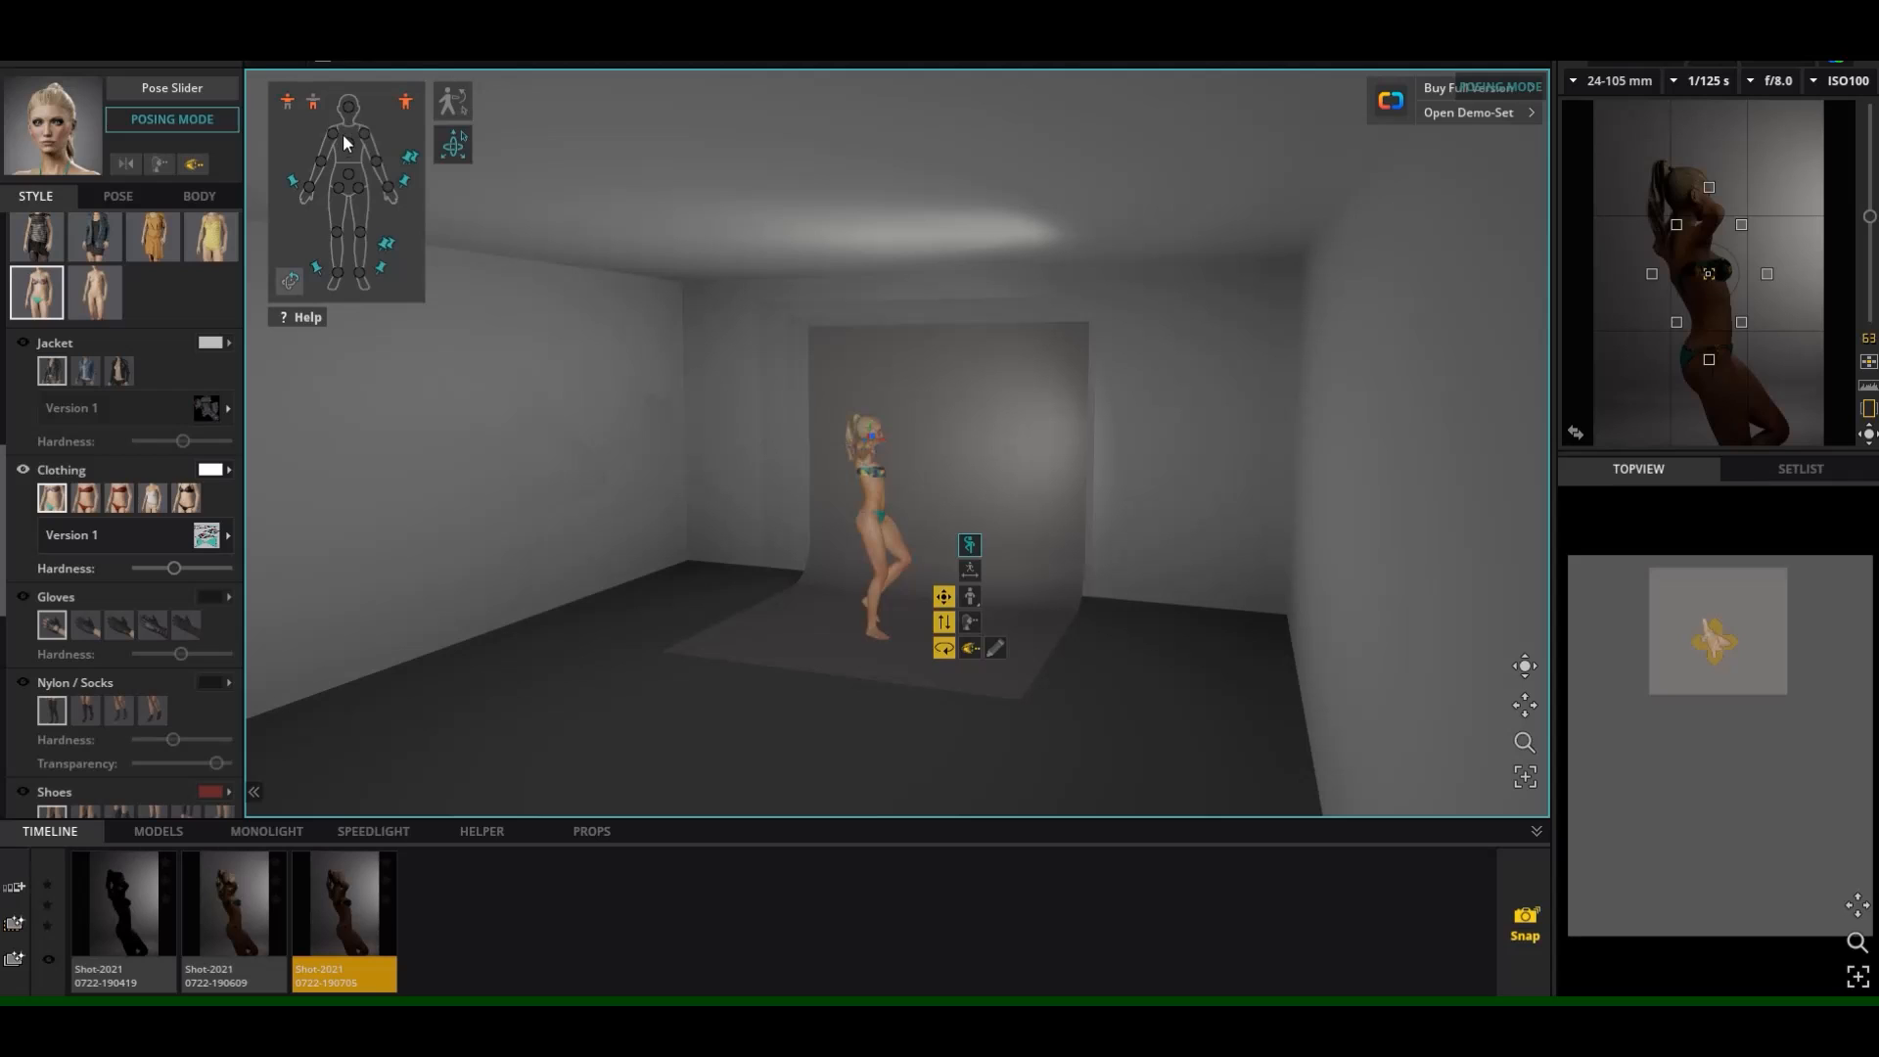
pyautogui.click(969, 624)
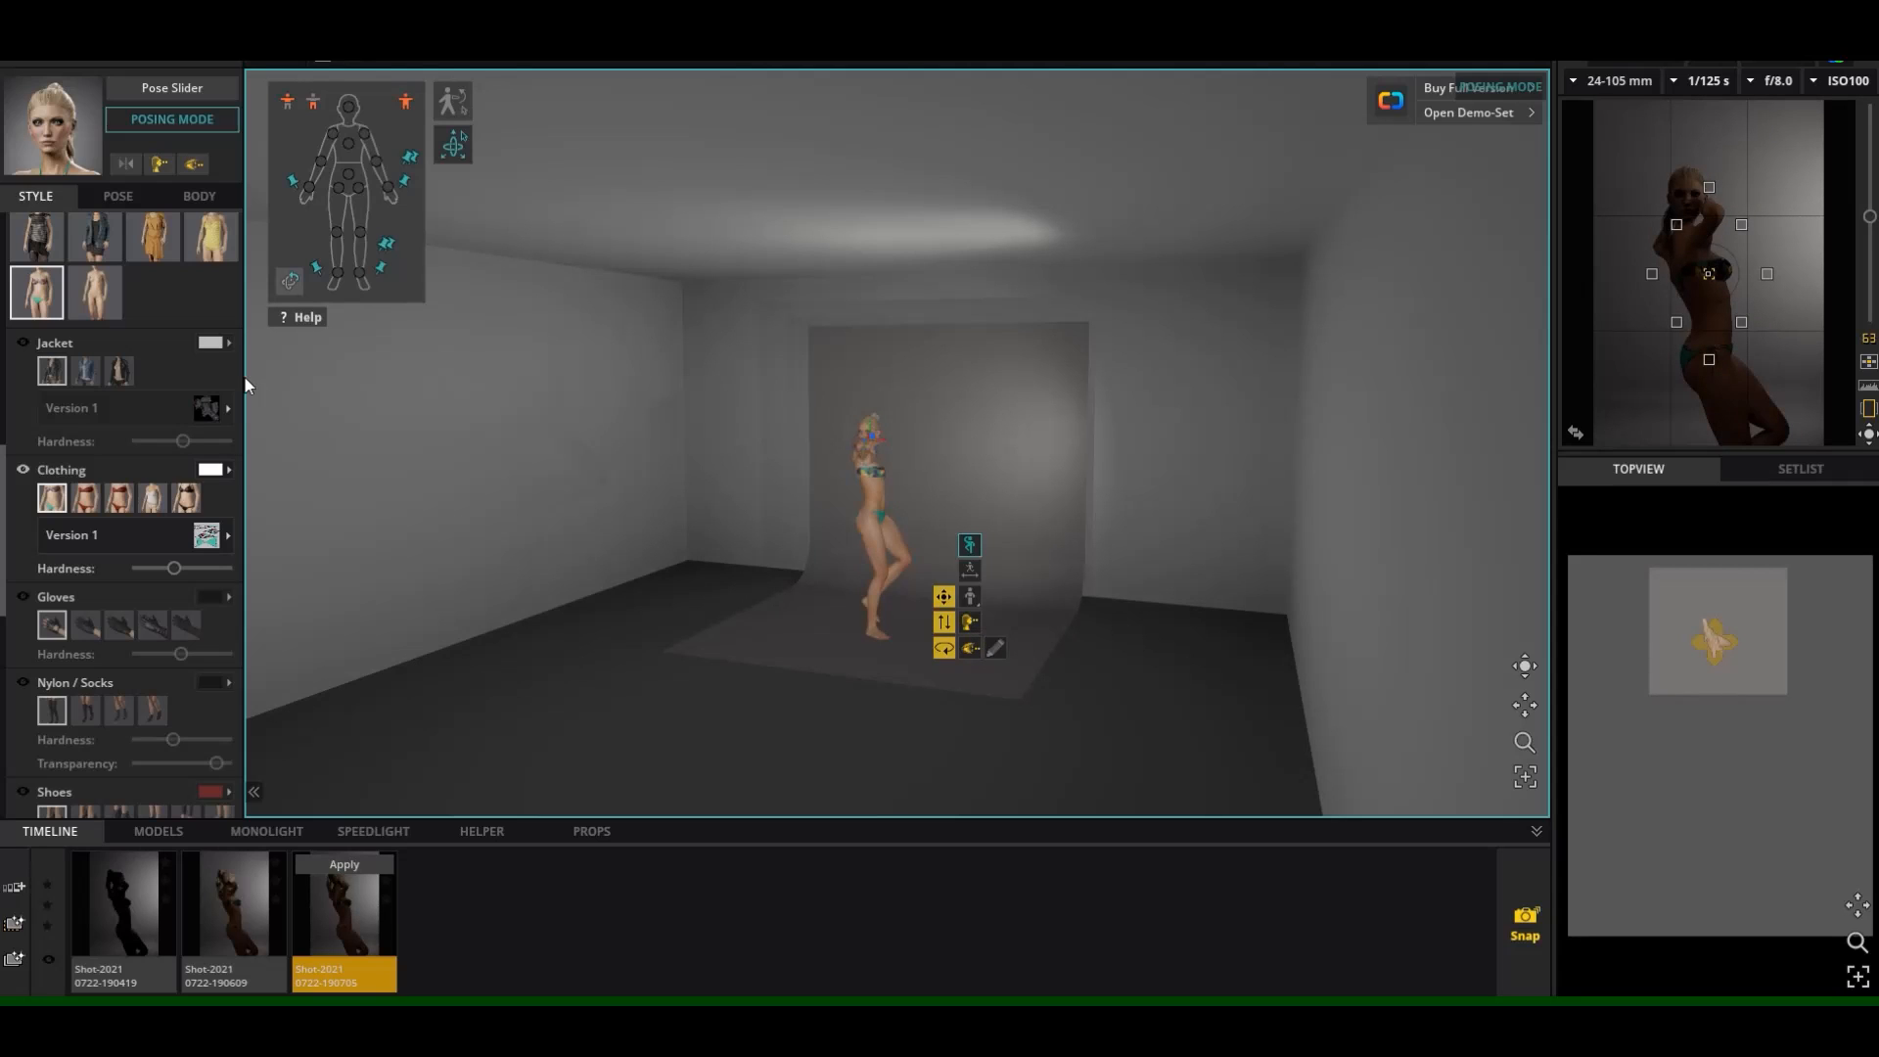
# Switch the model to the sixth Standing pose on the Pose Slider and rotate her body on the backdrop.
pyautogui.click(178, 92)
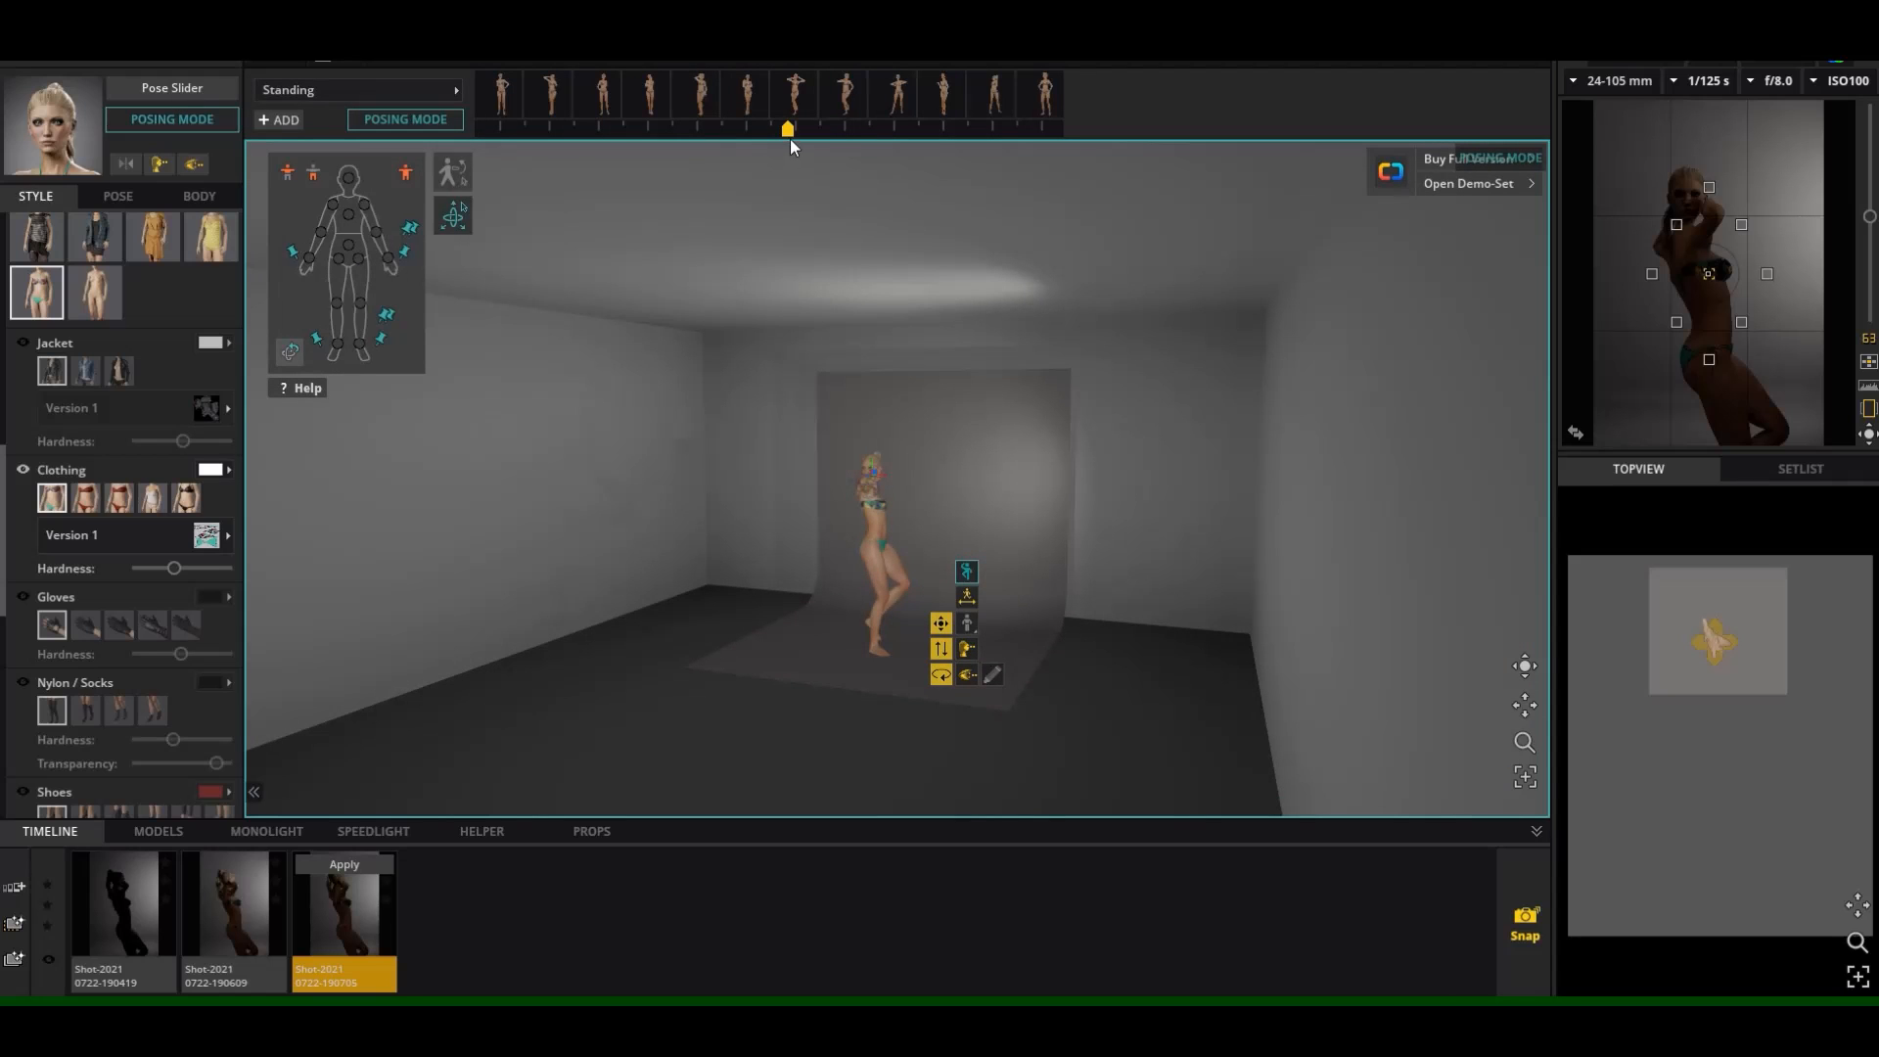
pyautogui.moveTo(788, 140); pyautogui.dragTo(748, 147)
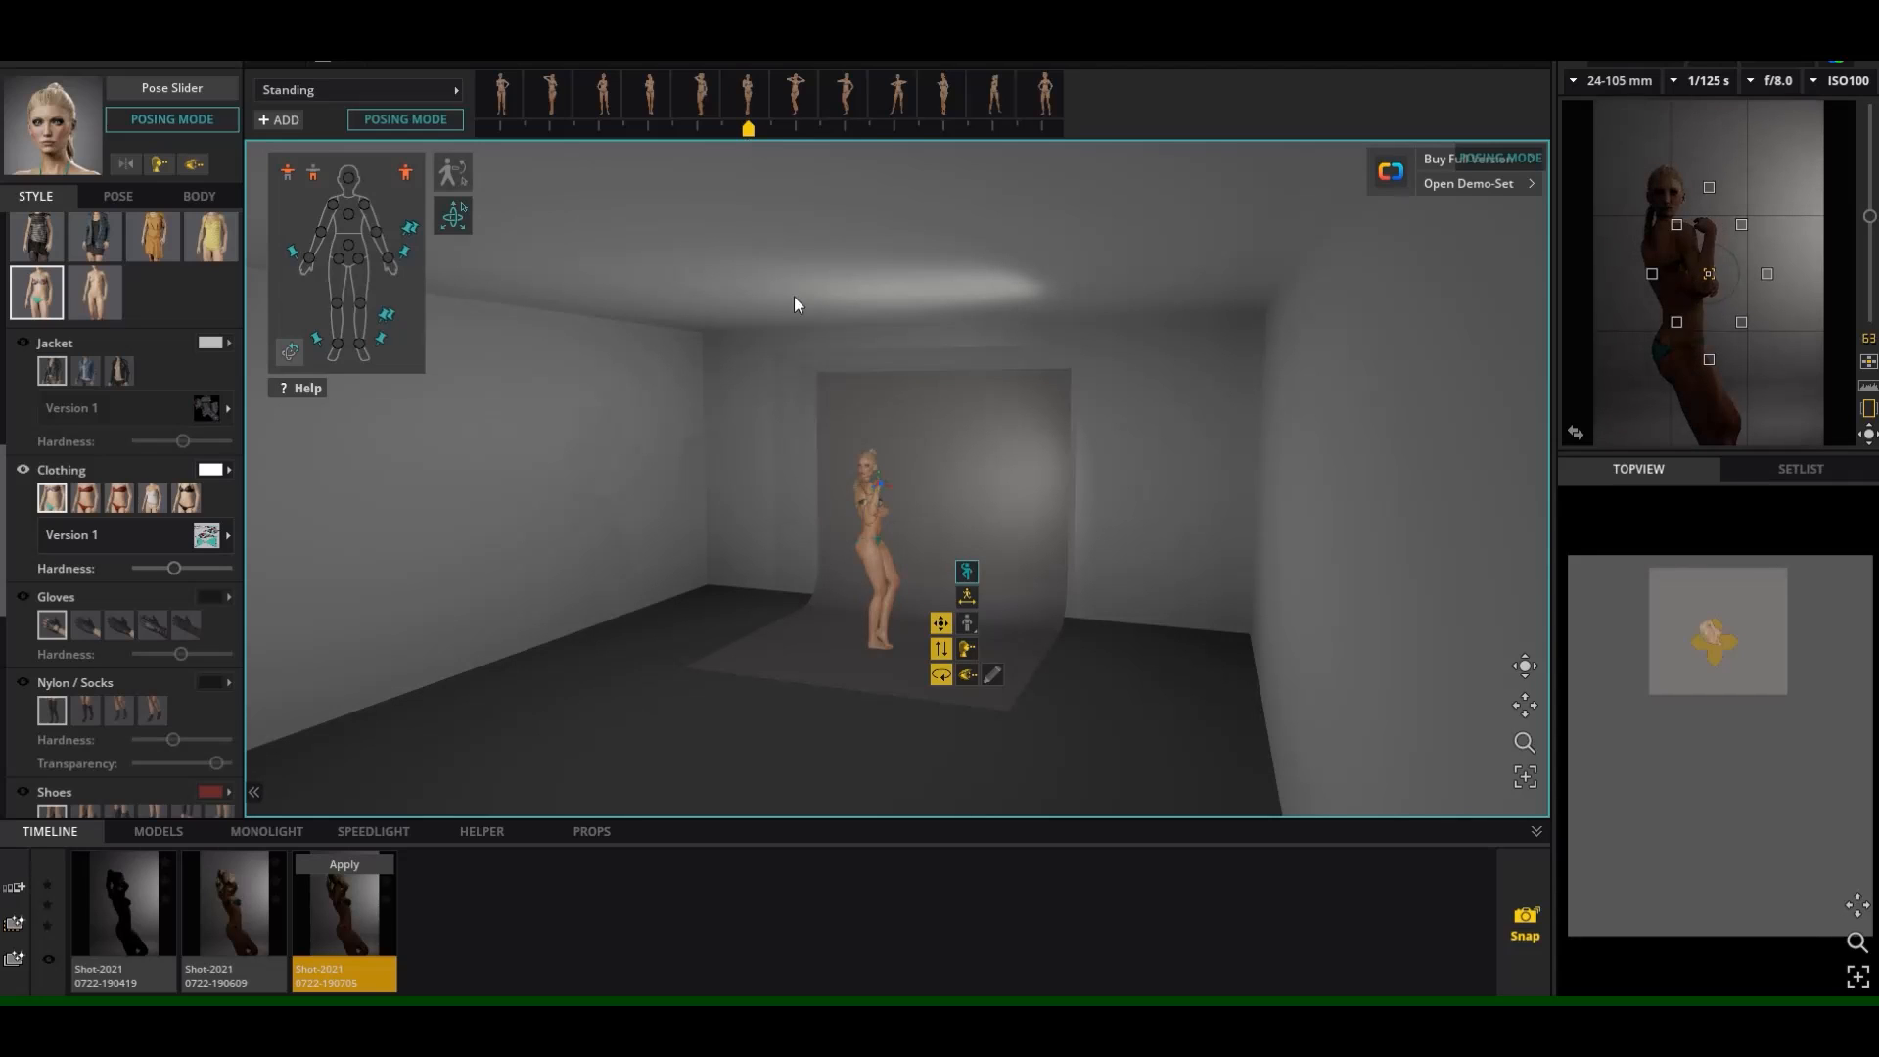
pyautogui.click(880, 642)
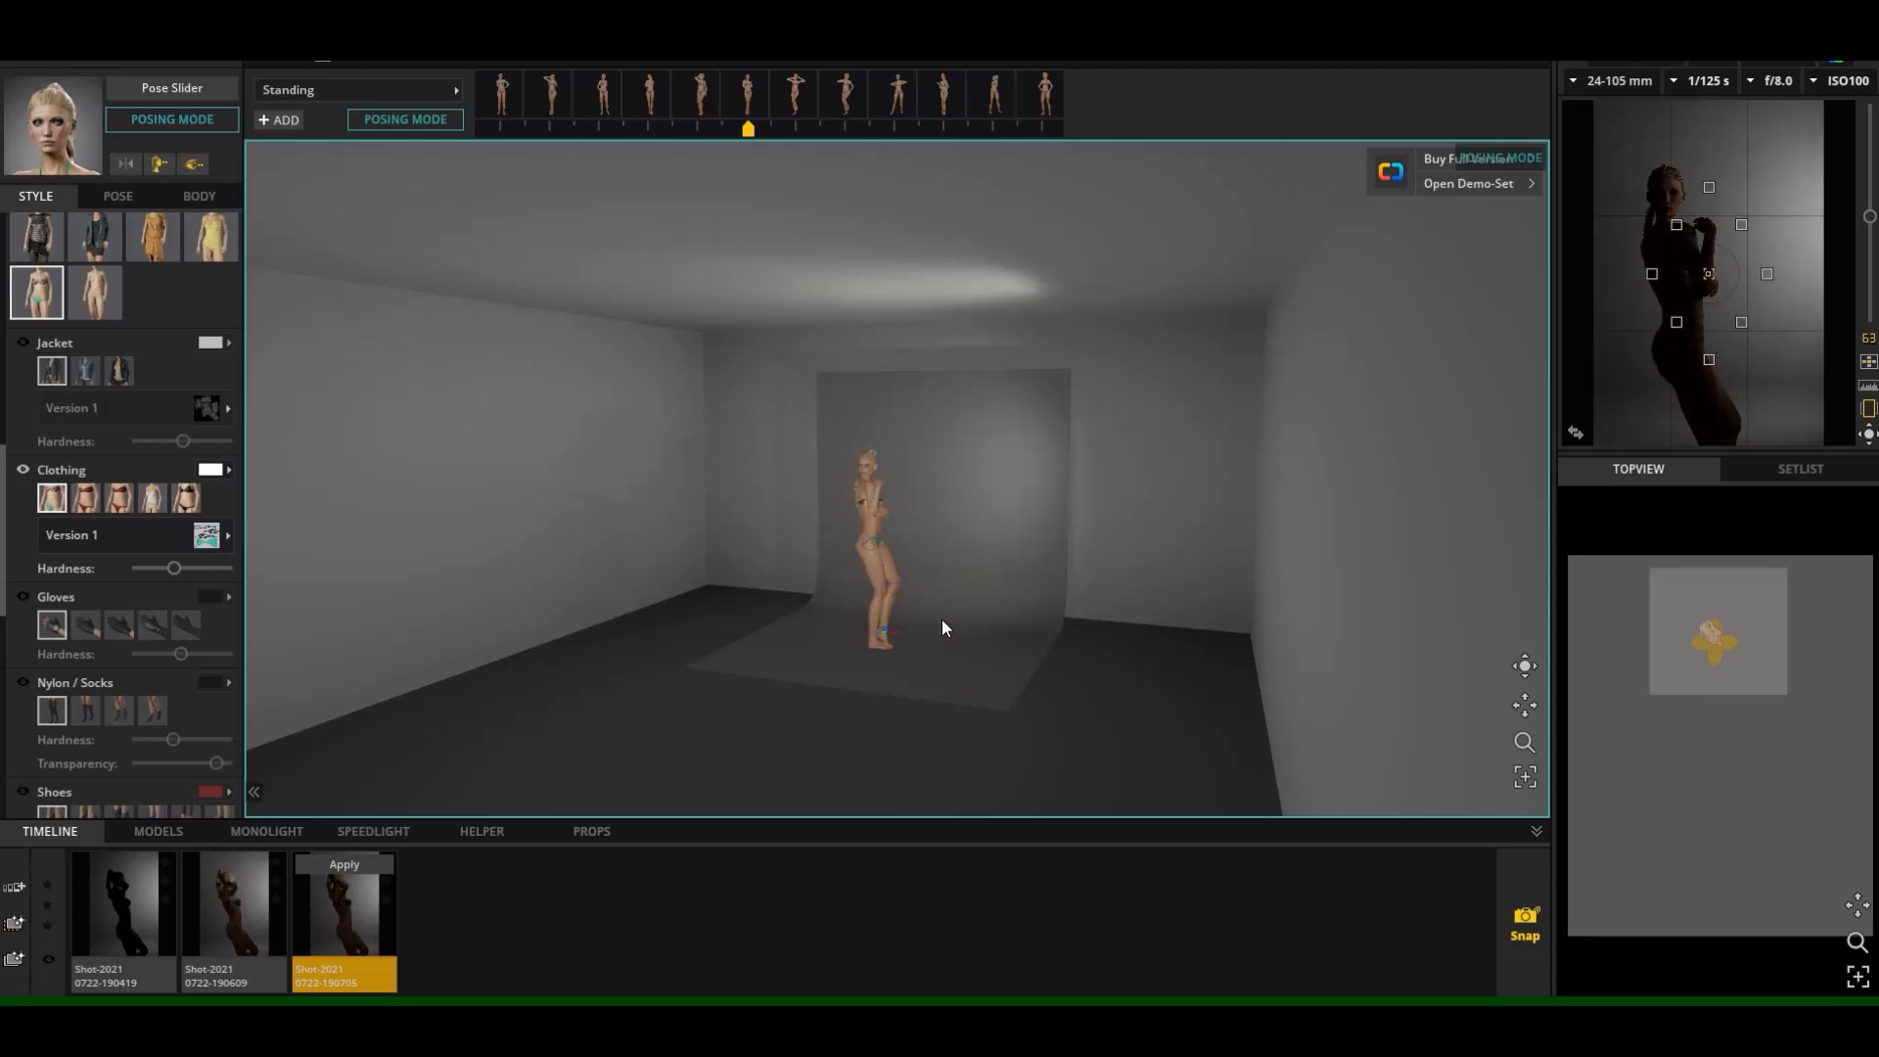
pyautogui.moveTo(942, 670); pyautogui.dragTo(894, 661)
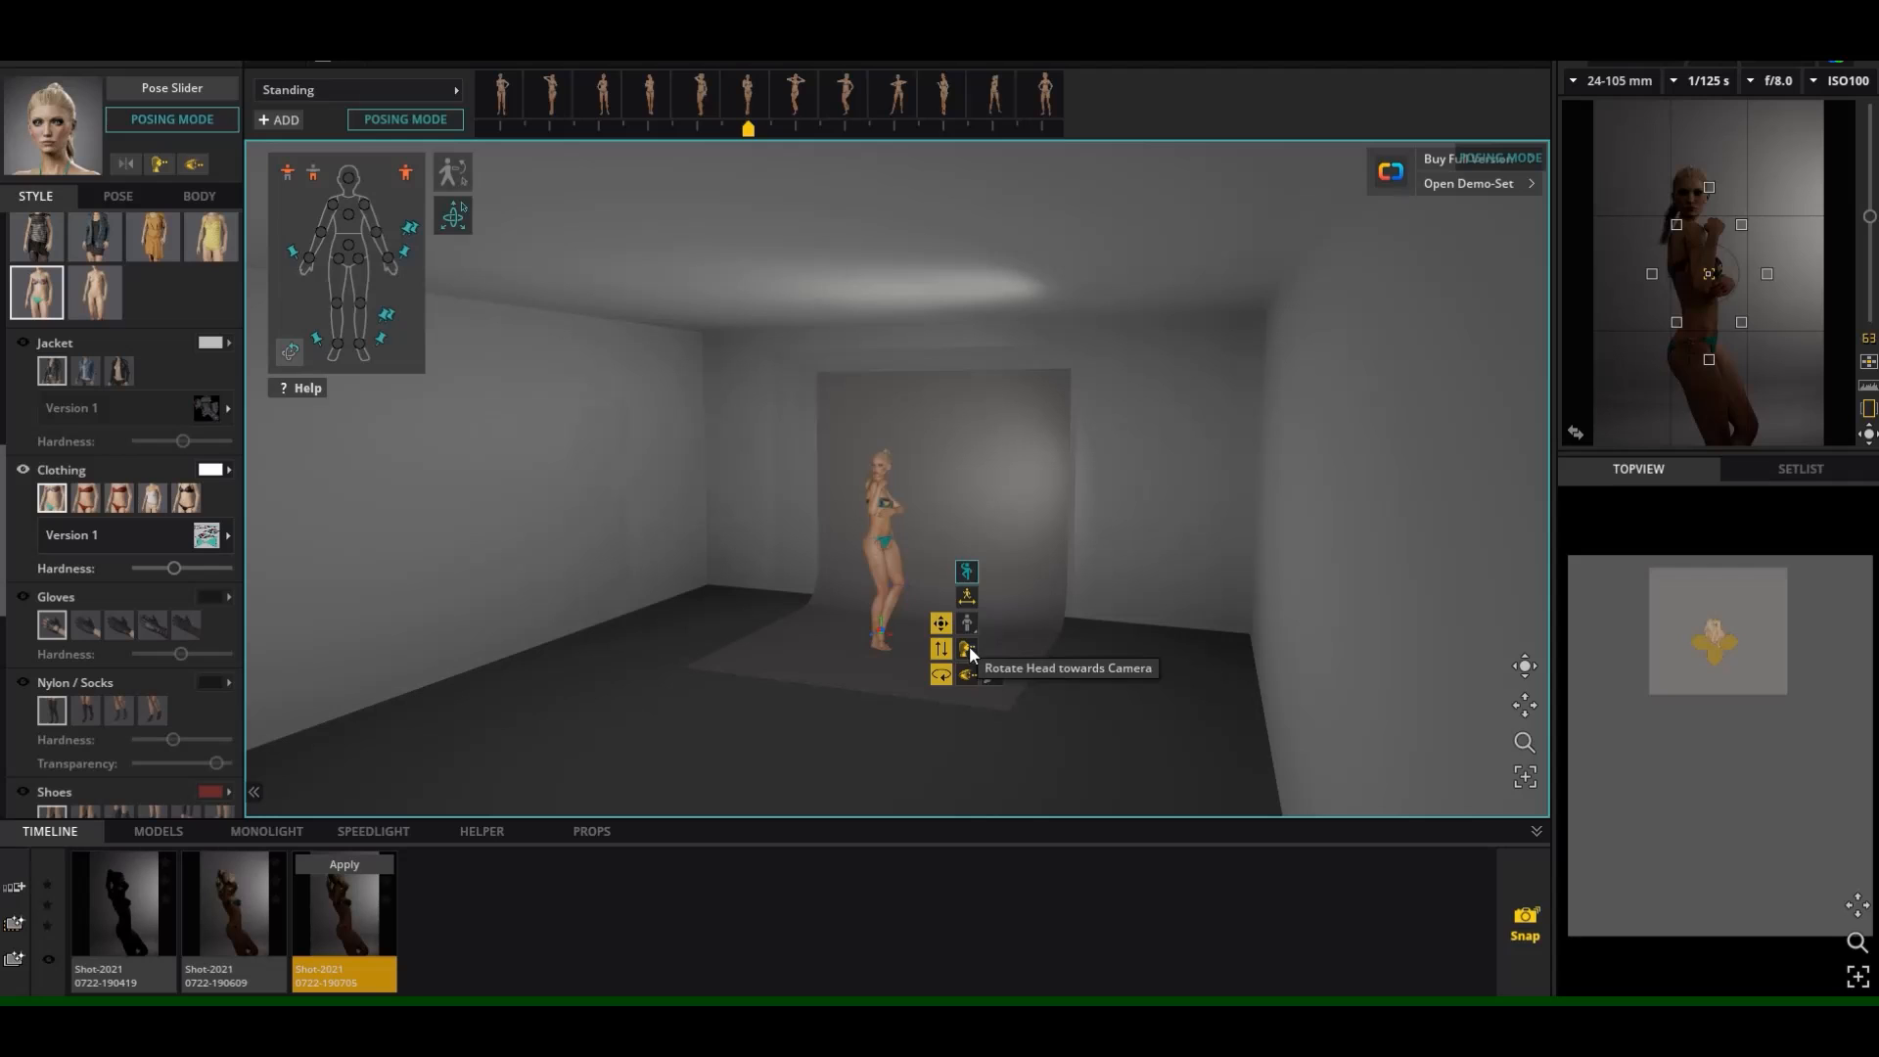
# Turn off the model's head rotation towards the camera so her face stays in profile, and leave posing mode.
pyautogui.click(969, 648)
pyautogui.click(967, 648)
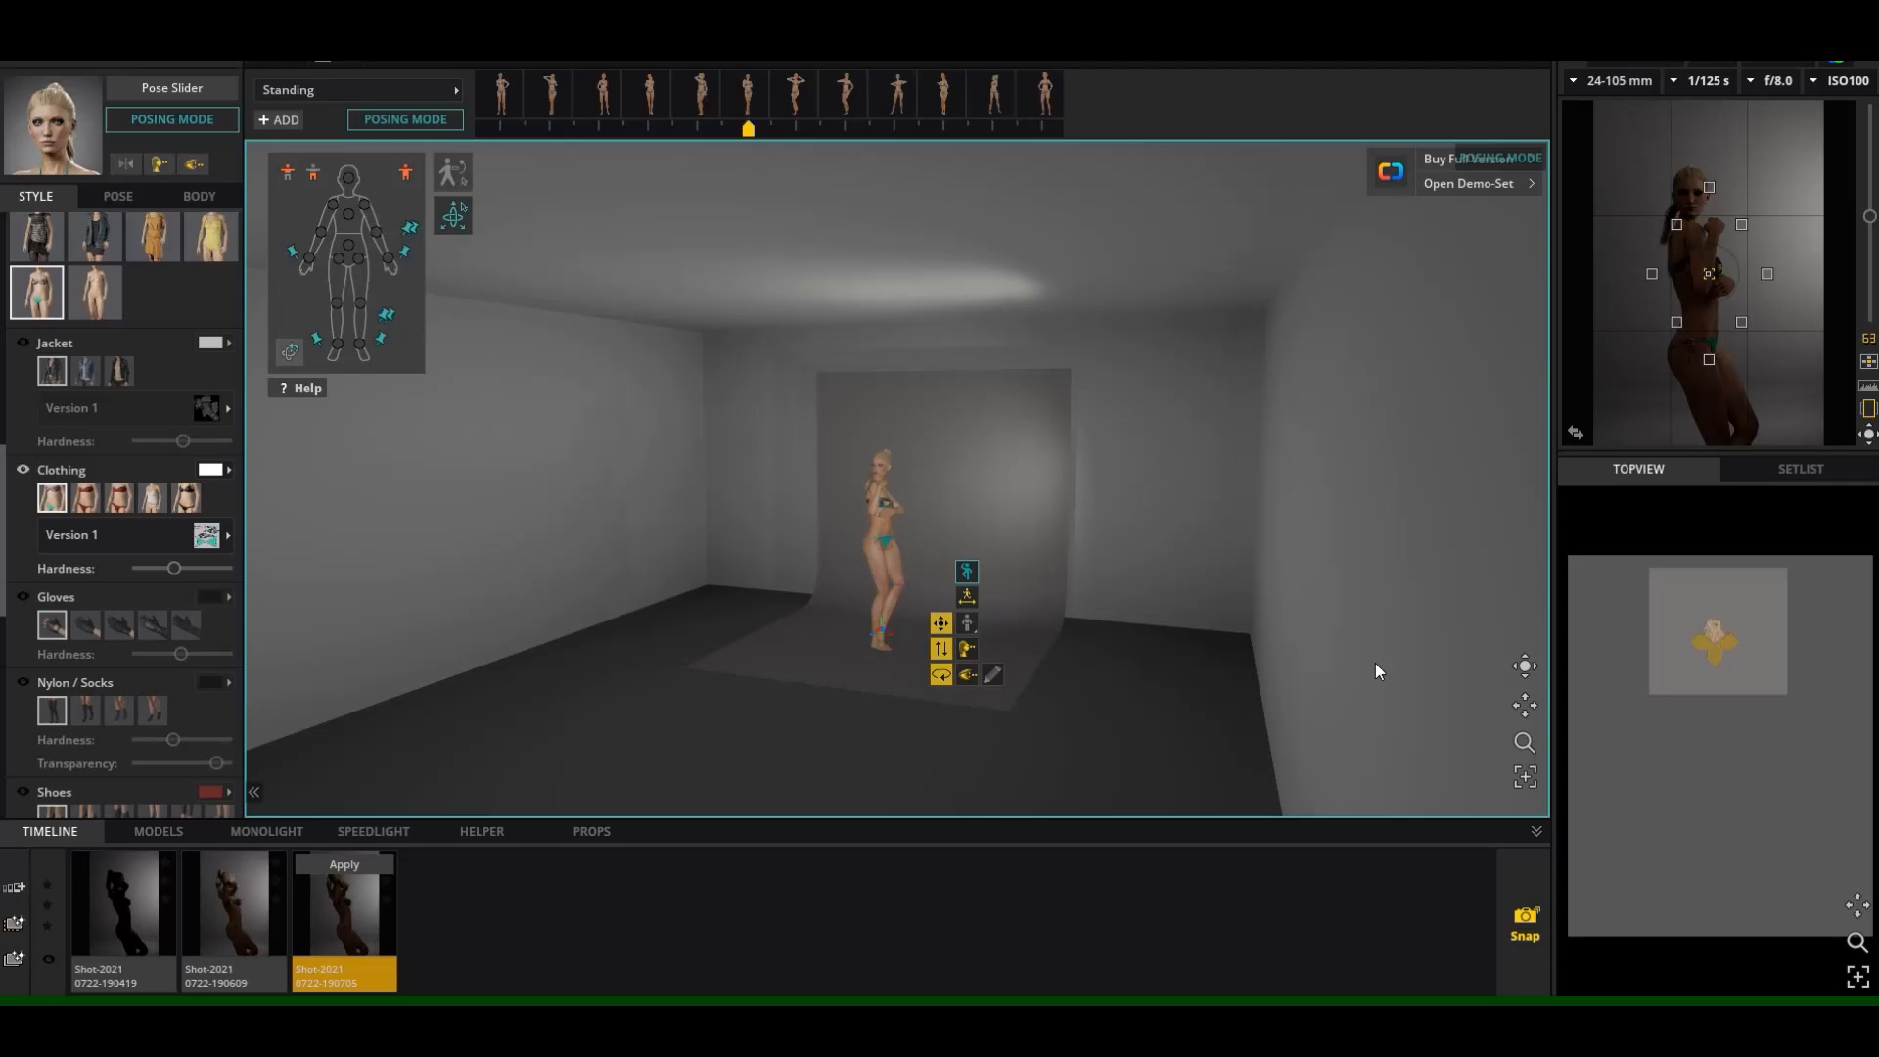
pyautogui.click(969, 649)
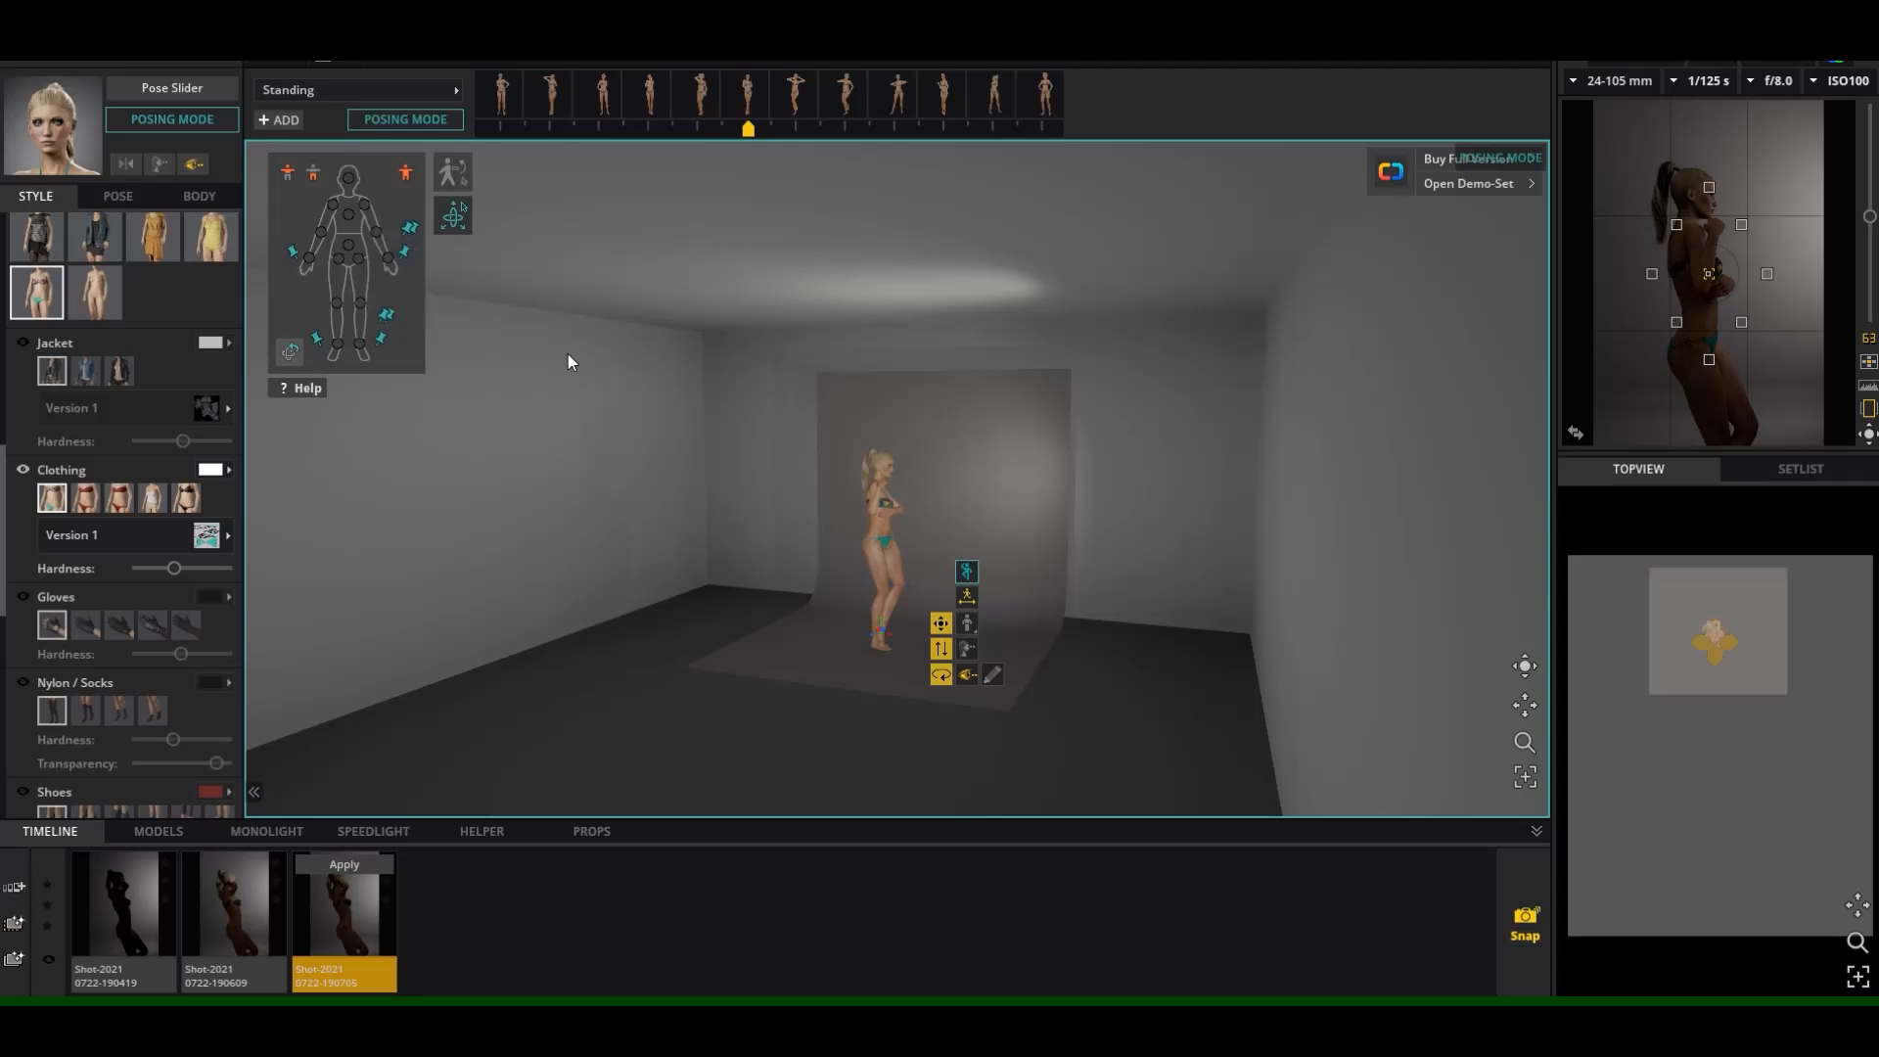
pyautogui.click(208, 125)
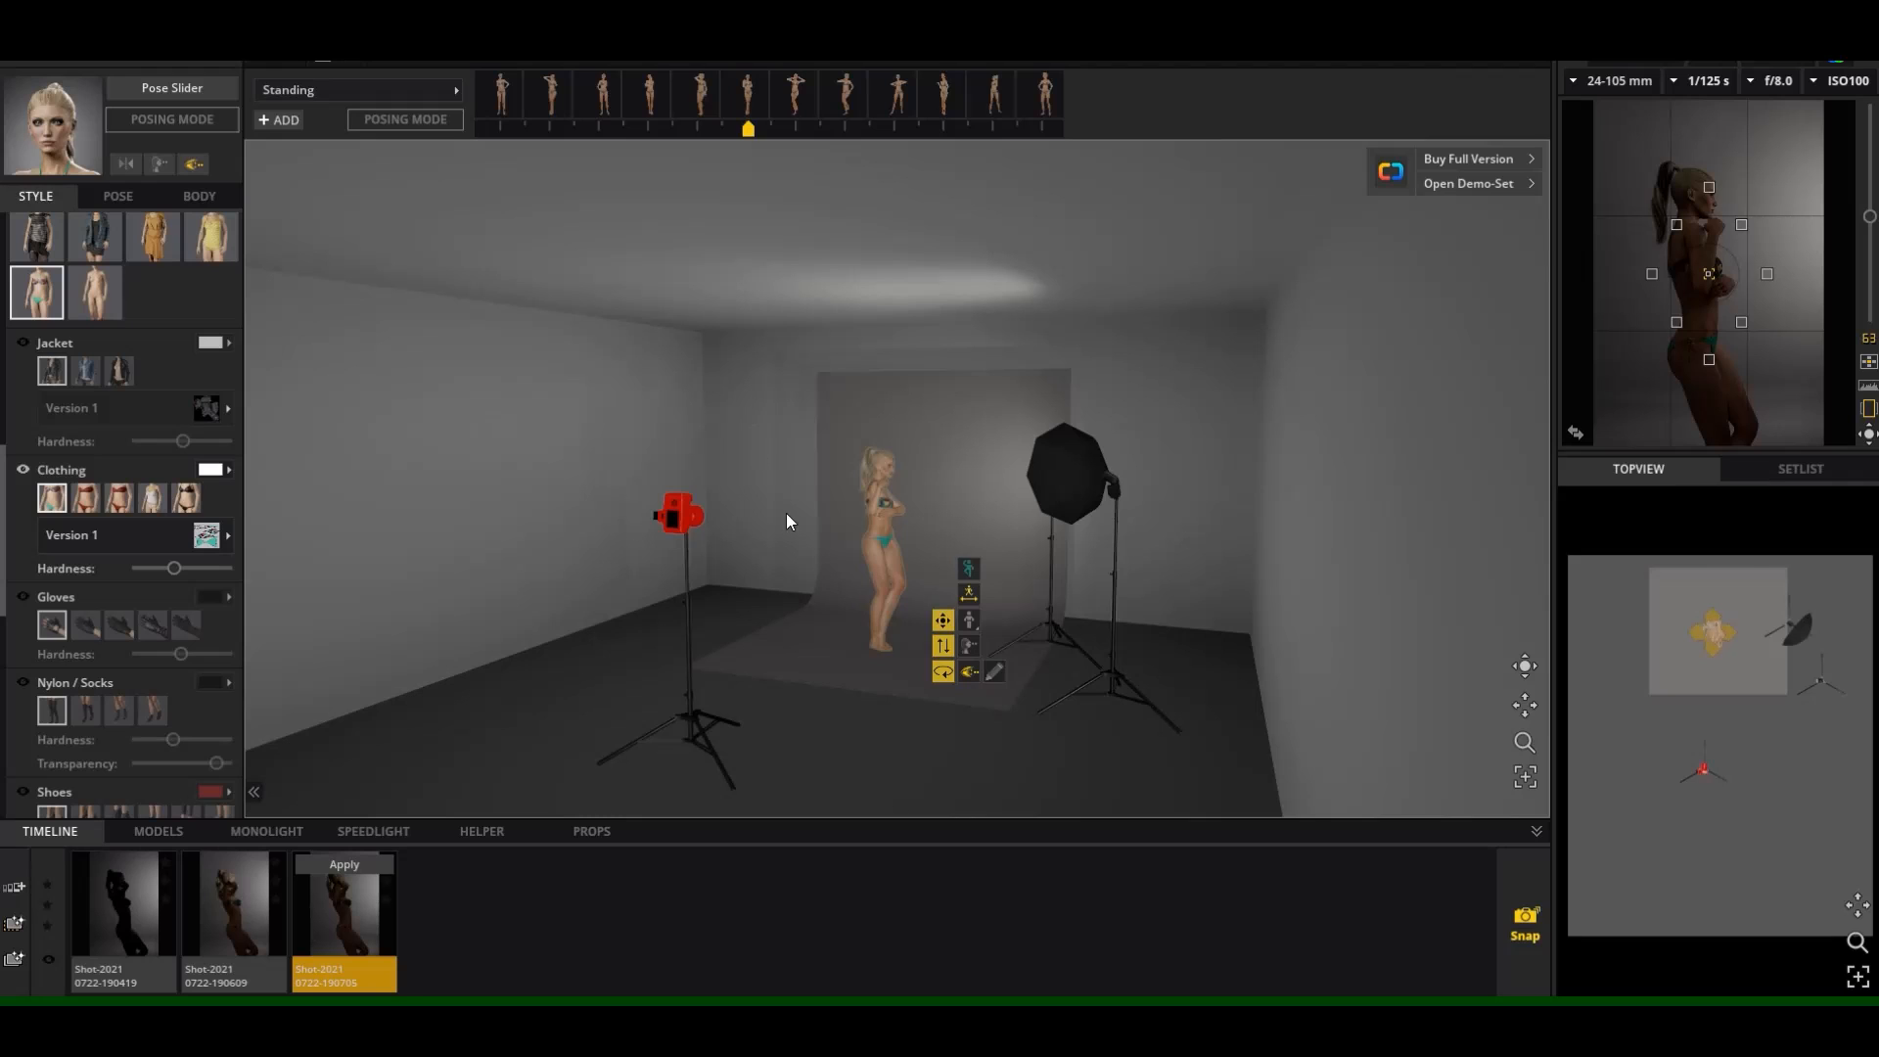
# Move the bare Speedlight in front of the model to about X 12.37, Y 11.40, height 4.19 ft, and set its head tilt to 17.
pyautogui.click(1106, 701)
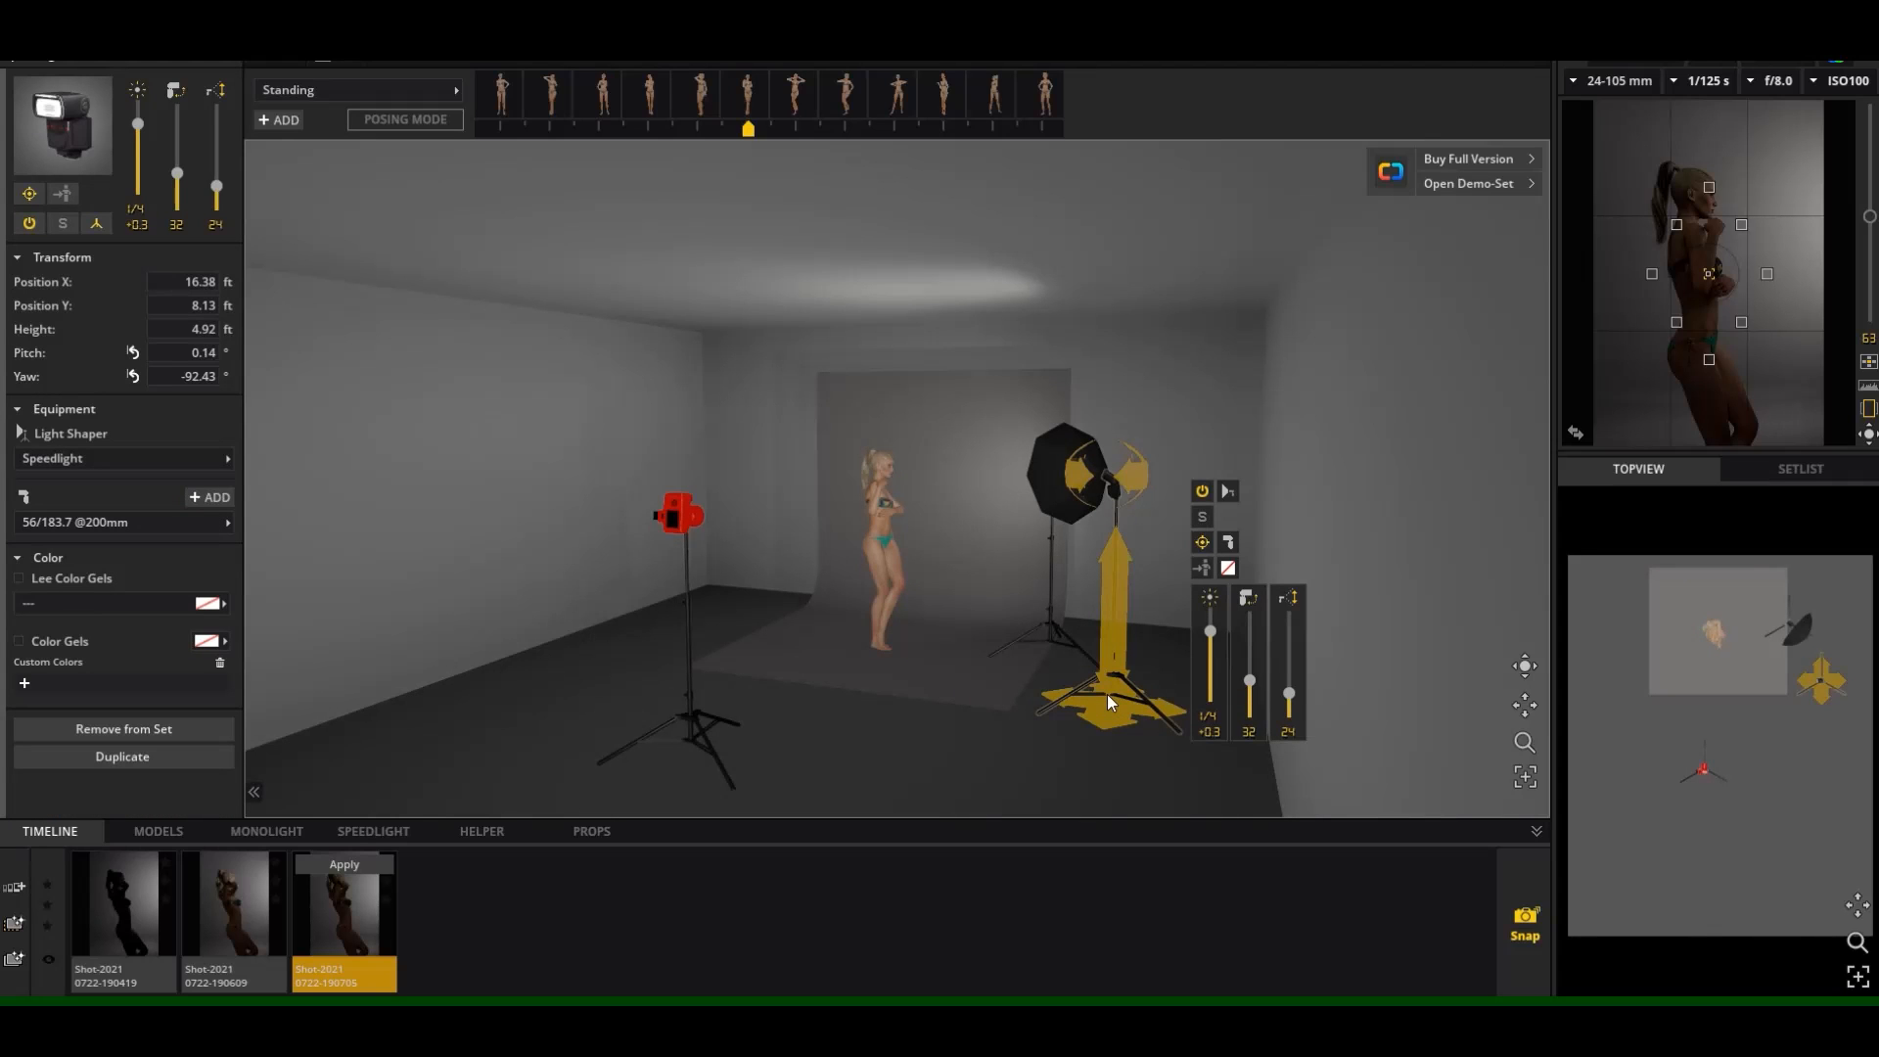
pyautogui.moveTo(1107, 694); pyautogui.dragTo(1118, 777)
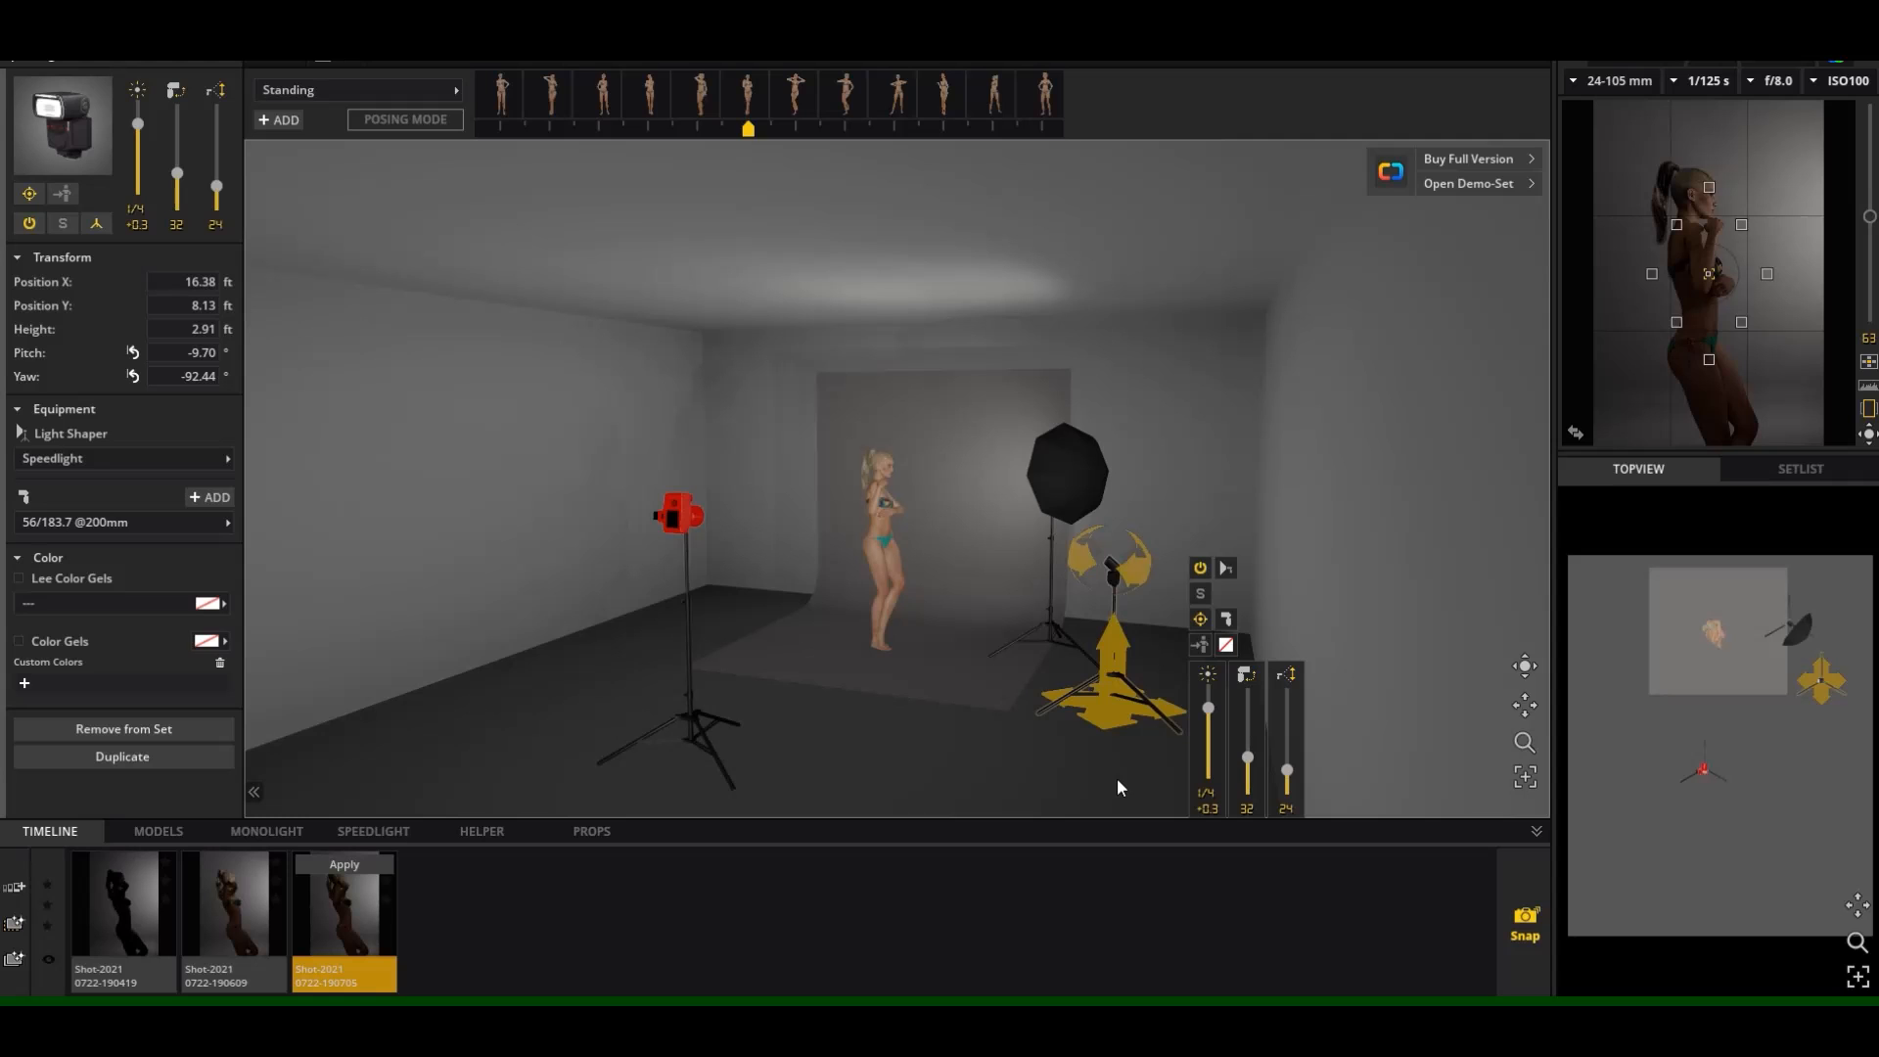
pyautogui.moveTo(1114, 707); pyautogui.dragTo(906, 734)
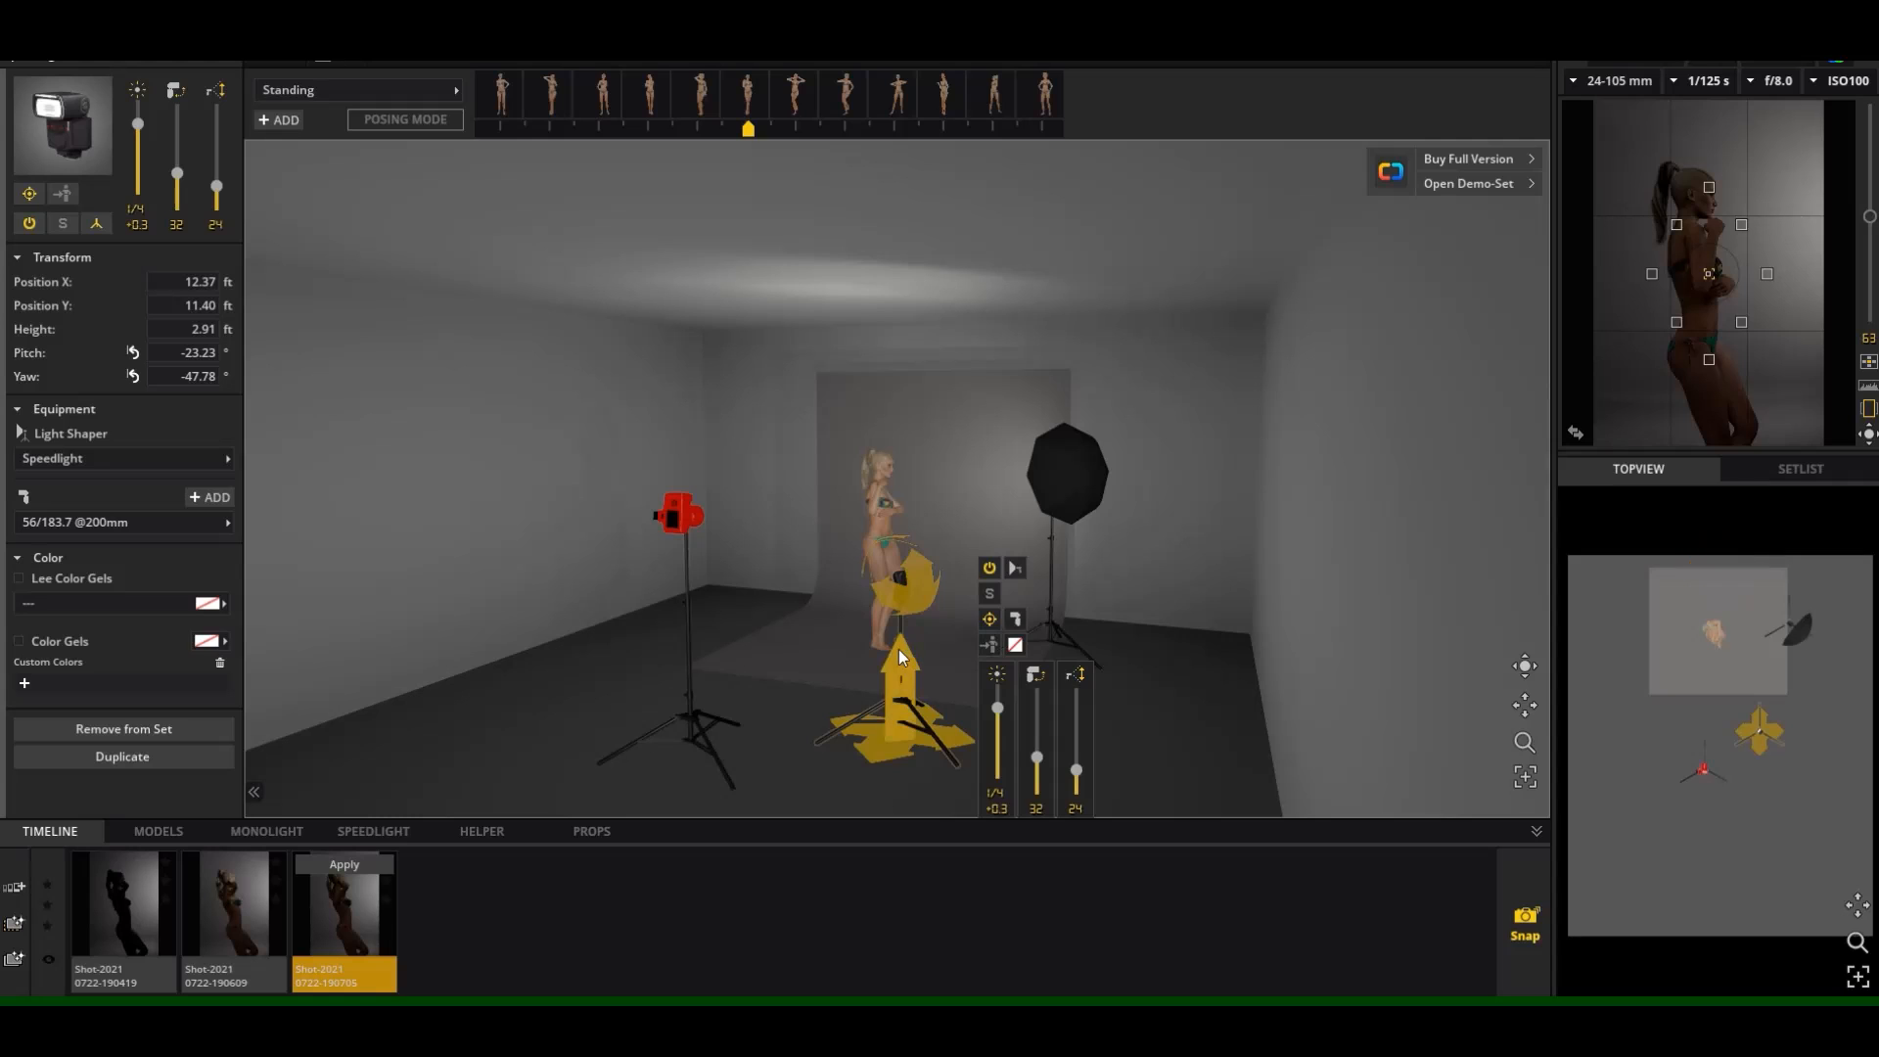
pyautogui.moveTo(898, 649); pyautogui.dragTo(907, 583)
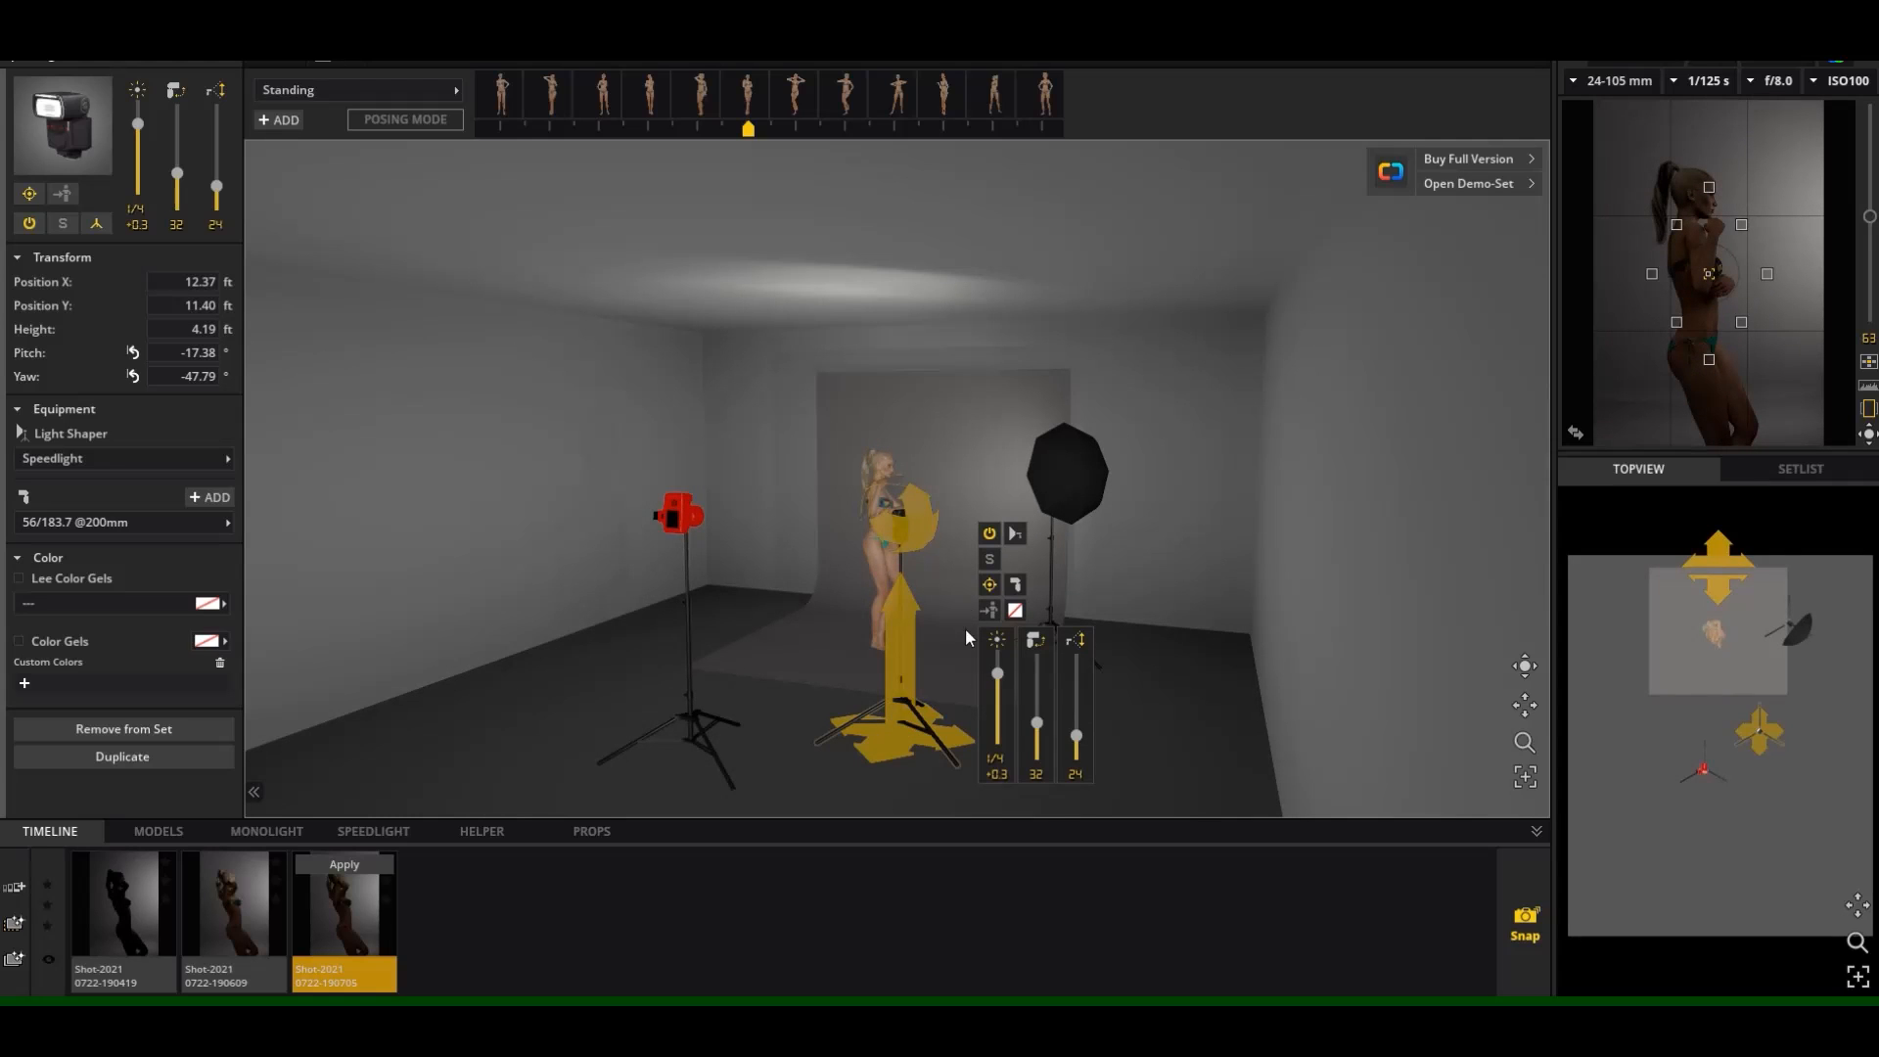
pyautogui.moveTo(1039, 732); pyautogui.dragTo(1042, 740)
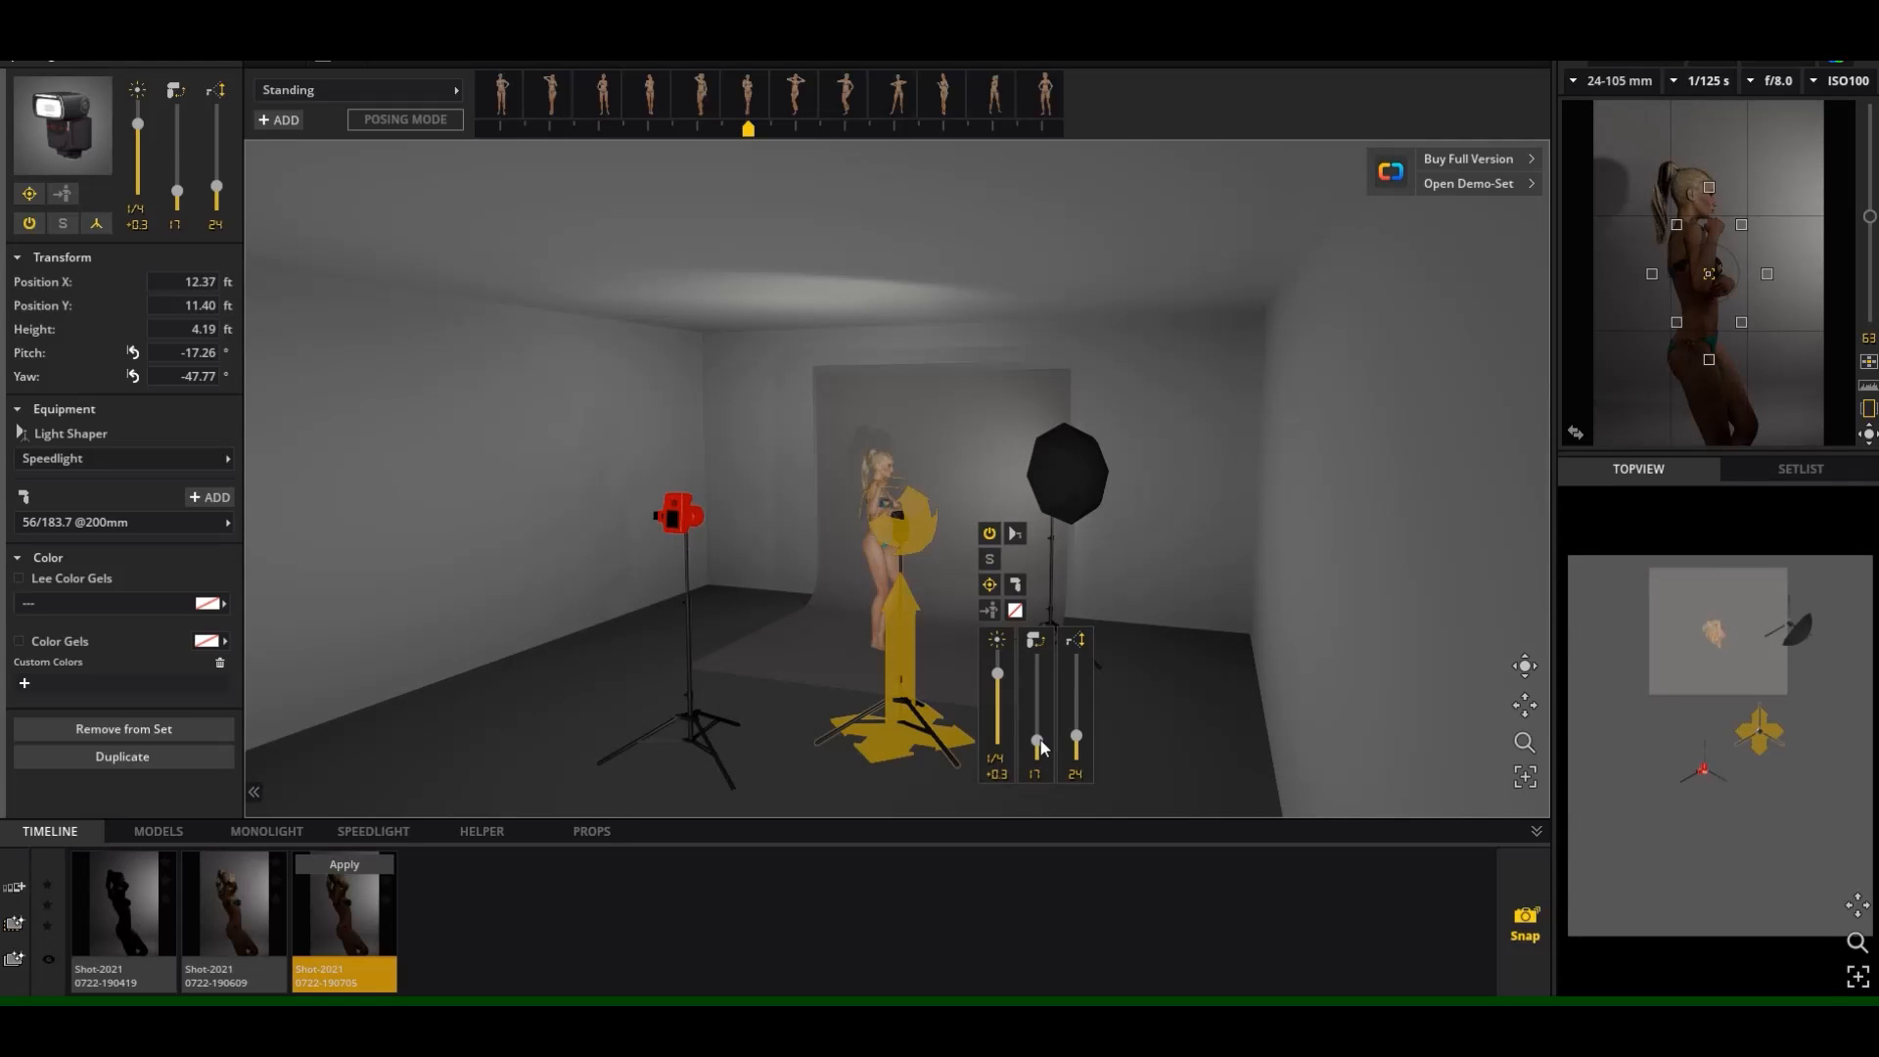
pyautogui.click(1071, 514)
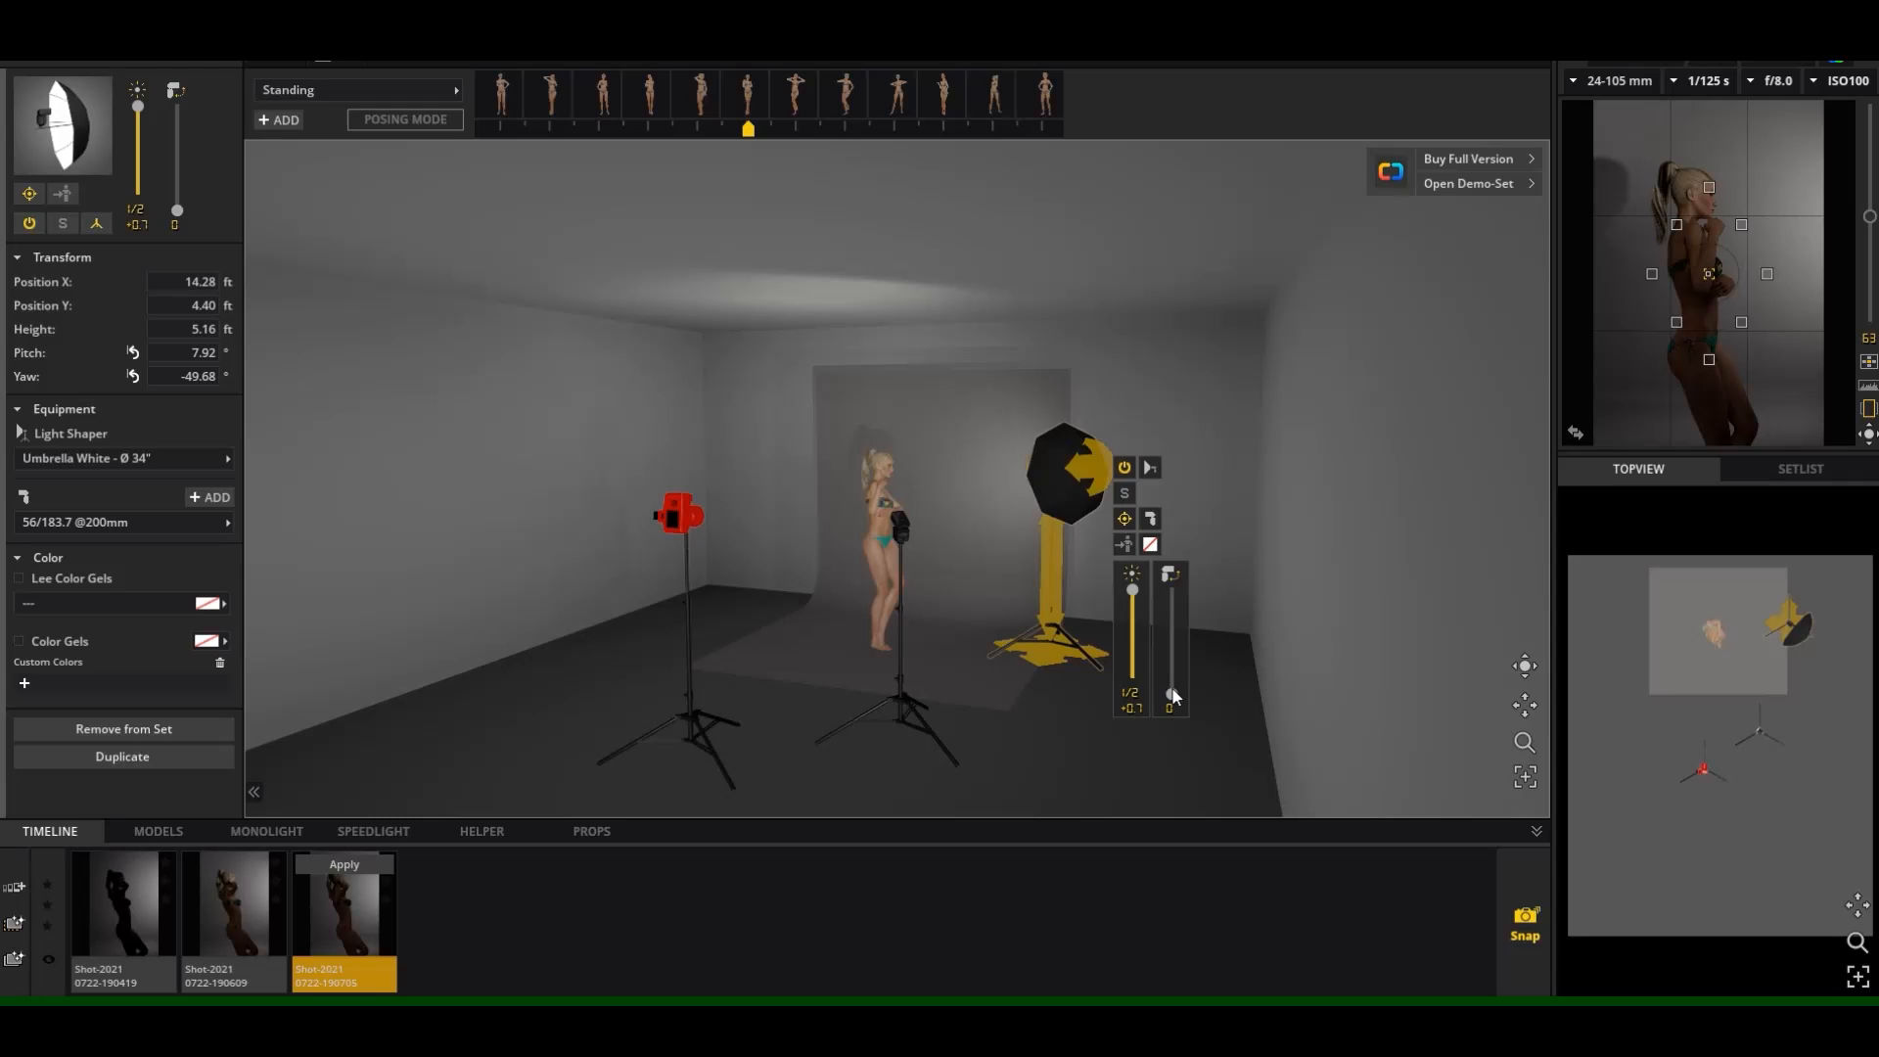
pyautogui.click(1243, 671)
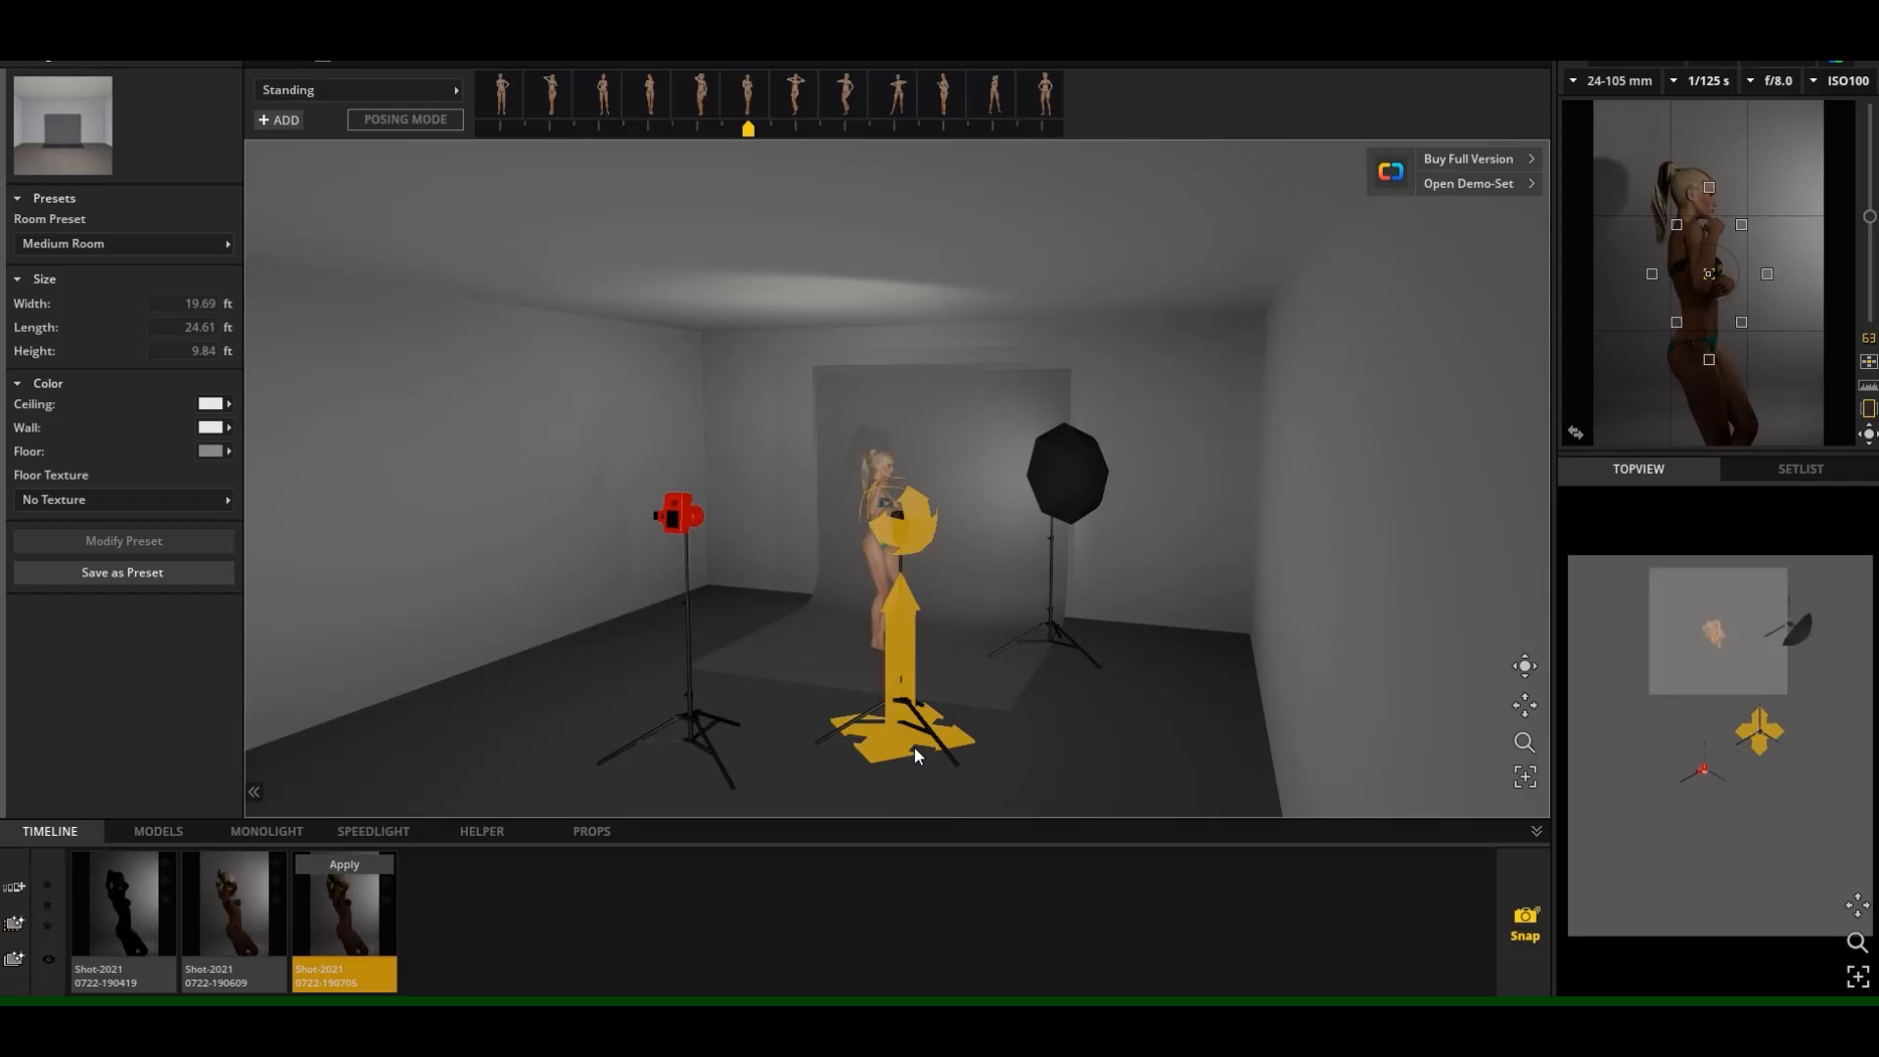
pyautogui.click(1125, 712)
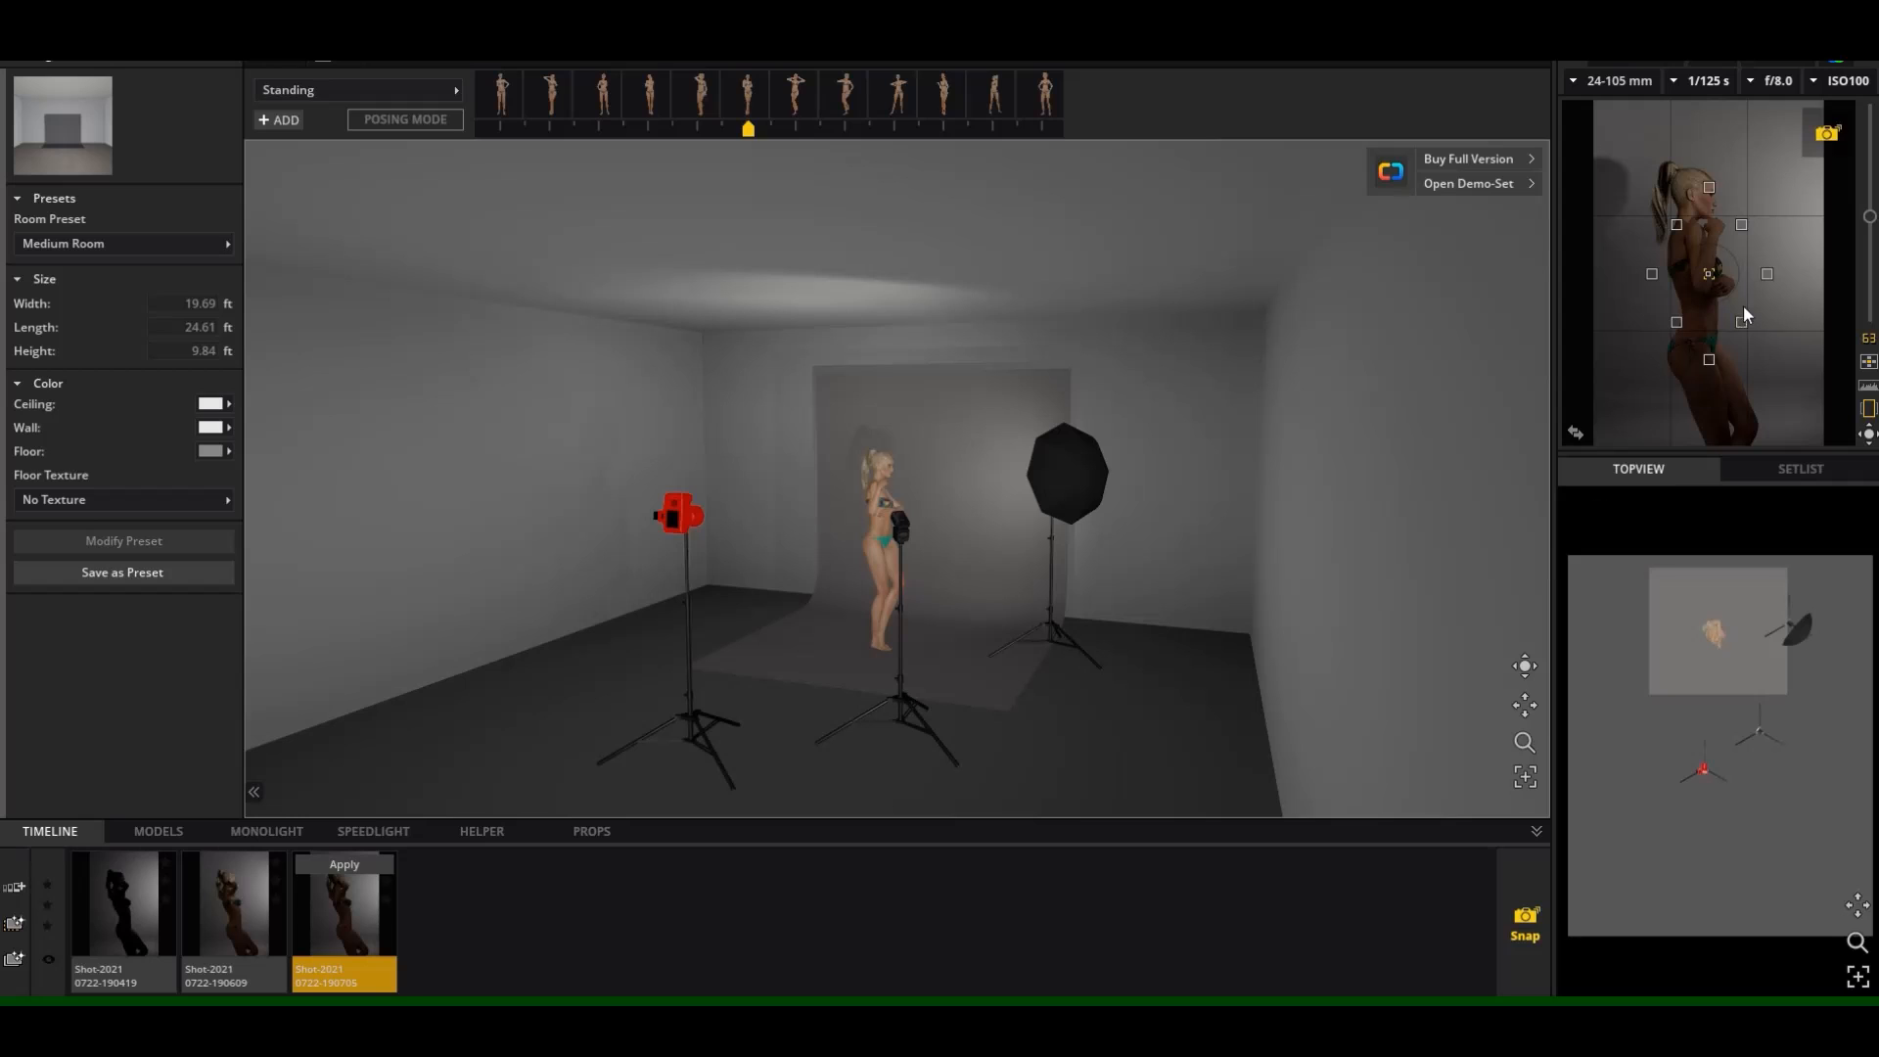
# Set the camera to 1/1000 s at f/2.8, and raise the shutter speed to 1/6400 s.
pyautogui.click(1728, 80)
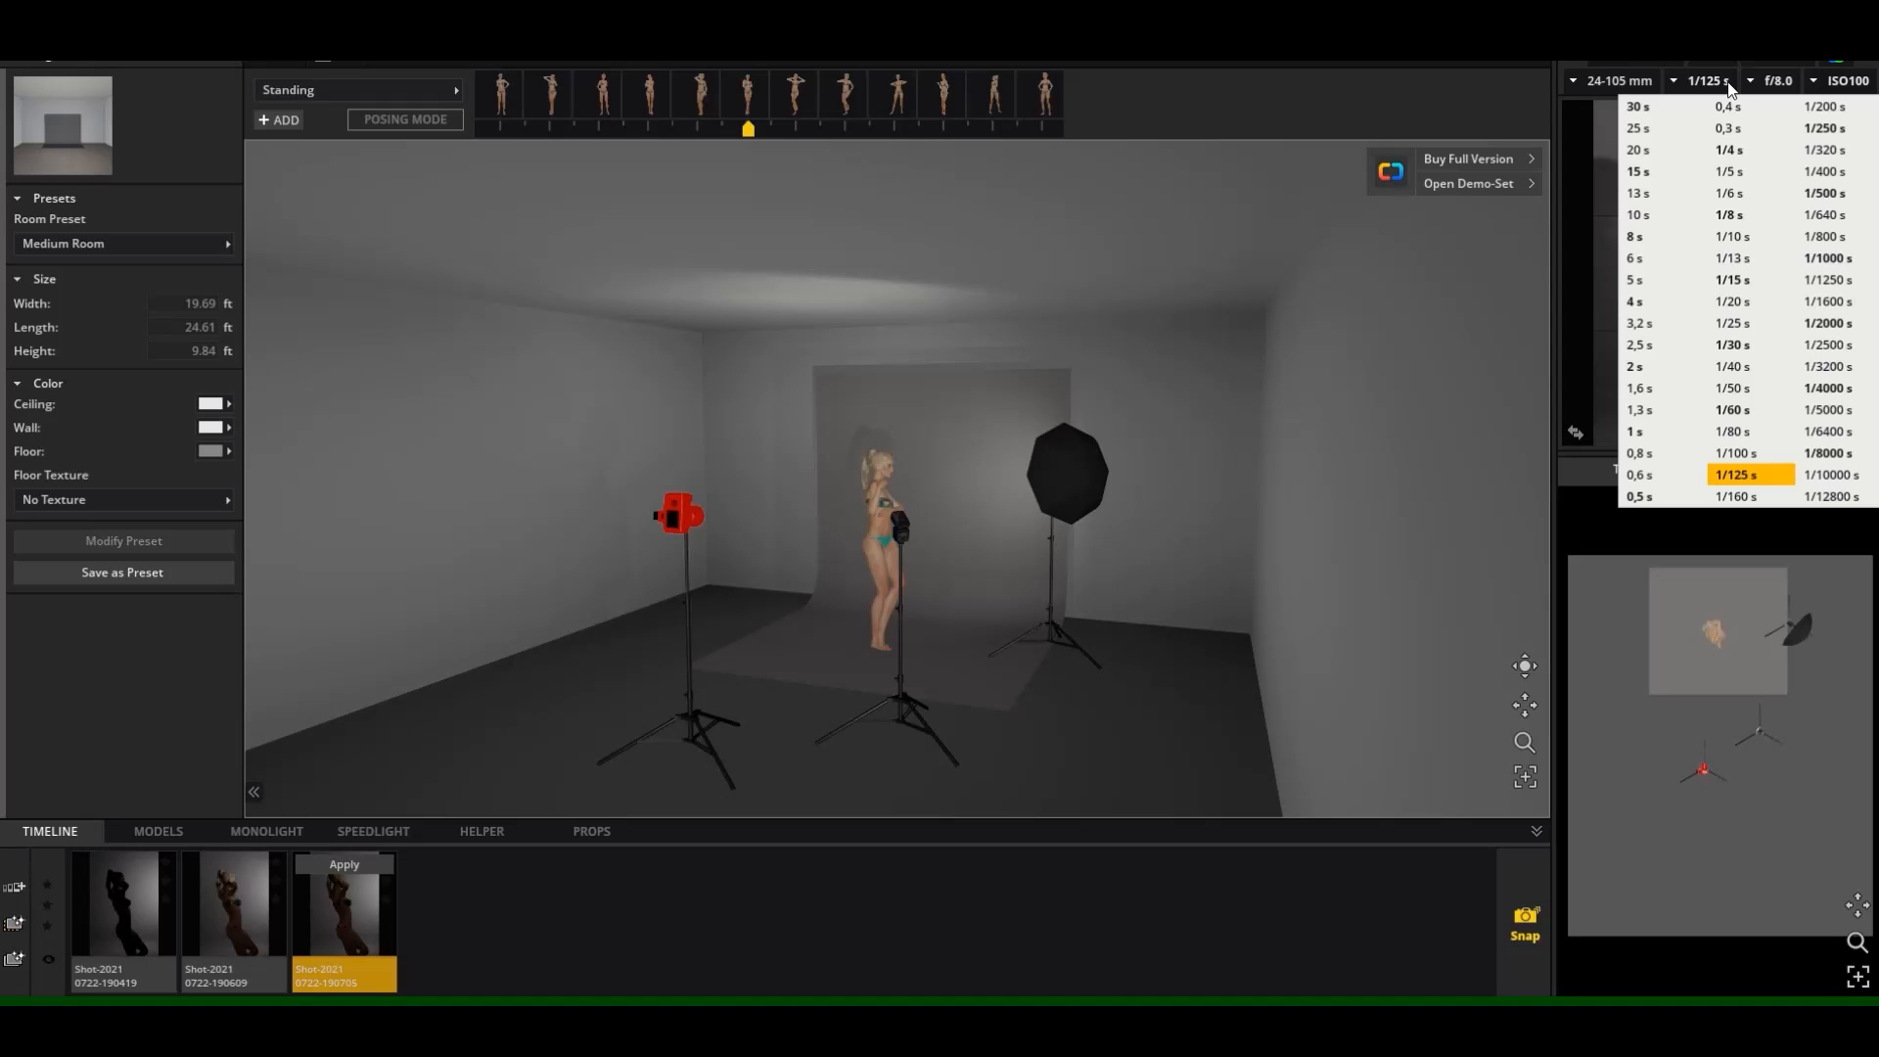
pyautogui.click(1831, 259)
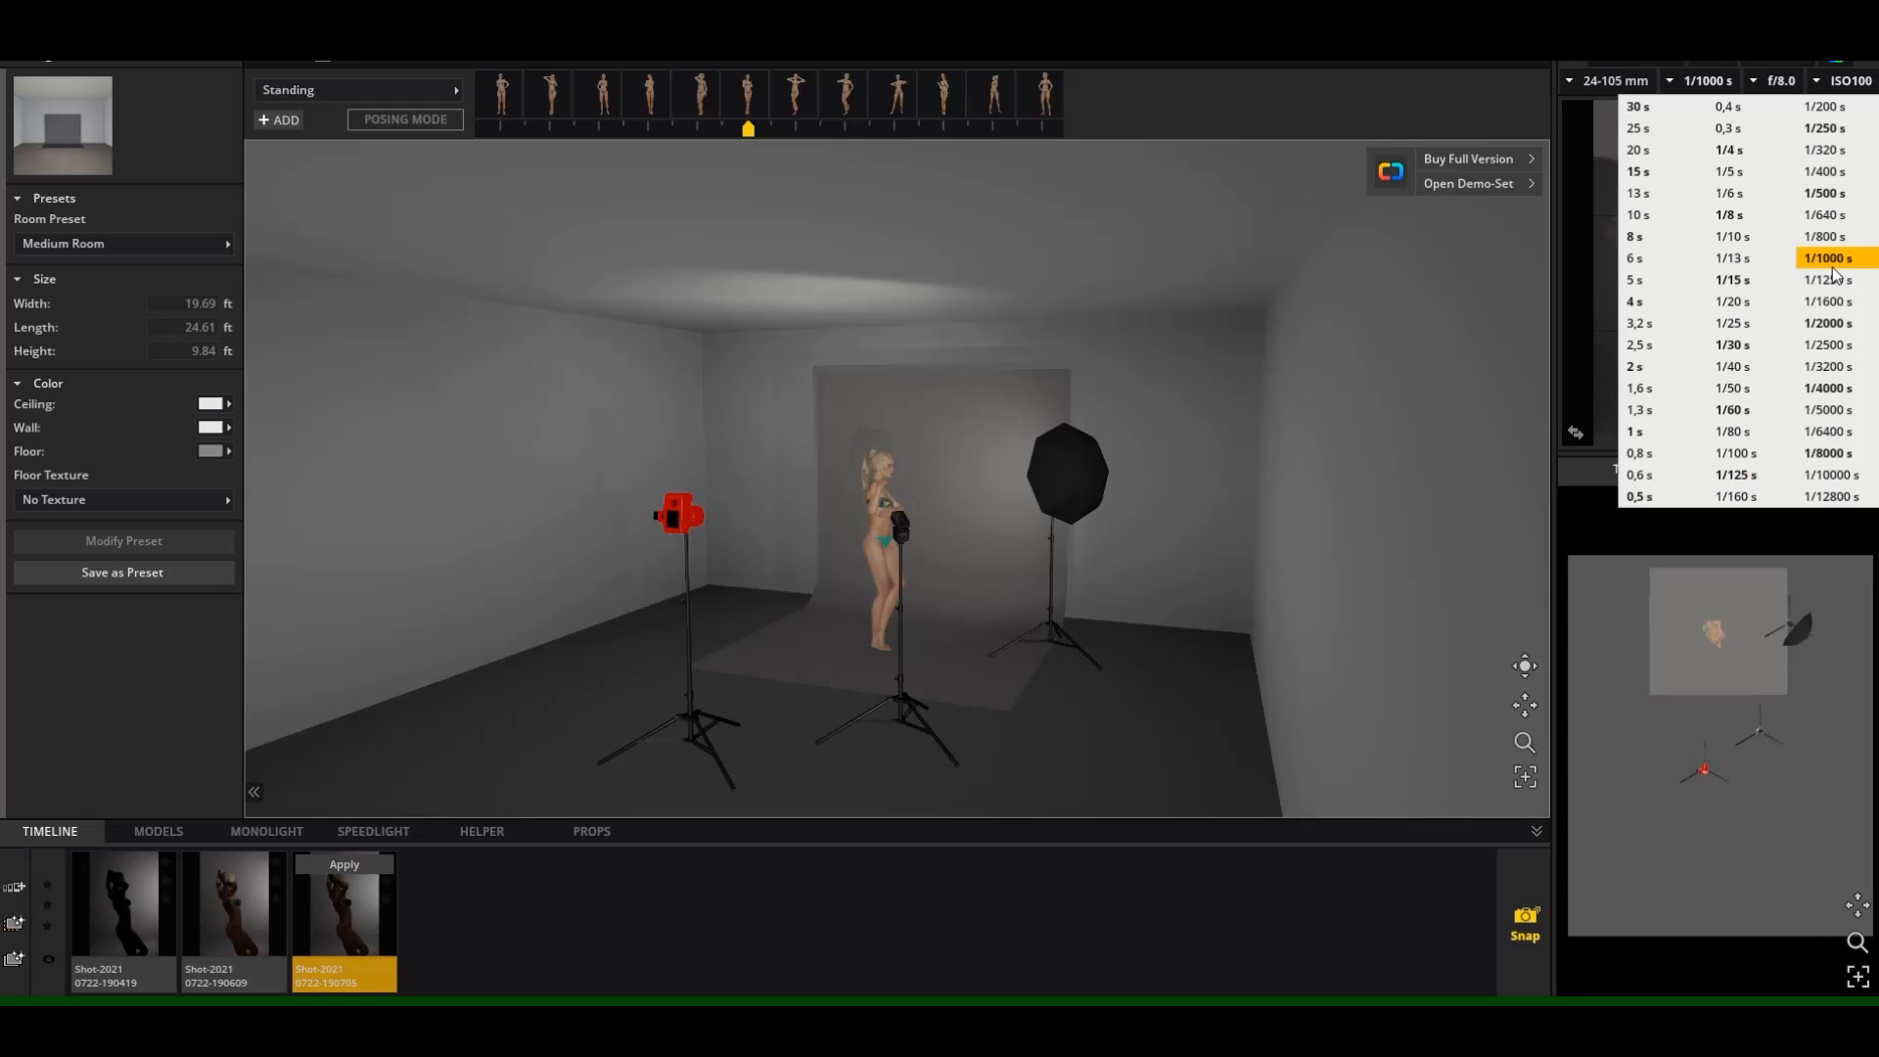
pyautogui.click(1785, 86)
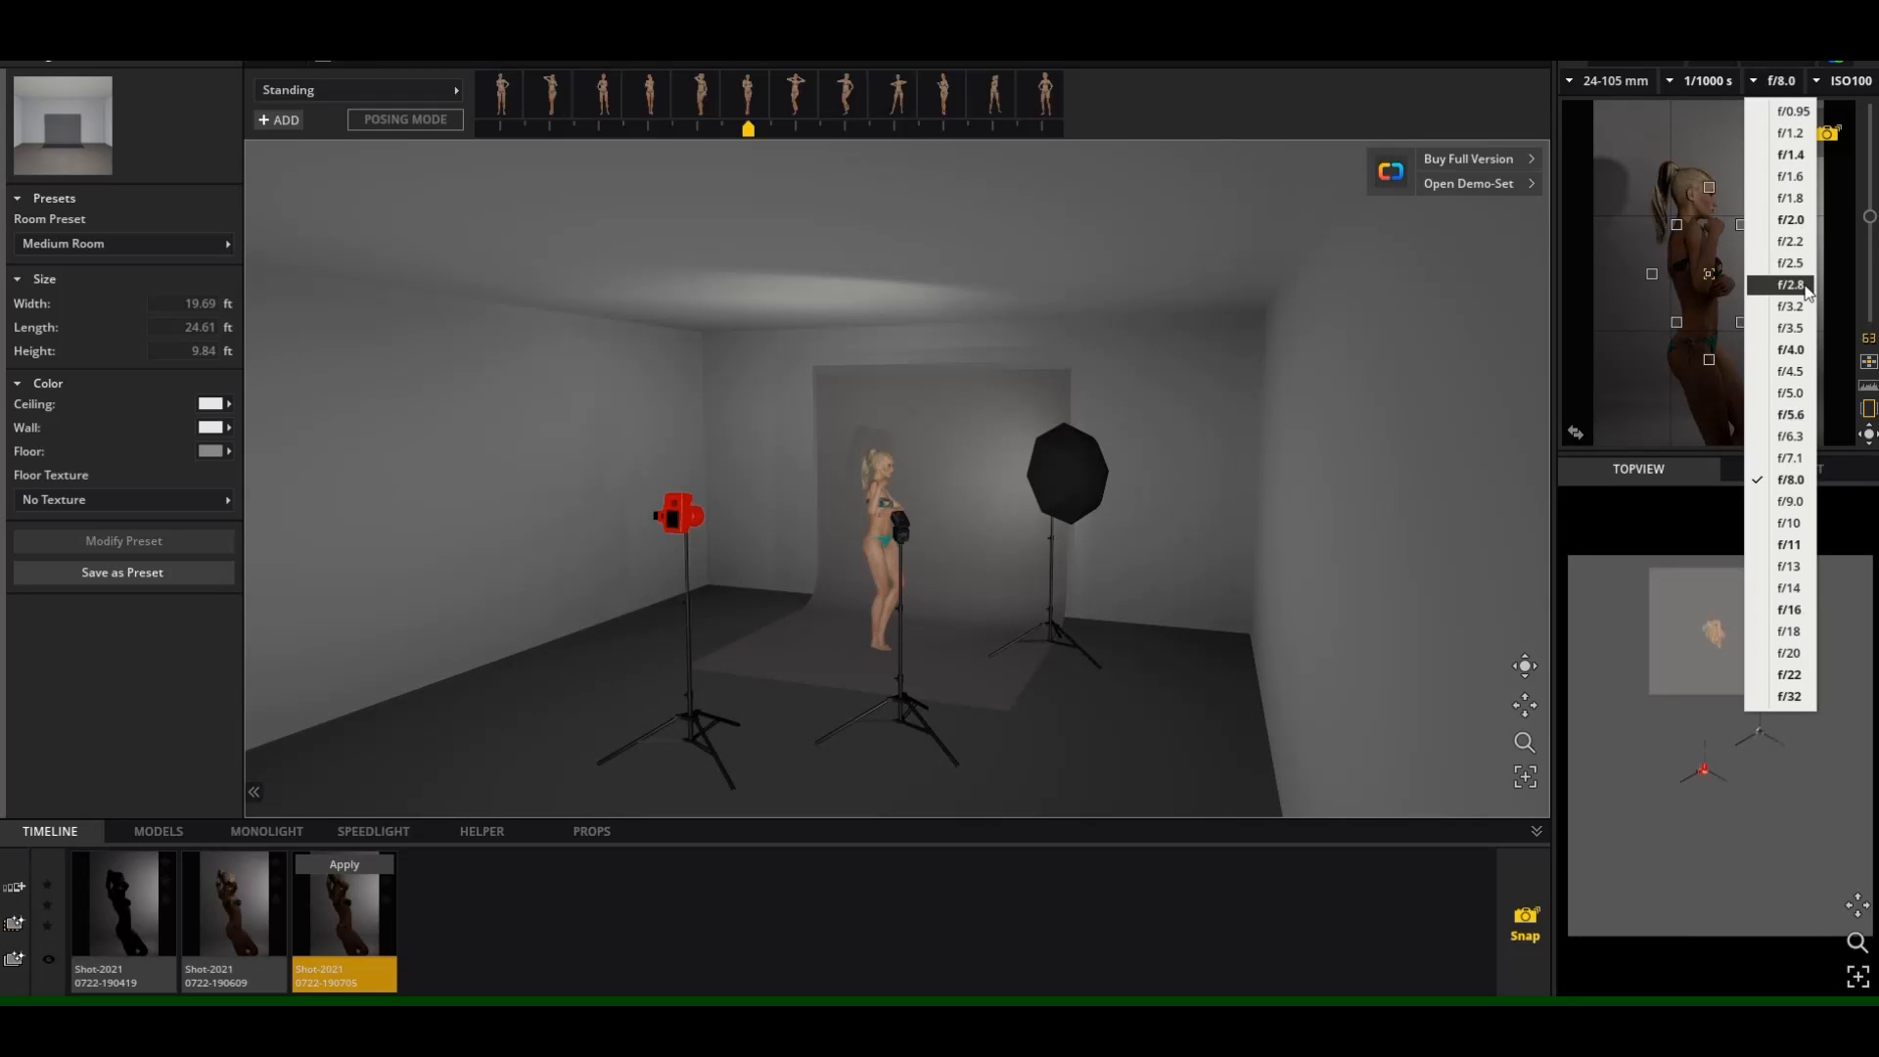
pyautogui.click(1807, 285)
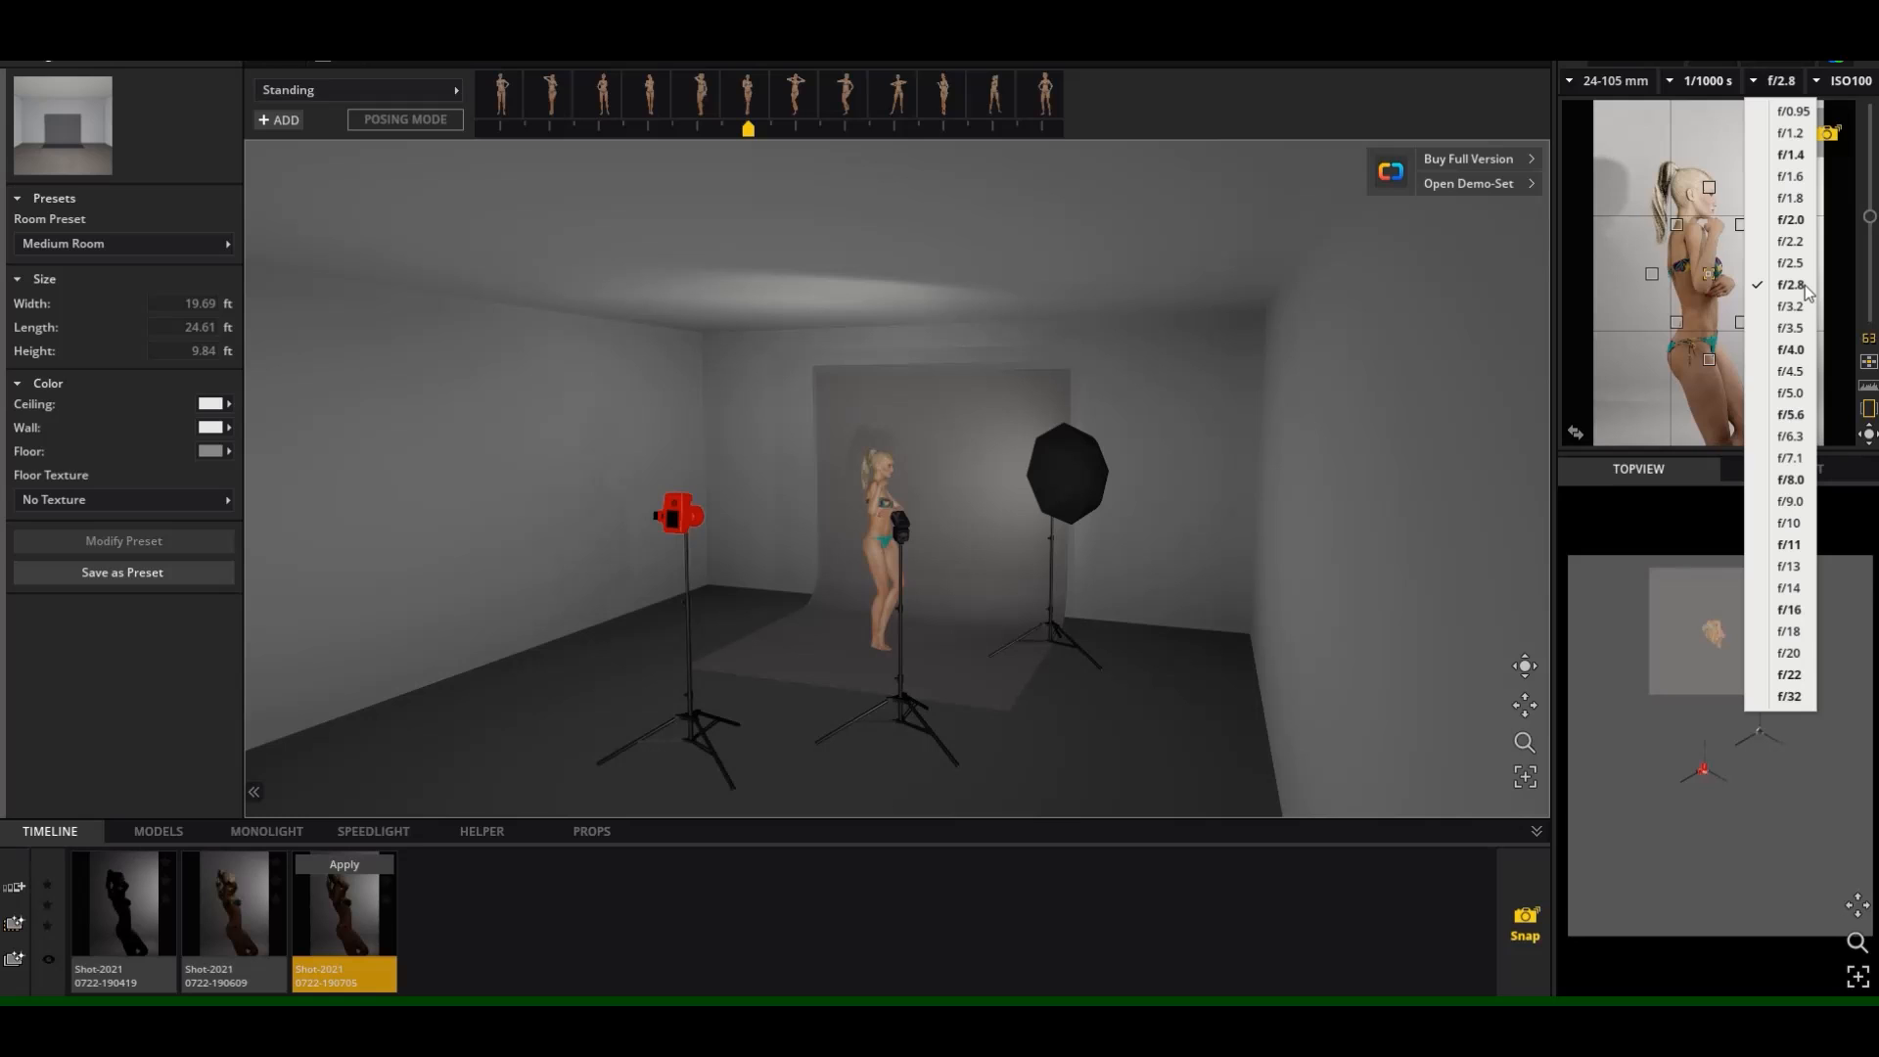
pyautogui.click(1740, 86)
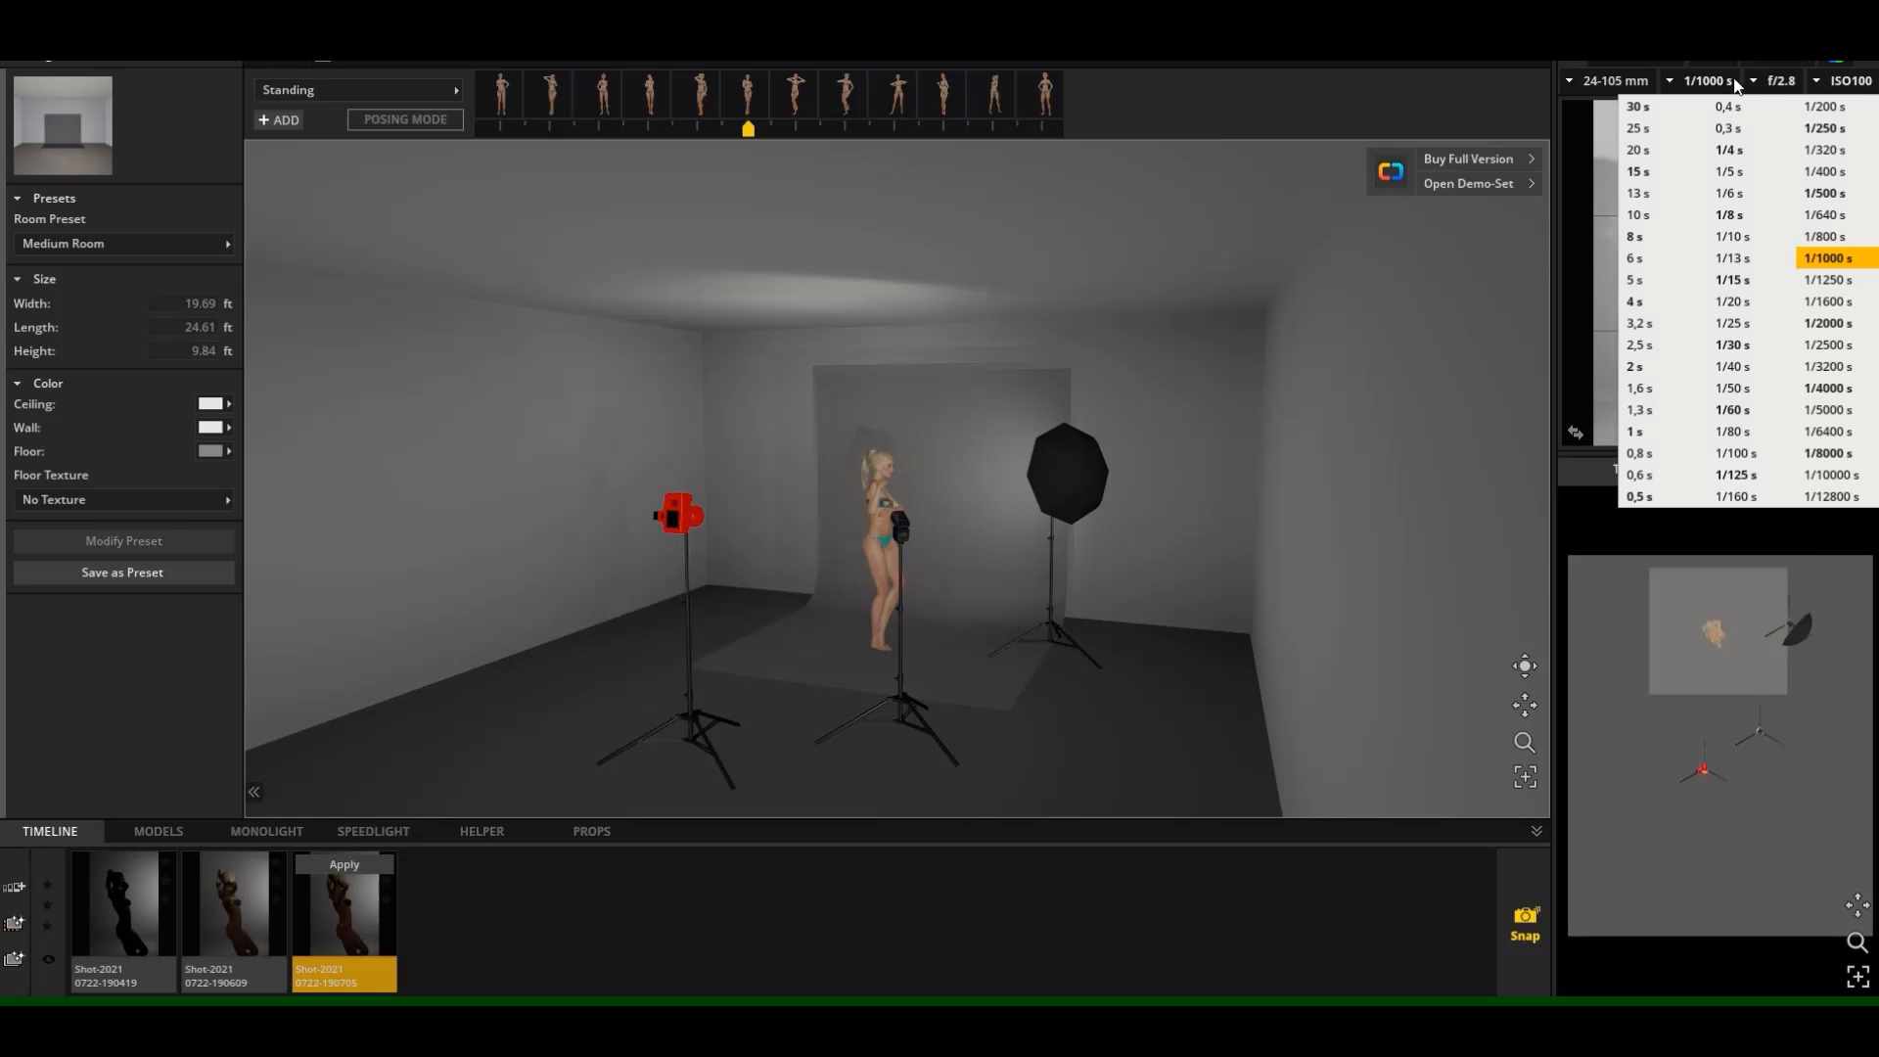
pyautogui.click(1829, 431)
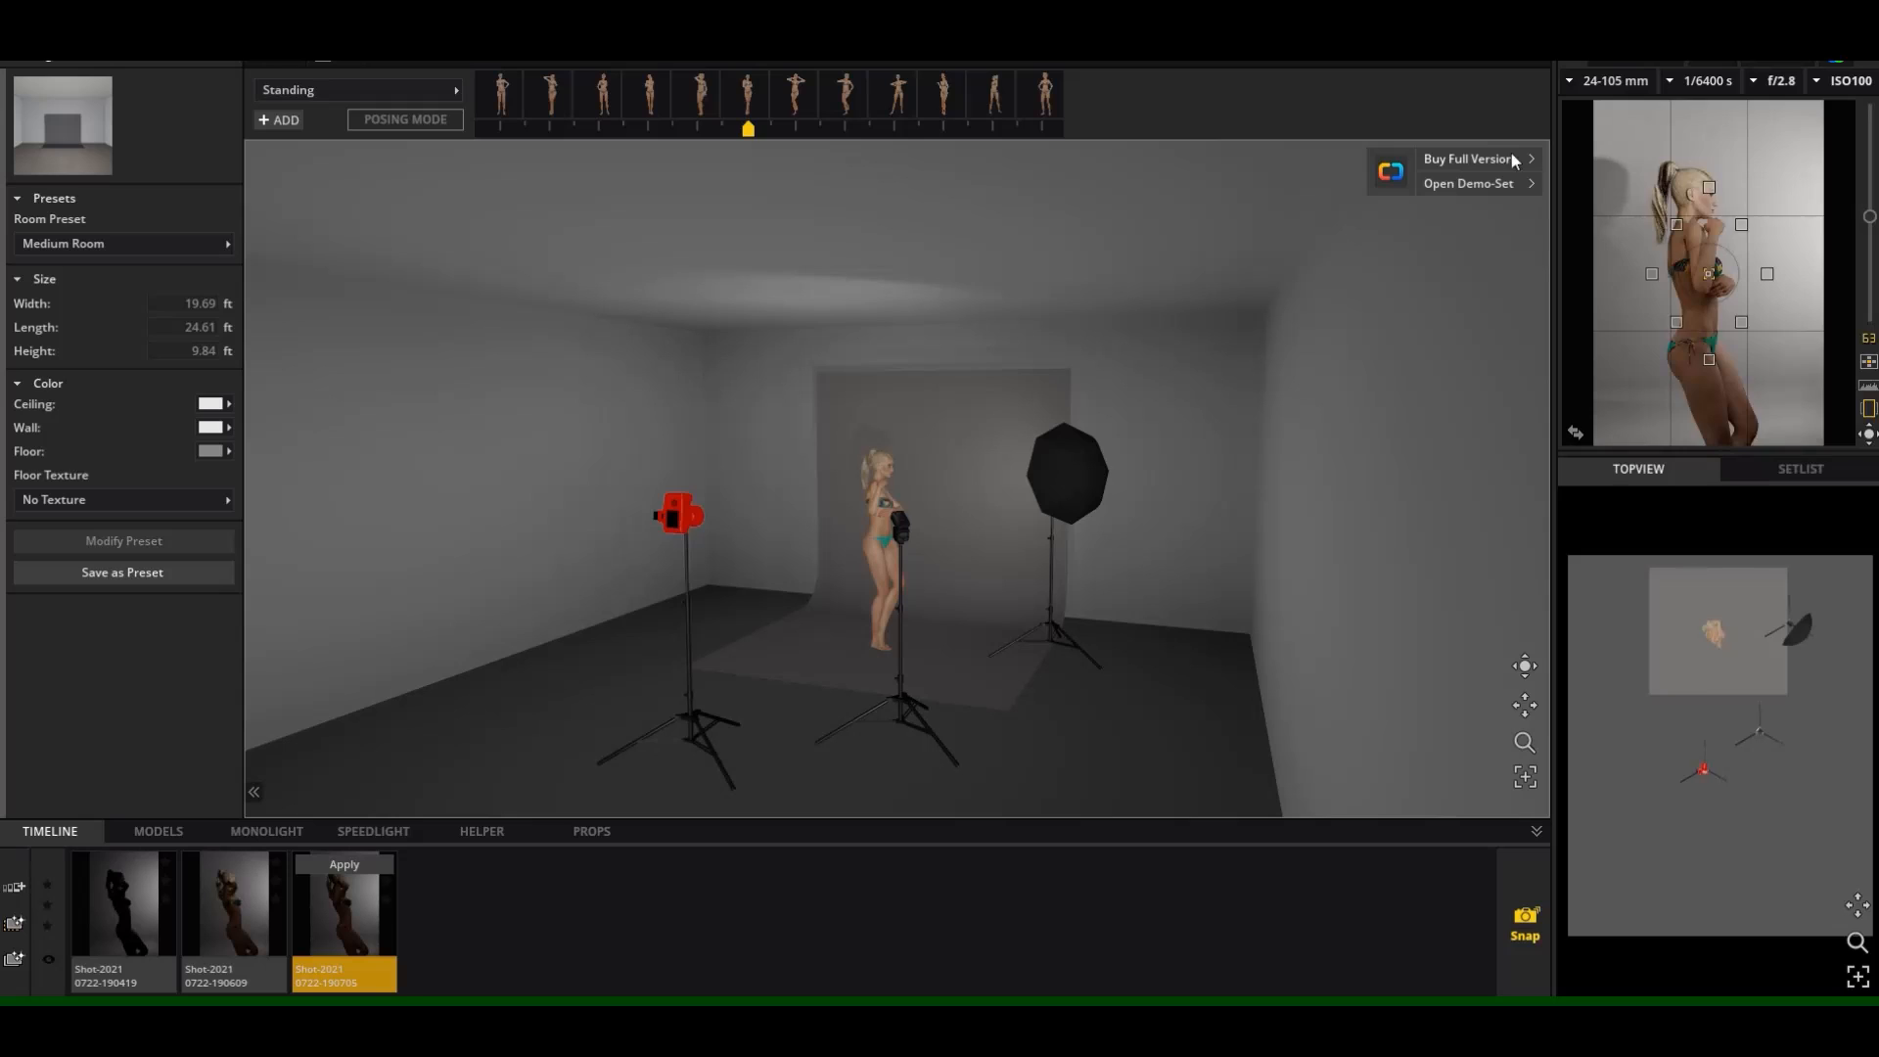
# Switch the camera lens to Fix 50 mm, leaving the ISO choice as it is.
pyautogui.click(1860, 84)
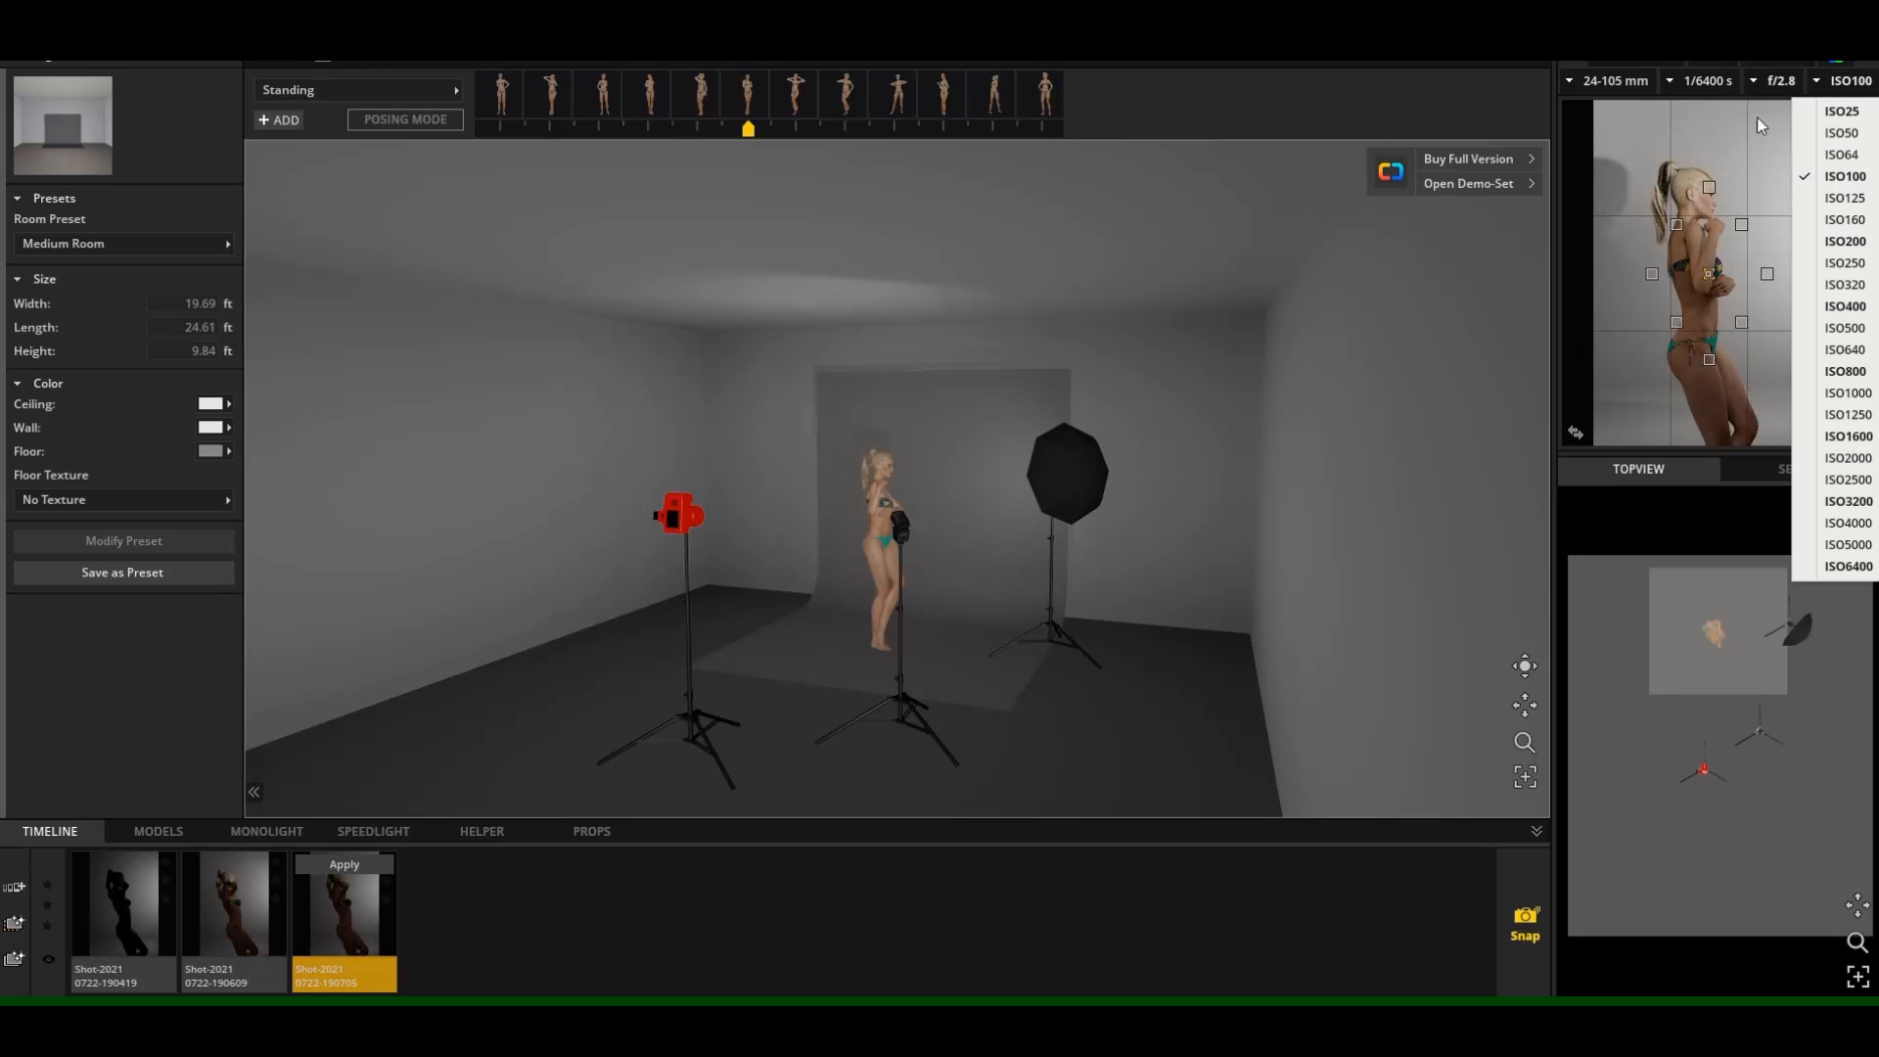
pyautogui.click(1632, 84)
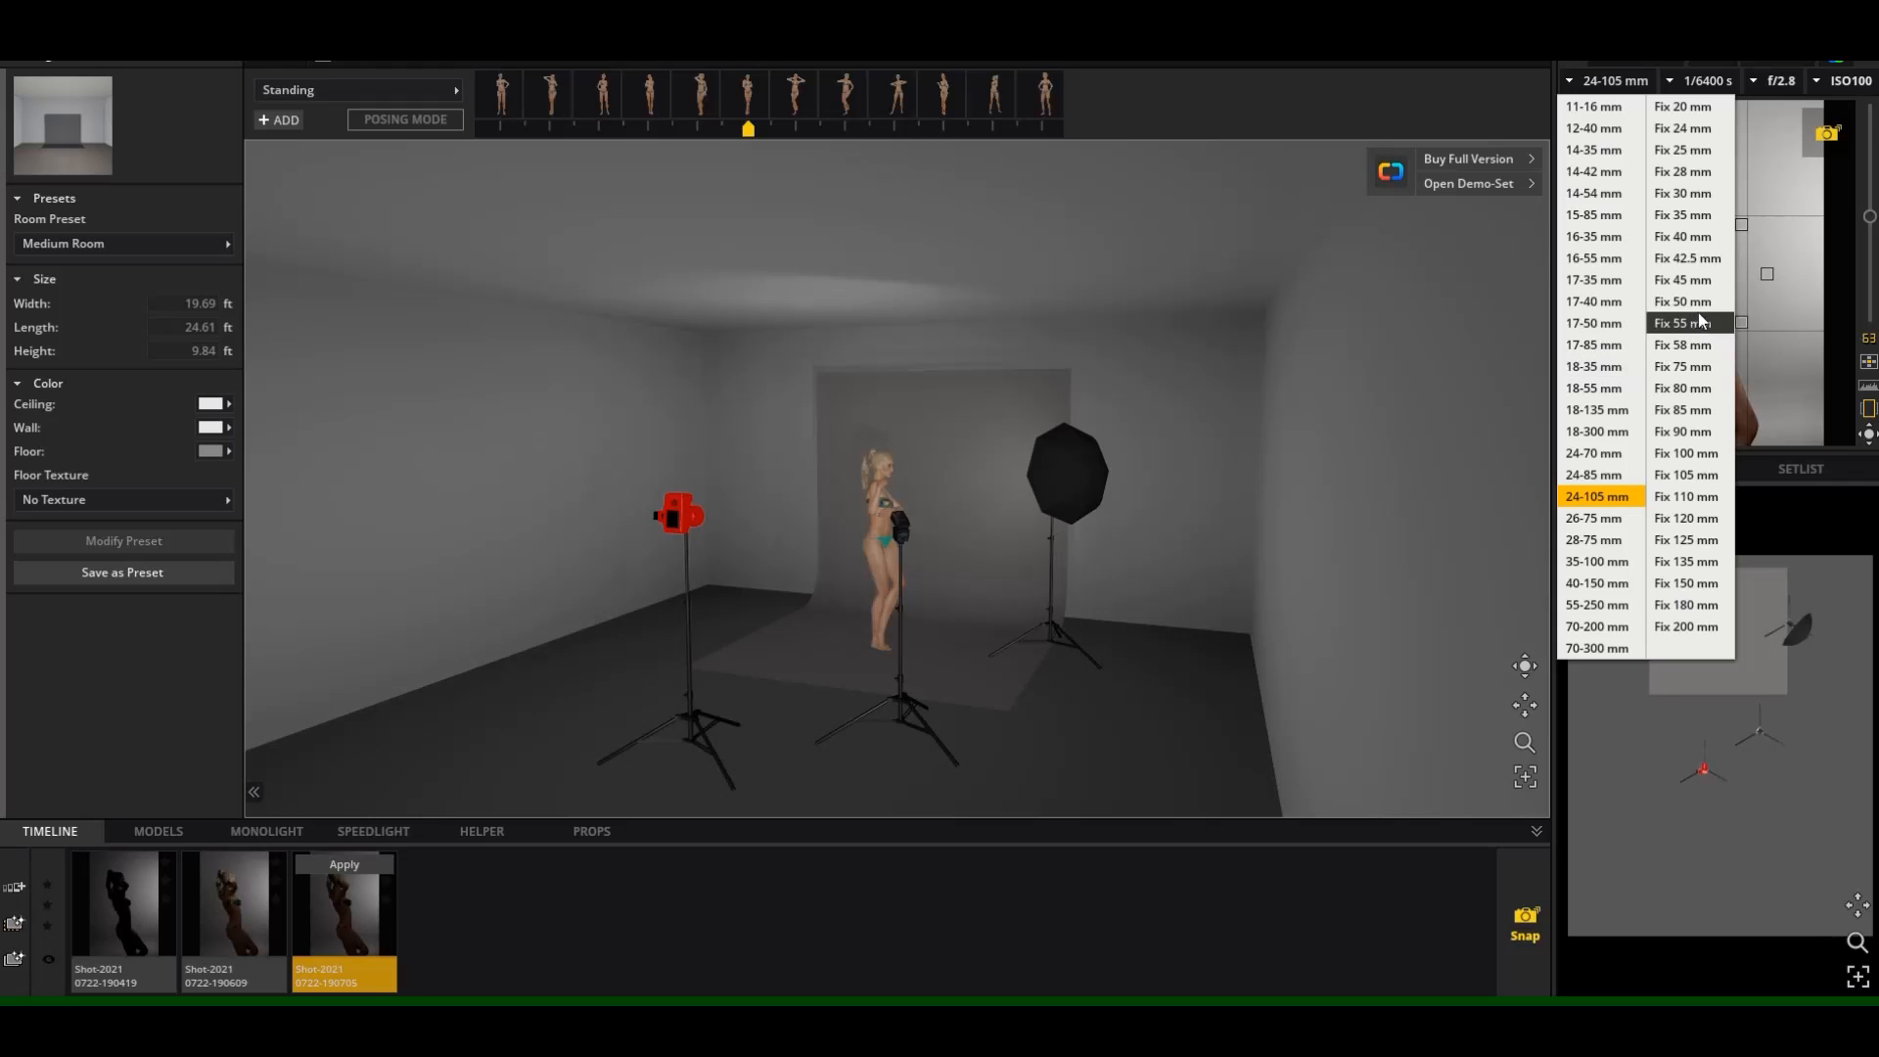
pyautogui.click(1684, 302)
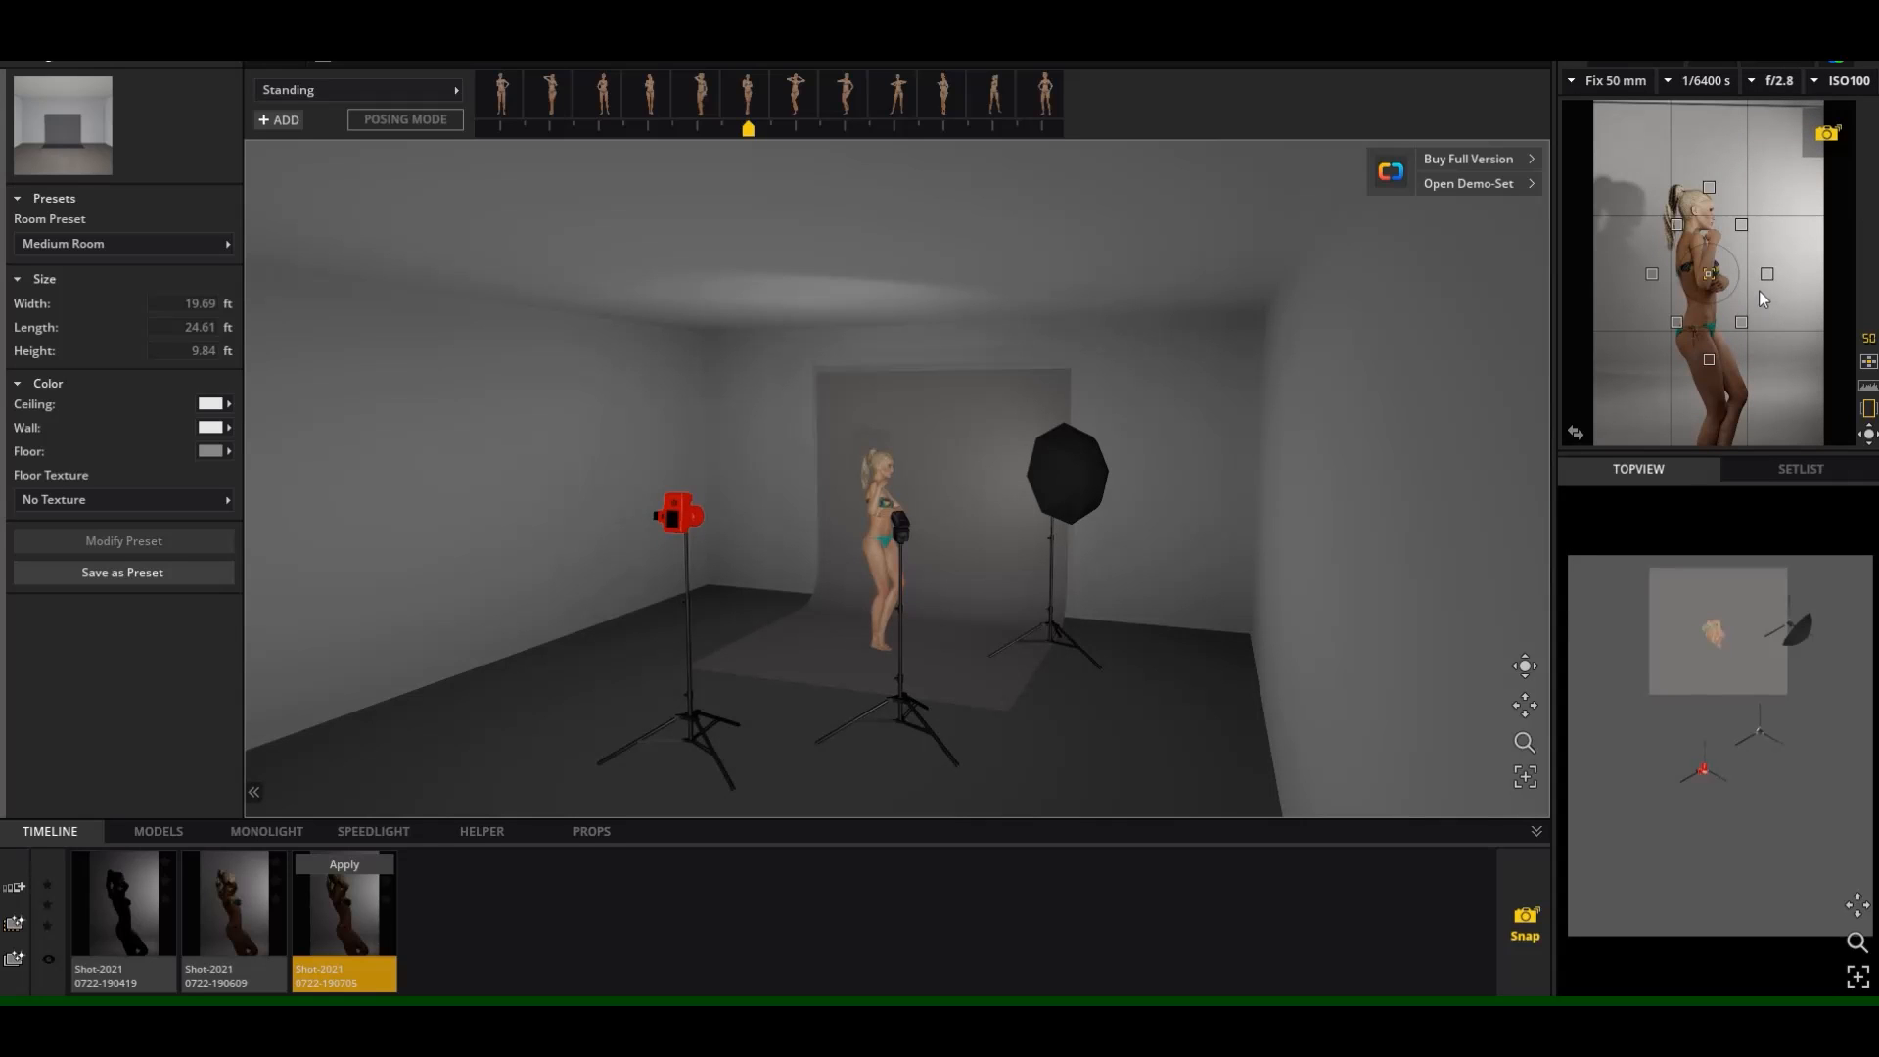
# Try a shutter speed of 1/10000 s on the camera, and settle on 1/4000 s.
pyautogui.click(1777, 82)
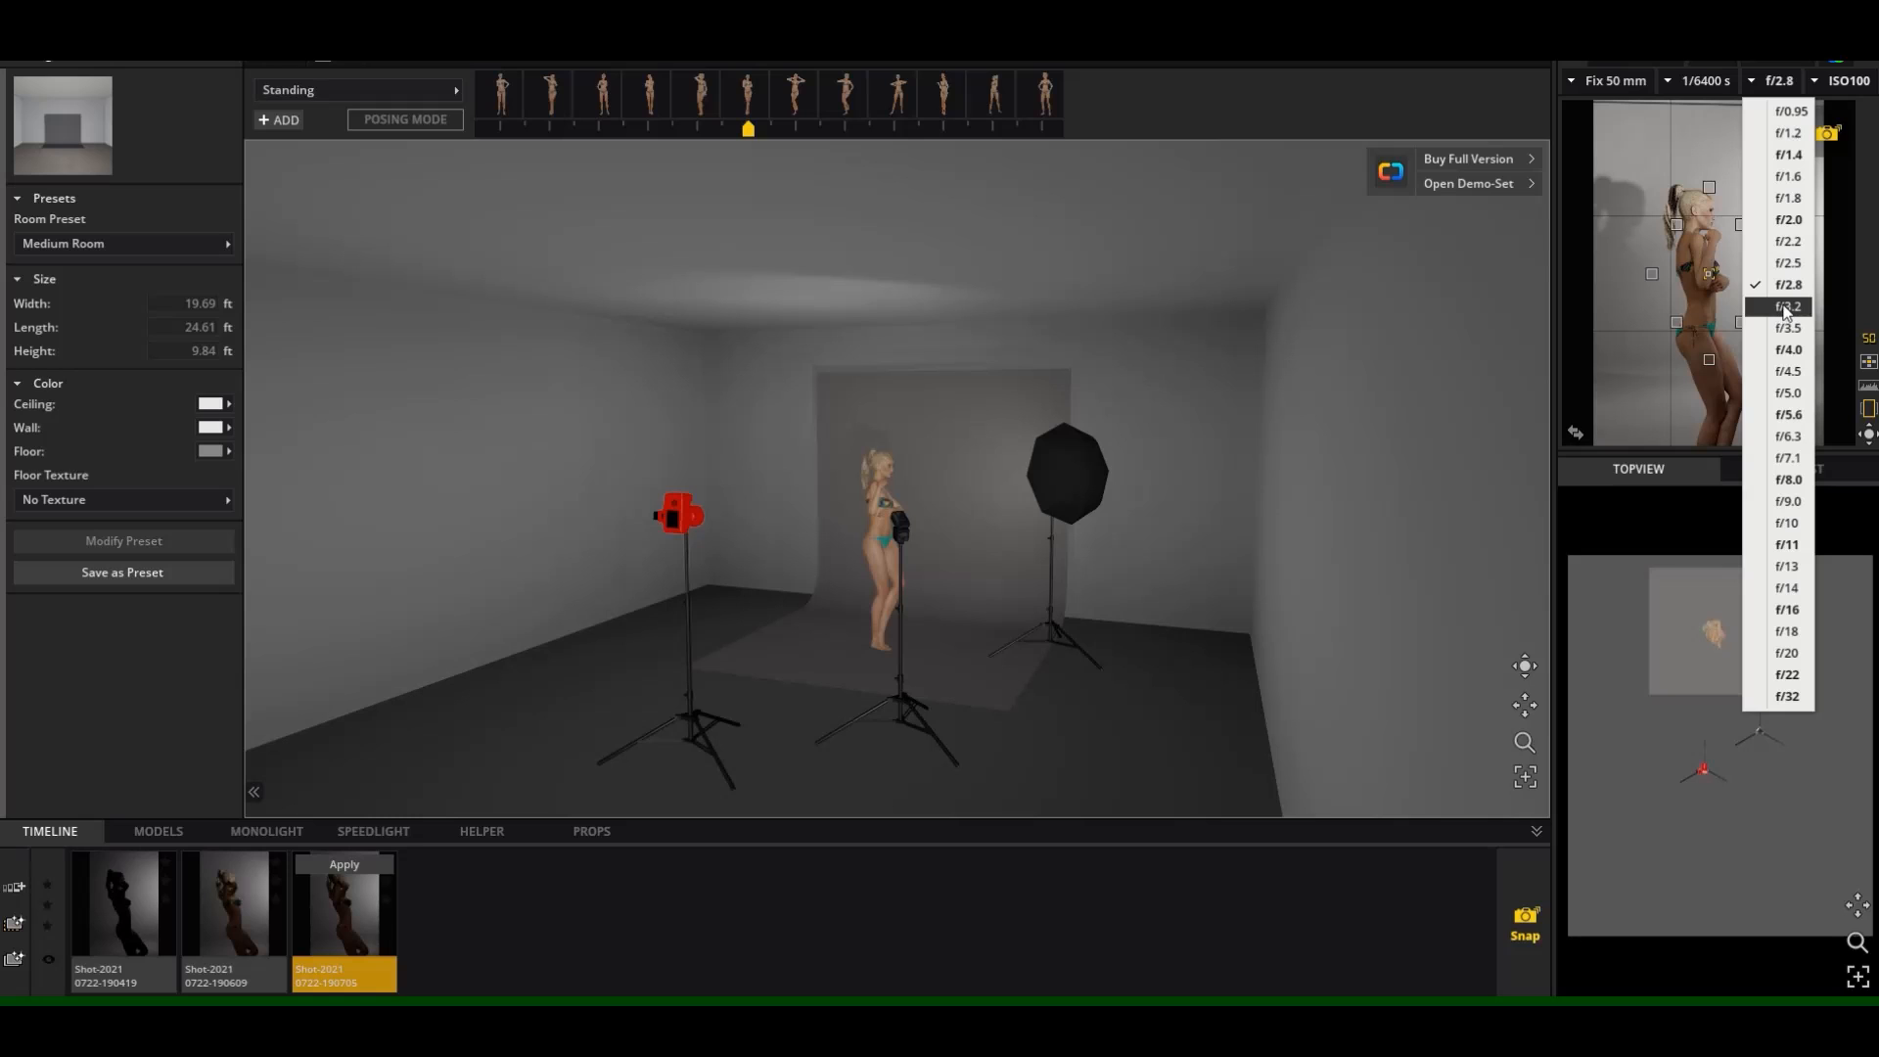
pyautogui.click(1721, 88)
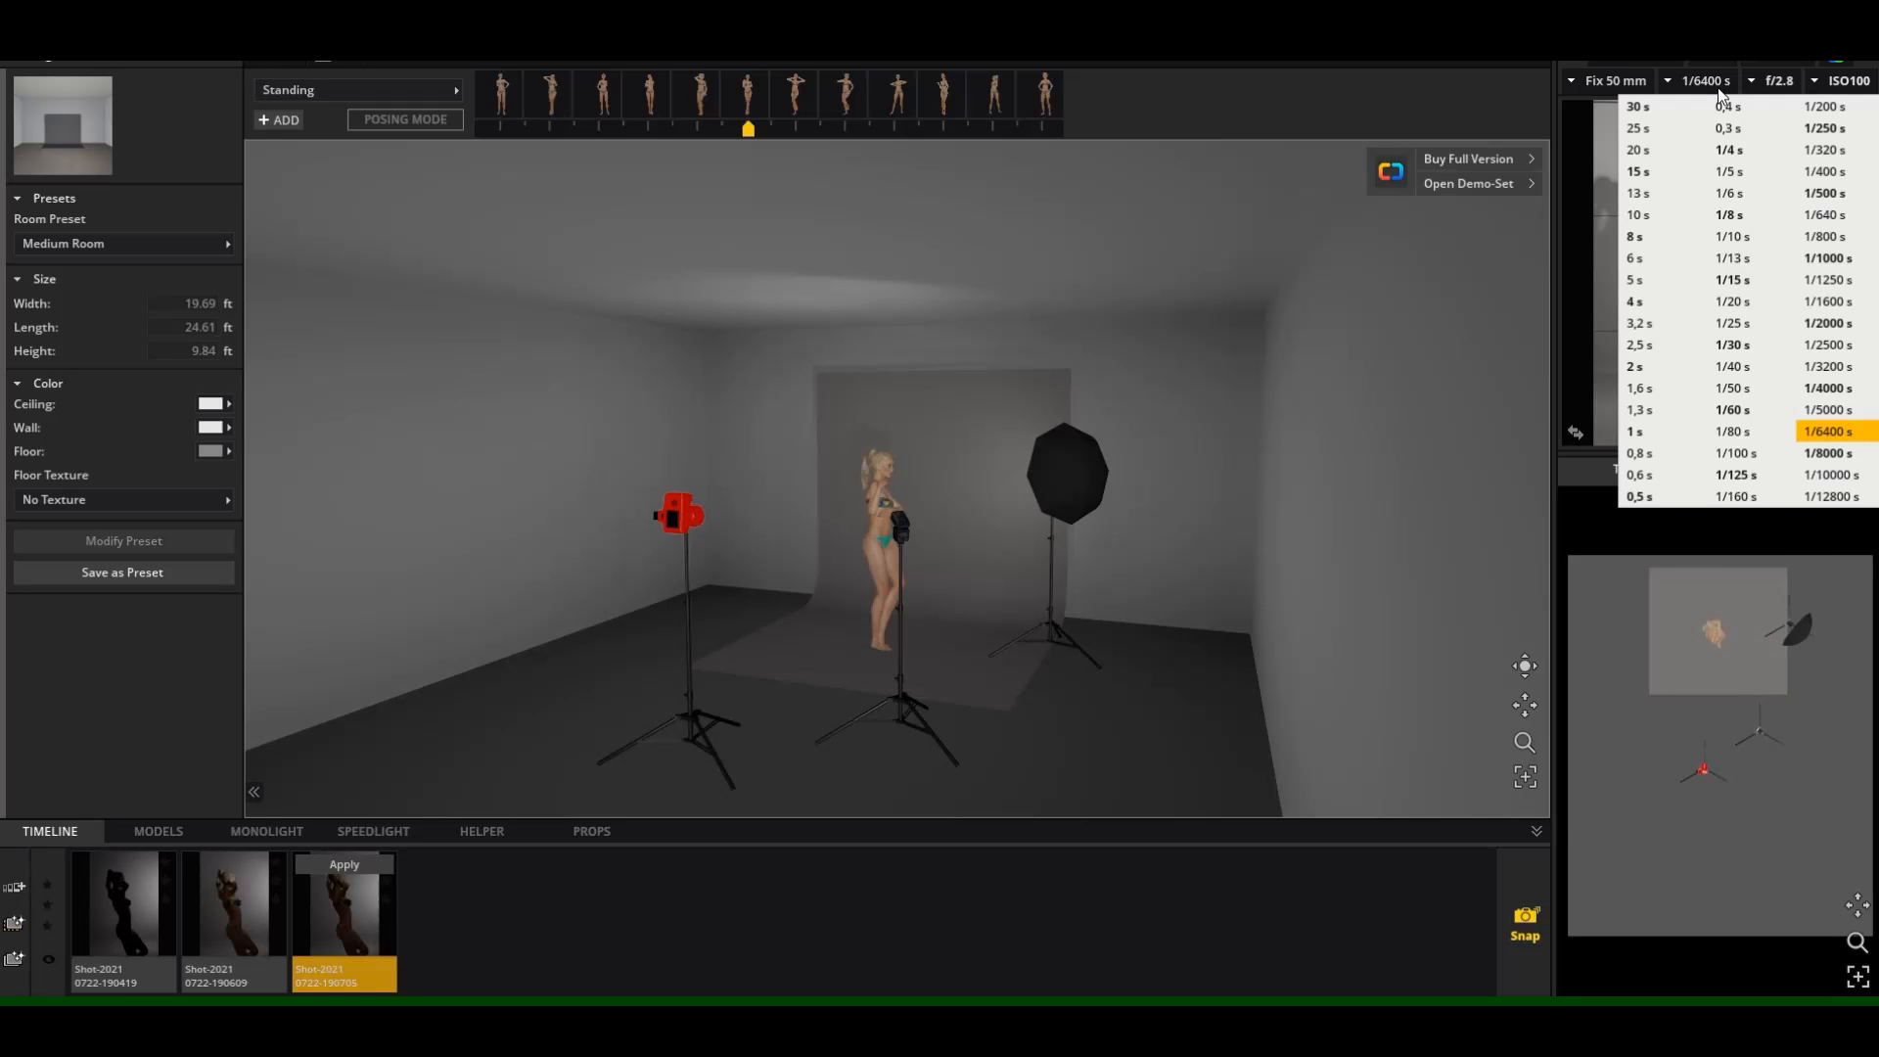
pyautogui.click(1853, 478)
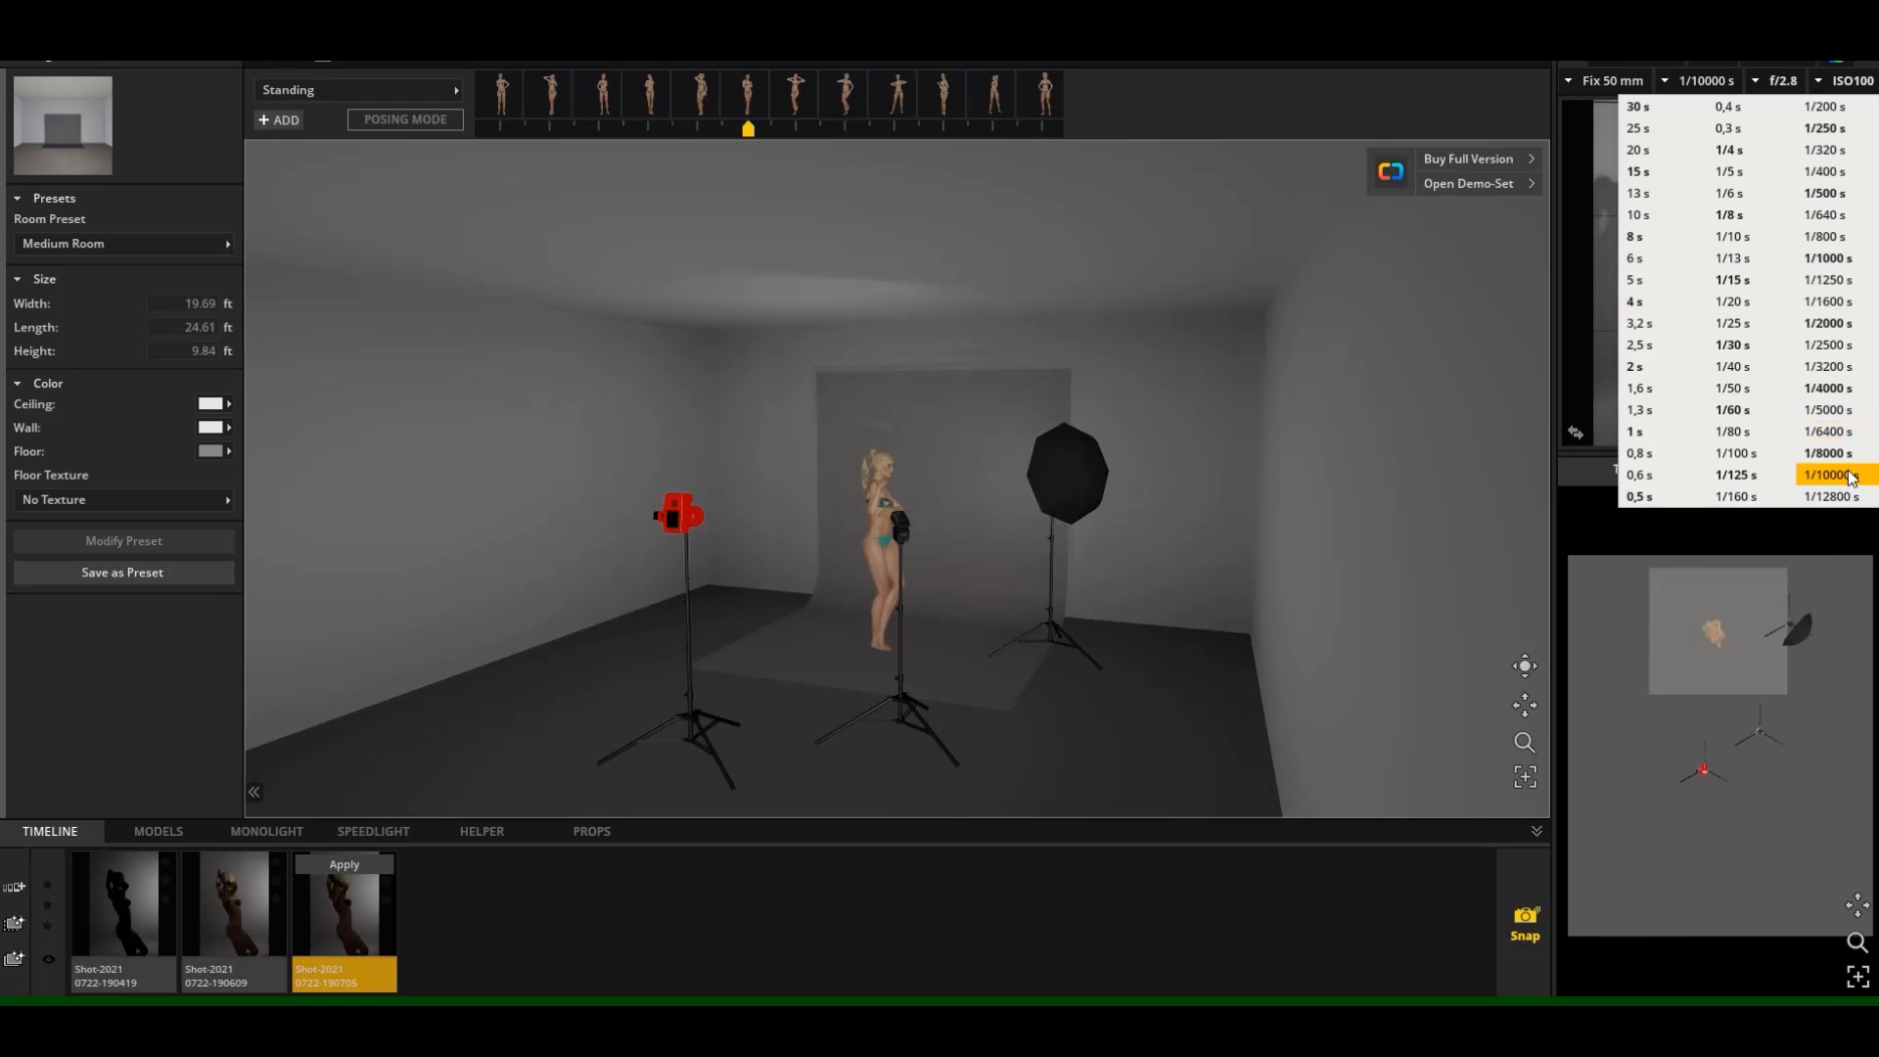
pyautogui.click(1471, 125)
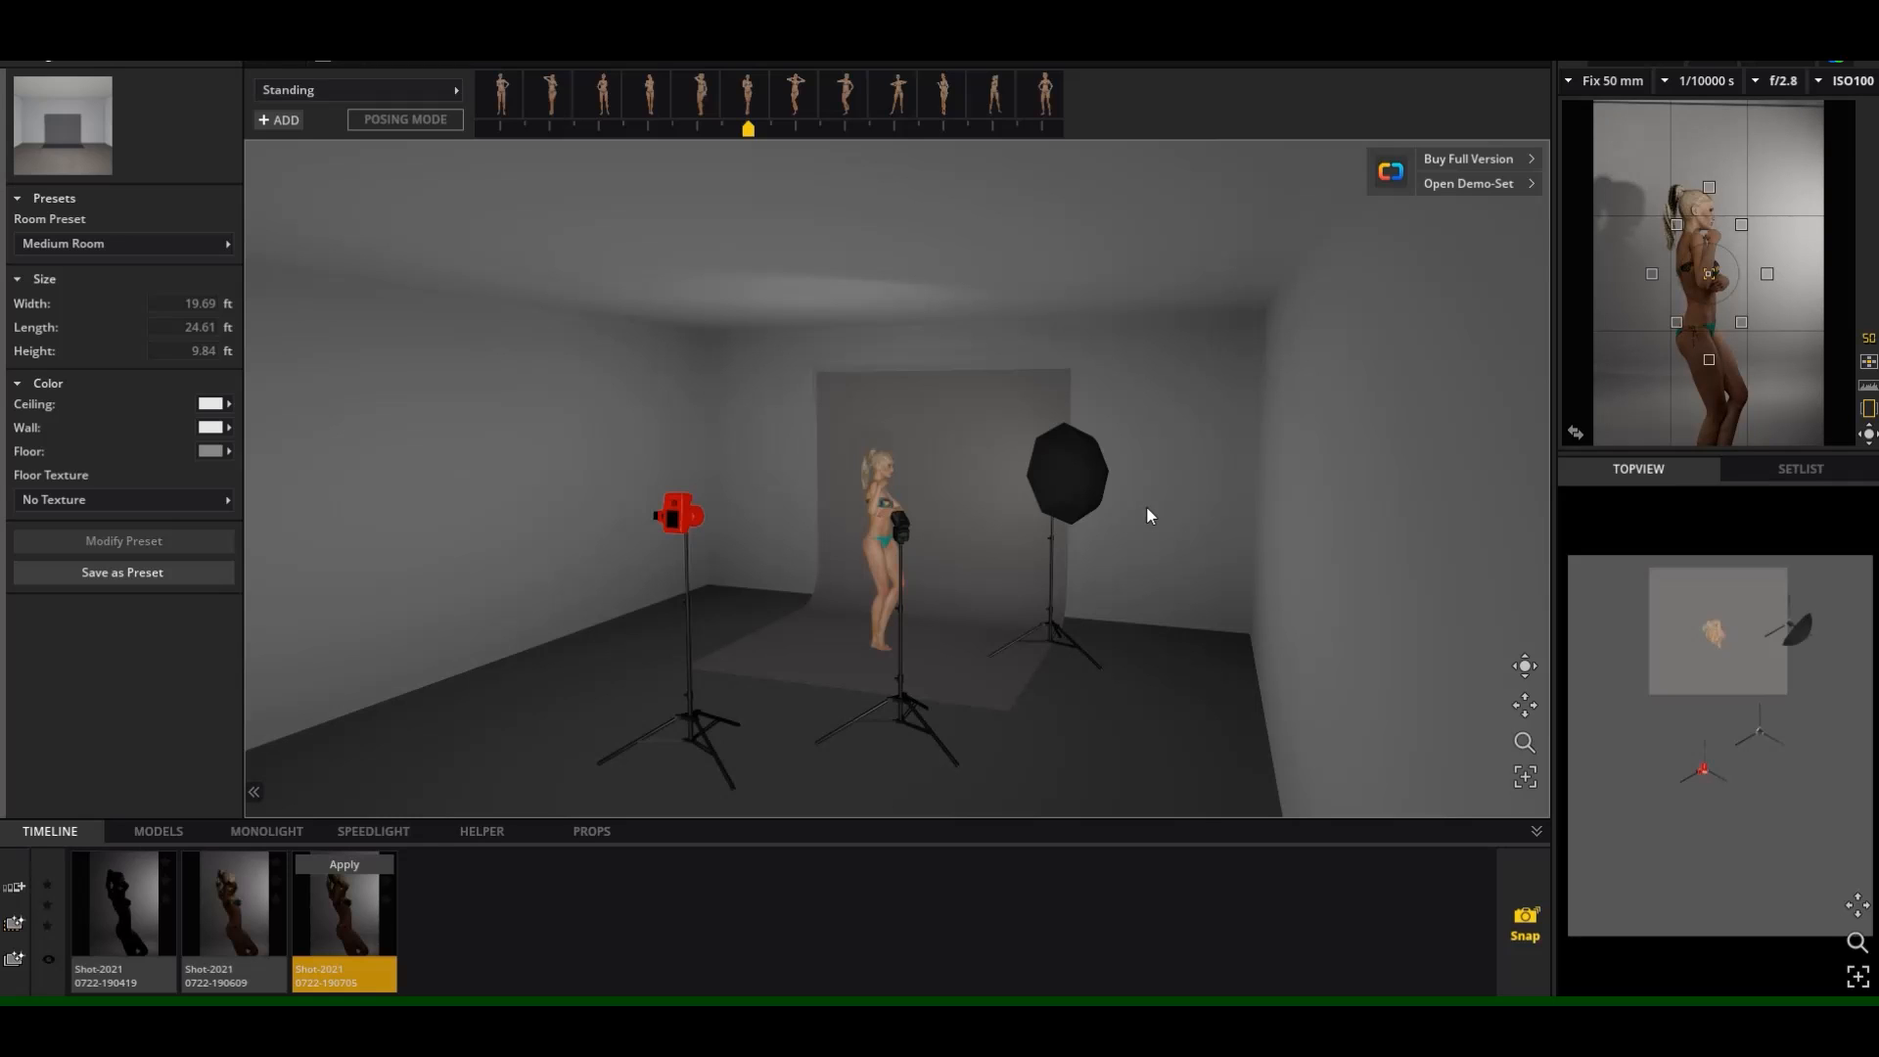
pyautogui.click(1706, 84)
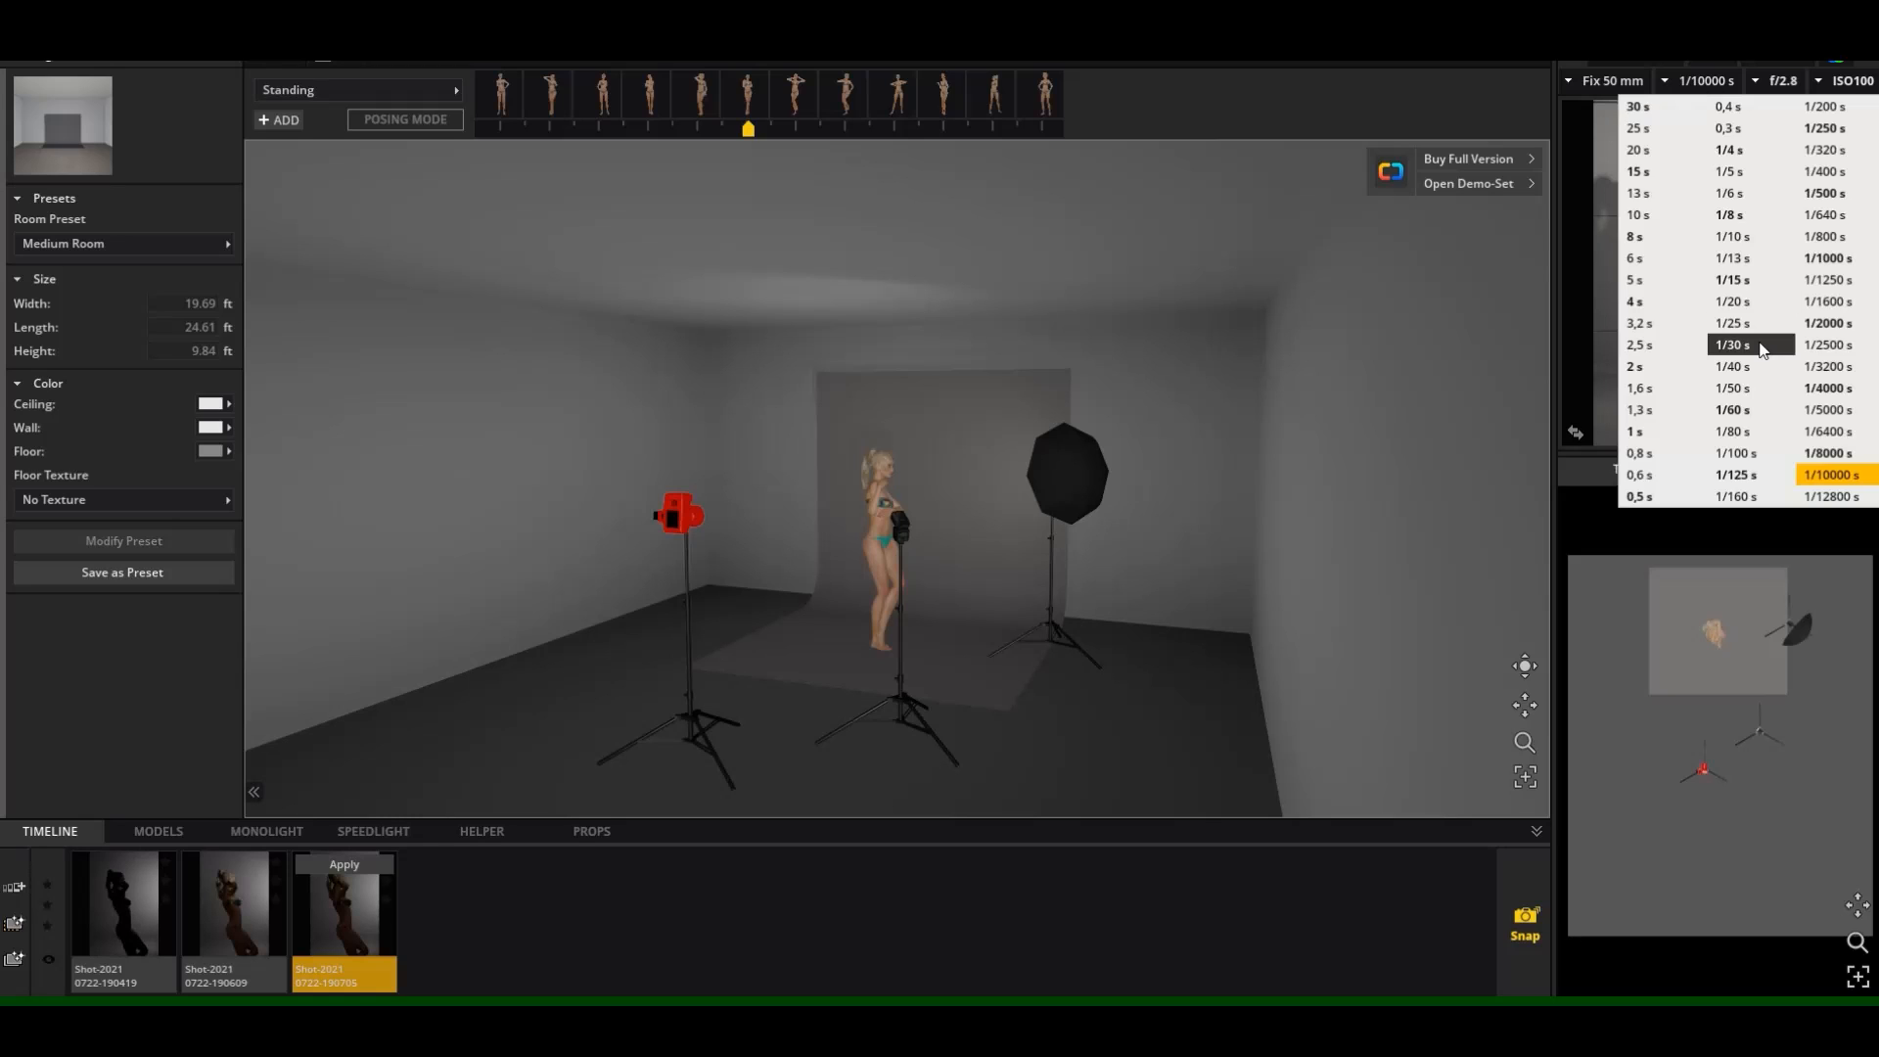
pyautogui.click(1844, 394)
# Set the white umbrella light behind the model as the solo light and reduce its power to 1/4.
pyautogui.click(1059, 472)
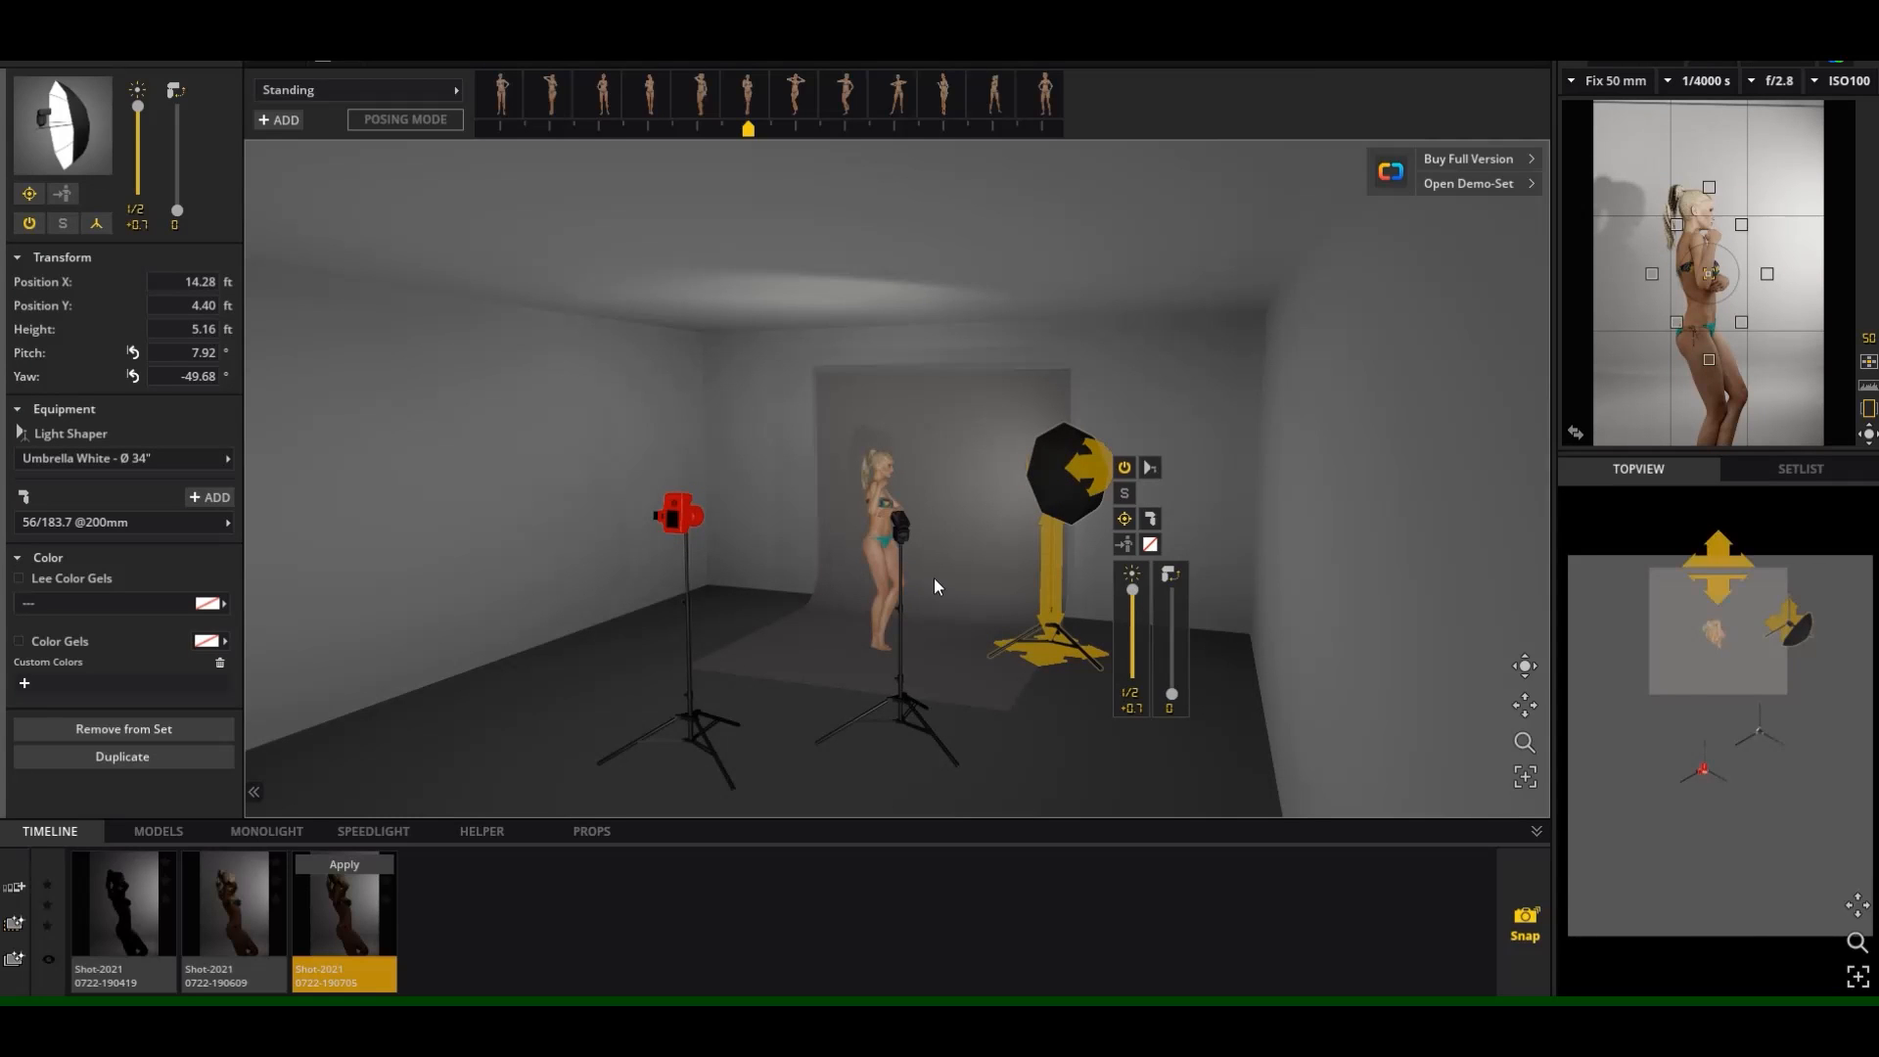
pyautogui.click(1125, 494)
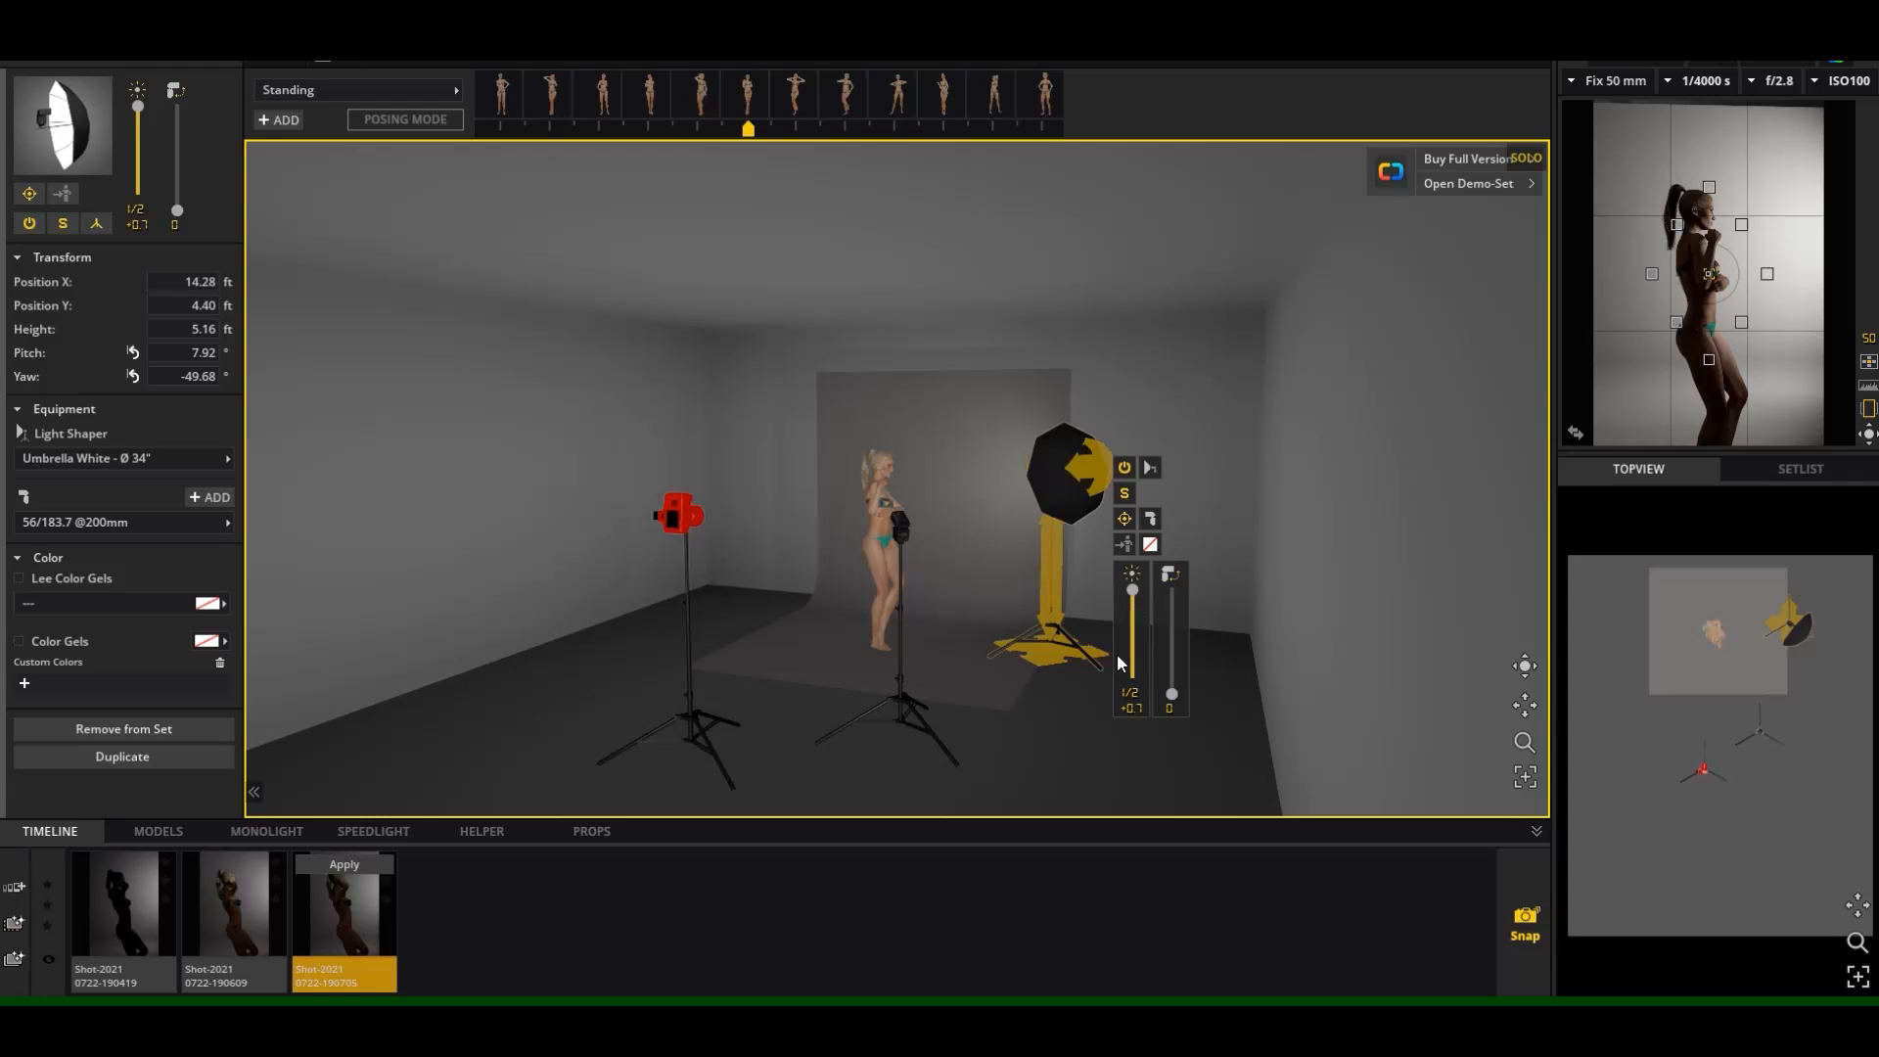
pyautogui.click(1065, 665)
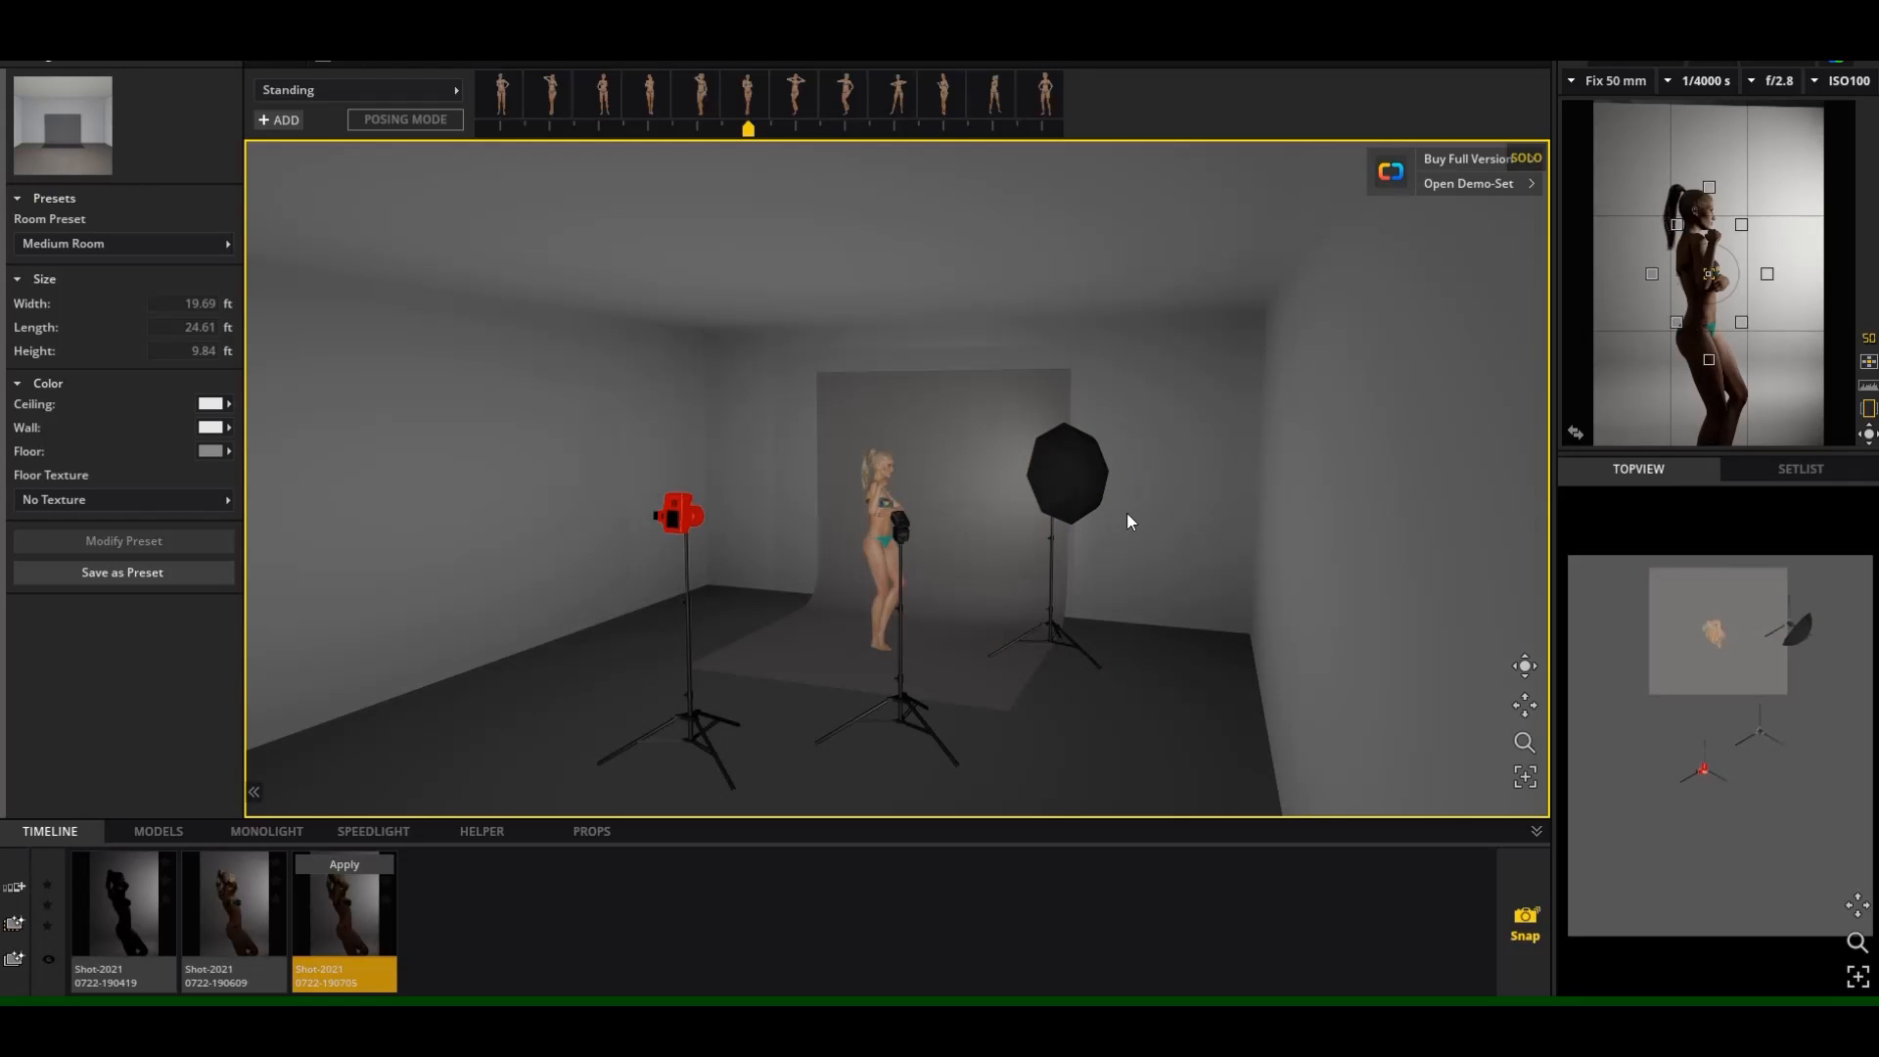
pyautogui.click(1095, 464)
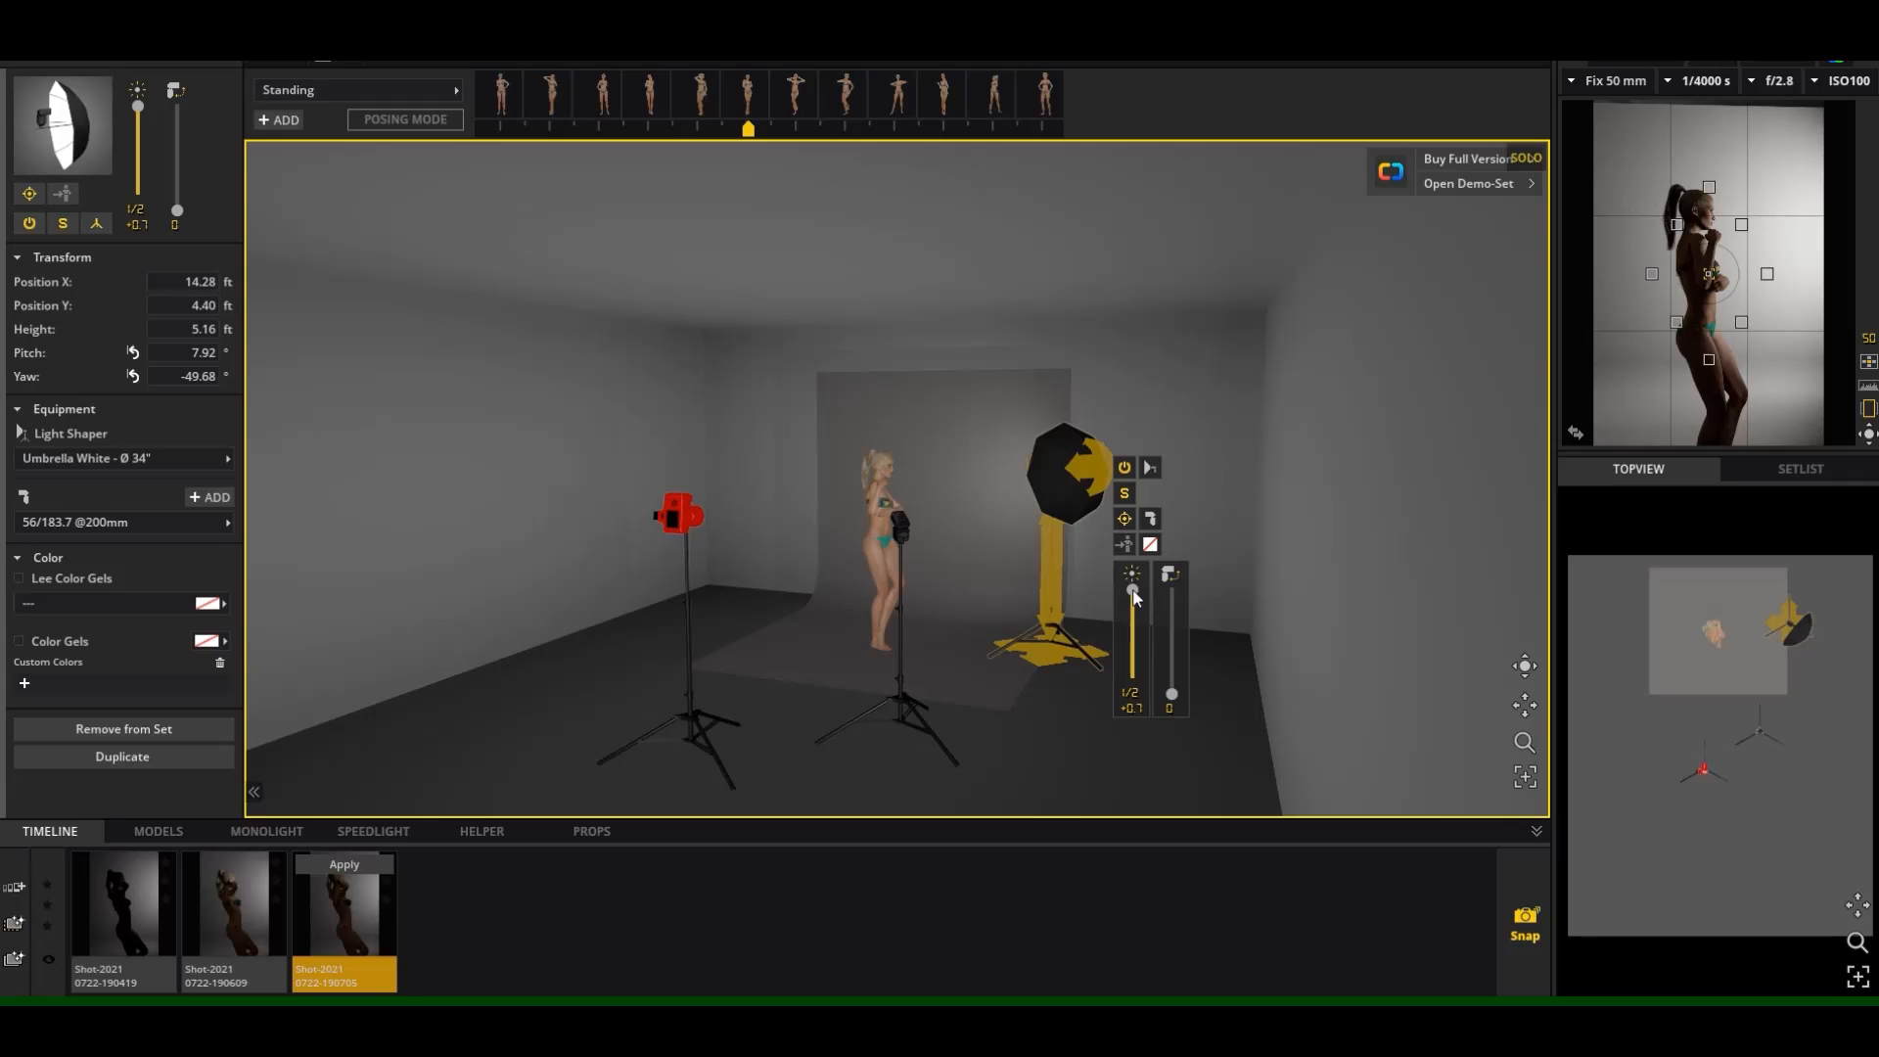
pyautogui.moveTo(1132, 590); pyautogui.dragTo(1133, 613)
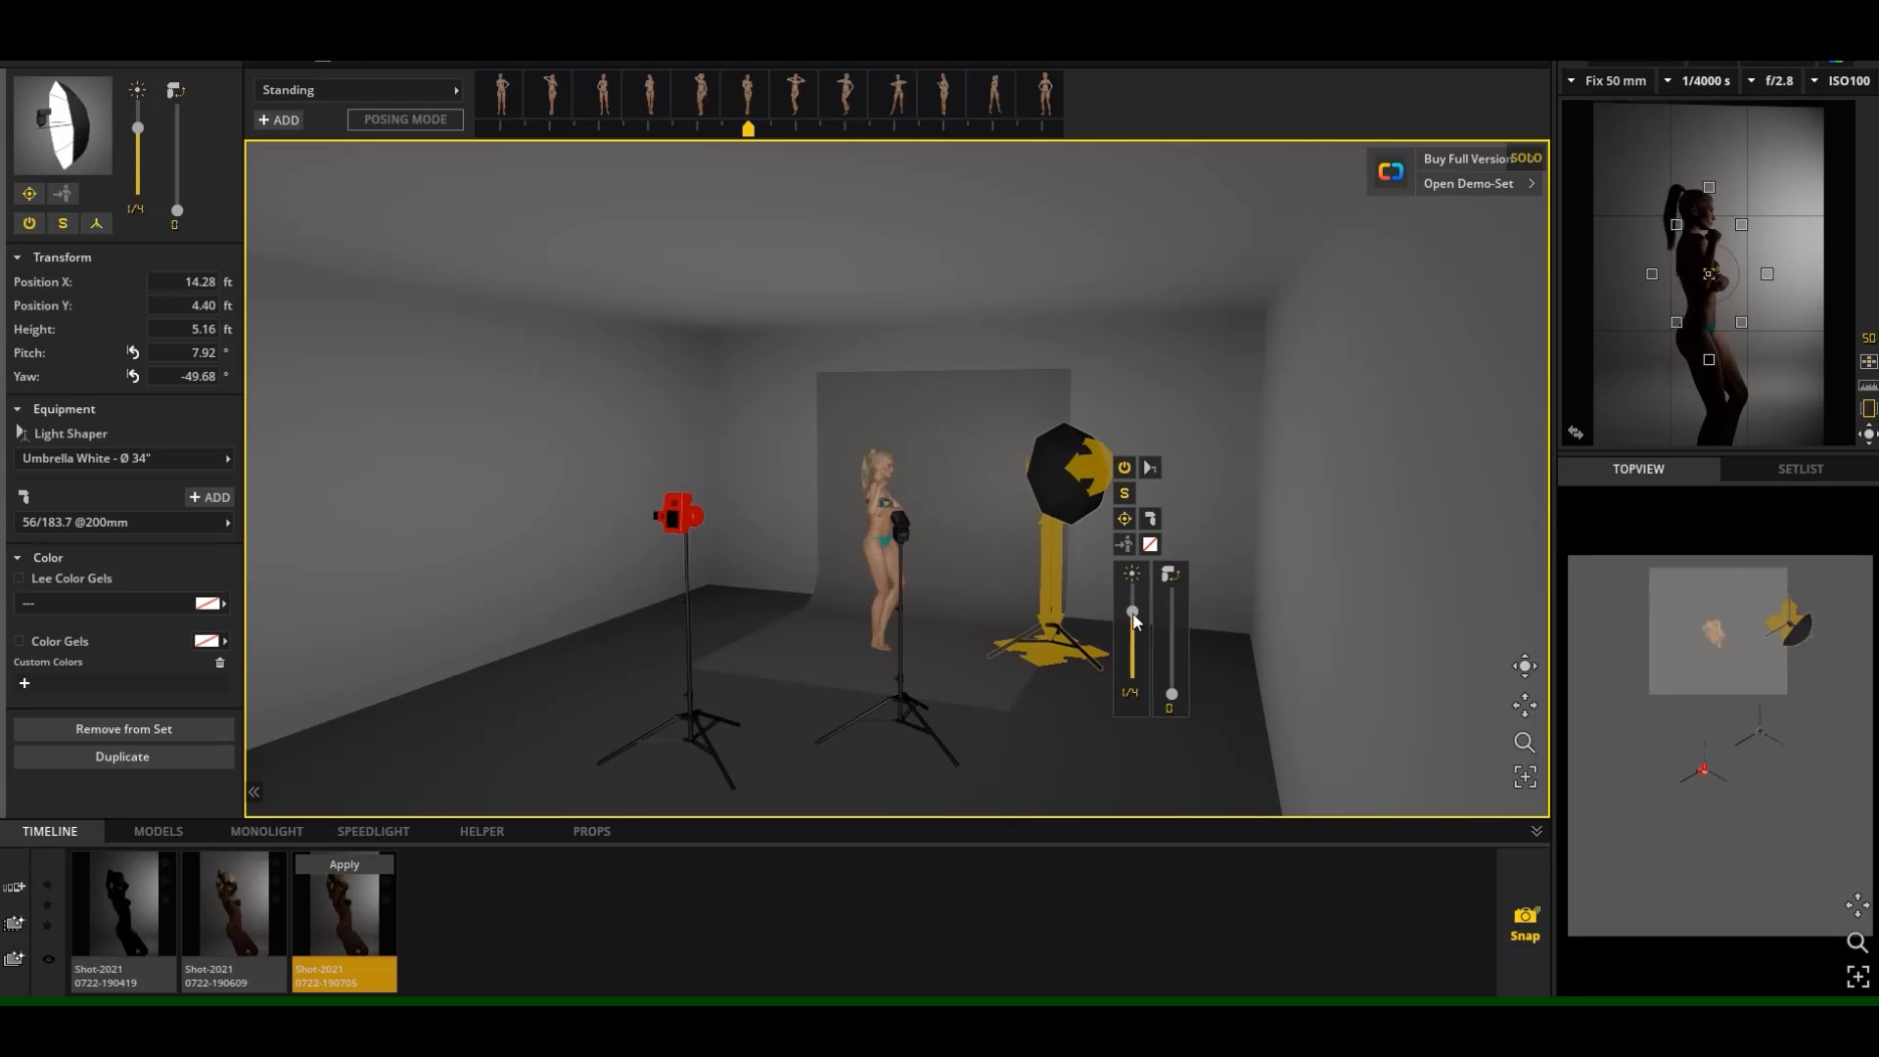
# Turn off solo for the umbrella light and reduce the bare Speedlight's power to 1/32 -0.7.
pyautogui.click(922, 744)
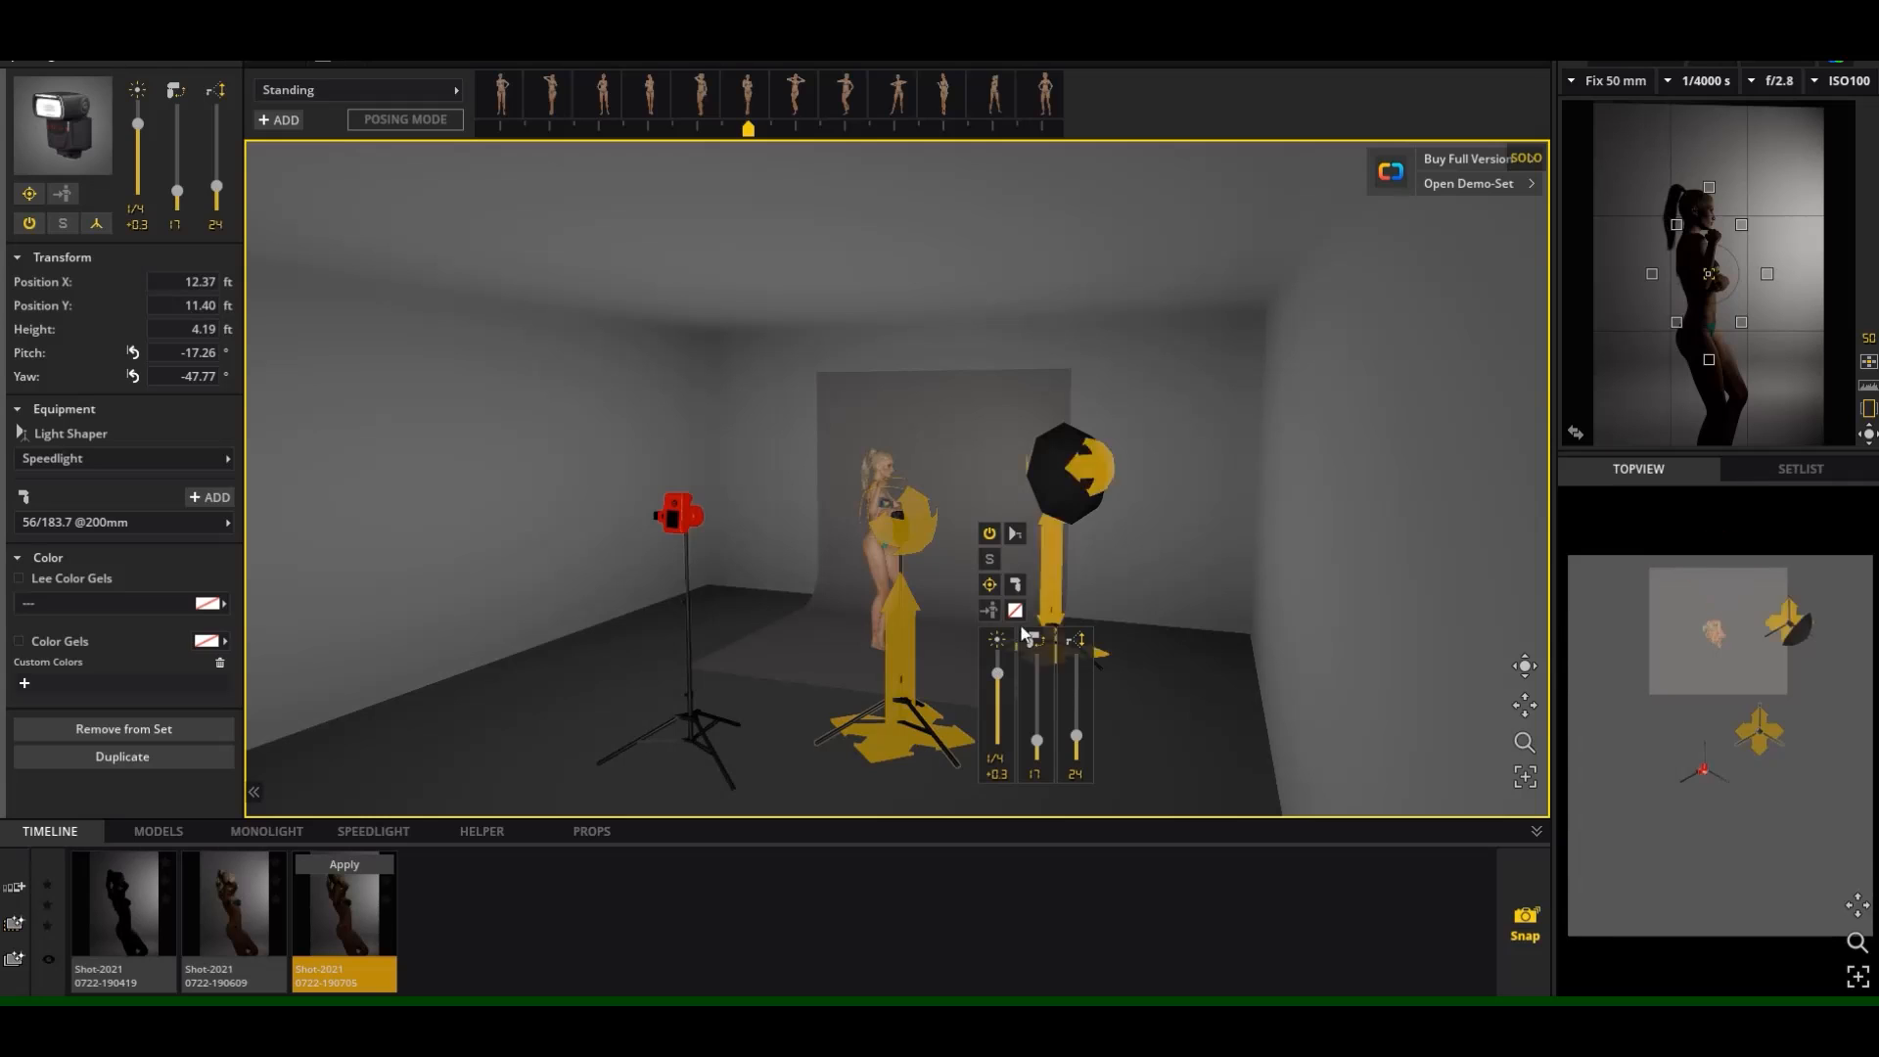
pyautogui.click(1077, 505)
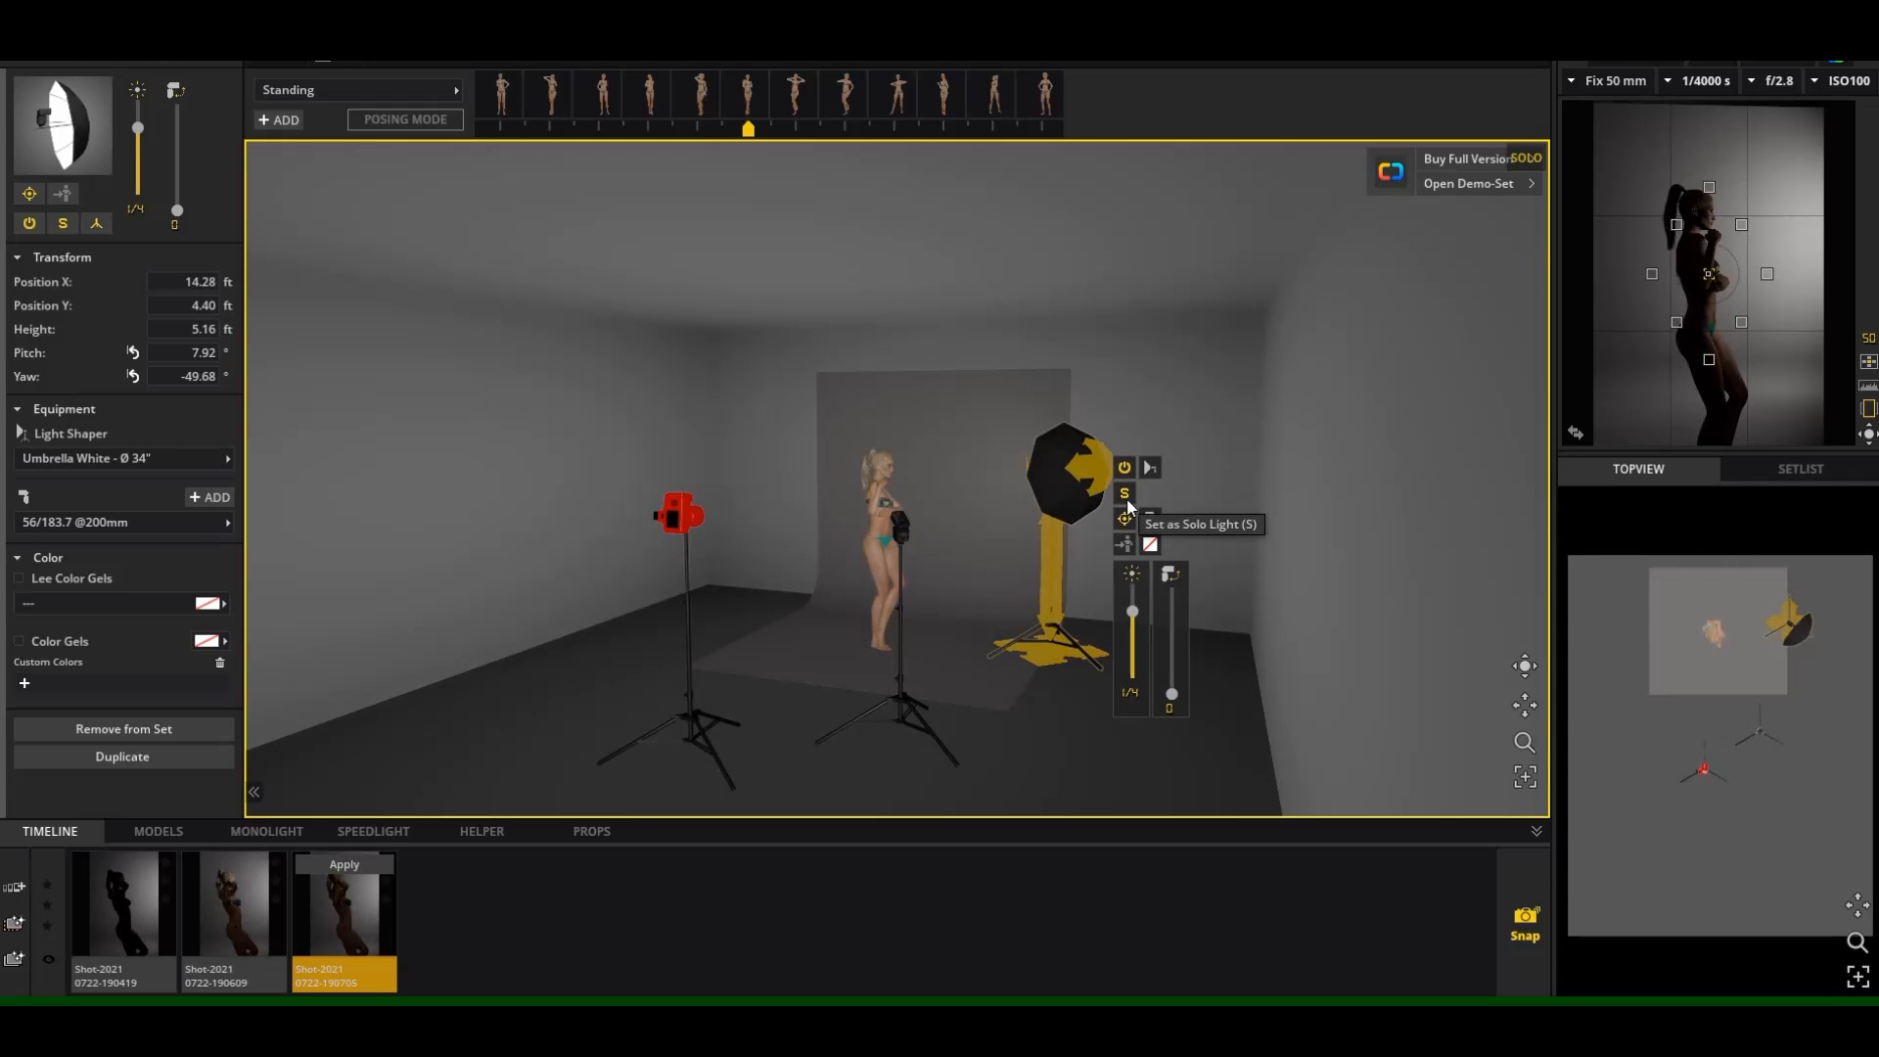
pyautogui.click(1125, 494)
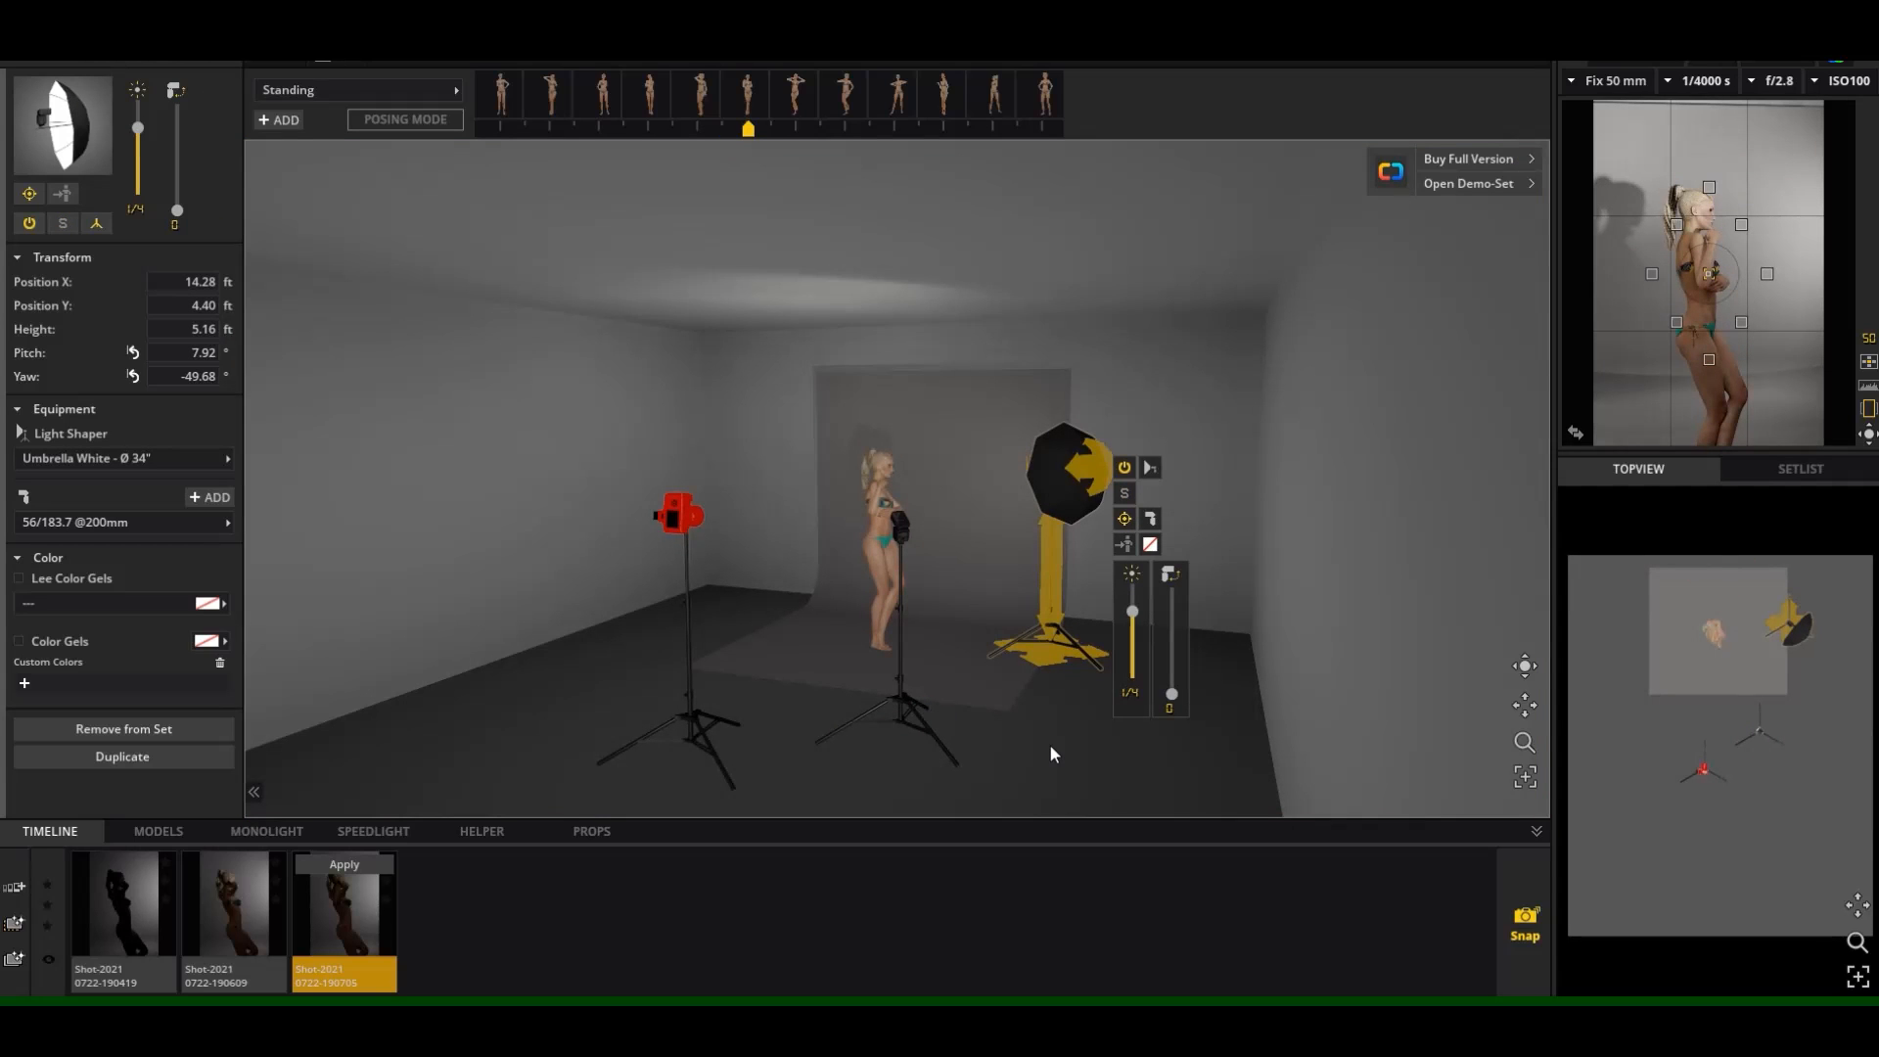
pyautogui.click(951, 742)
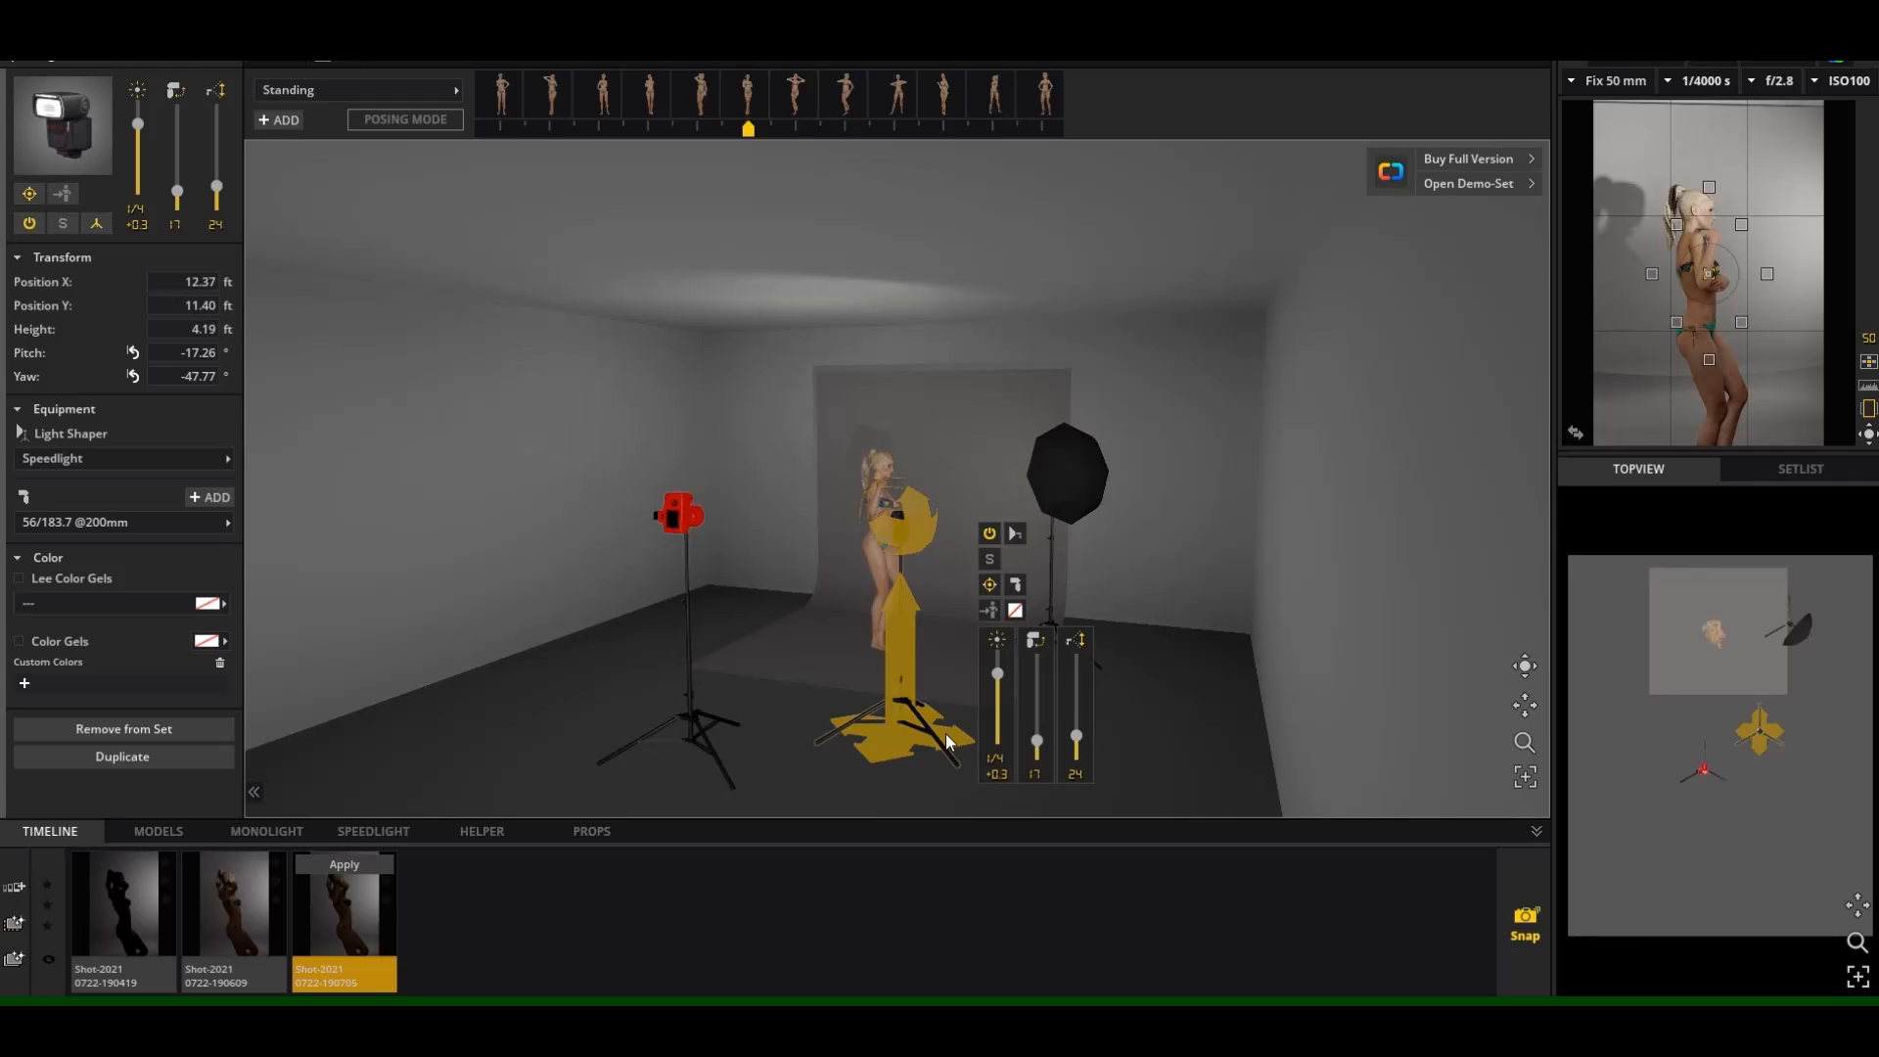
pyautogui.moveTo(998, 676); pyautogui.dragTo(1002, 730)
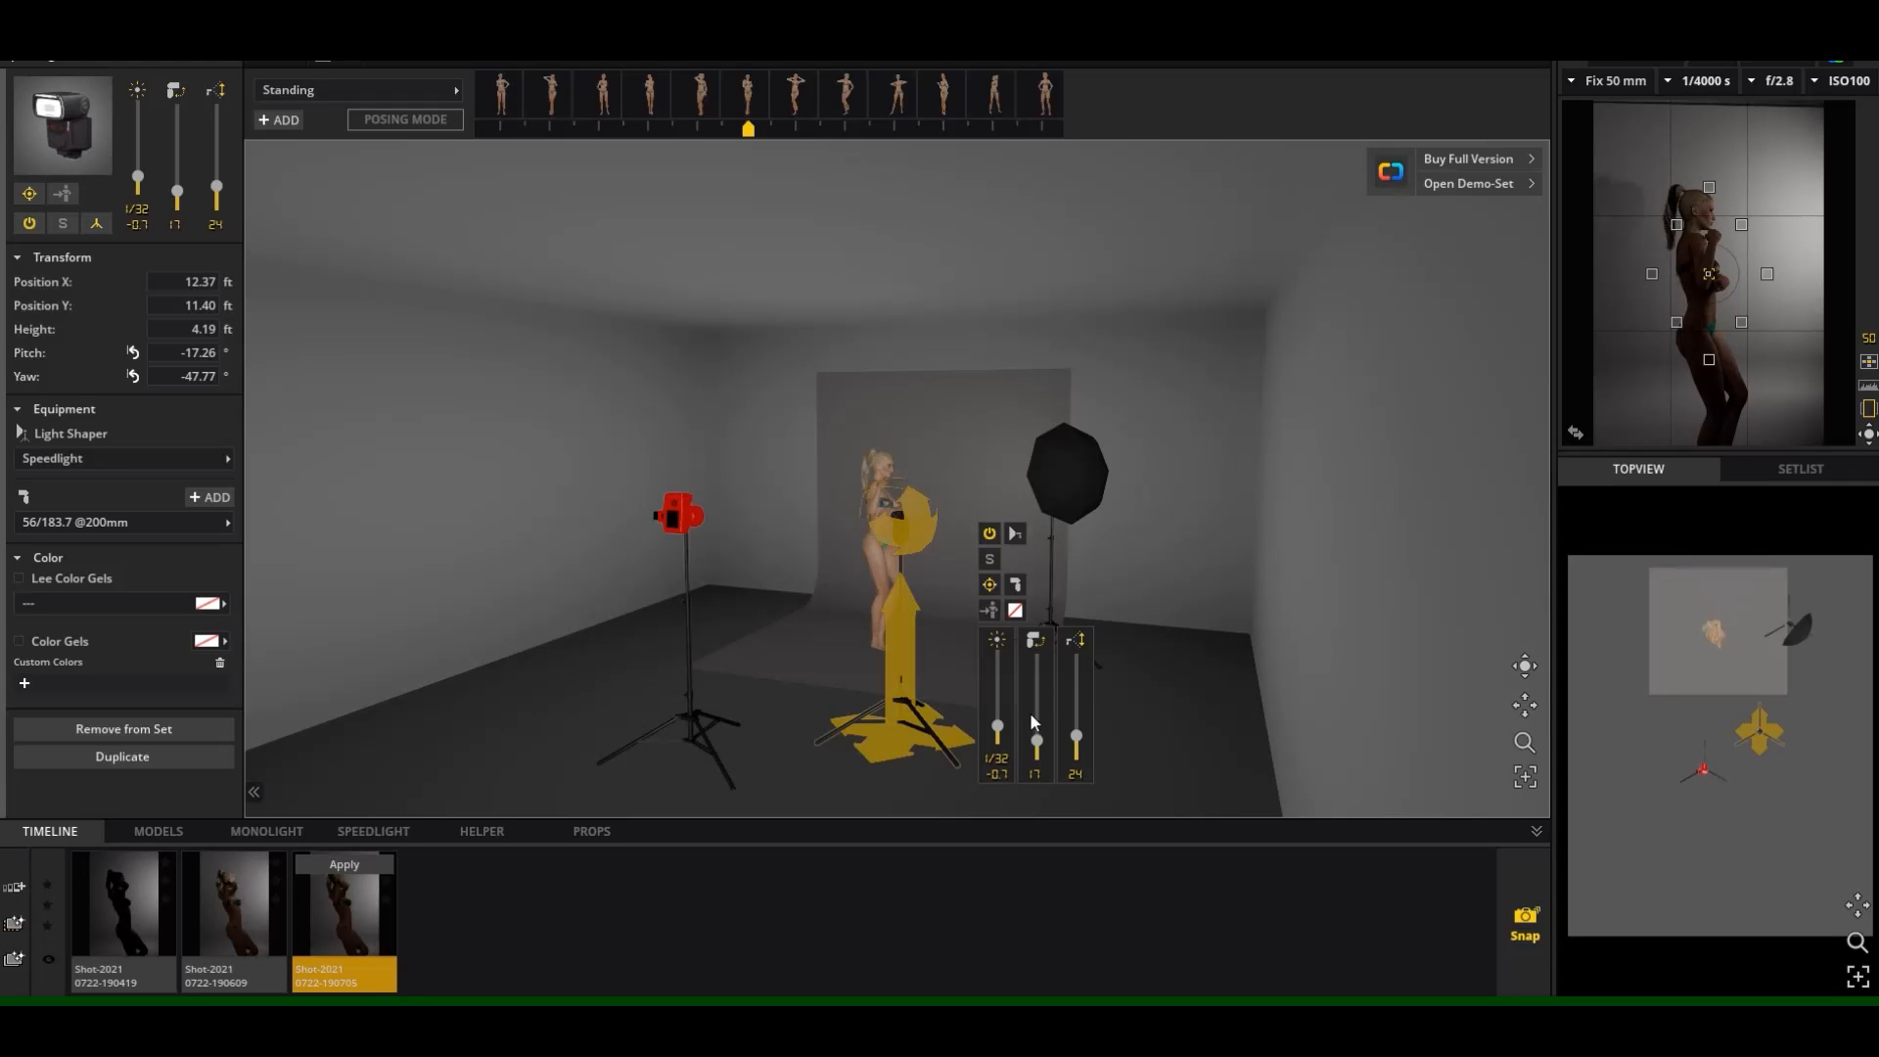
# Reduce the bare Speedlight's power to 1/128.
pyautogui.moveTo(998, 727); pyautogui.dragTo(998, 742)
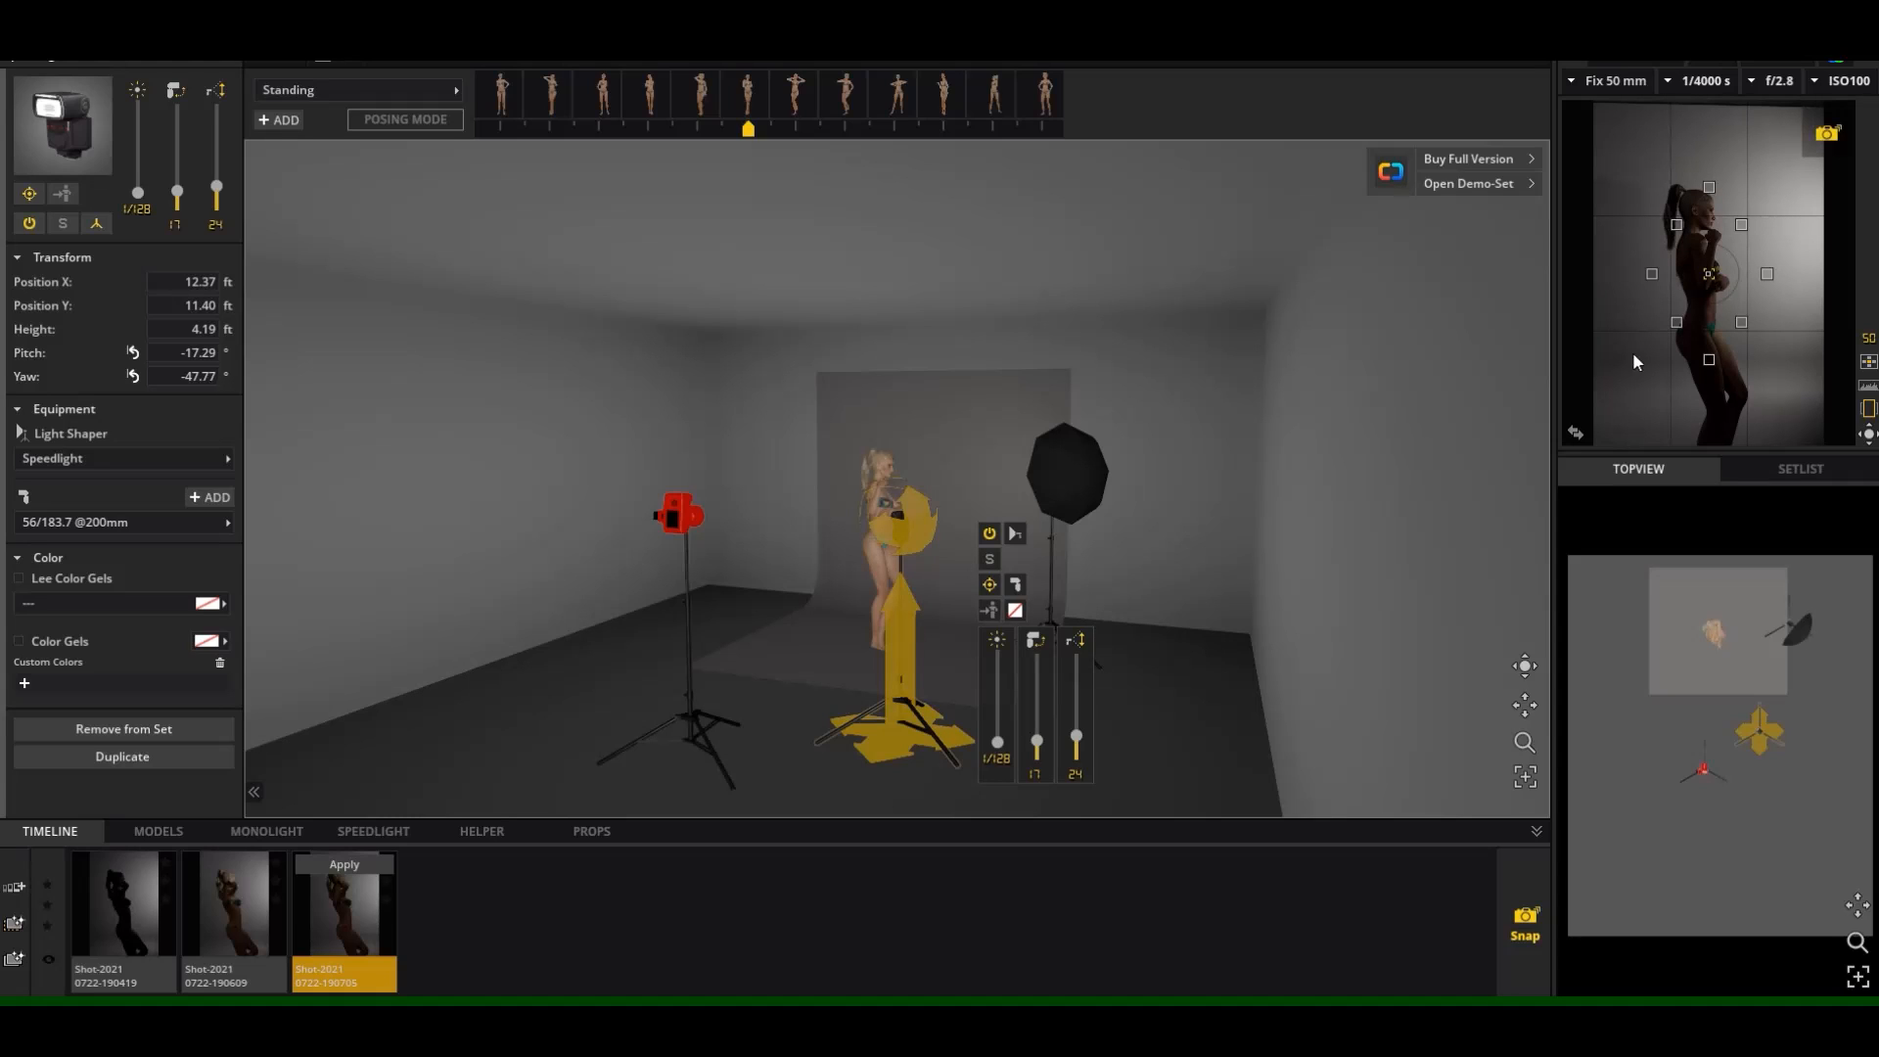
# Review the set list of everything on stage, filtered by equipment and by objects, and return to the top view.
pyautogui.click(1799, 468)
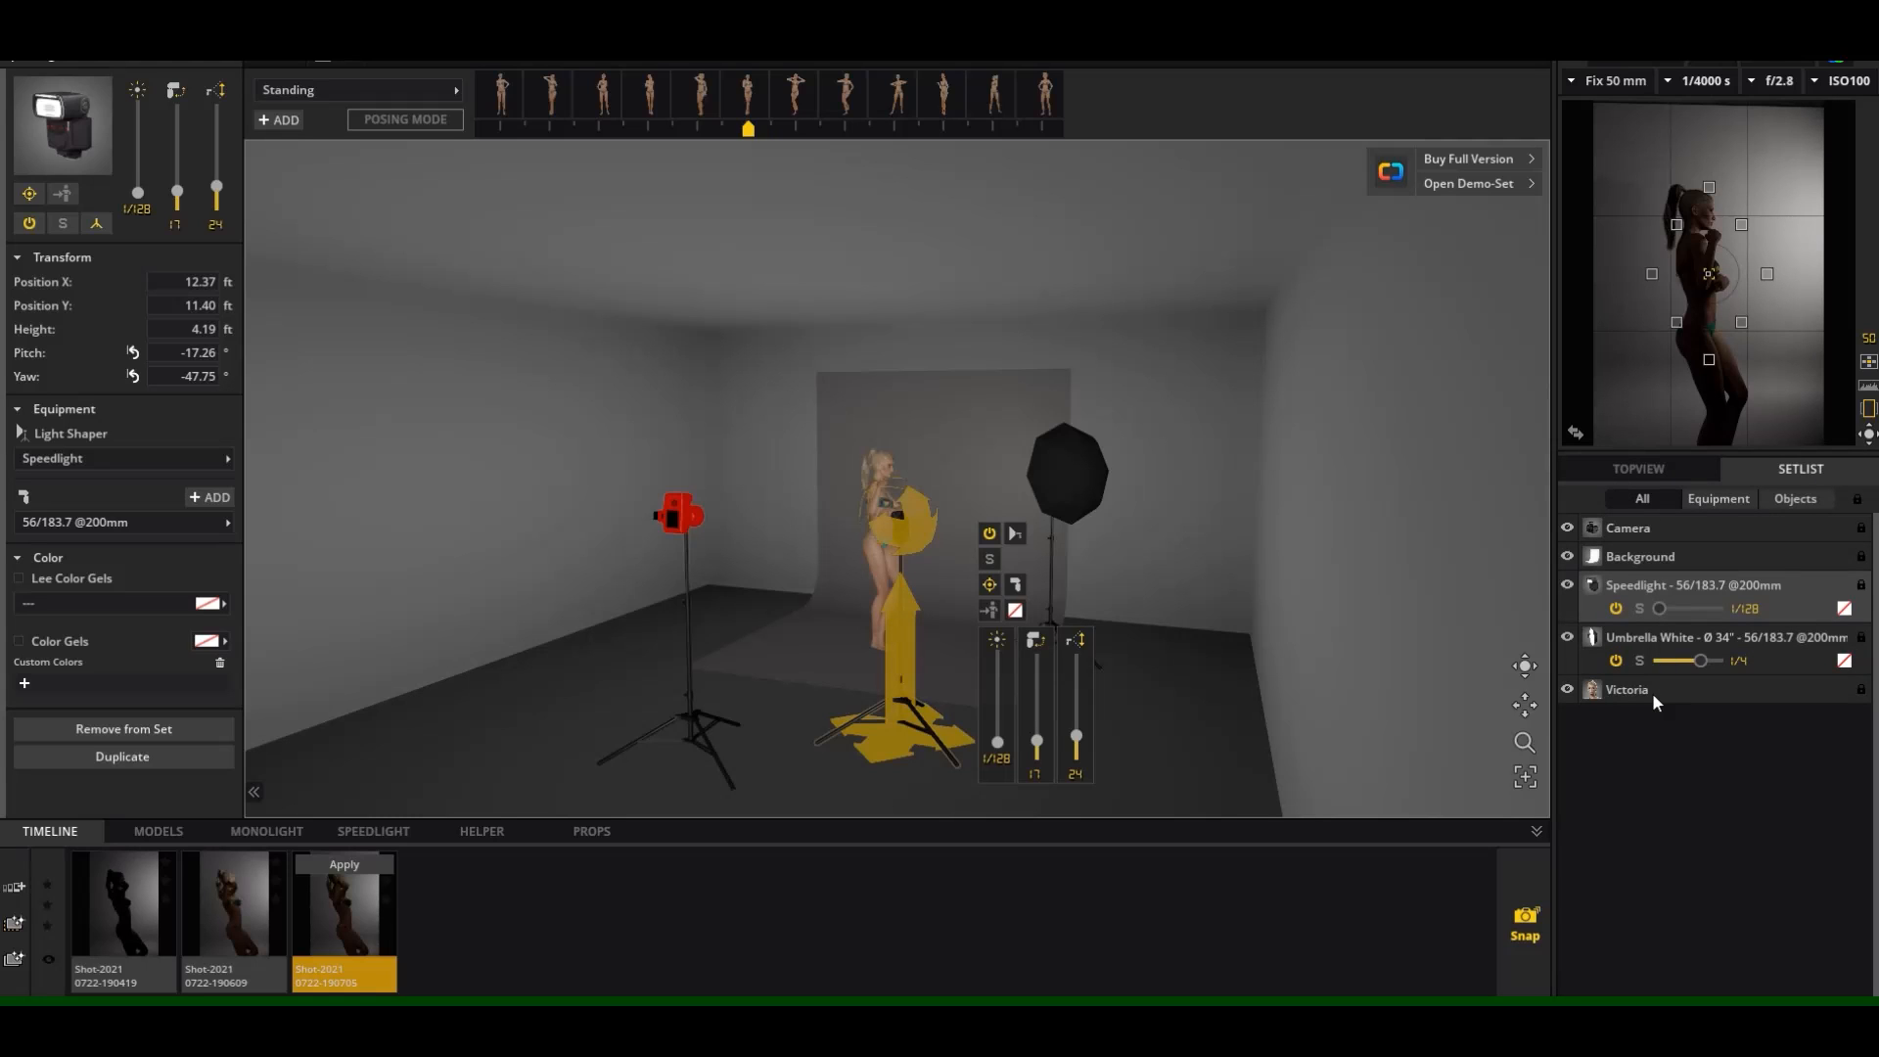
pyautogui.click(1712, 509)
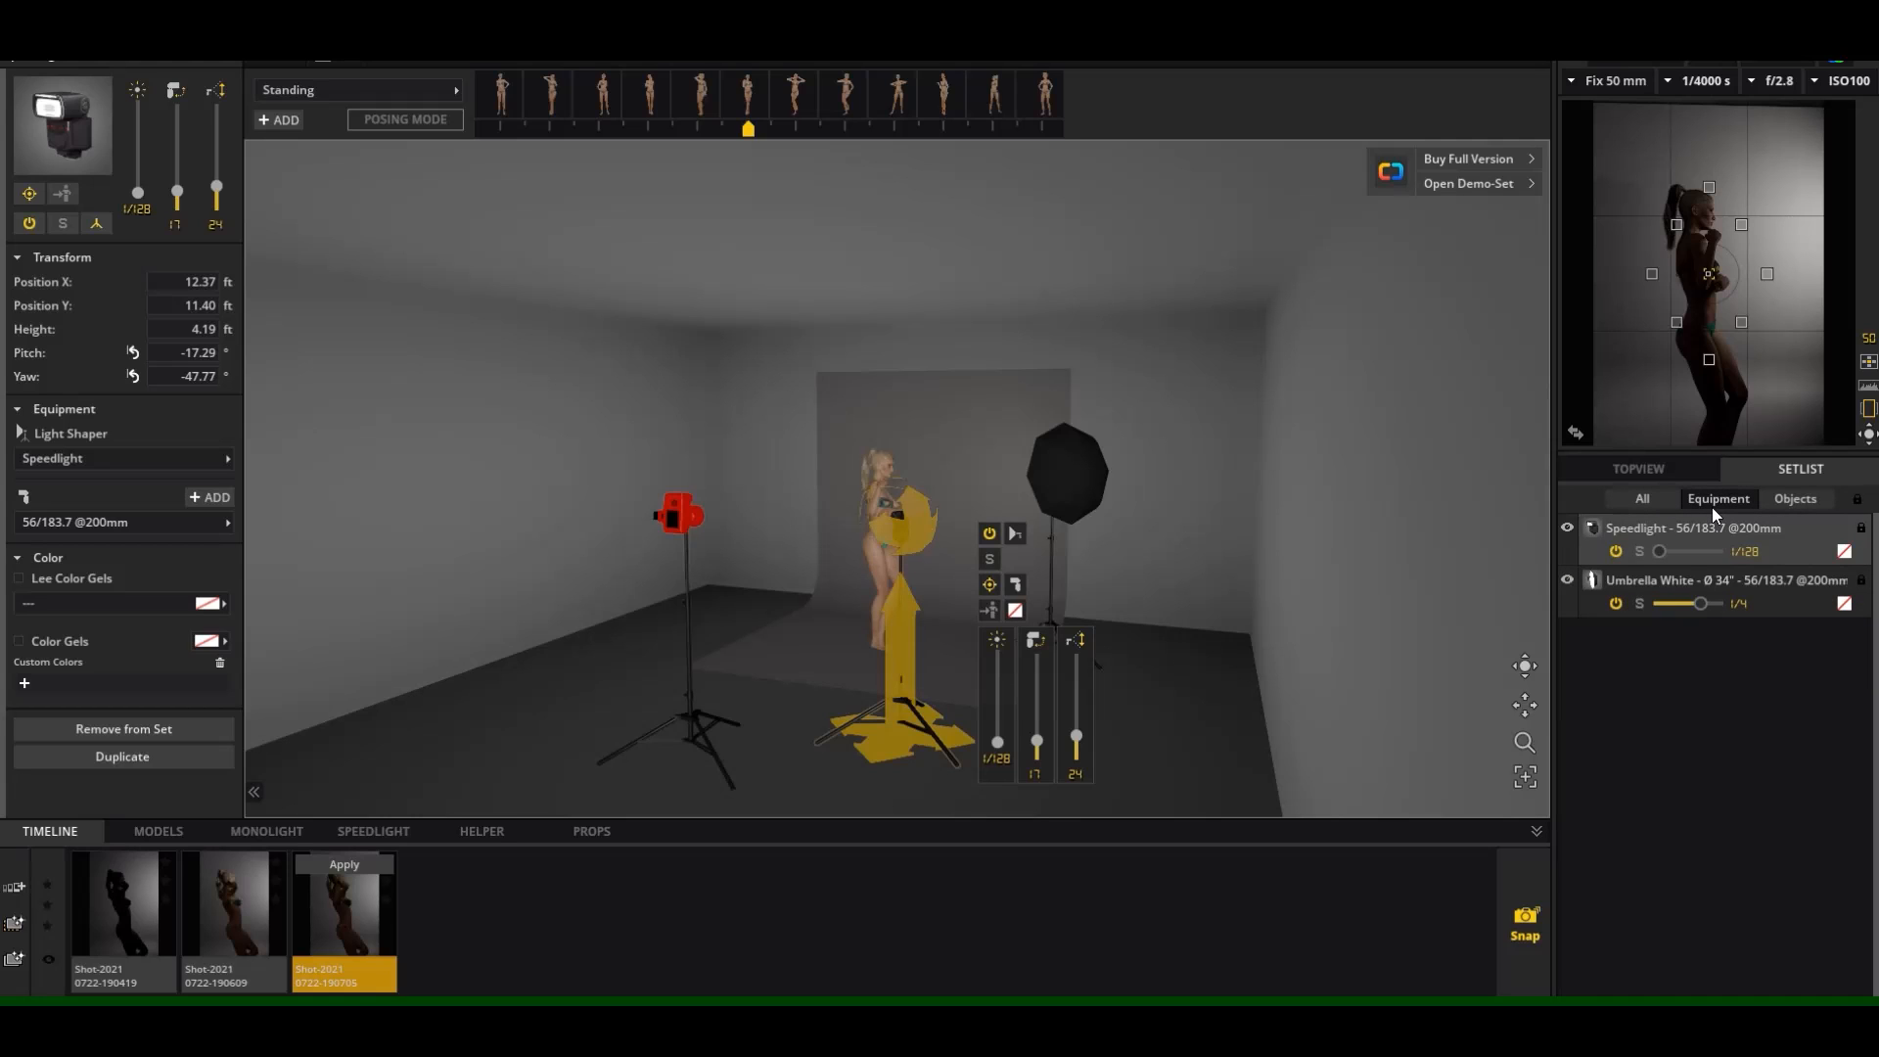
pyautogui.click(1794, 500)
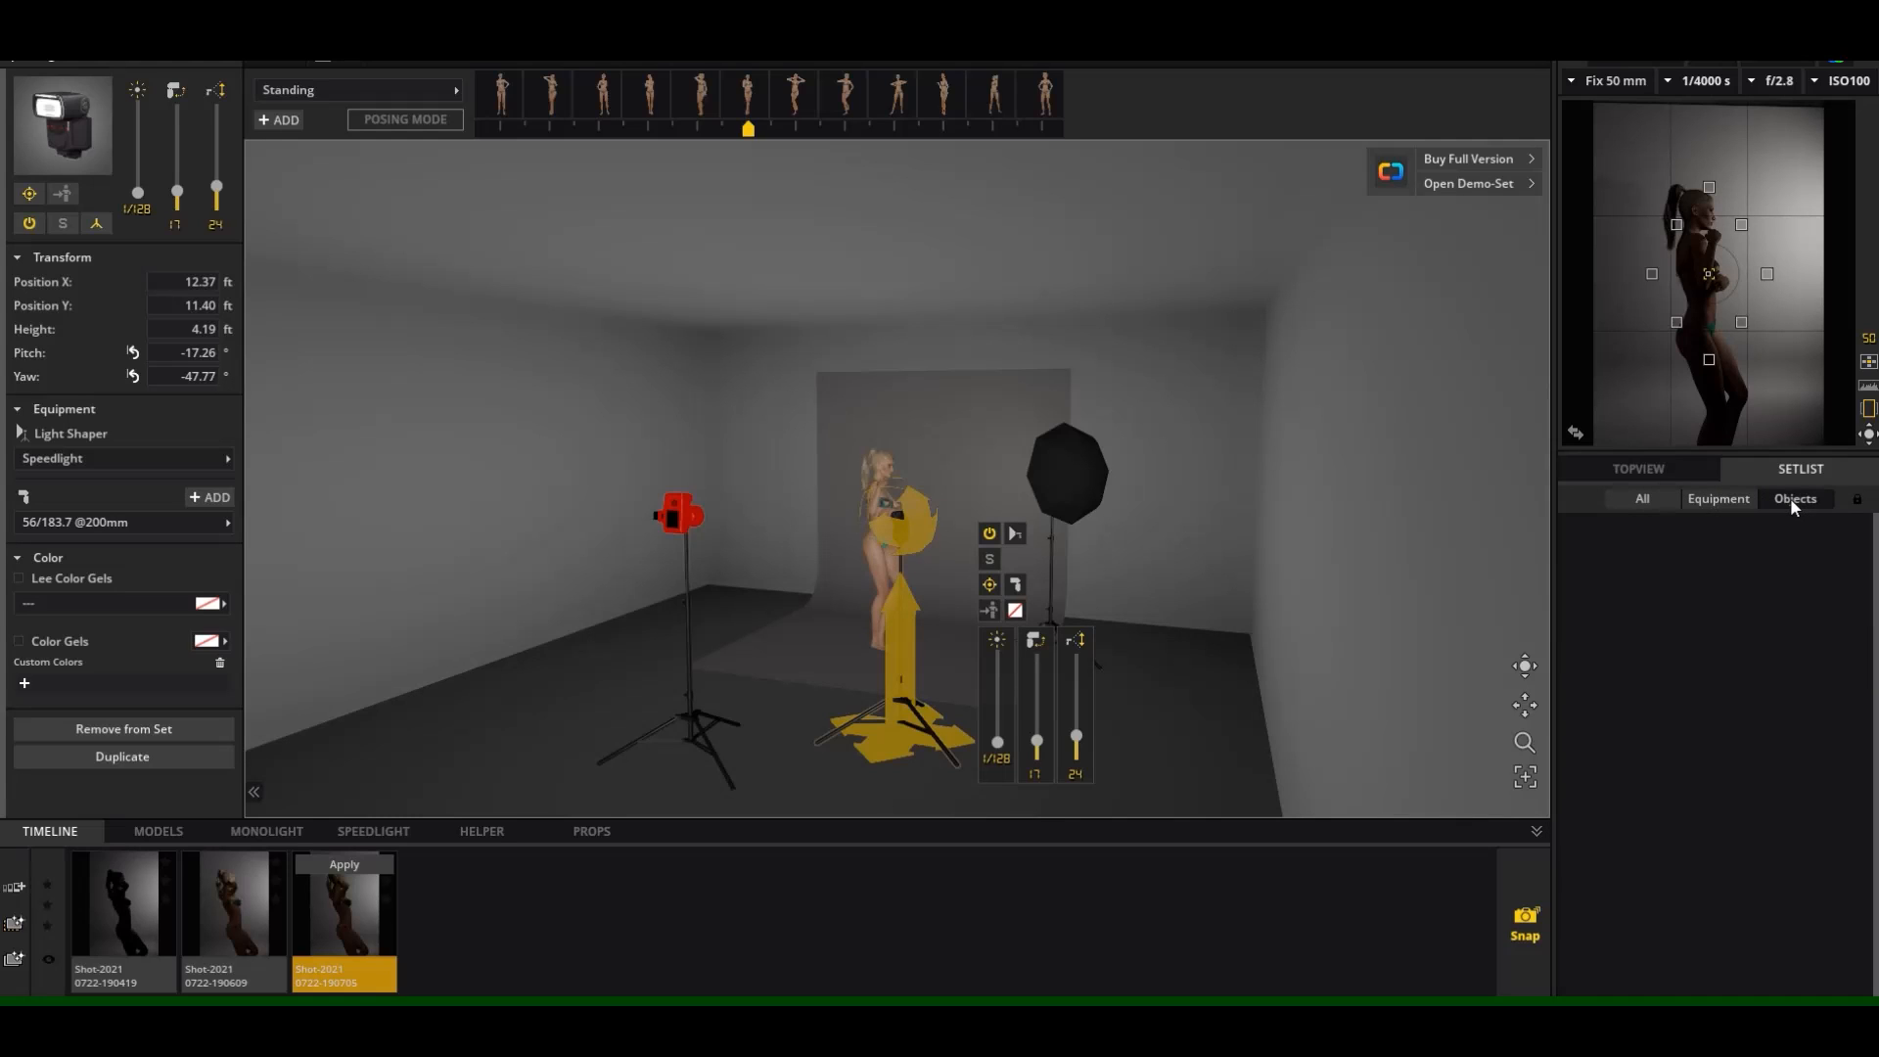
pyautogui.click(1672, 500)
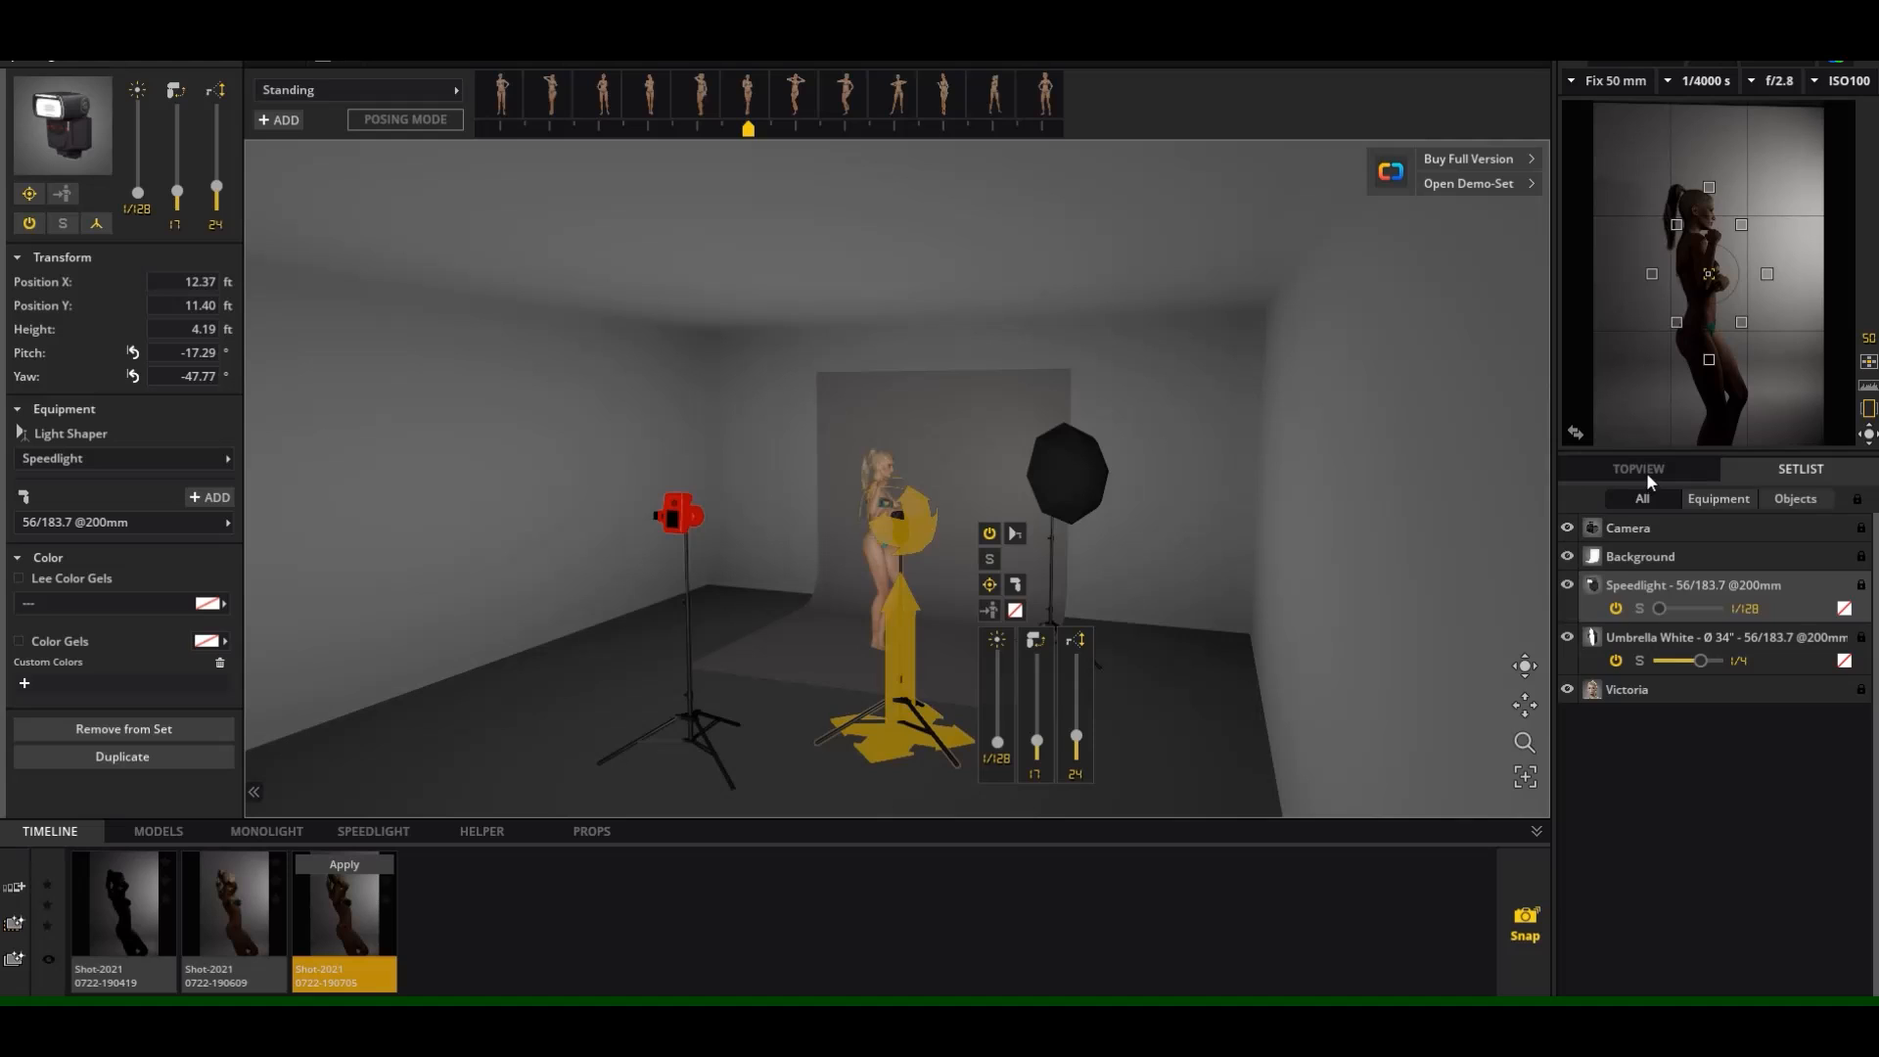
pyautogui.click(1647, 471)
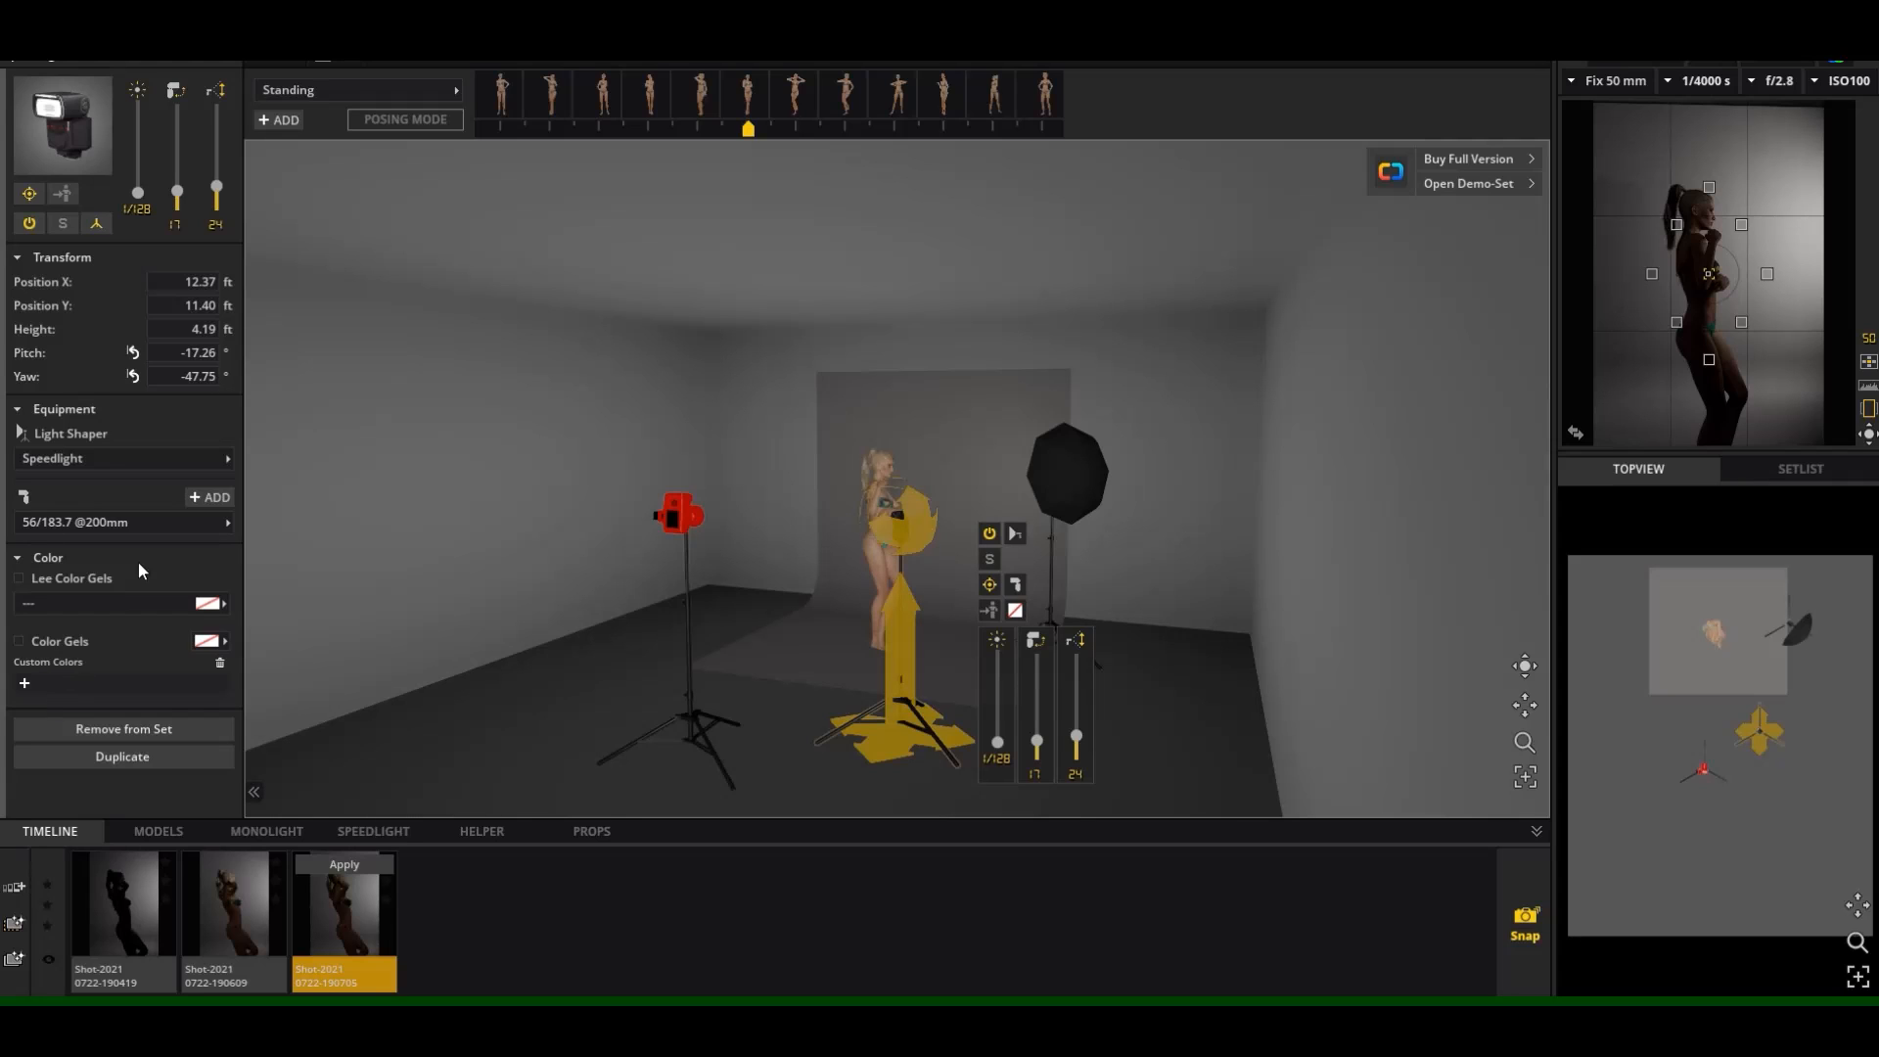
# Fit the Speedlight with a 10 x 24" Striplight shaper and re-aim it to about -10.55° pitch and -44.01° yaw.
pyautogui.click(225, 460)
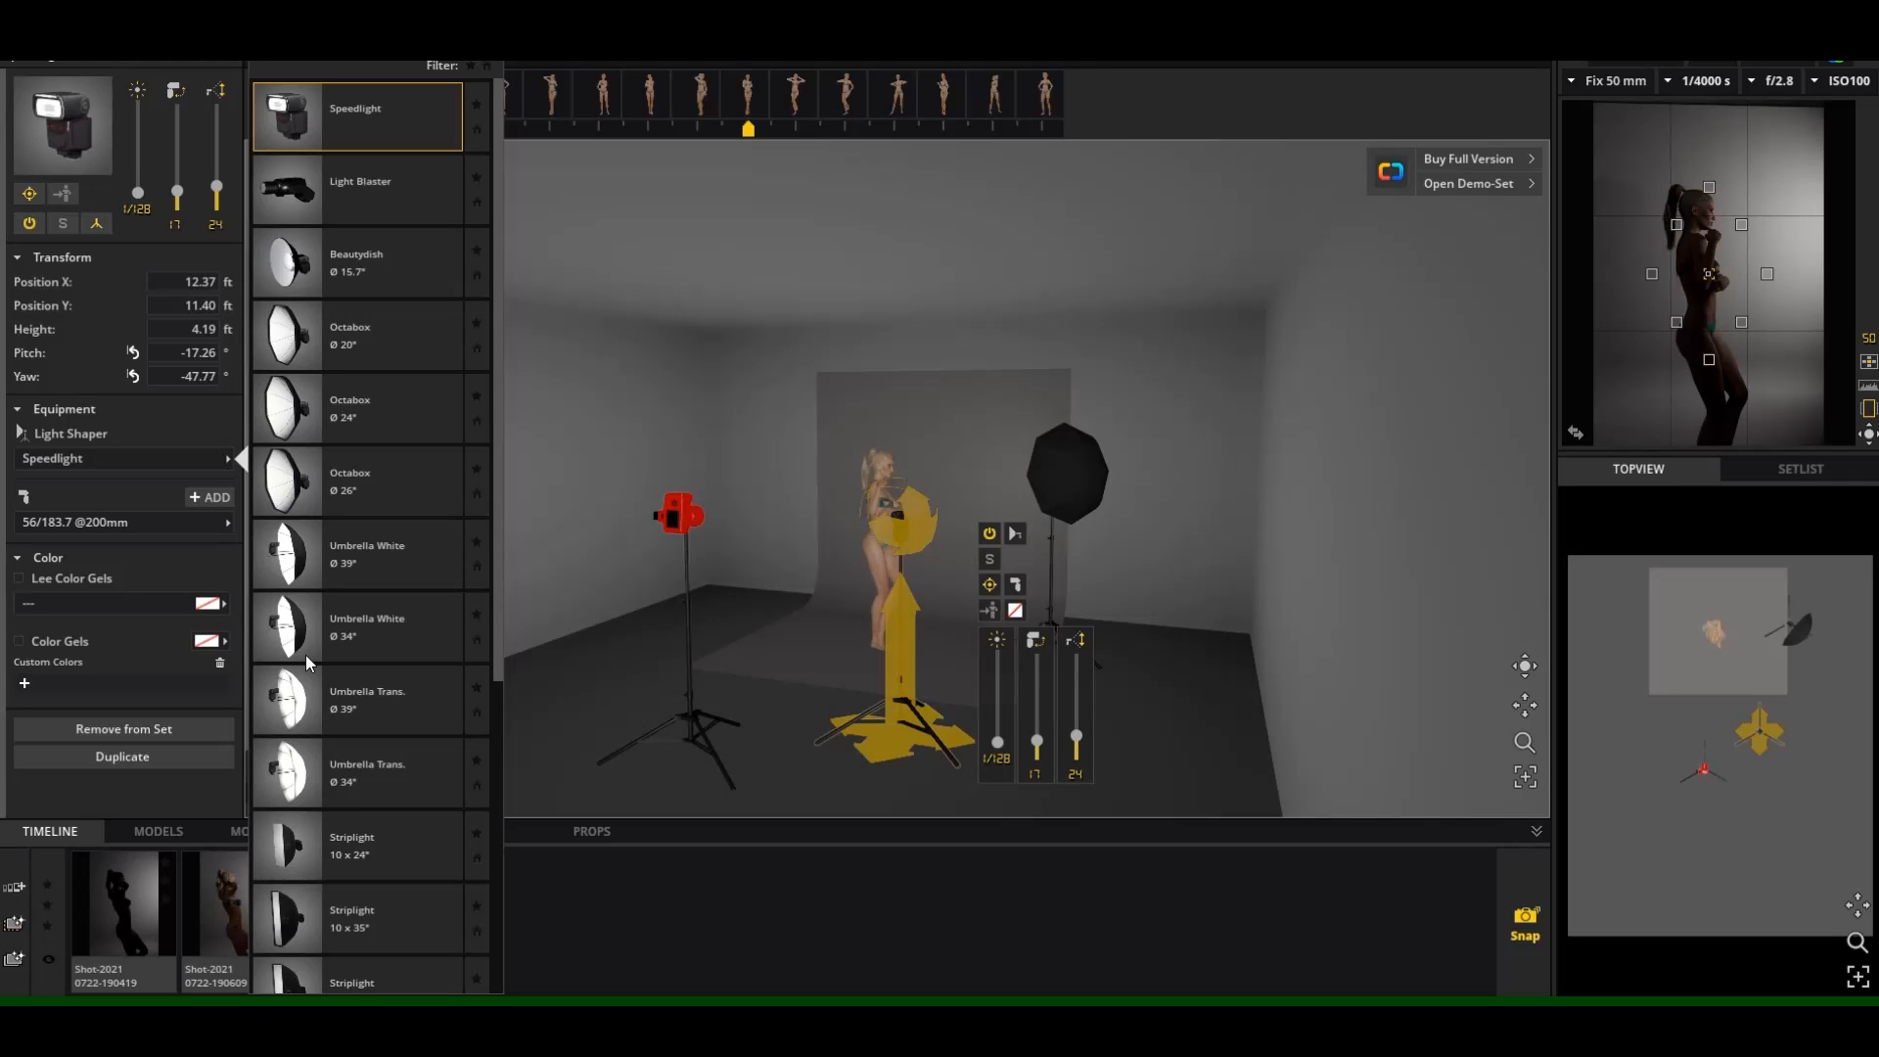
pyautogui.click(296, 858)
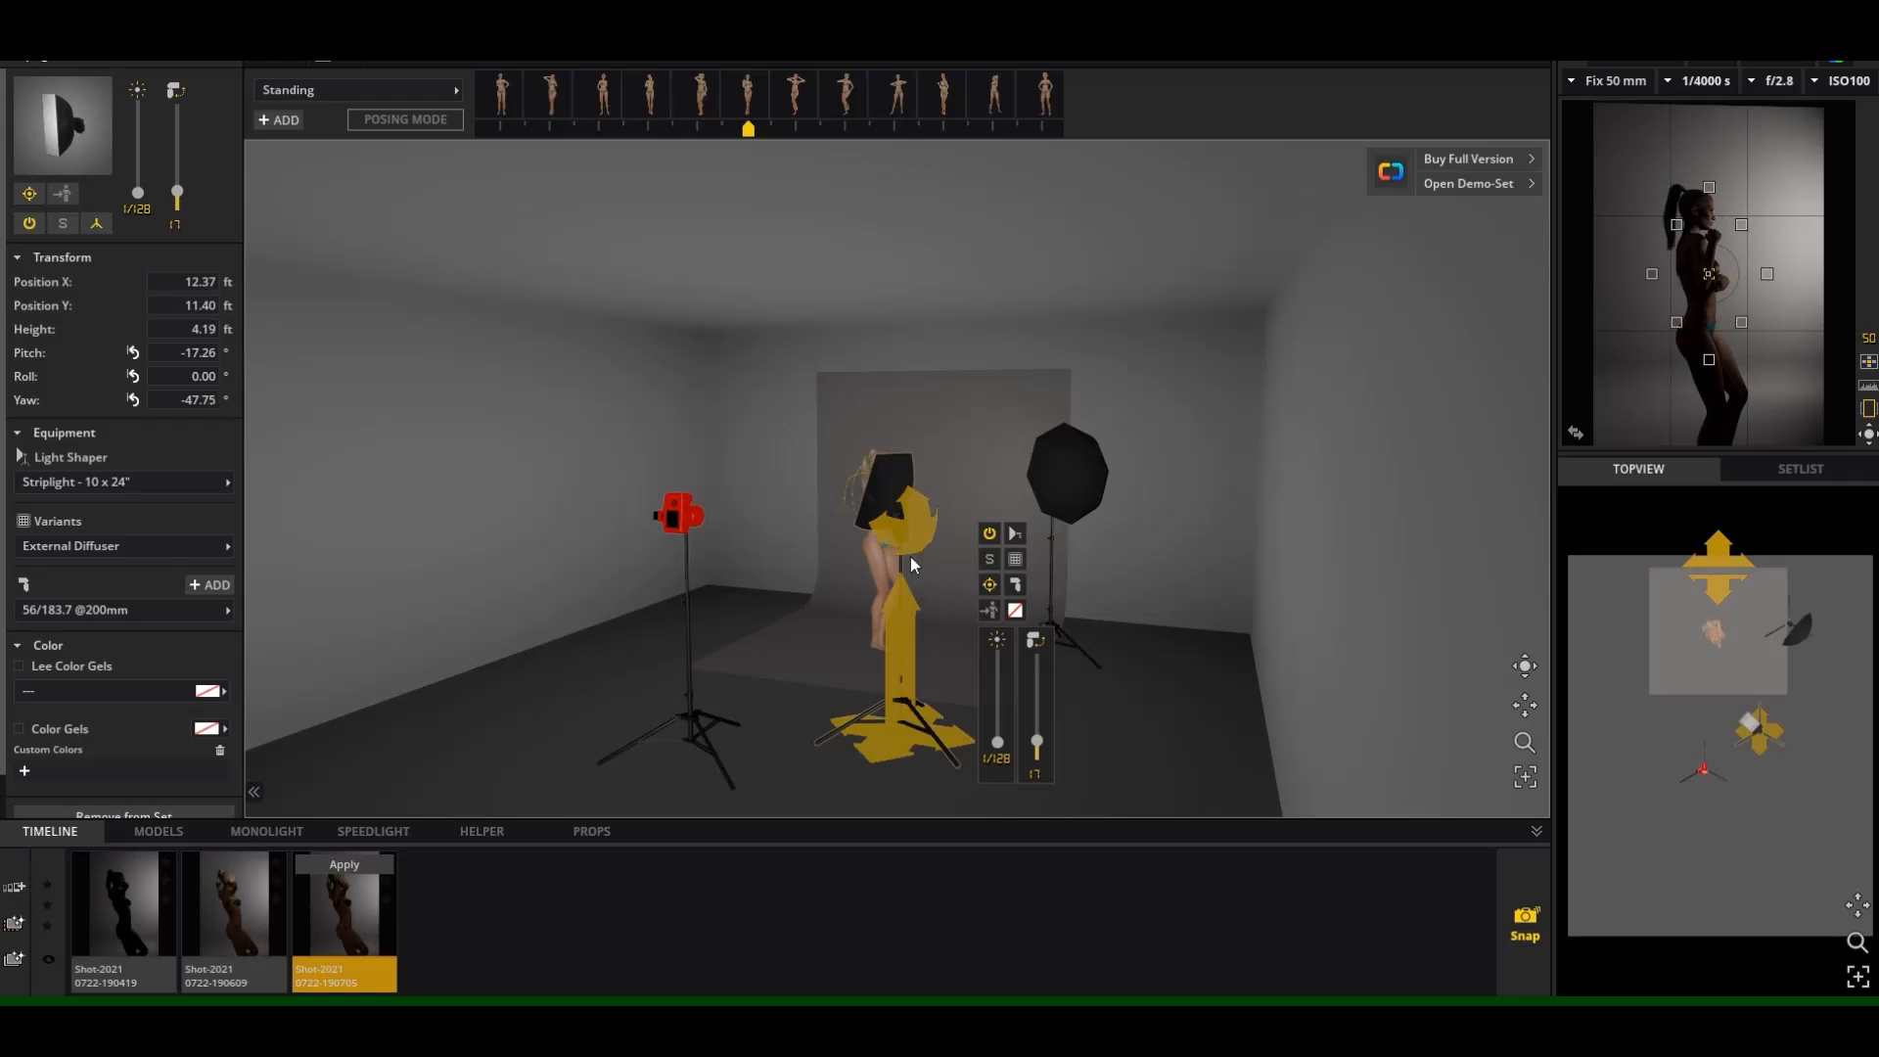
pyautogui.moveTo(920, 533); pyautogui.dragTo(889, 497)
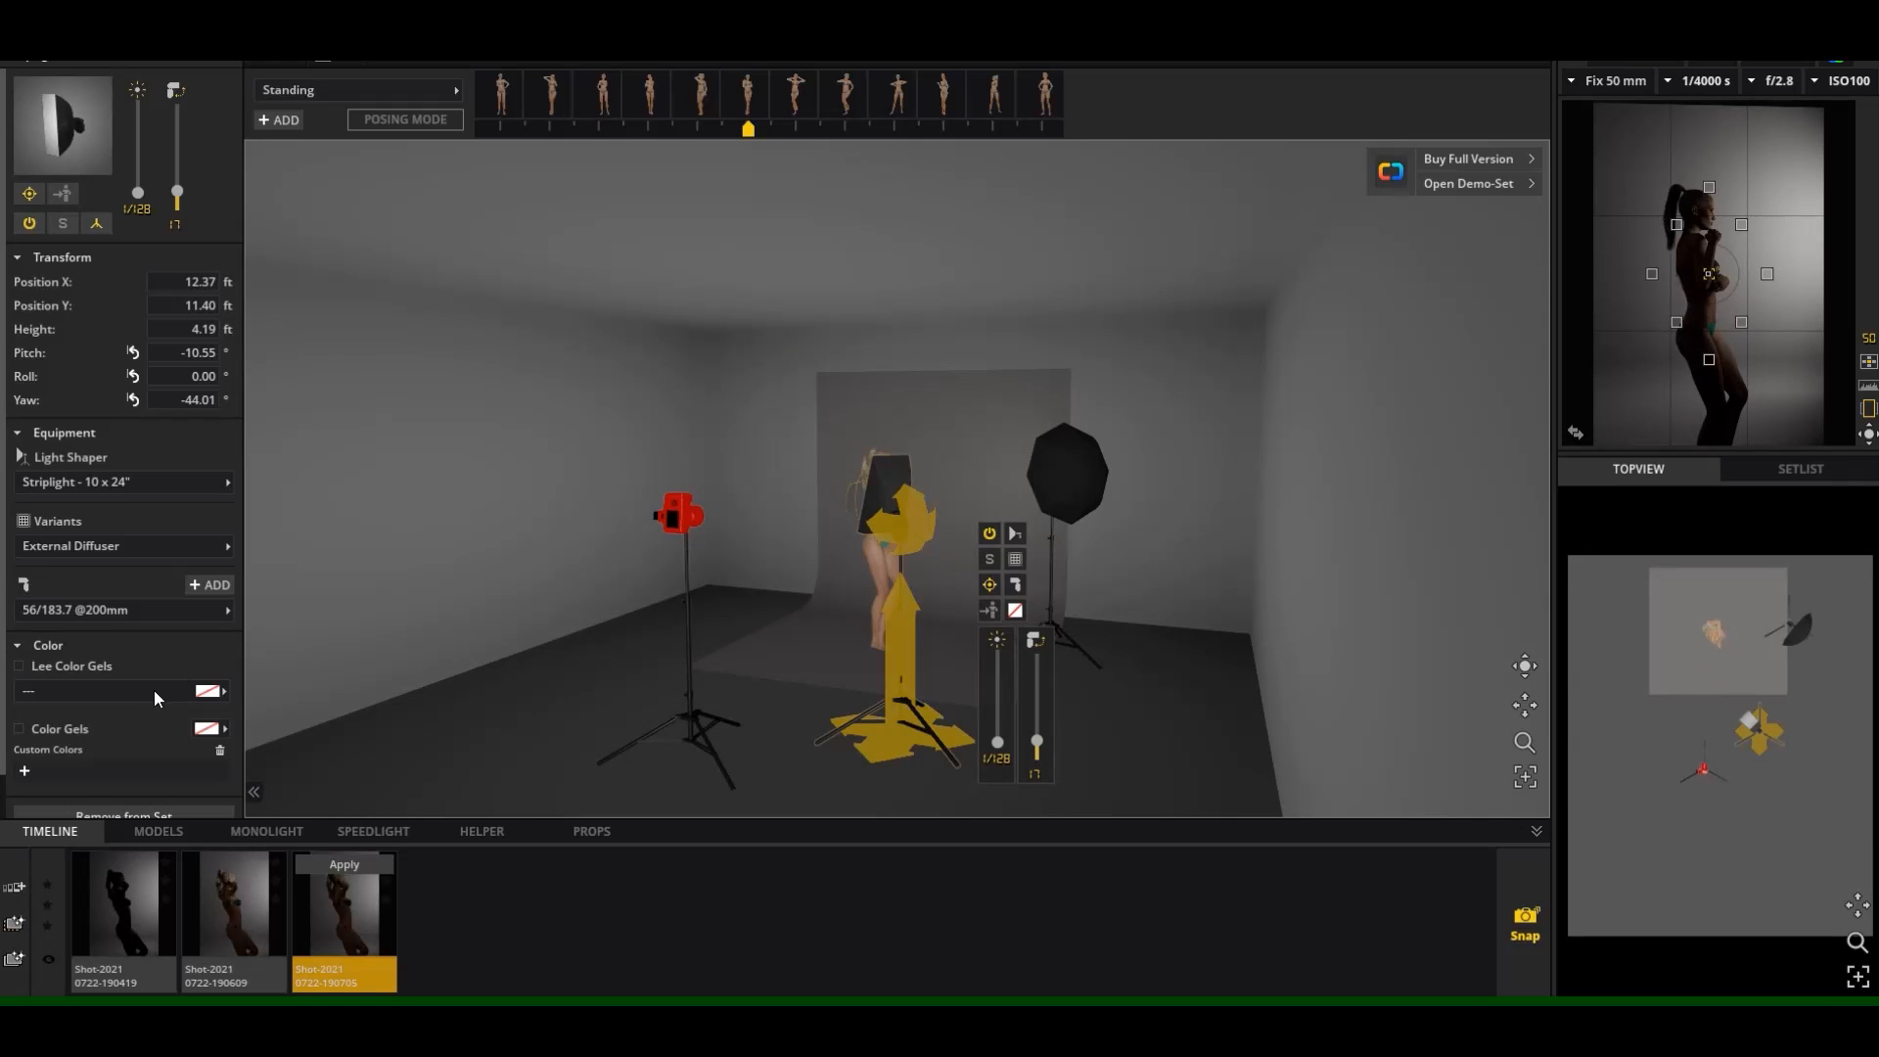
# Try the Lee gel 204 Full C.T. orange on the striplight, and settle on 202 Half C.T. Blue.
pyautogui.scroll(-1, 149, 691)
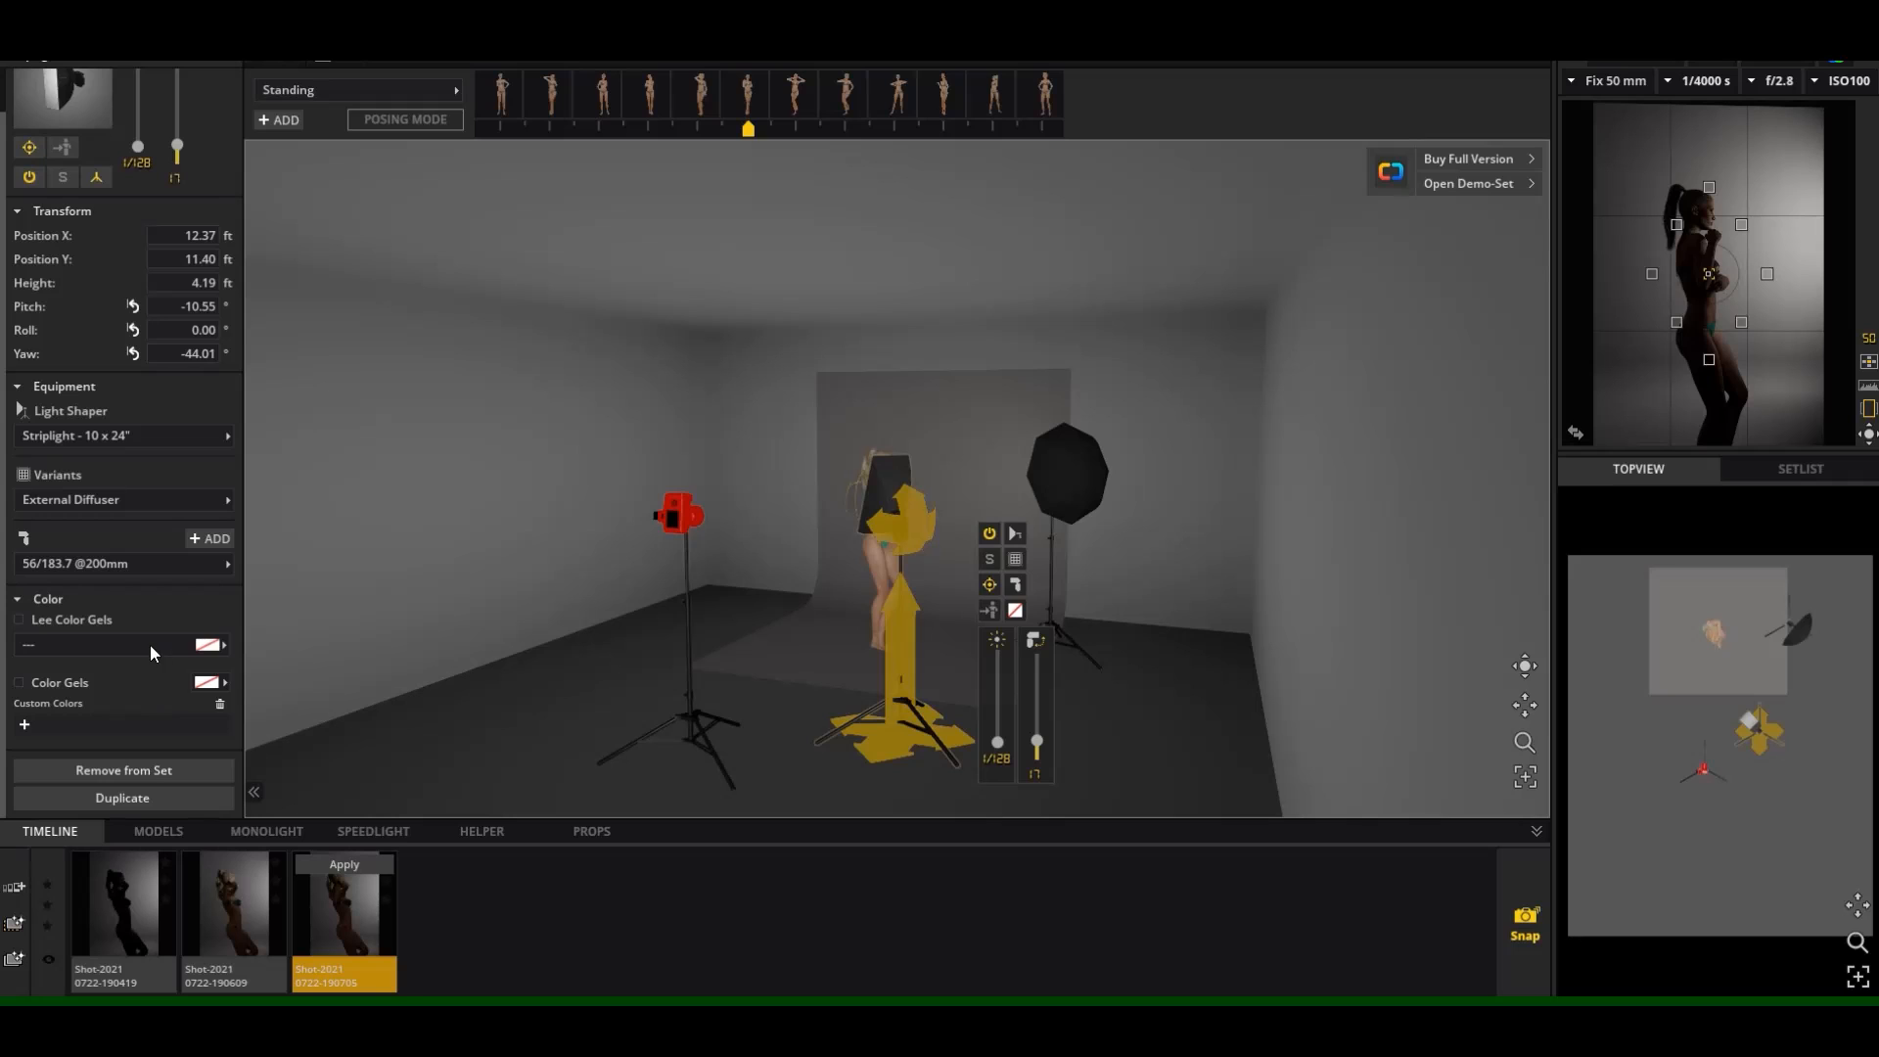
pyautogui.click(149, 643)
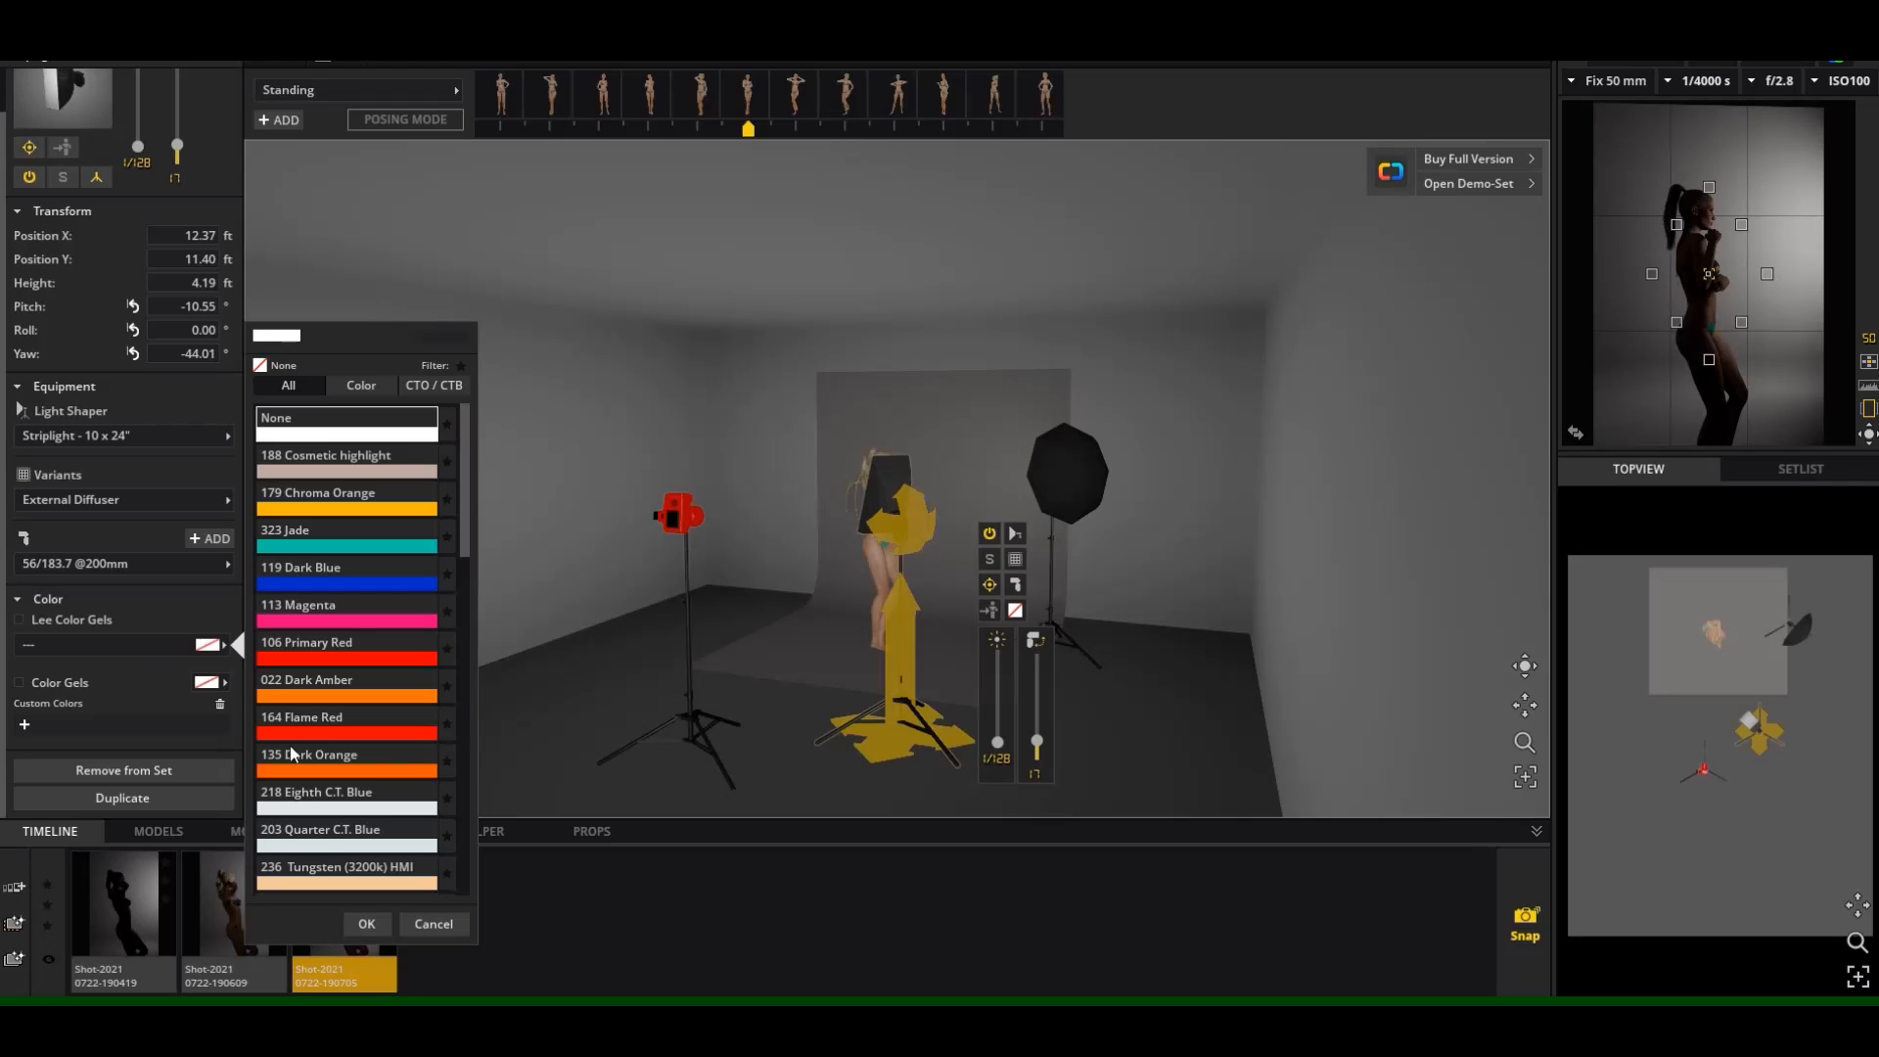
pyautogui.scroll(-3, 314, 832)
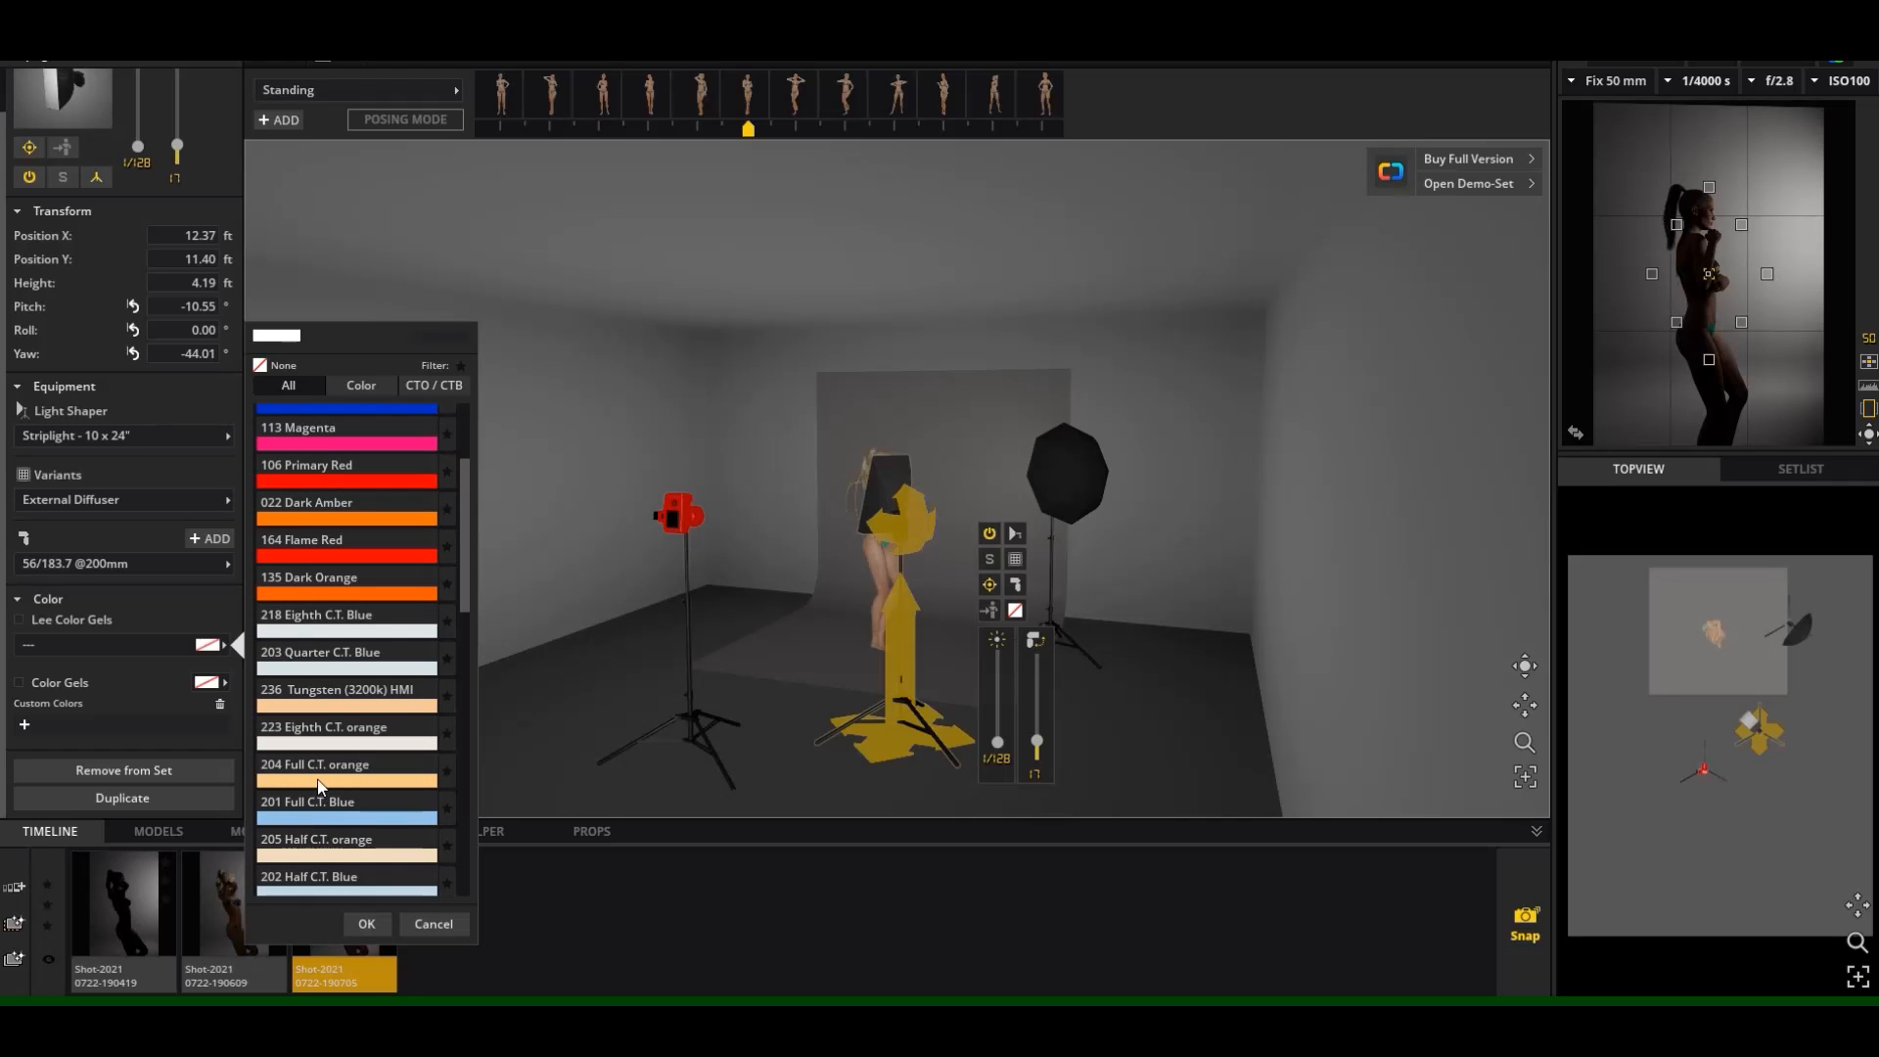
pyautogui.click(317, 779)
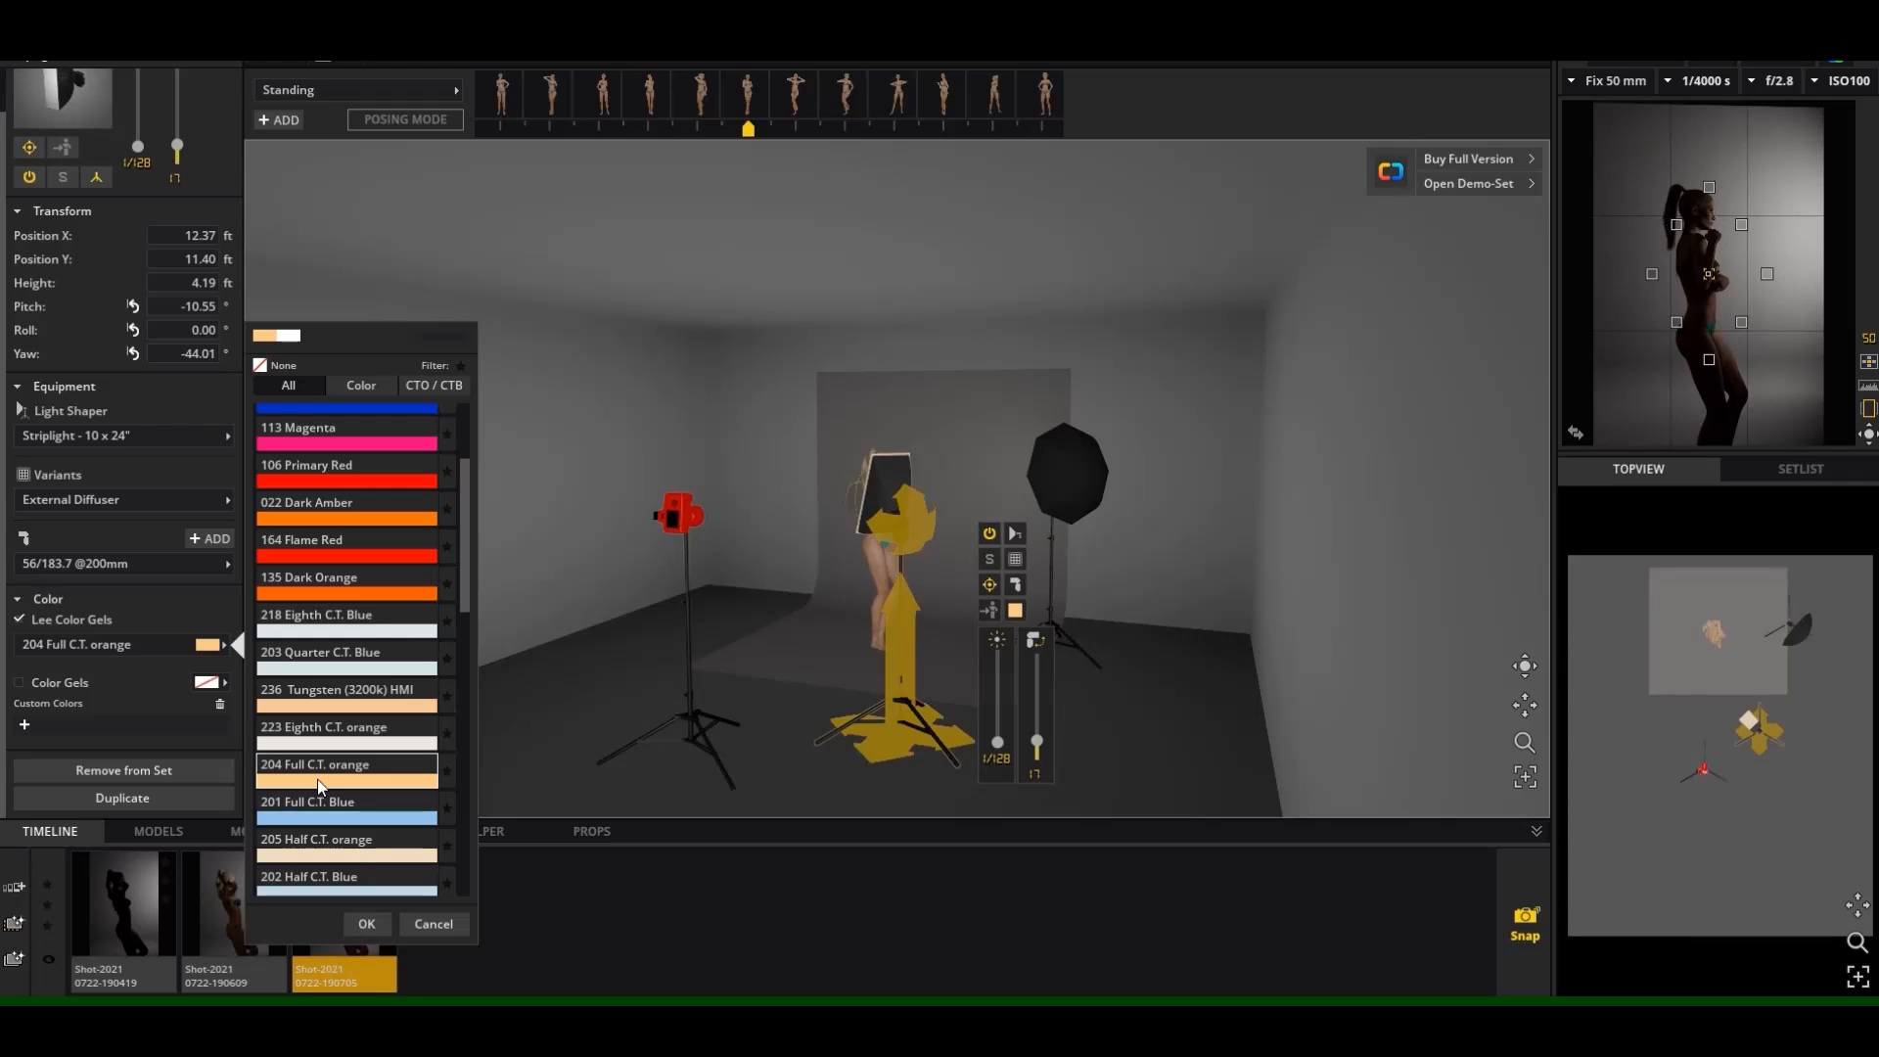
pyautogui.scroll(-2, 301, 869)
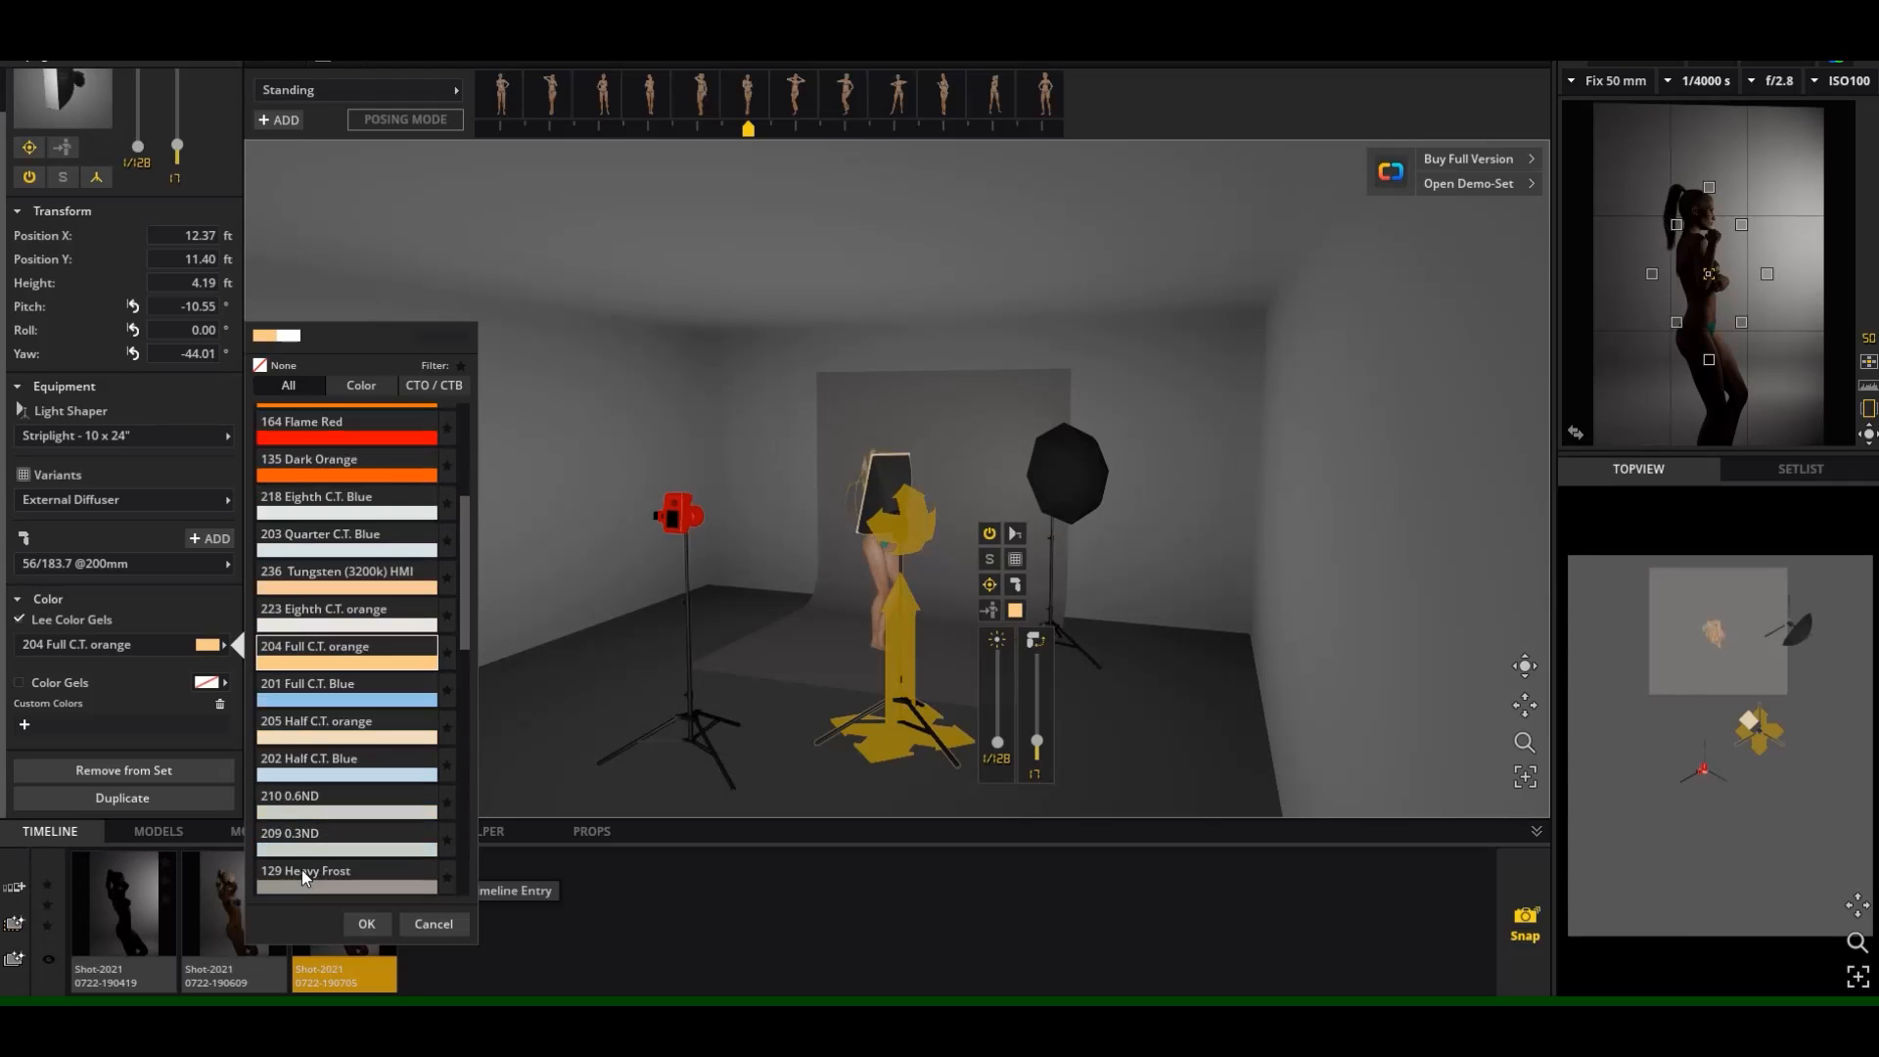
pyautogui.click(311, 773)
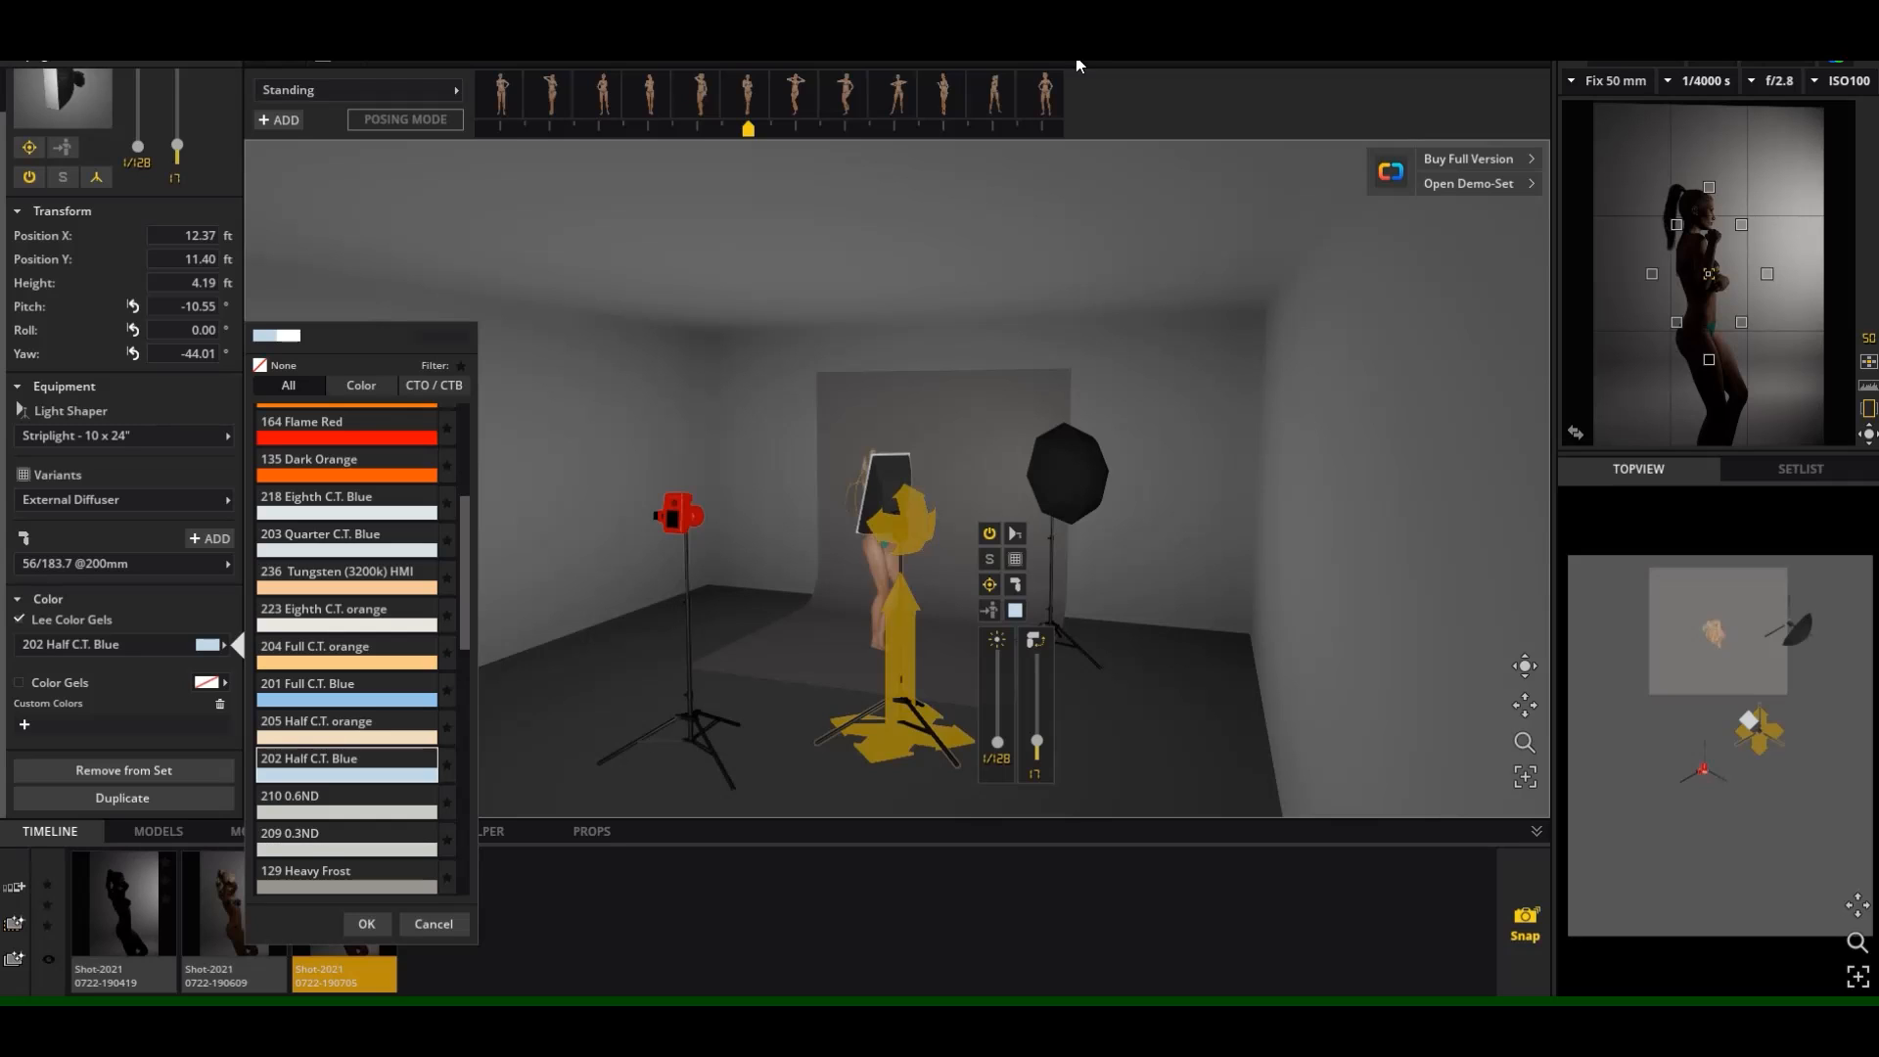
# Open the shot viewer, apply the light setup changes to the current shot, and render it.
pyautogui.press('Return')
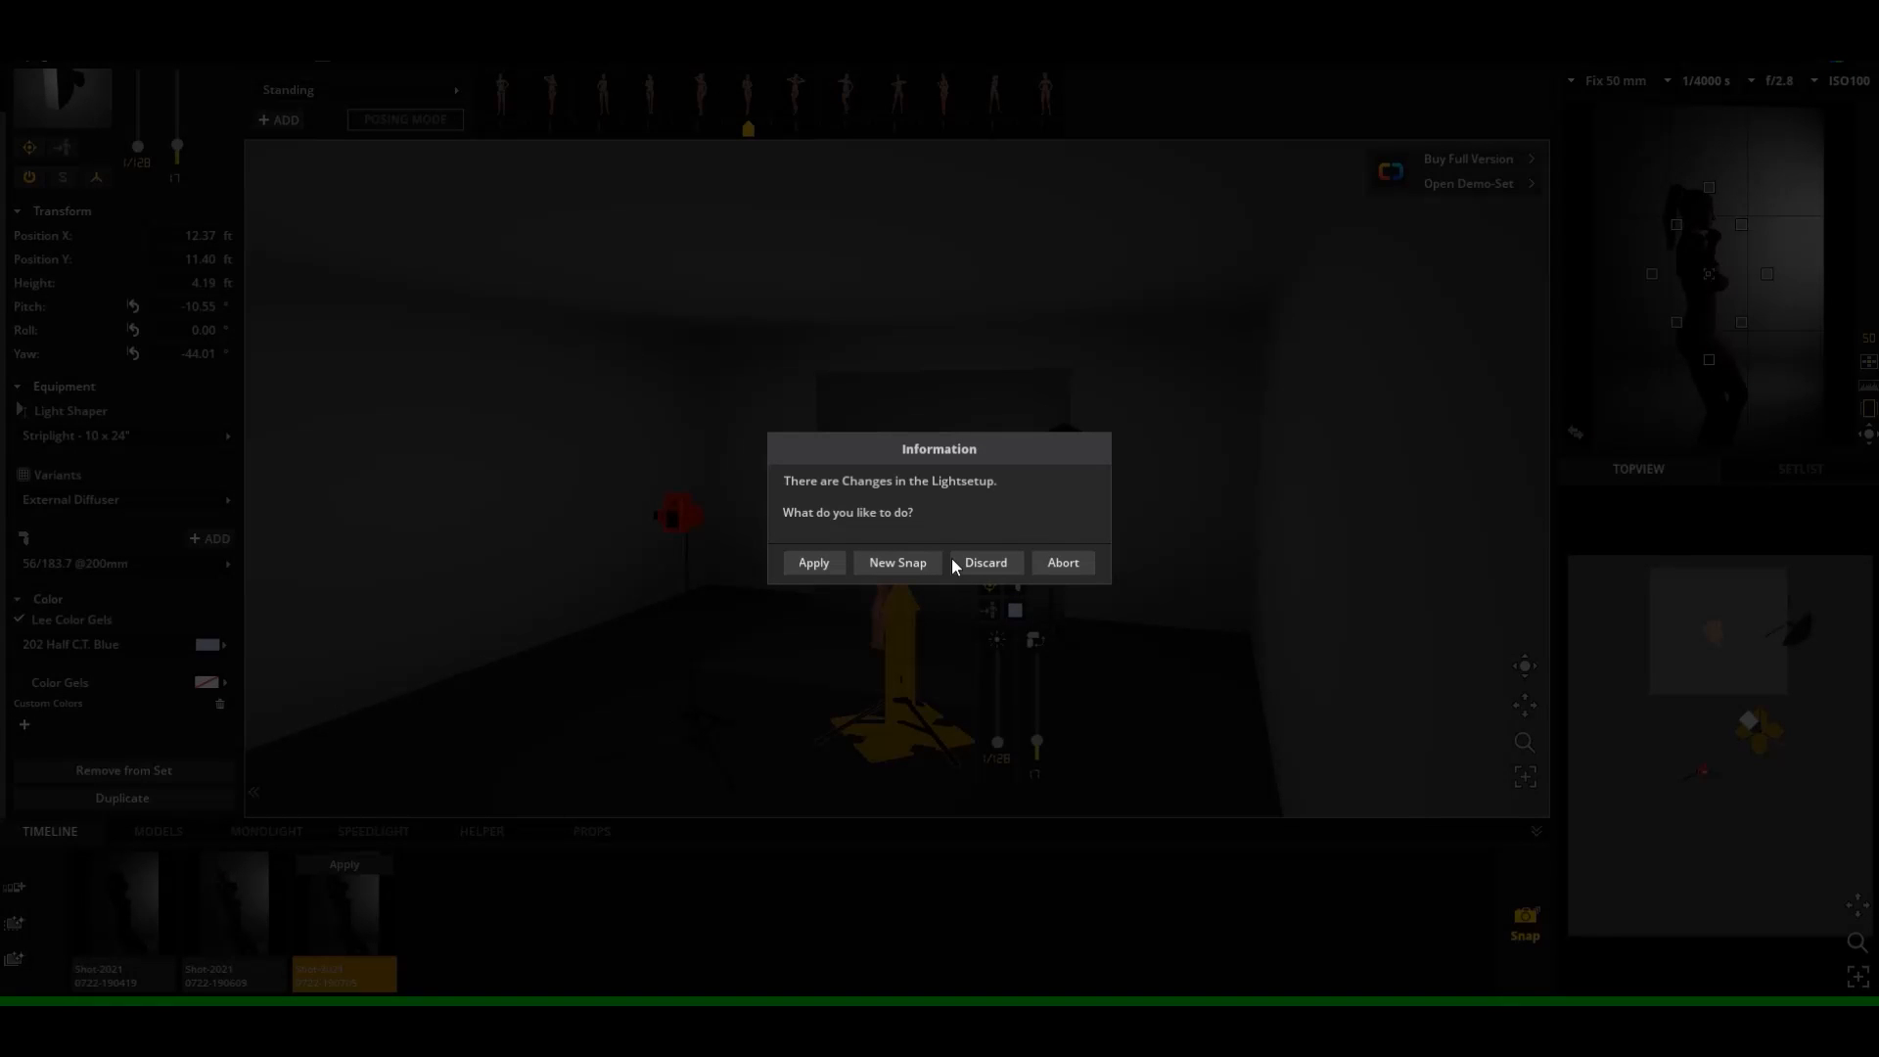
pyautogui.click(824, 566)
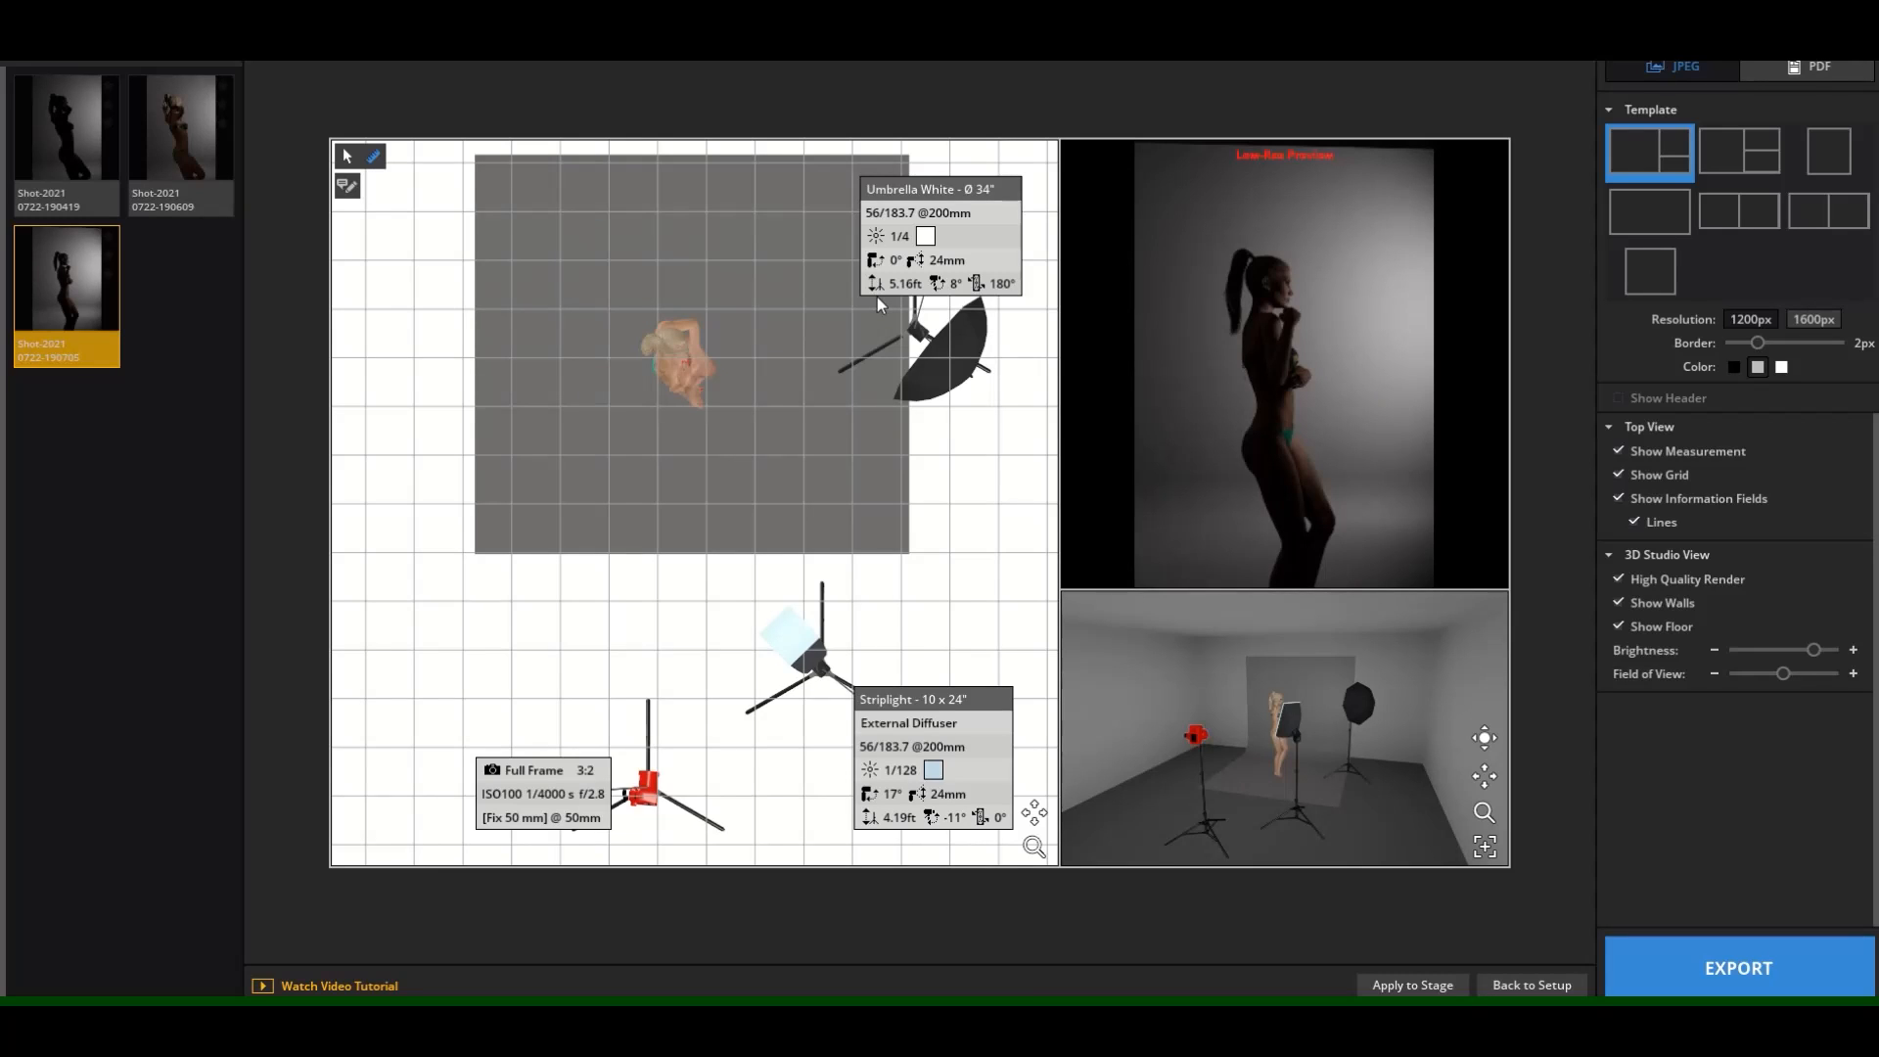
pyautogui.moveTo(1330, 376)
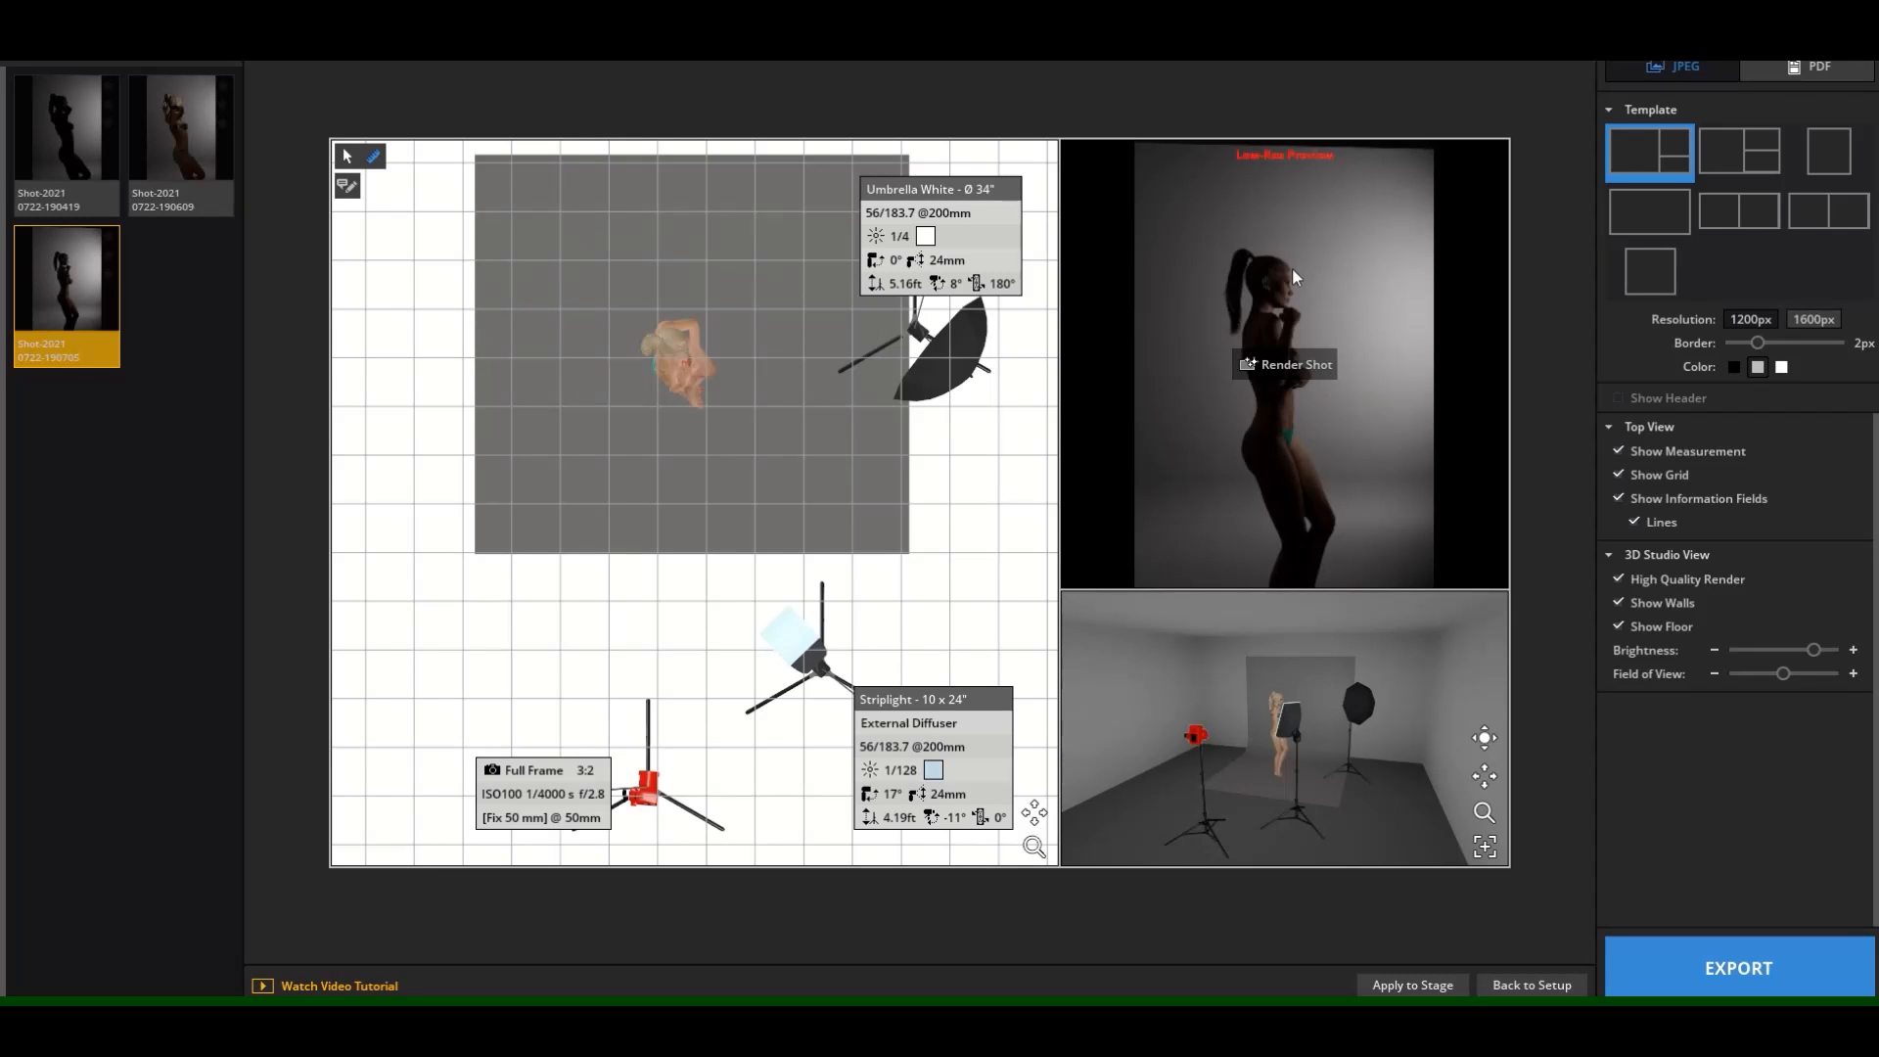
pyautogui.click(1298, 368)
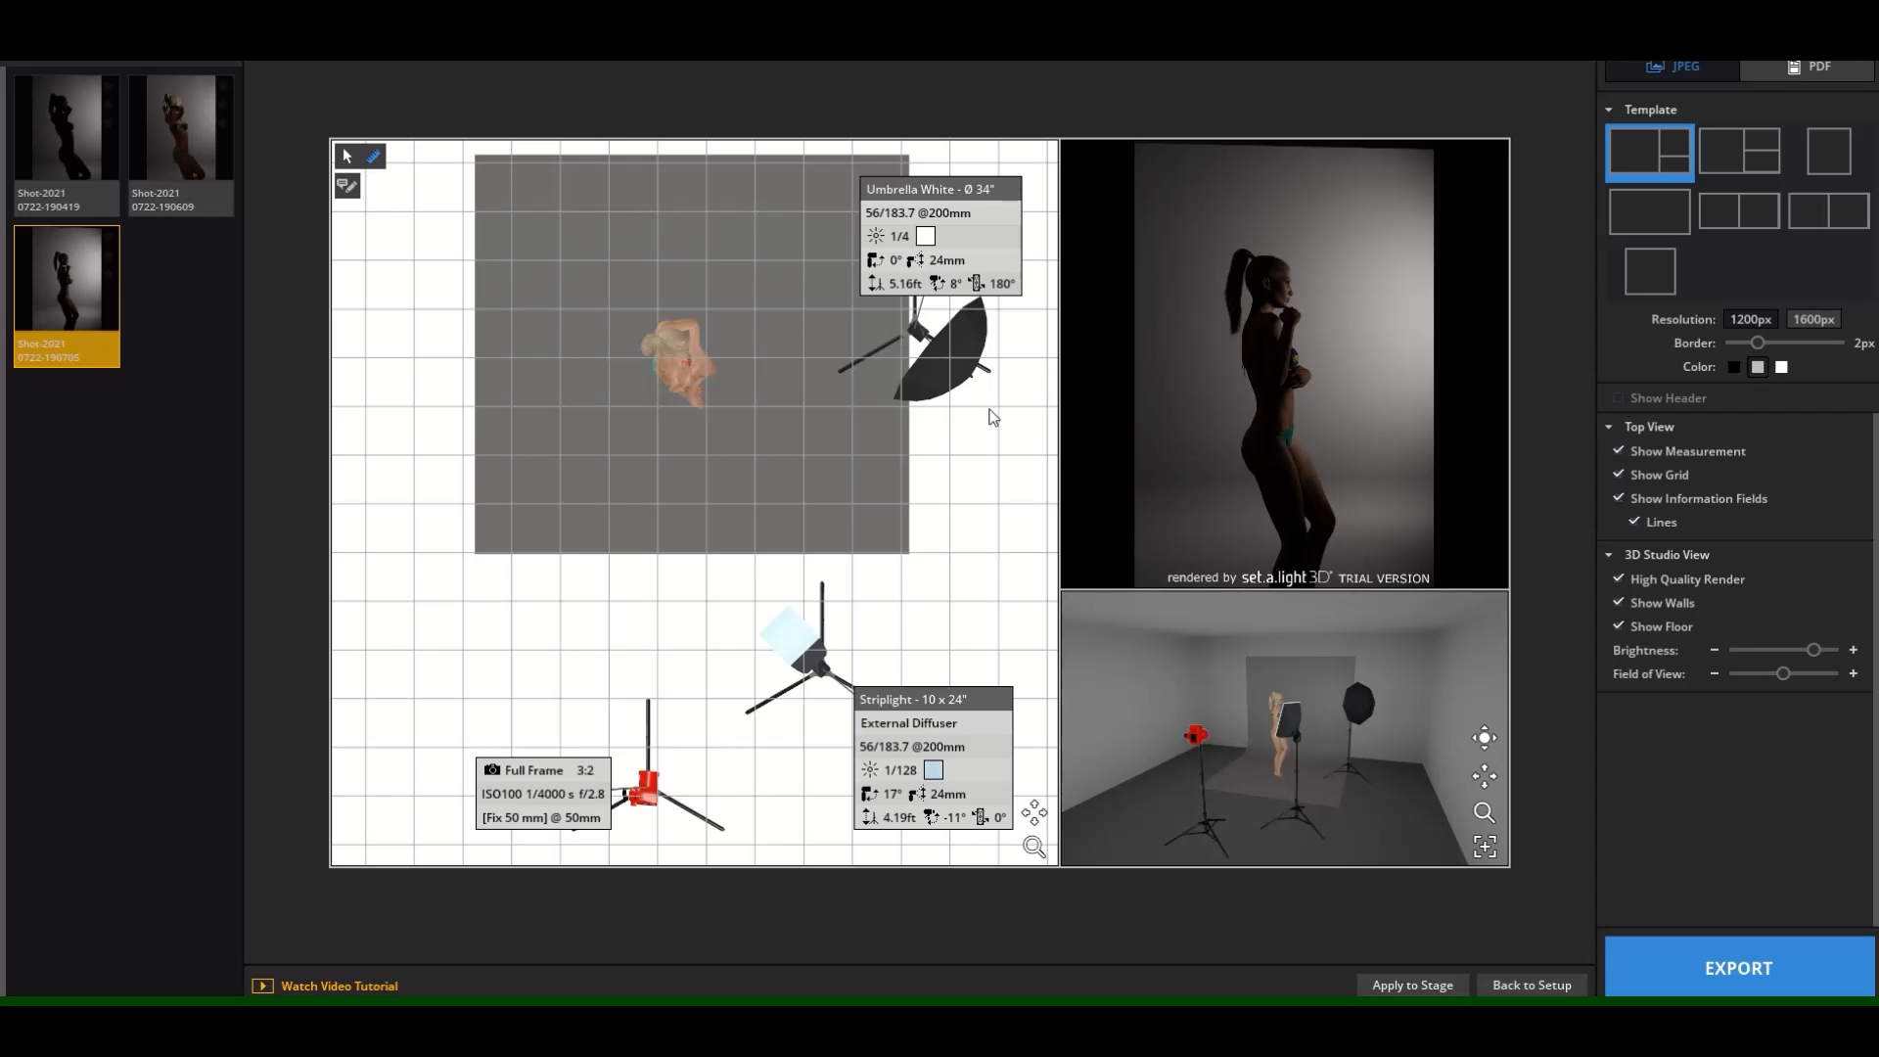
# Compare the JPEG export layout templates, ending on the one that shows only the top view.
pyautogui.moveTo(1191, 361)
pyautogui.click(1652, 225)
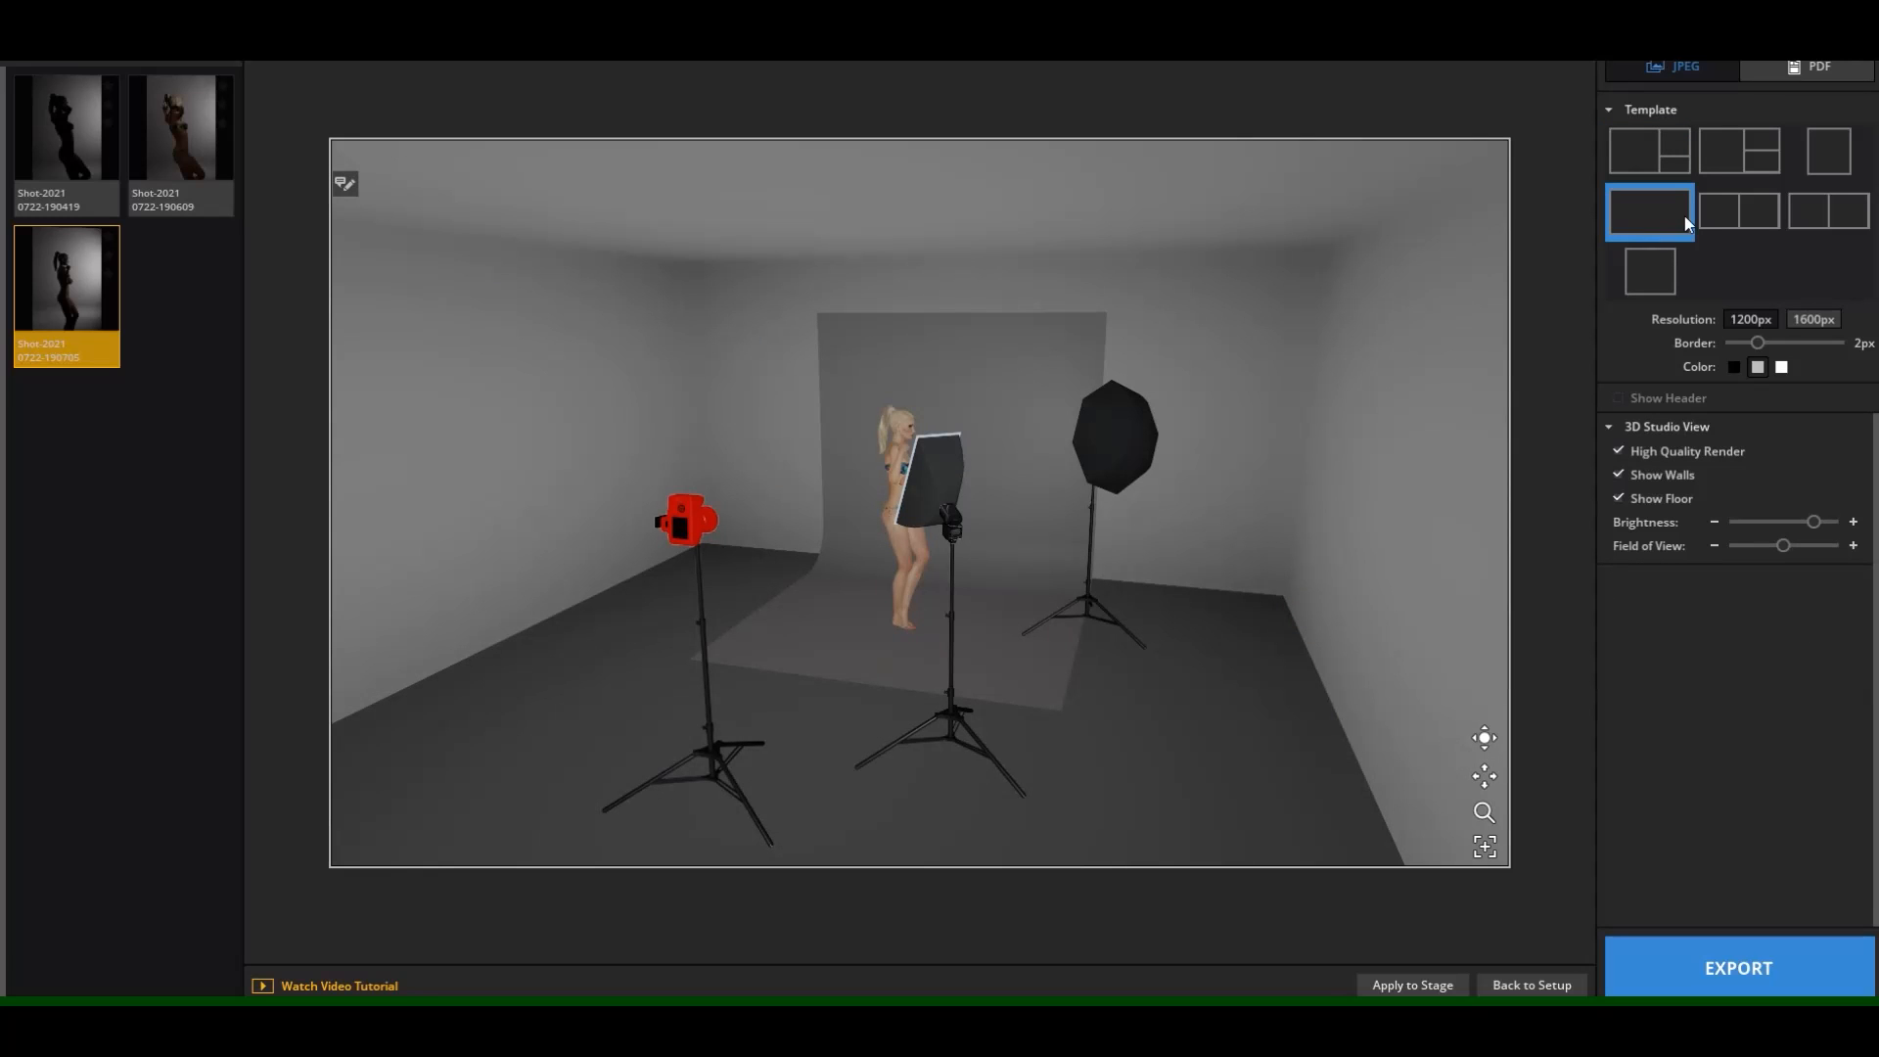
pyautogui.click(1723, 206)
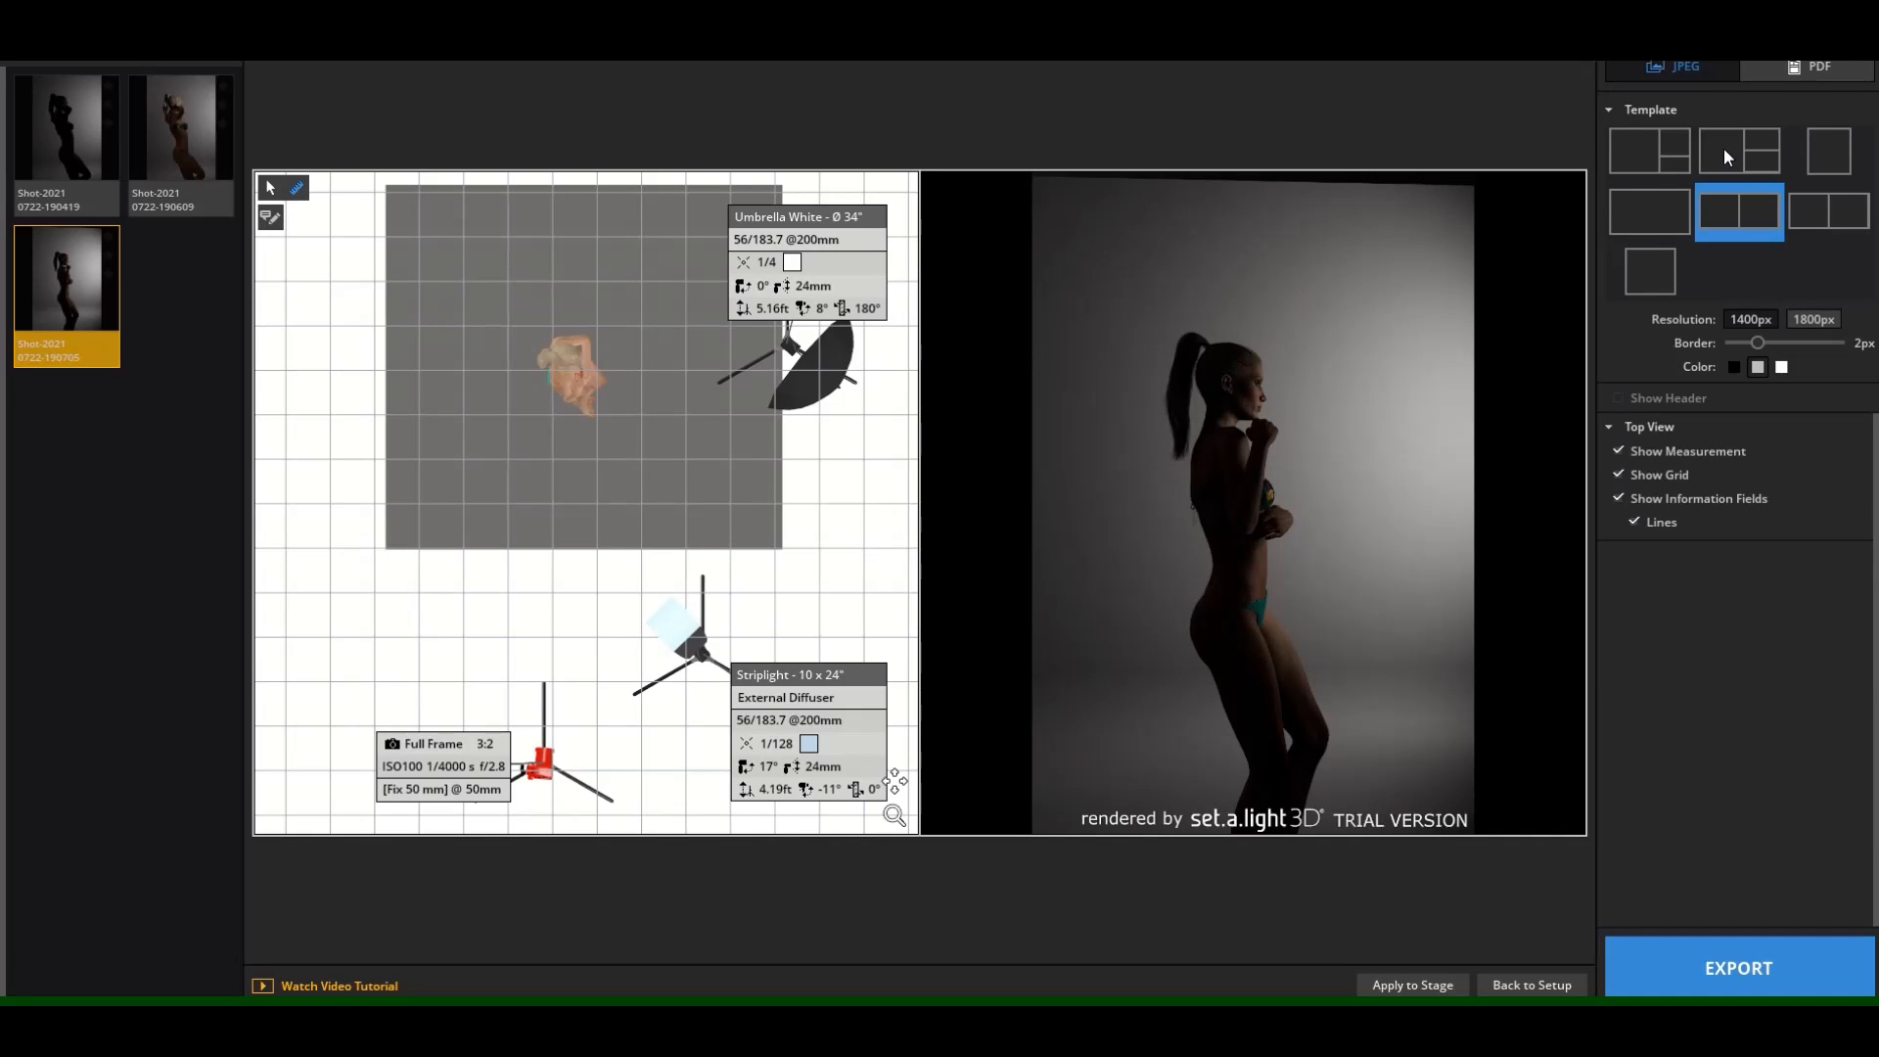
pyautogui.click(1724, 152)
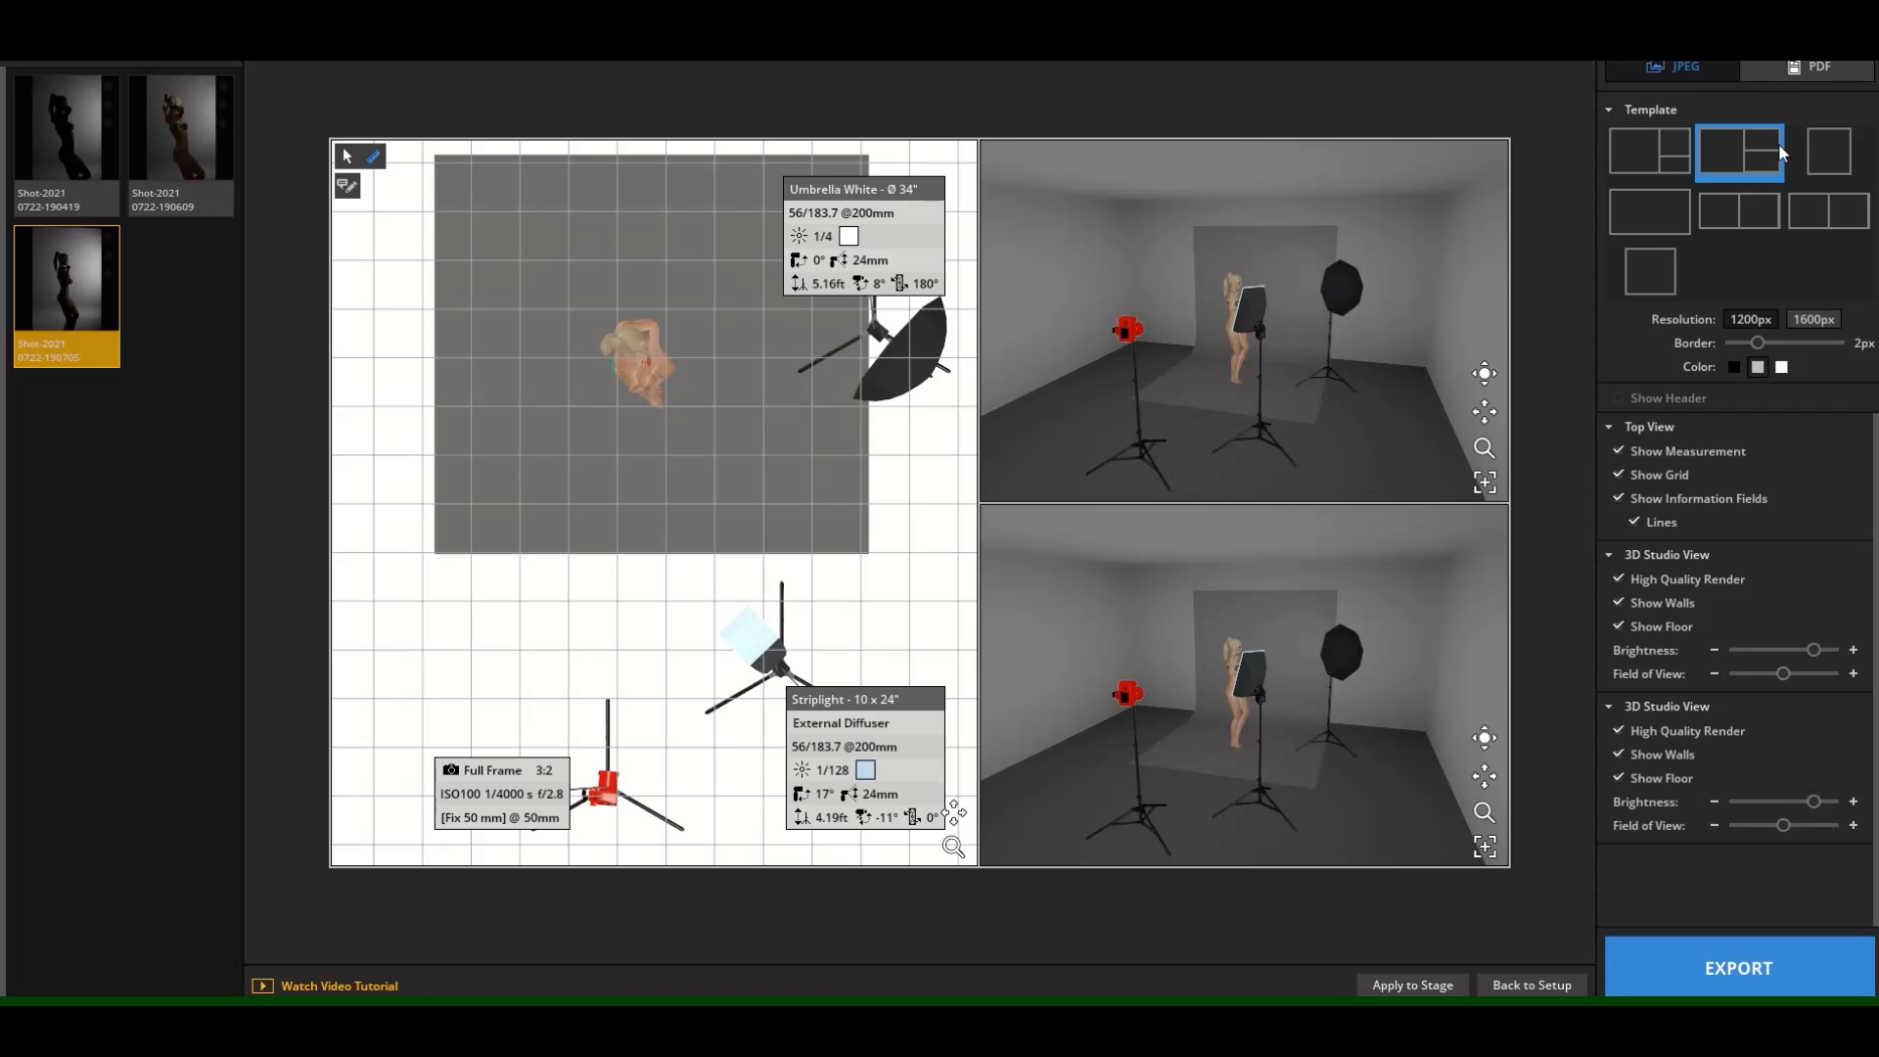
pyautogui.click(1830, 153)
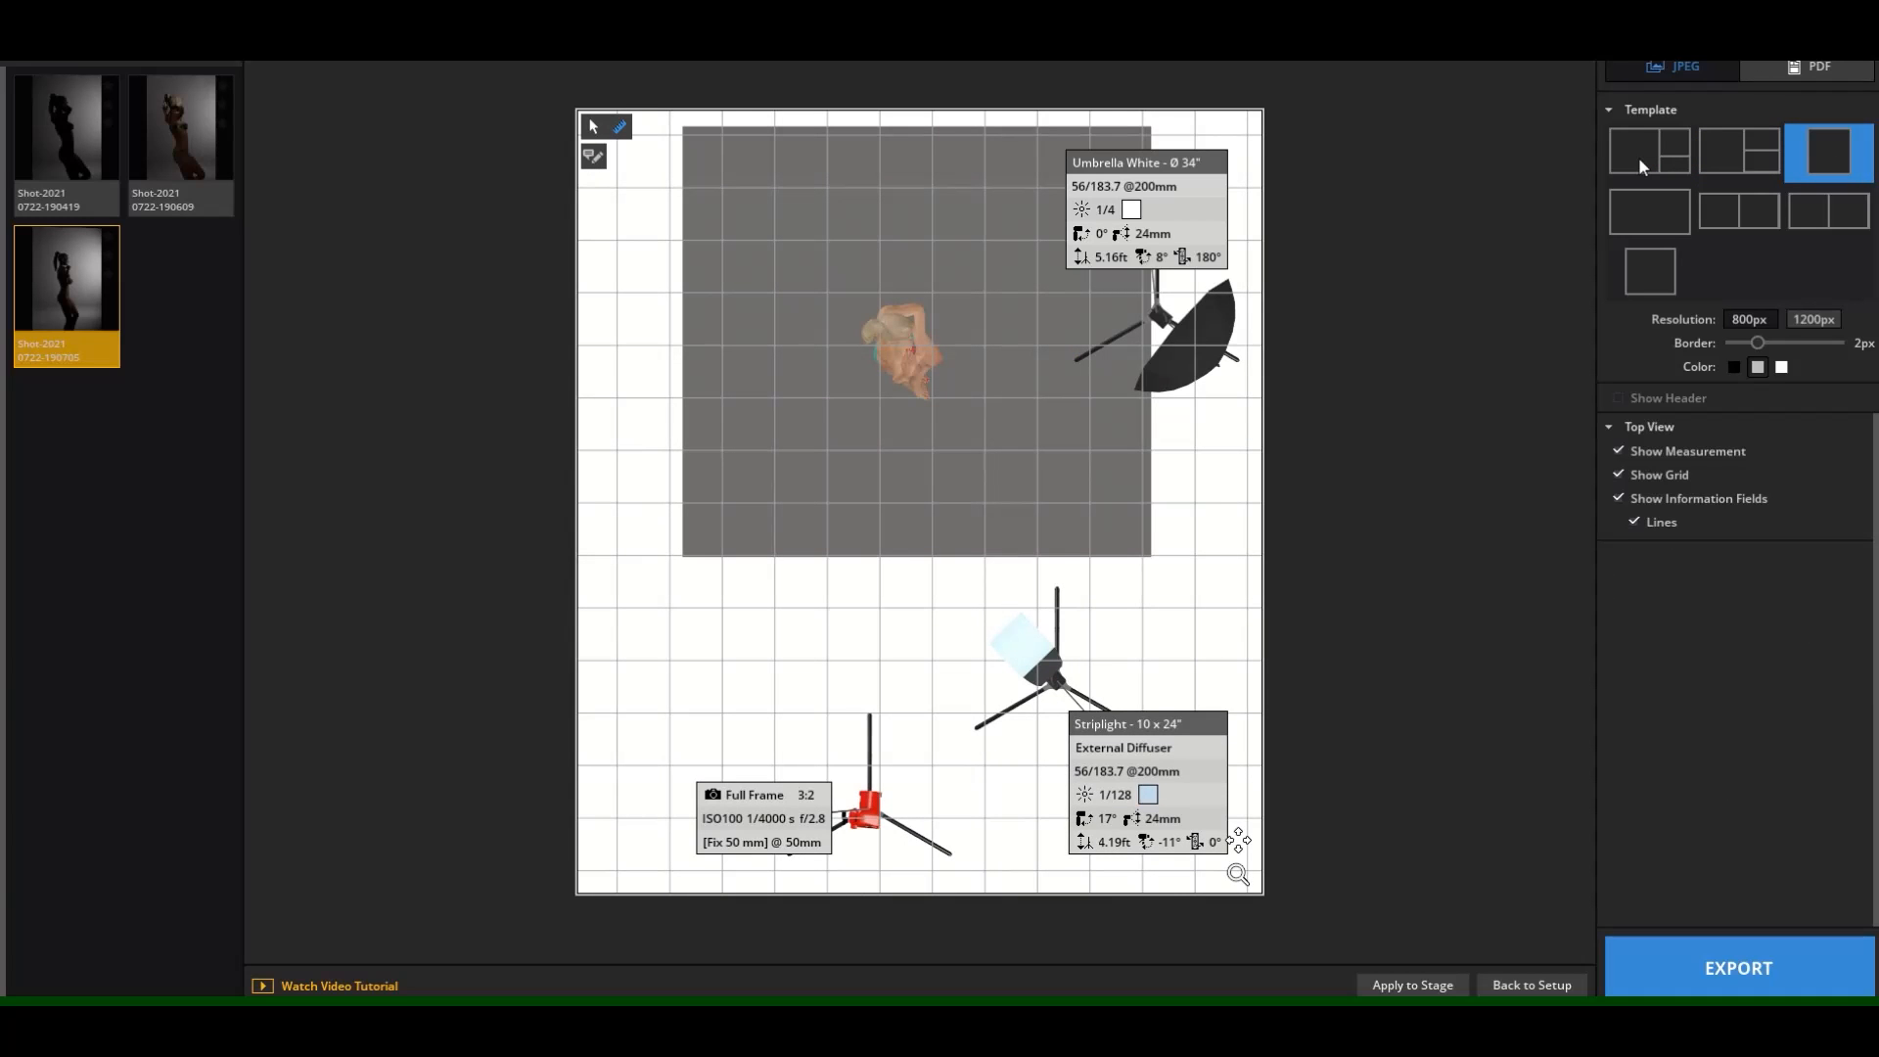
pyautogui.click(1639, 156)
pyautogui.click(1836, 153)
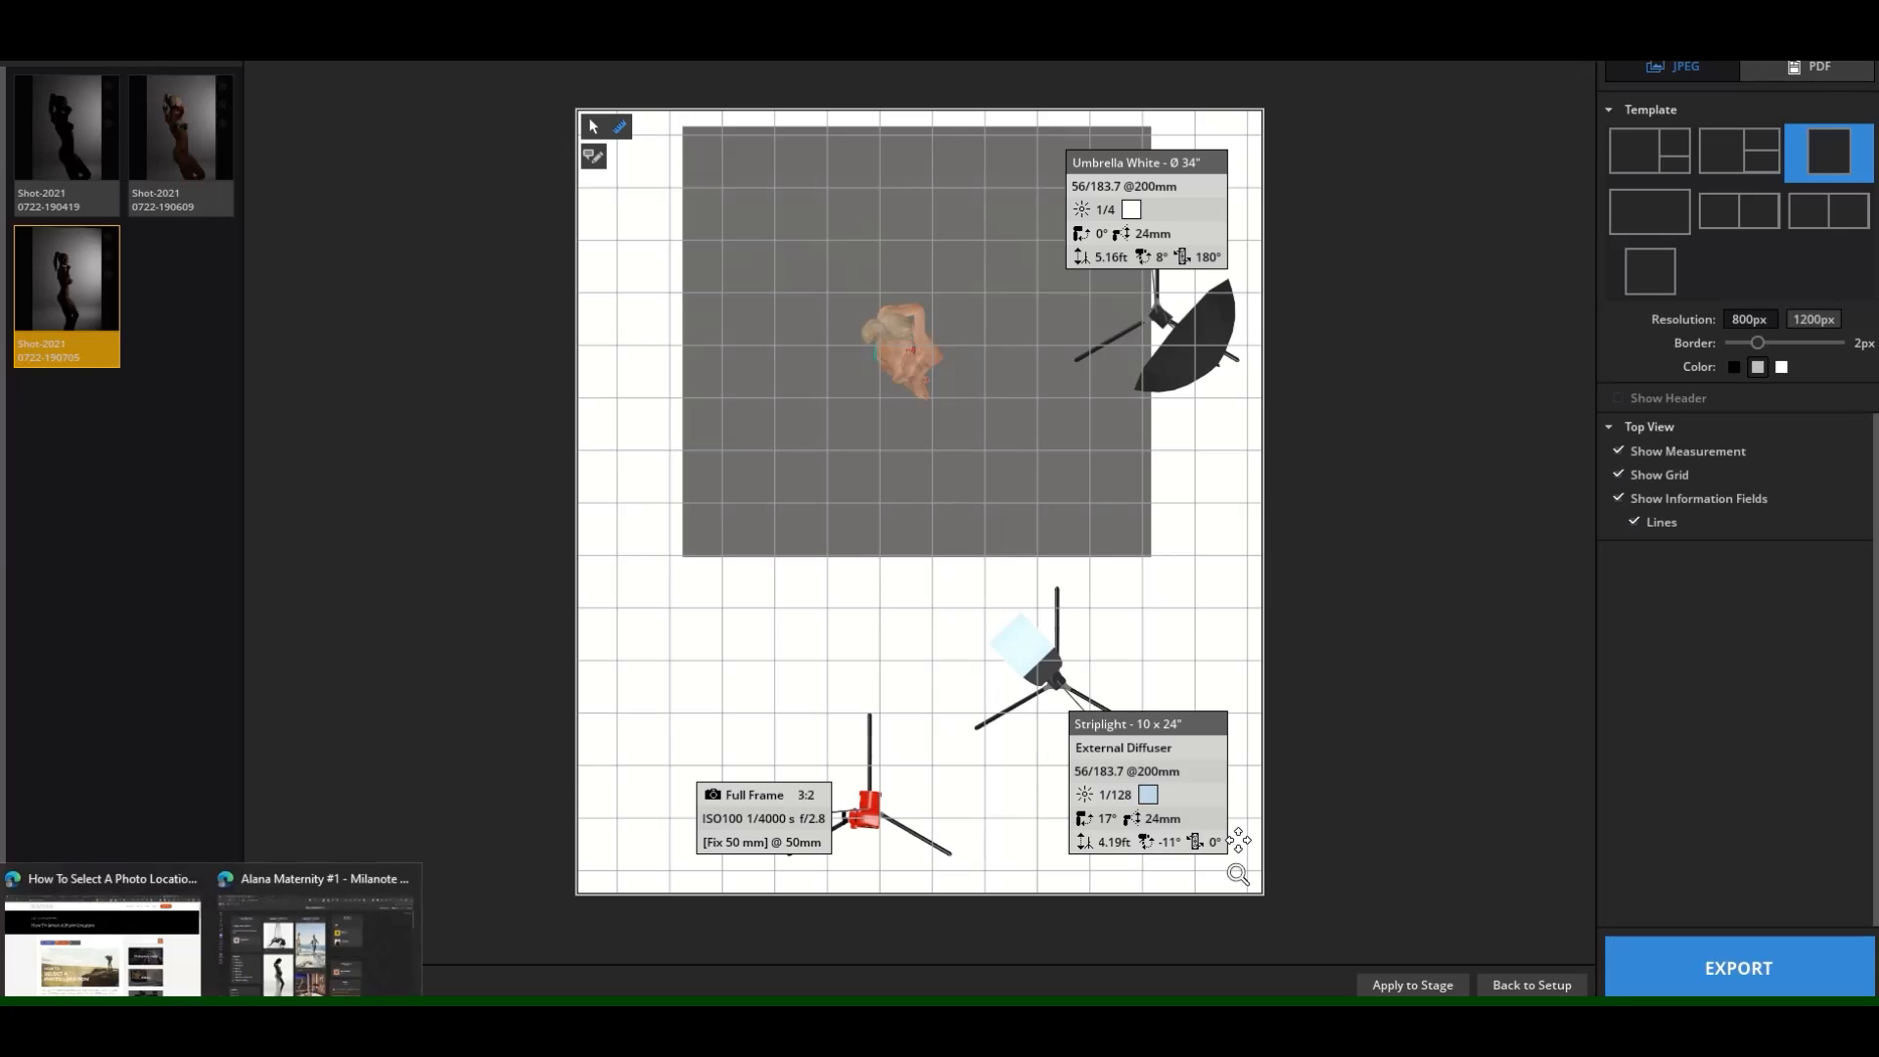
# Switch to the maternity board in Milanote and look through its inspiration images and planning cards.
pyautogui.click(267, 967)
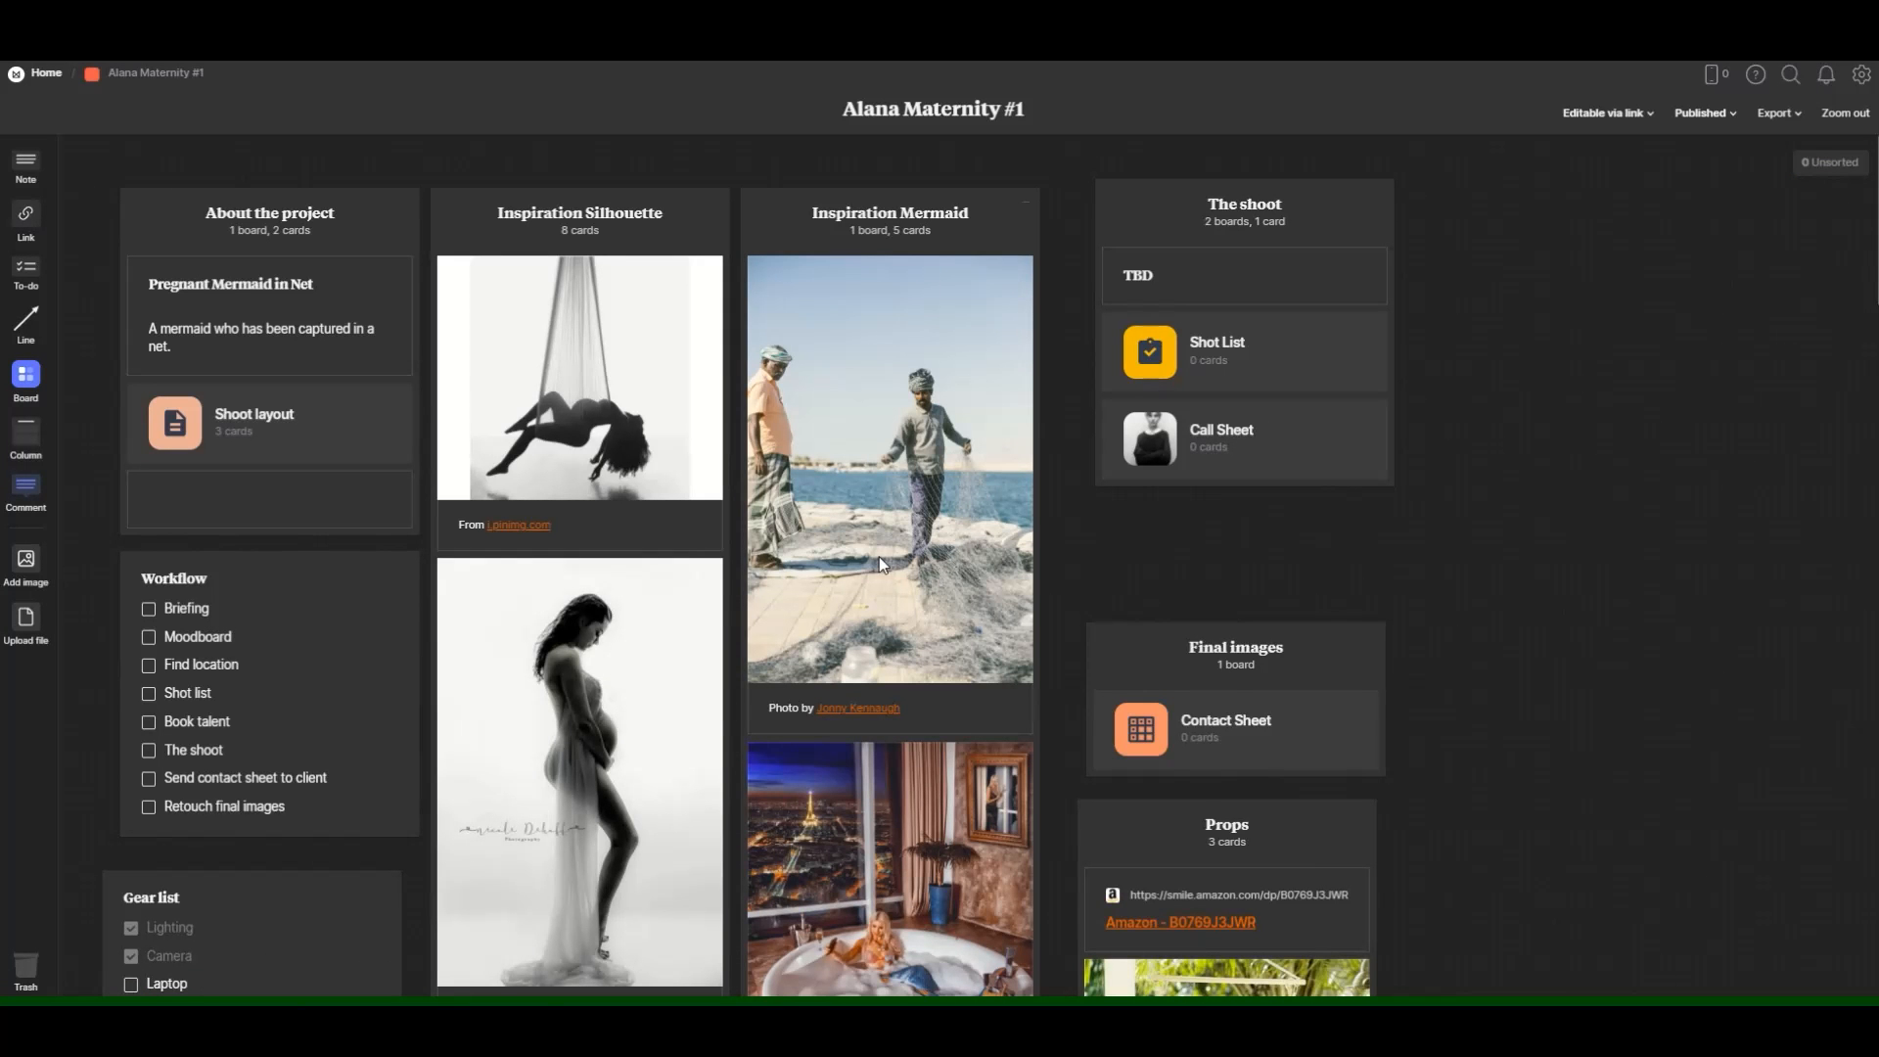
pyautogui.scroll(-5, 879, 556)
pyautogui.scroll(-8, 879, 556)
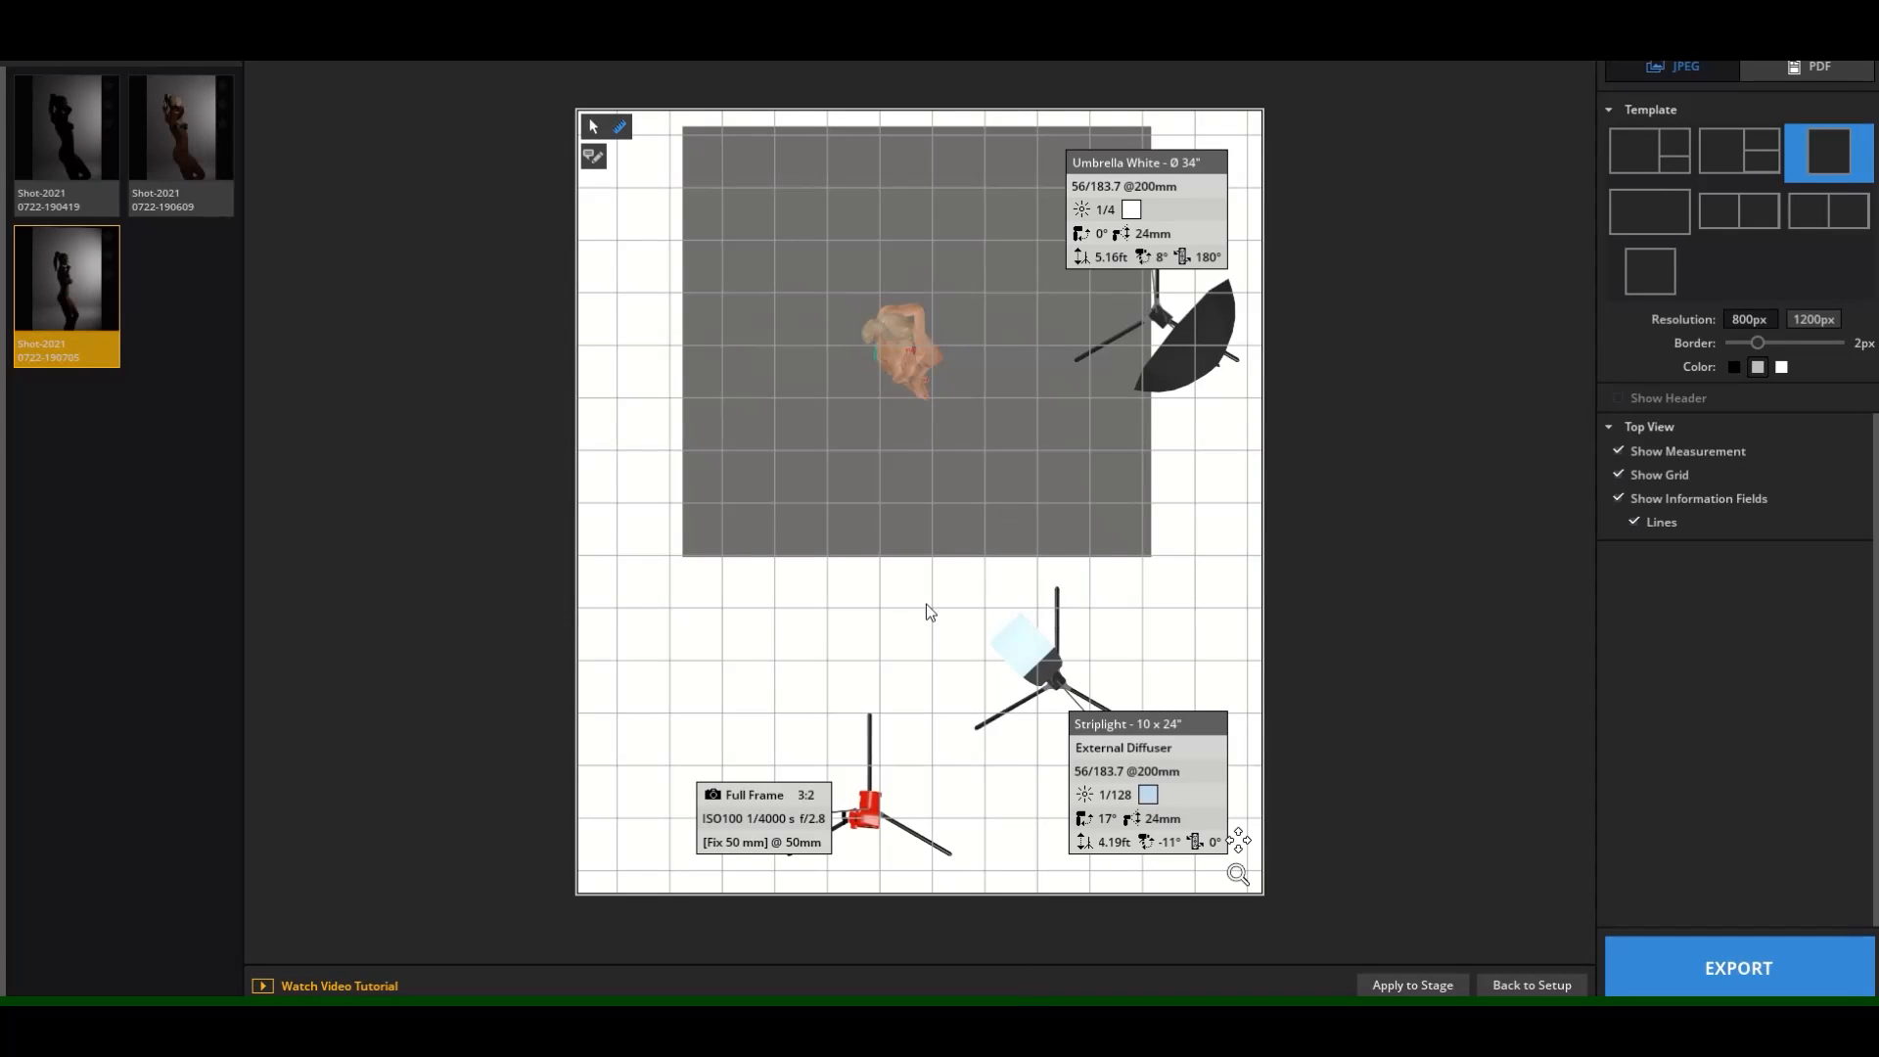
# Switch back to set.a.light 3D, return to the setup, select the model, and briefly view her in posing mode.
pyautogui.click(1510, 987)
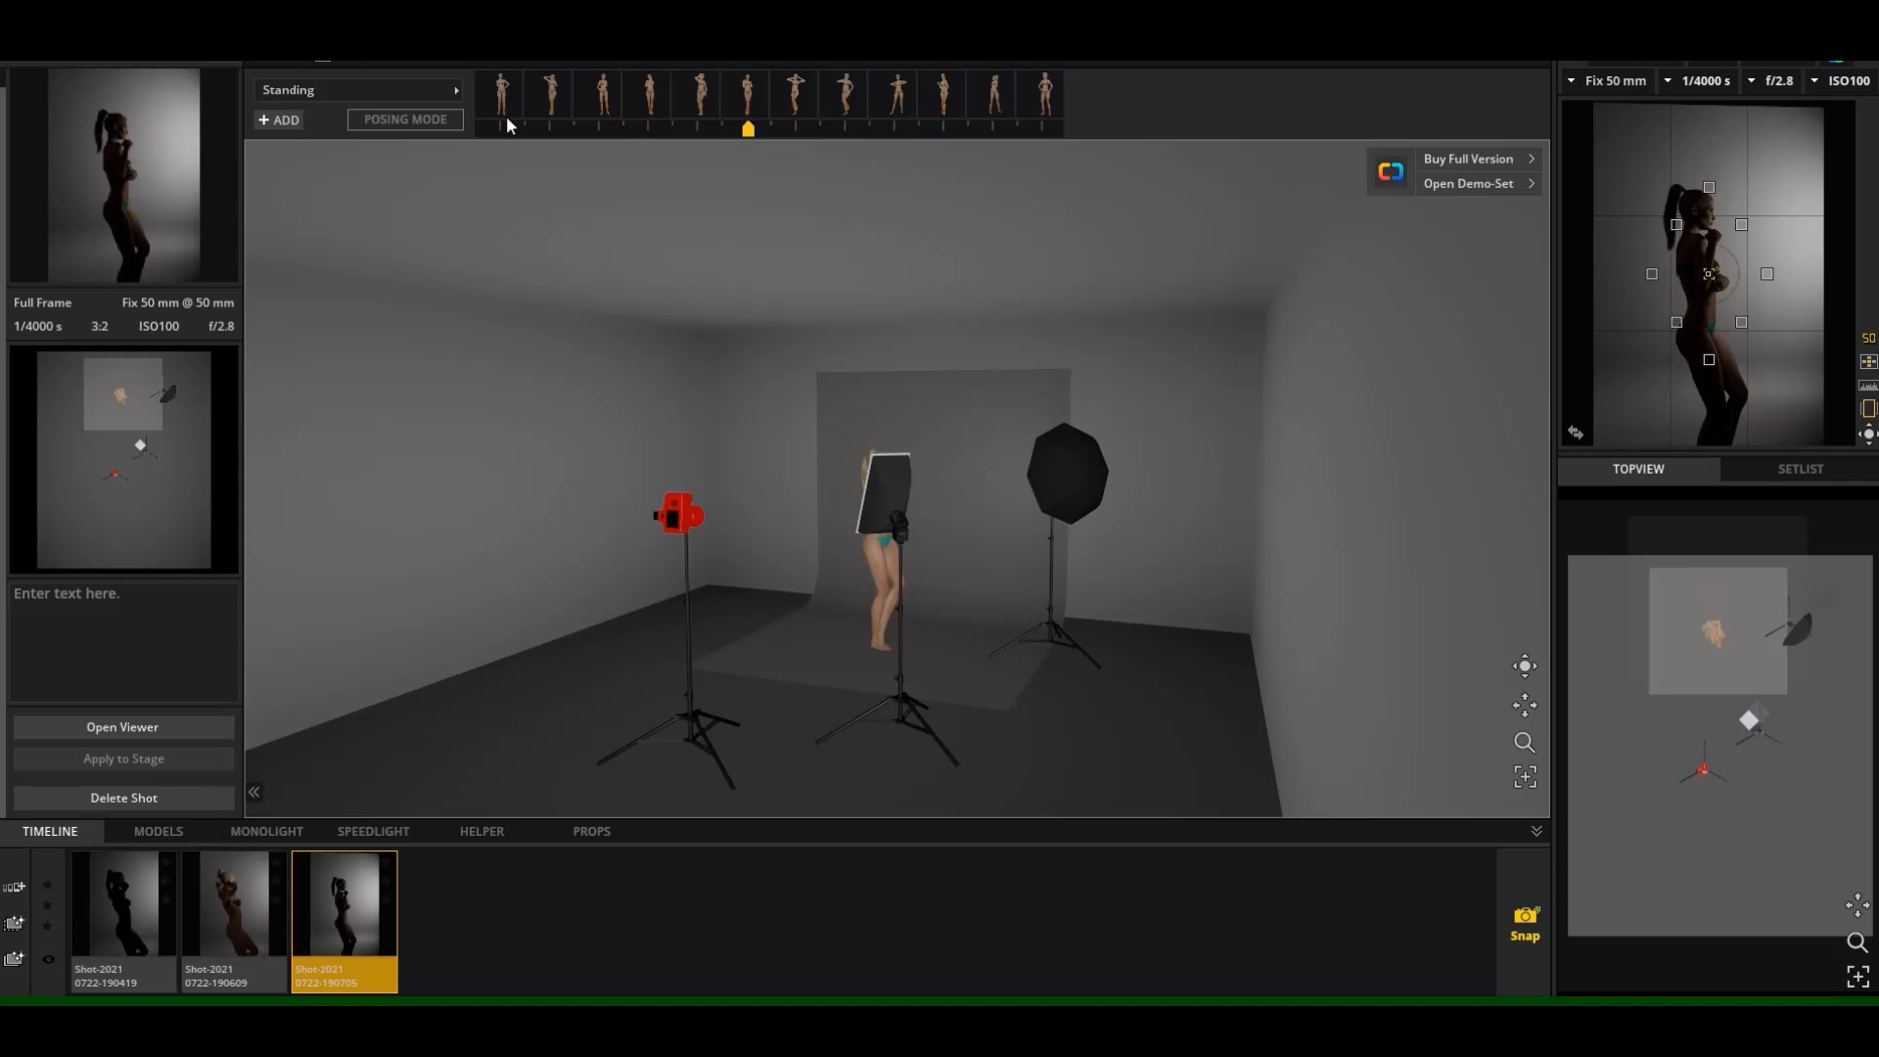
pyautogui.click(448, 91)
pyautogui.click(876, 595)
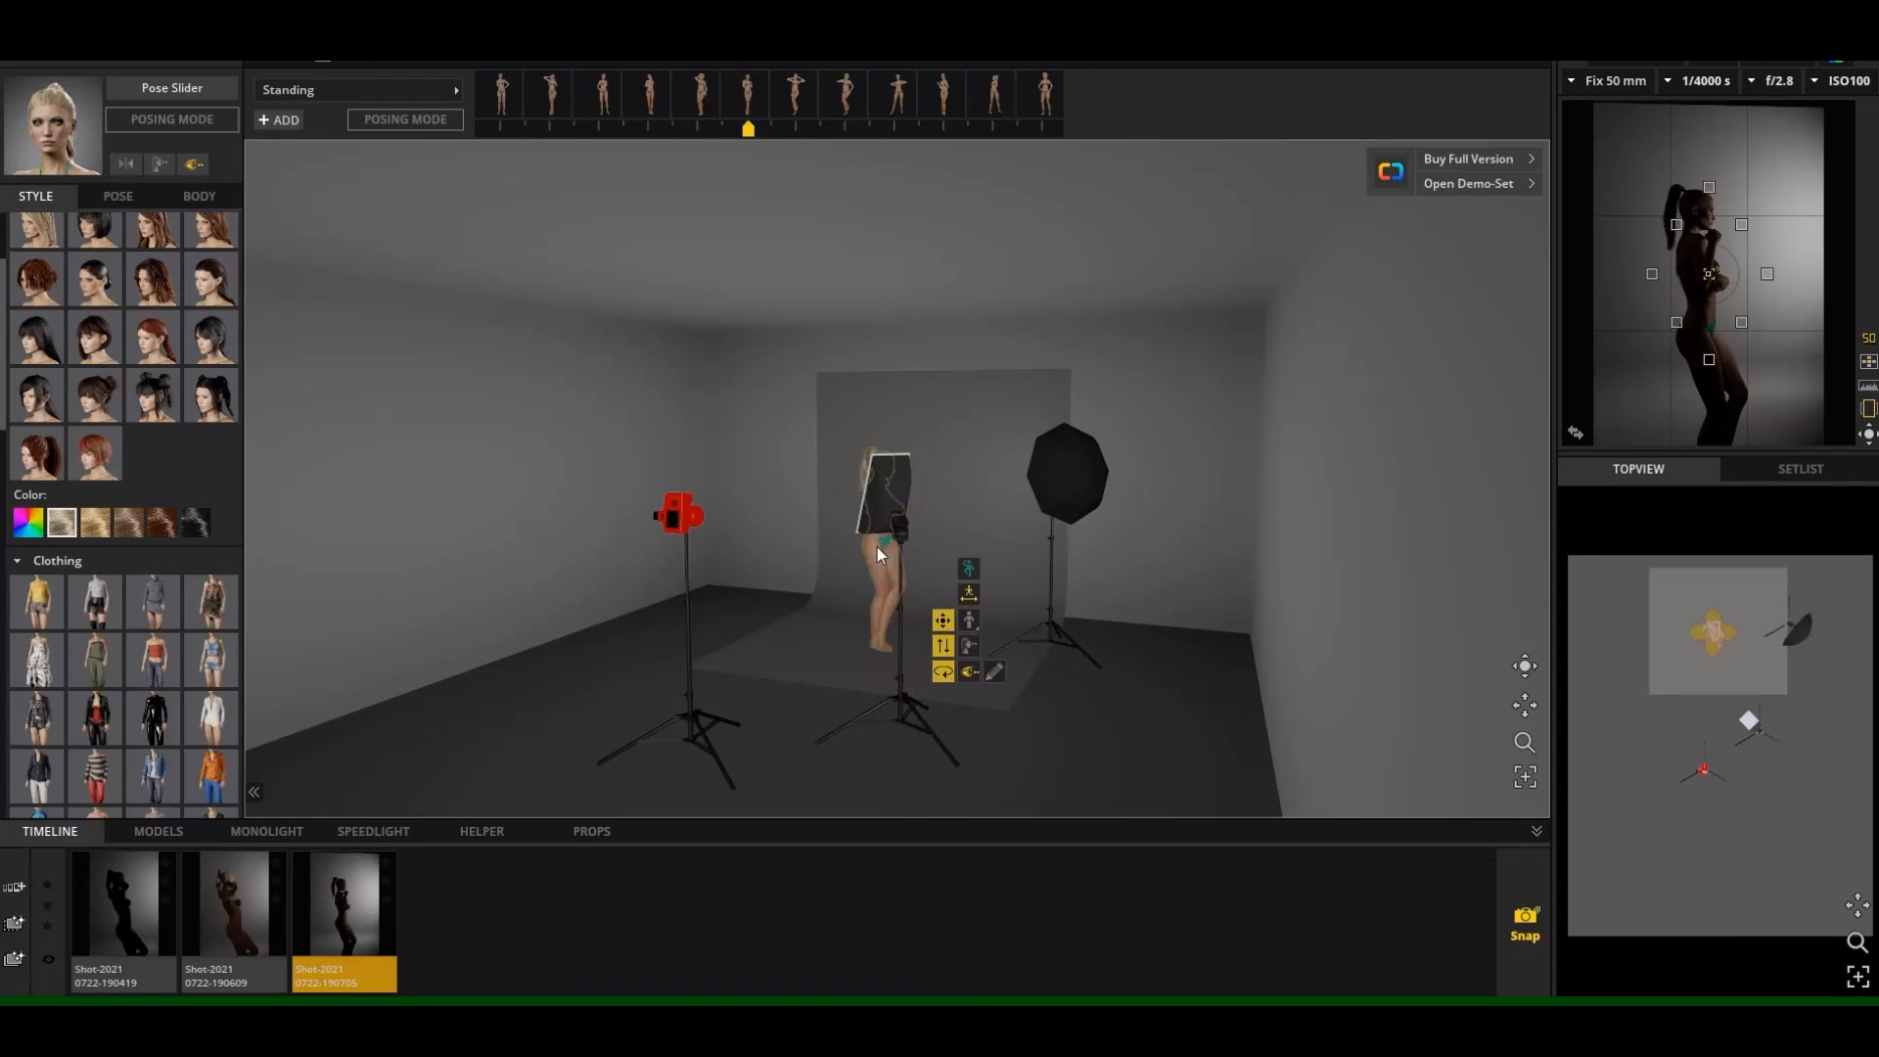
pyautogui.click(210, 122)
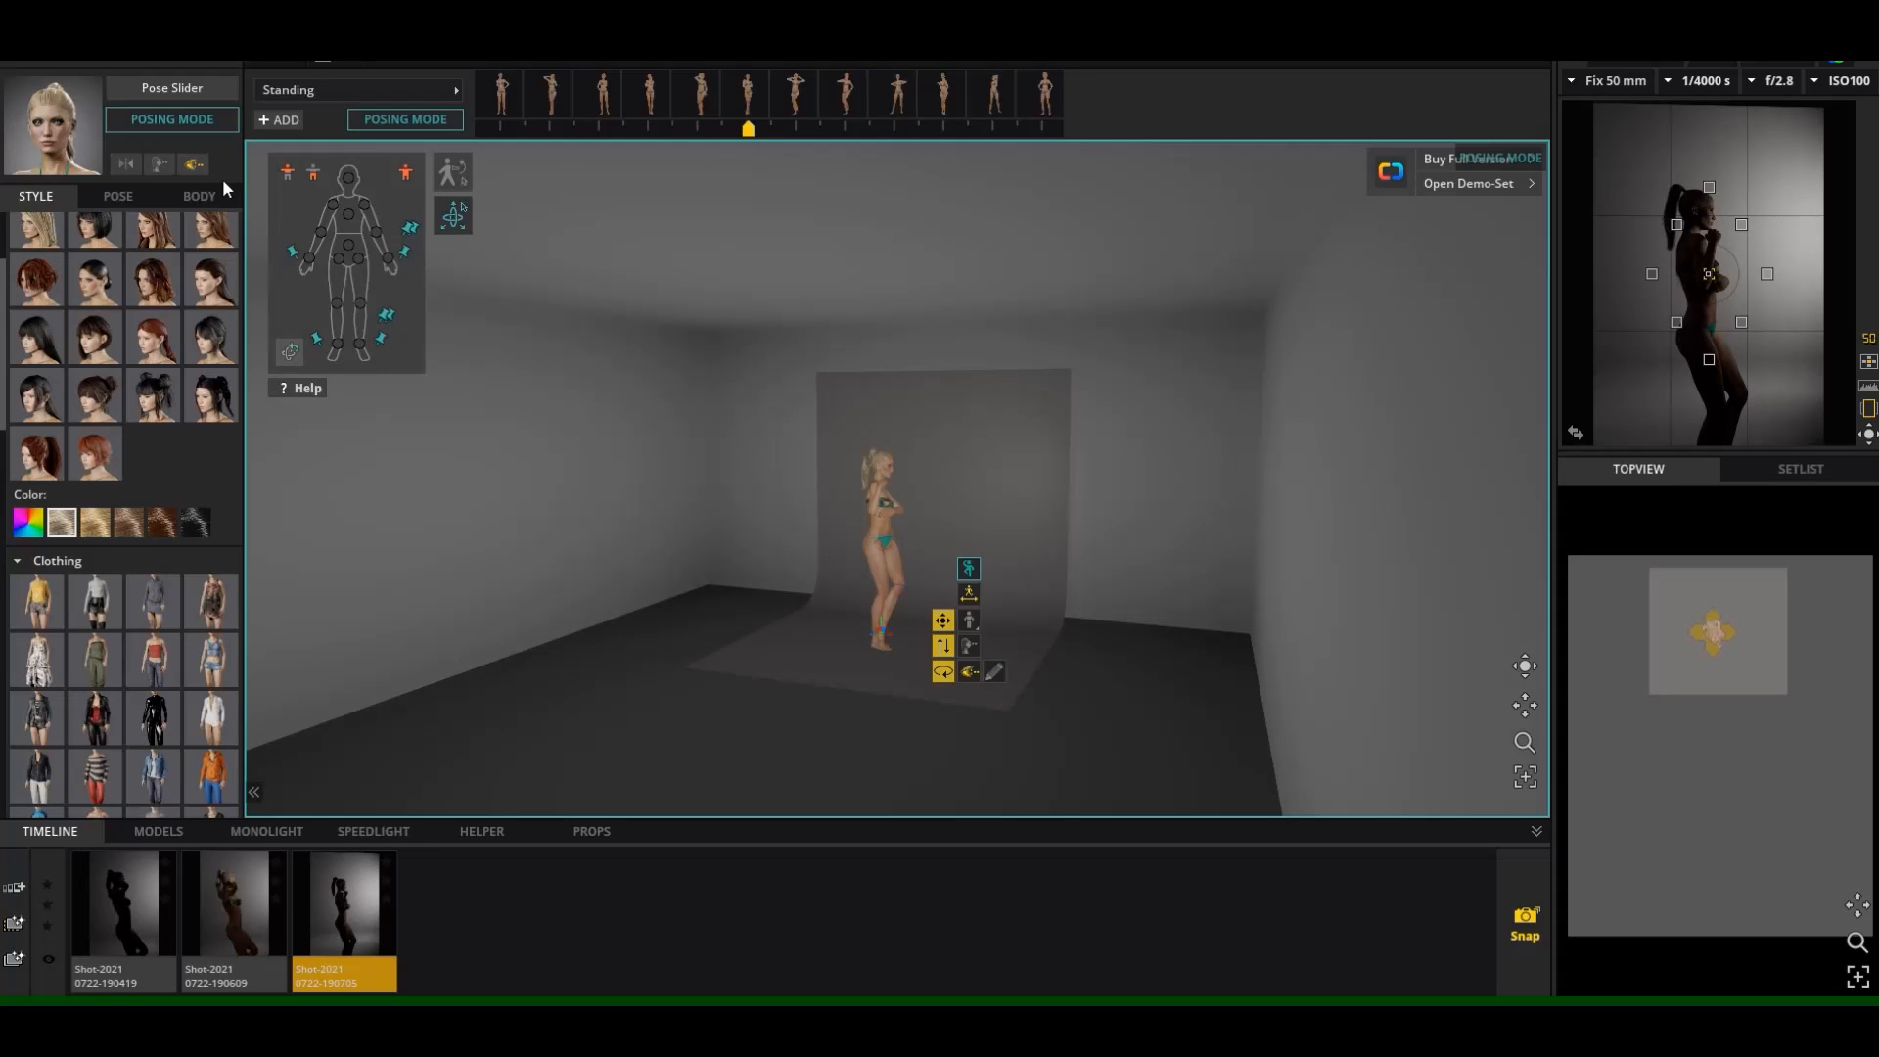
pyautogui.click(199, 129)
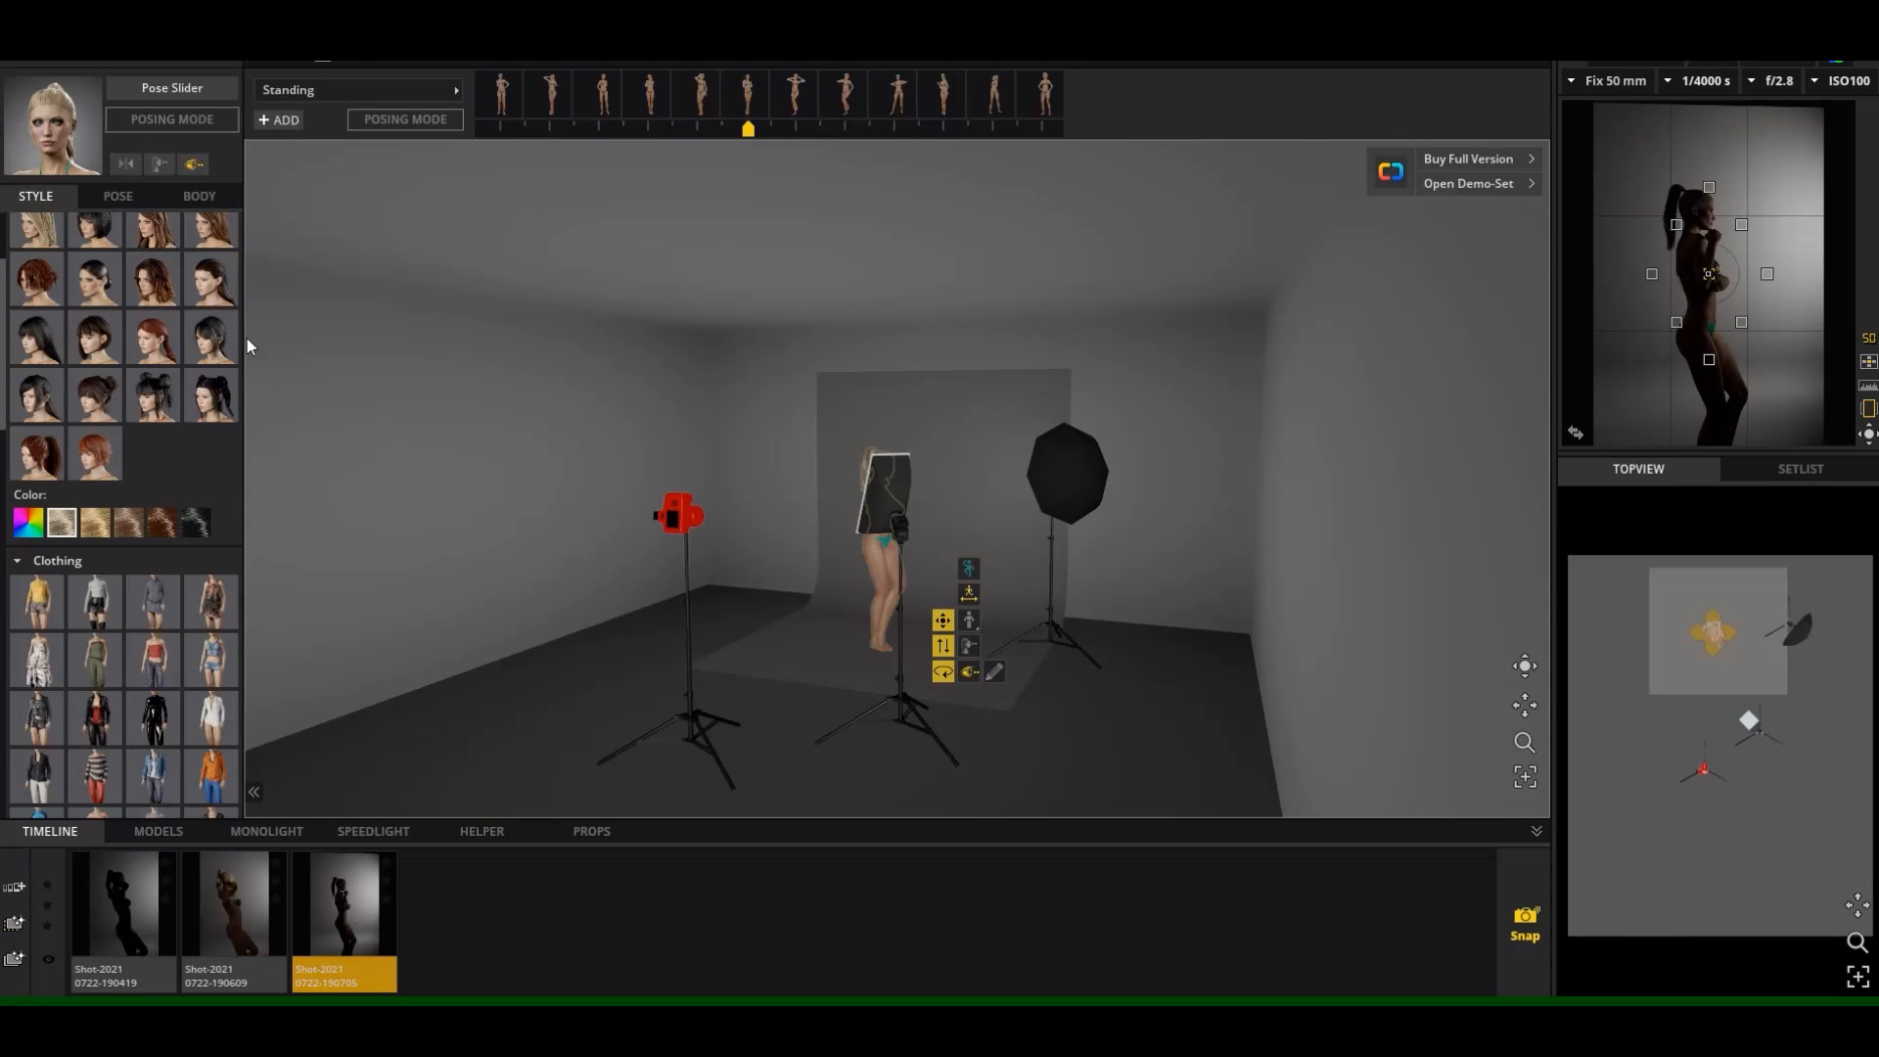
# Look through the model's style options for clothing, gloves, socks, shoes, glasses, eyes, skin and makeup.
pyautogui.scroll(-5, 173, 485)
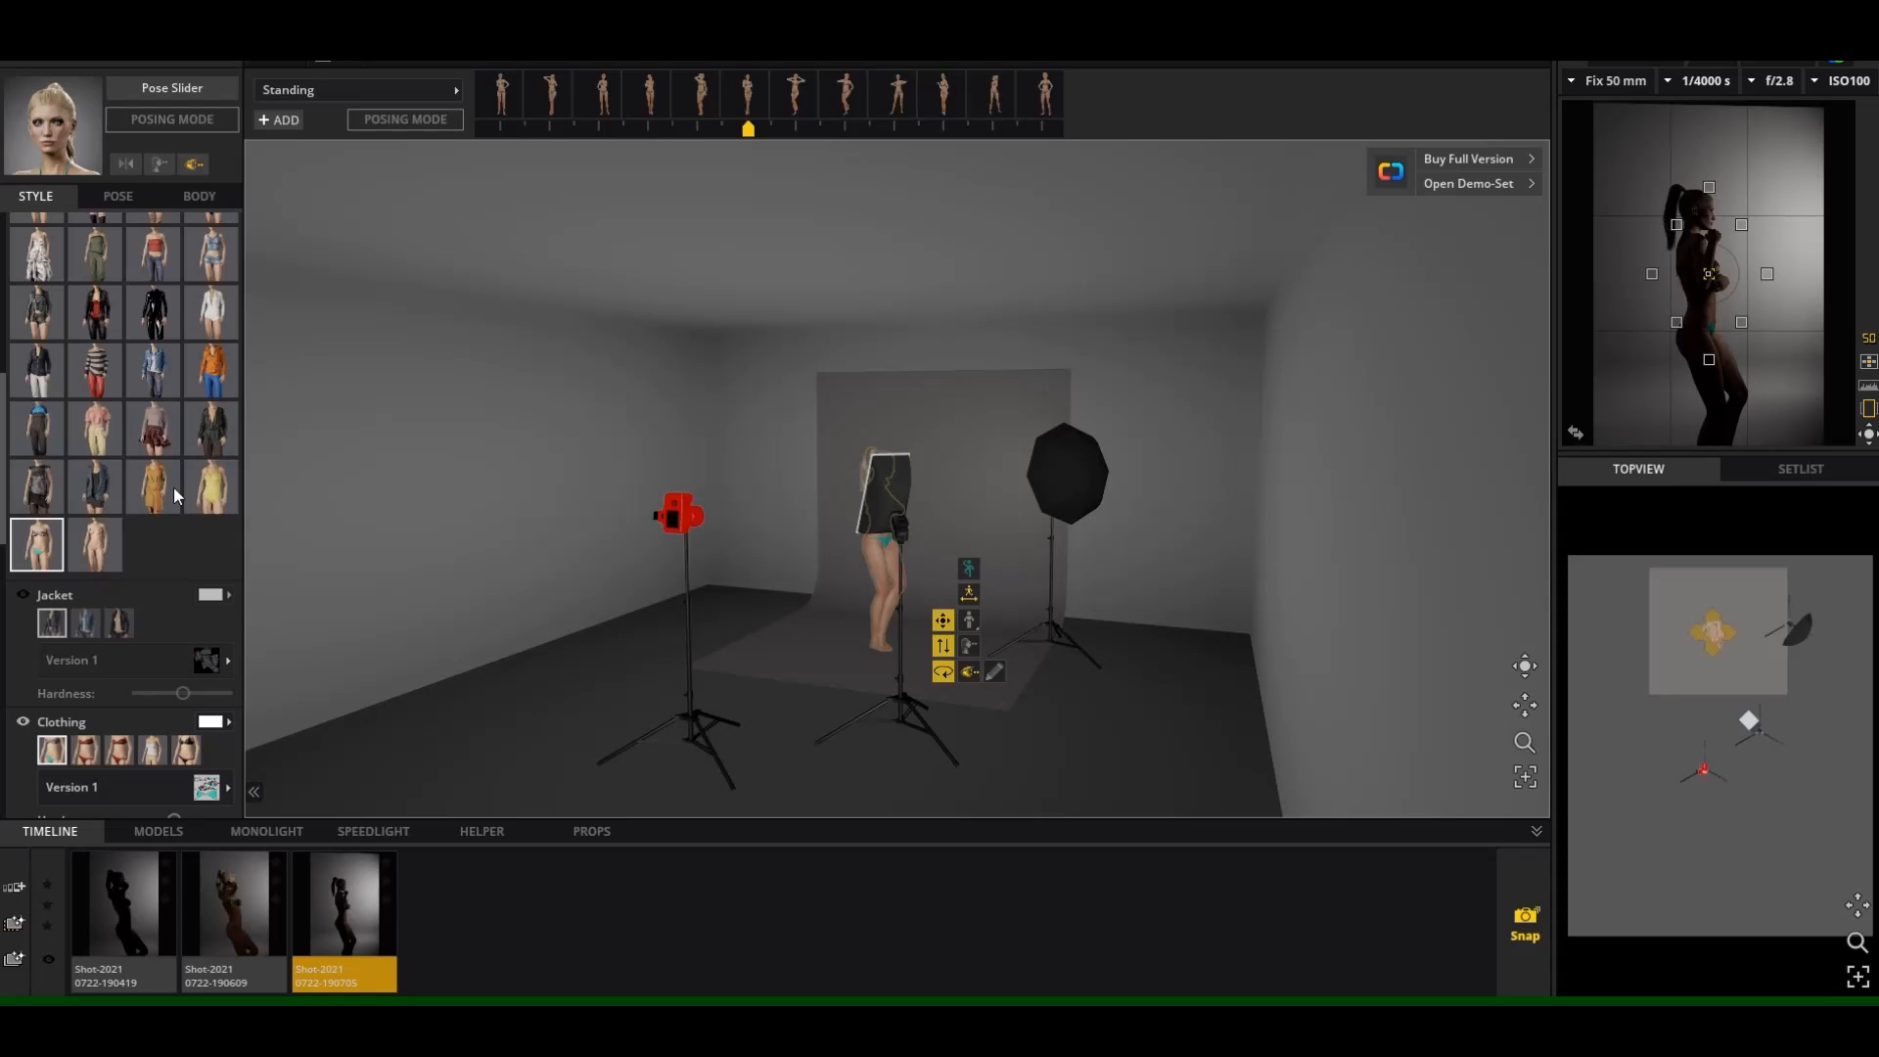
pyautogui.scroll(-4, 173, 487)
pyautogui.scroll(-5, 173, 485)
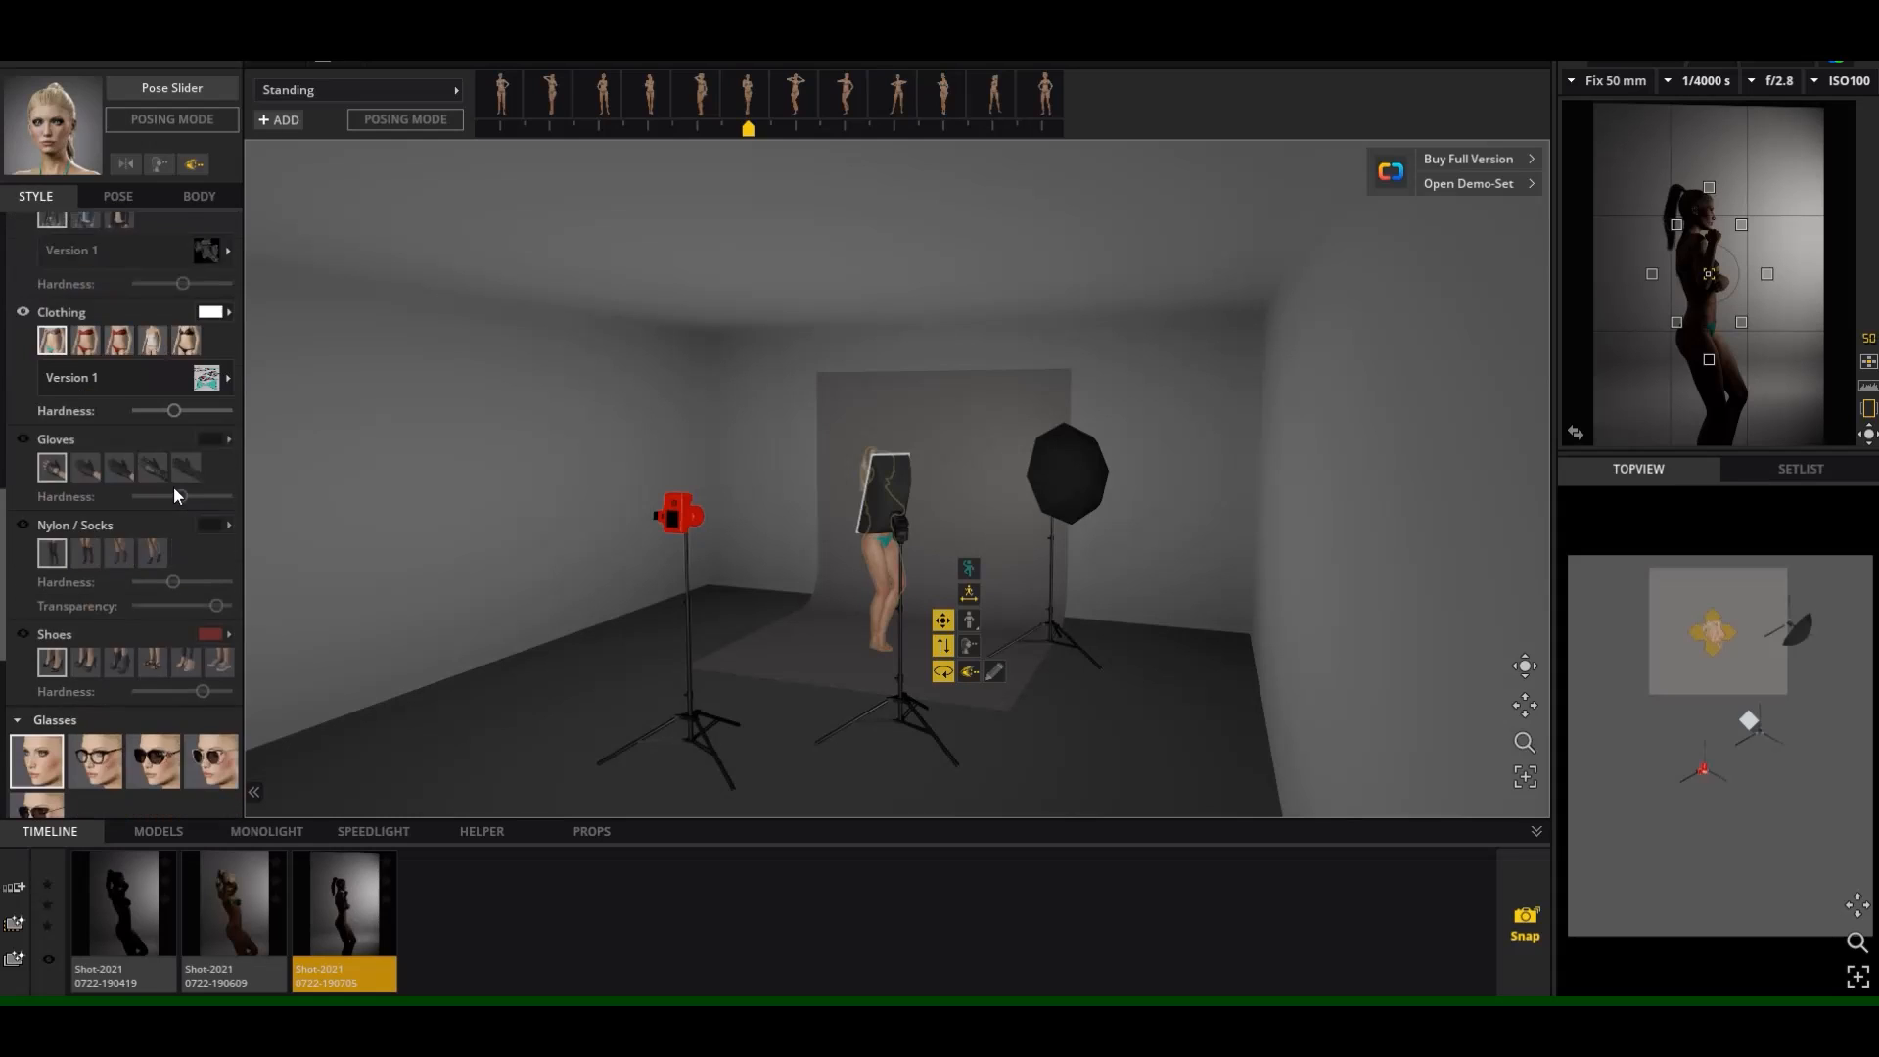
pyautogui.scroll(-5, 173, 486)
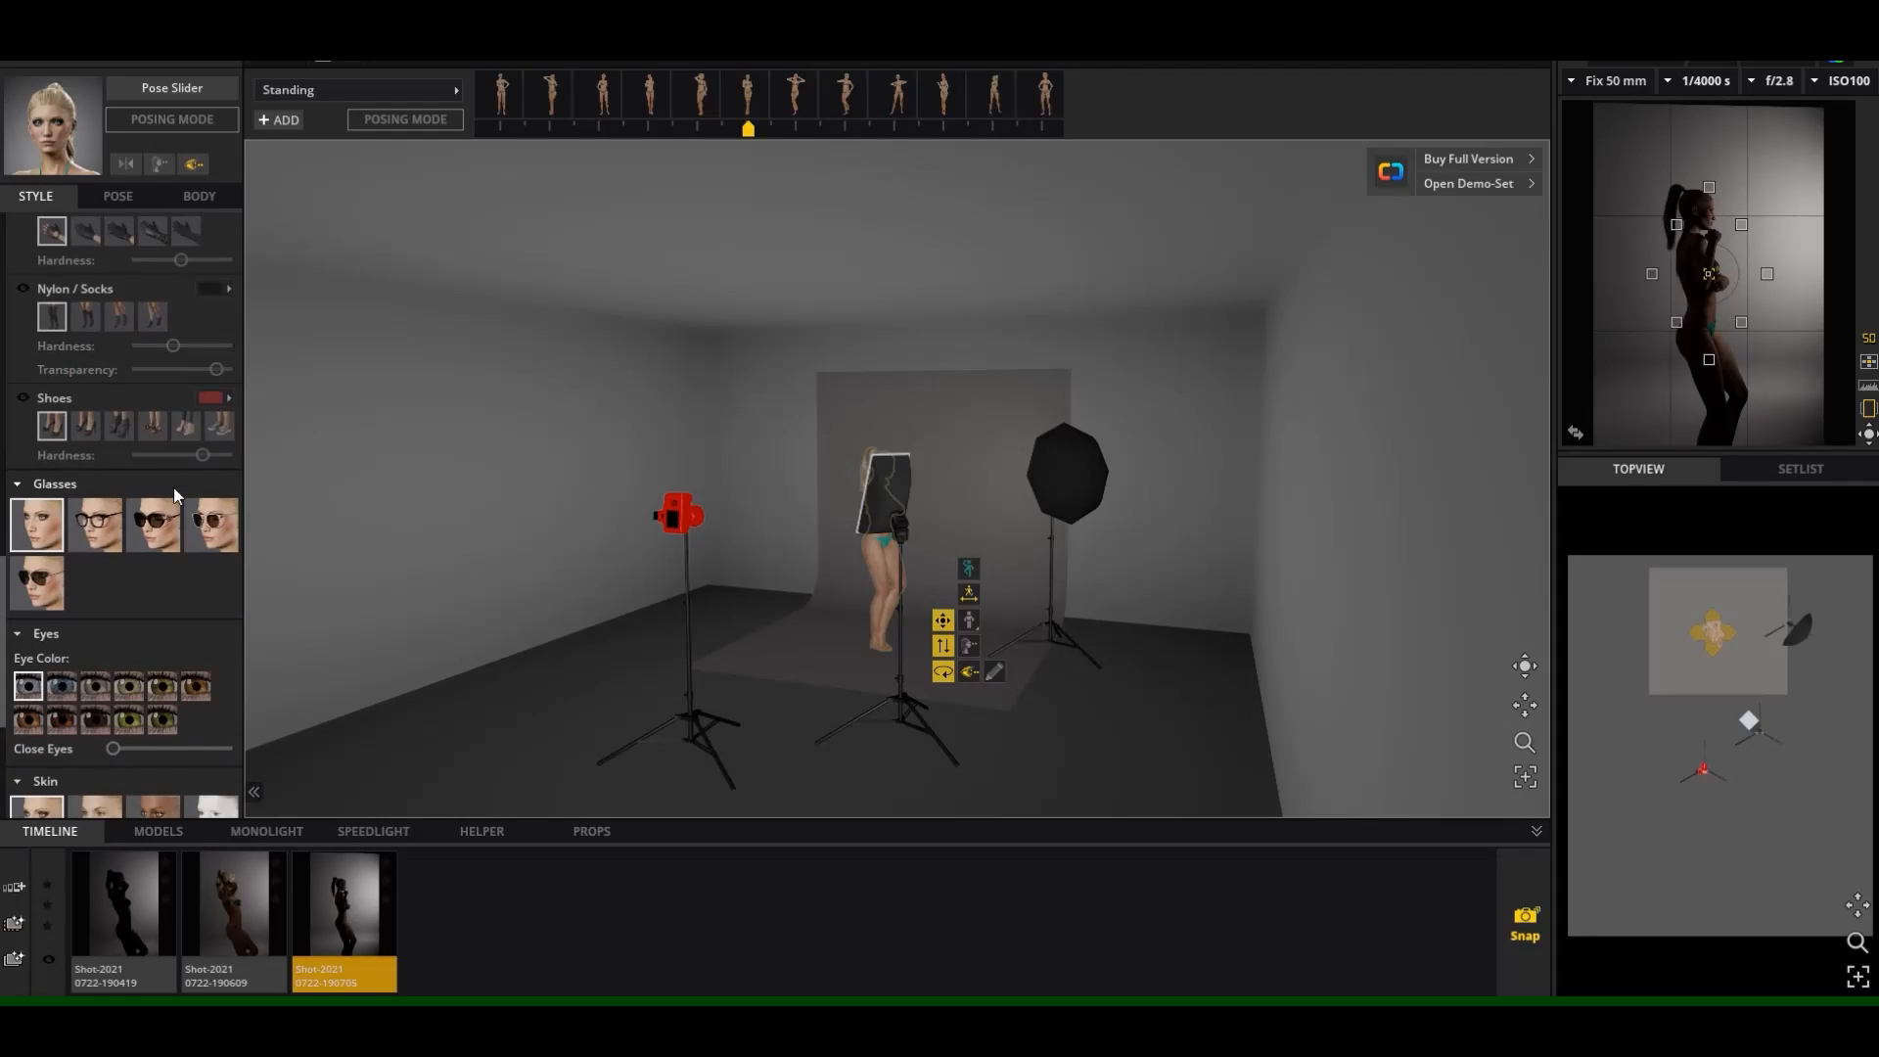
pyautogui.scroll(-2, 173, 485)
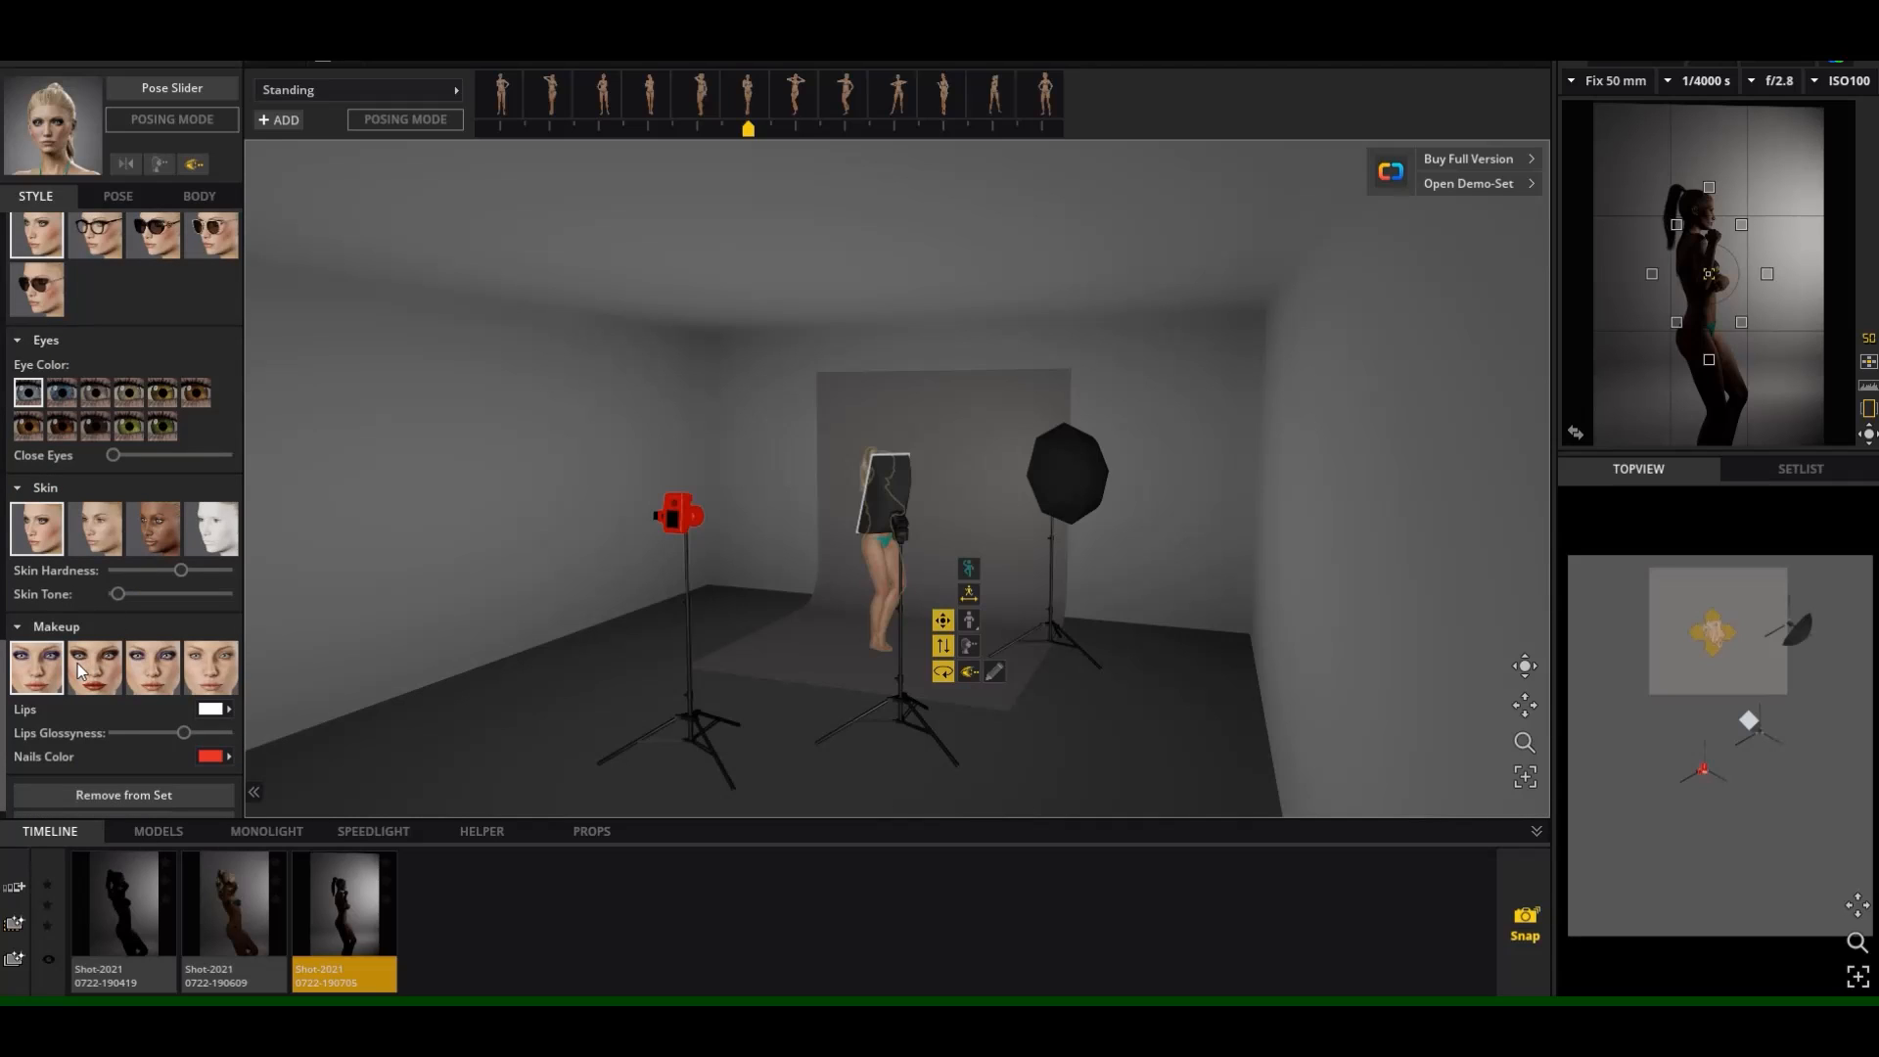
pyautogui.scroll(-1, 78, 664)
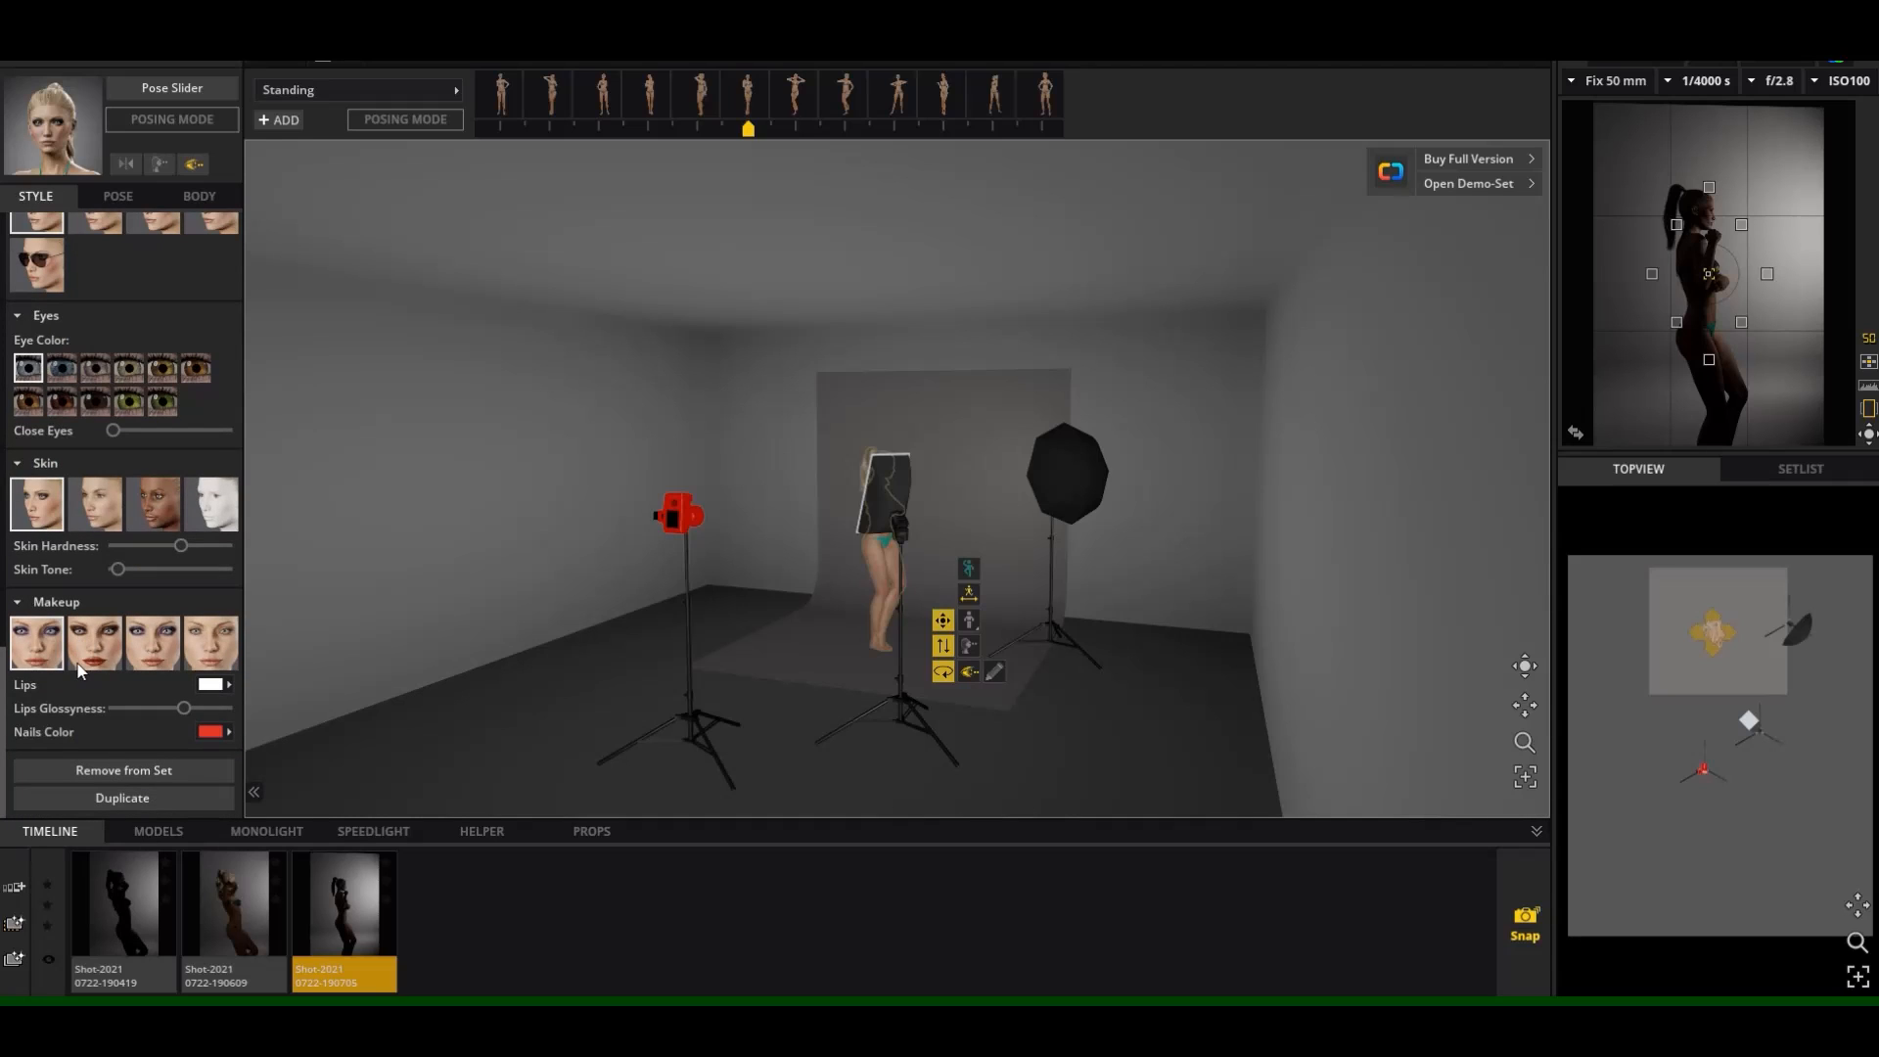